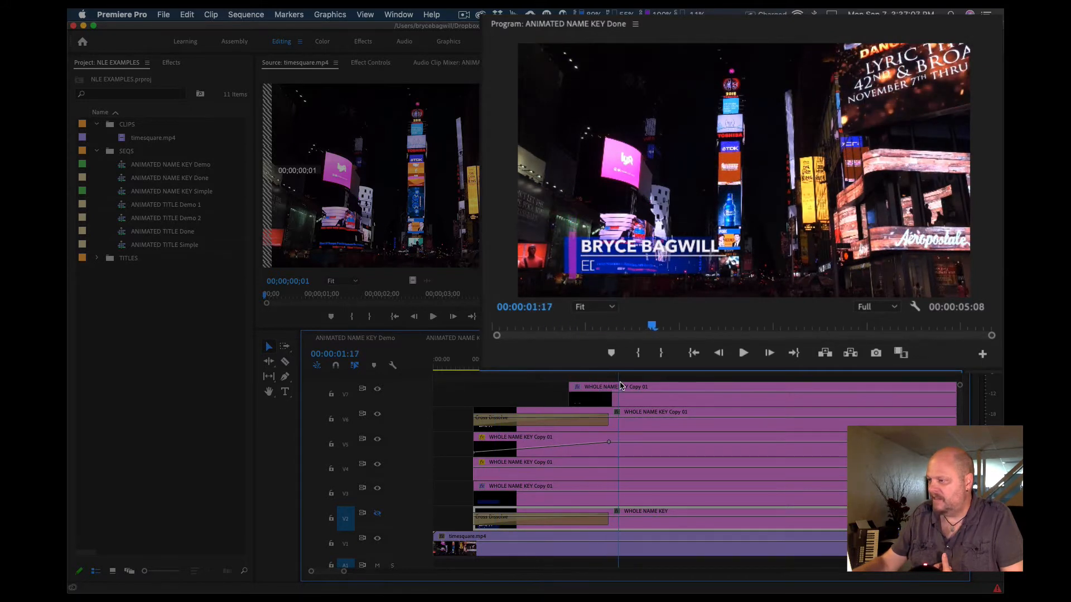
Preview the name key animation in the Simple sequence, then return to the Done sequence's start
{"action": "left_click_drag", "start_coordinate": [674, 394], "coordinate": [941, 380]}
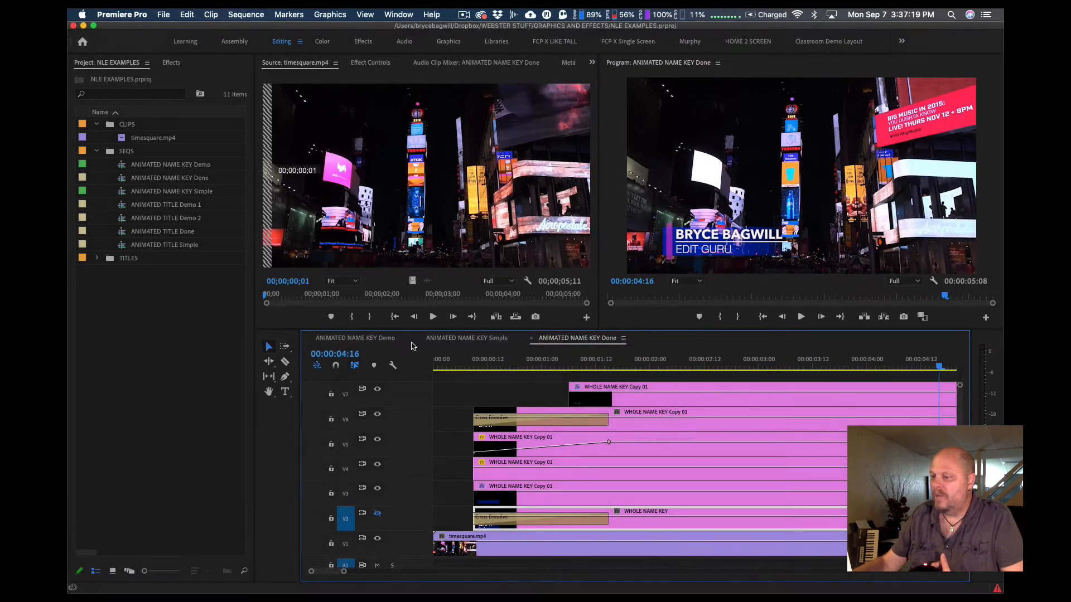
{"action": "left_click", "coordinate": [448, 339]}
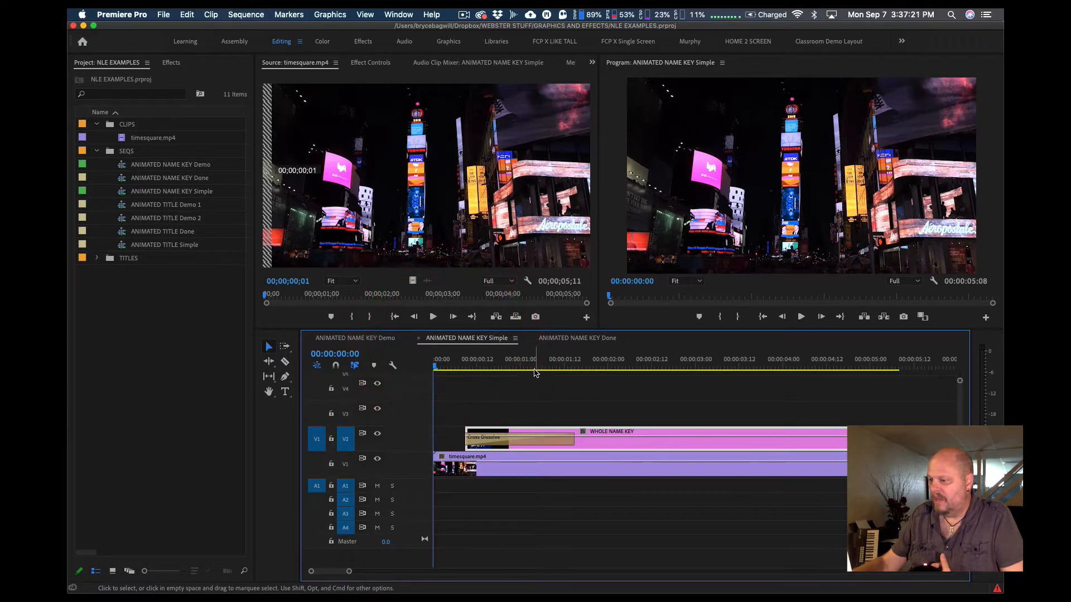
{"action": "left_click_drag", "start_coordinate": [534, 371], "coordinate": [636, 369]}
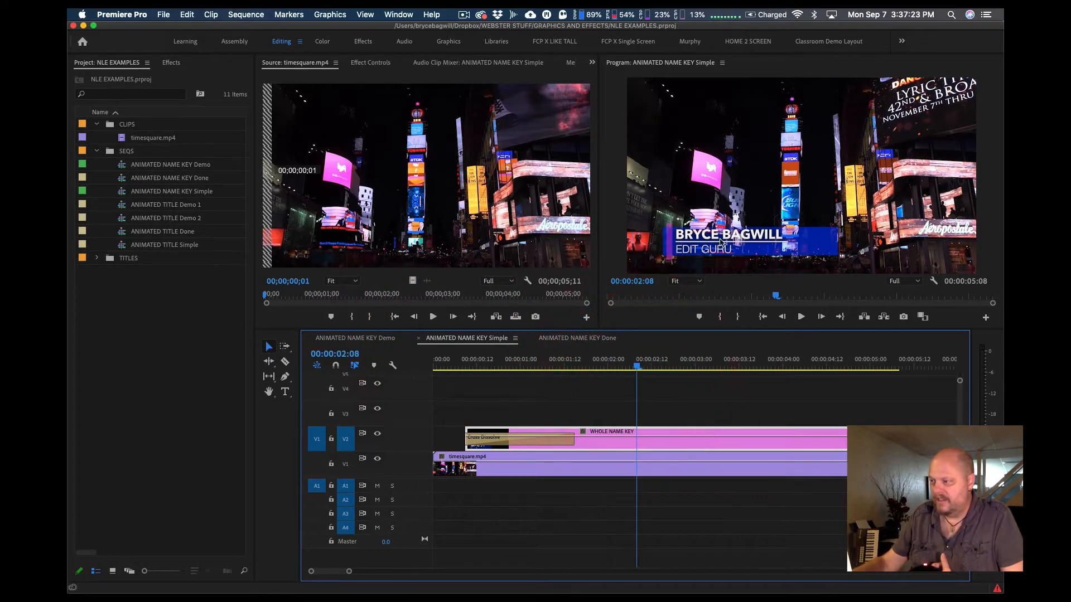
{"action": "left_click", "coordinate": [434, 368]}
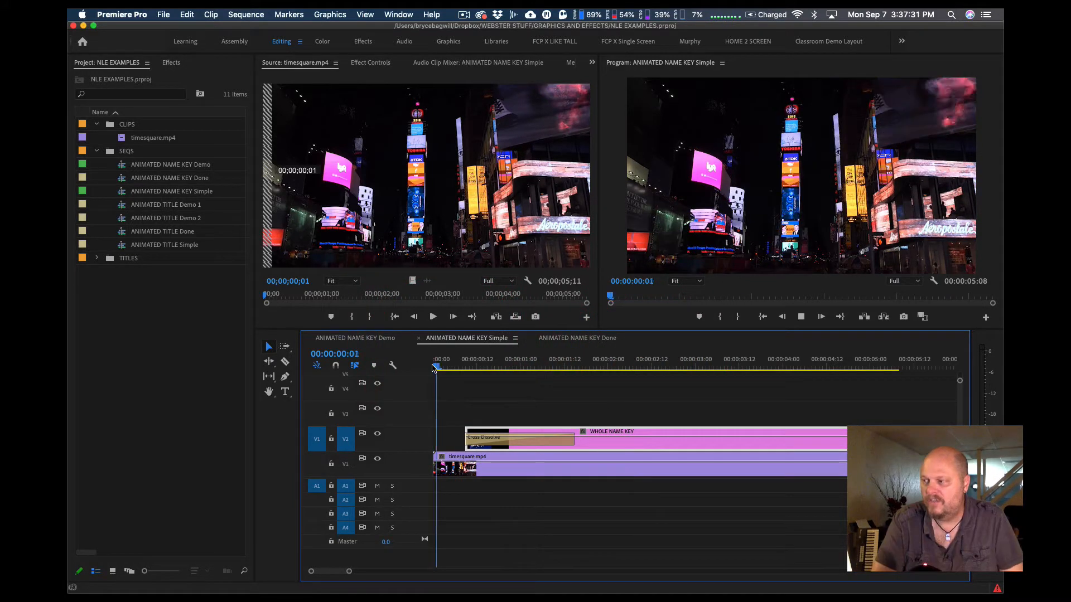
{"action": "key", "text": "space"}
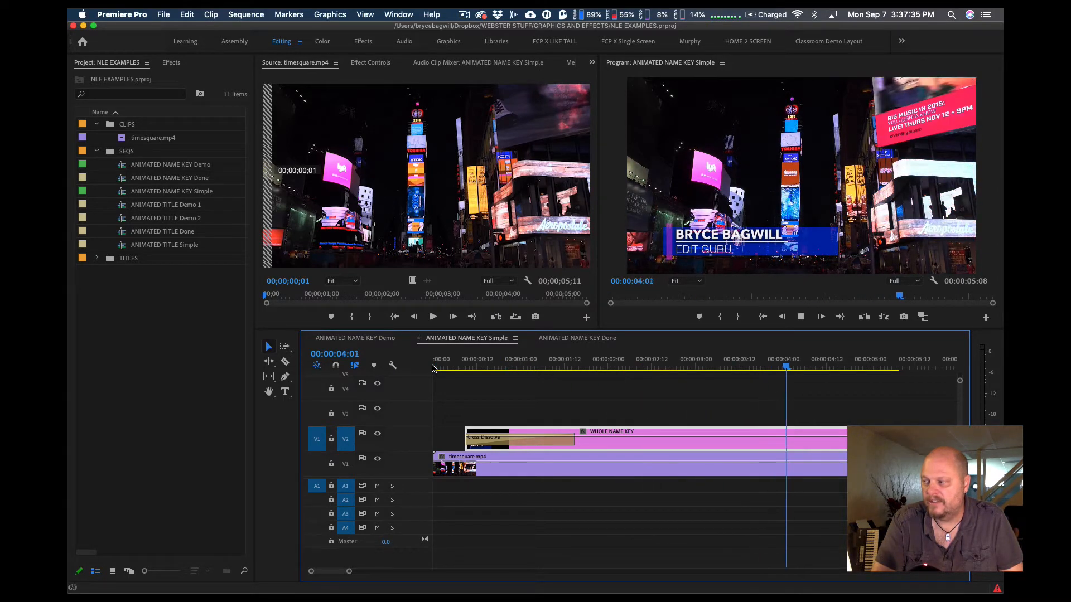
{"action": "key", "text": "space"}
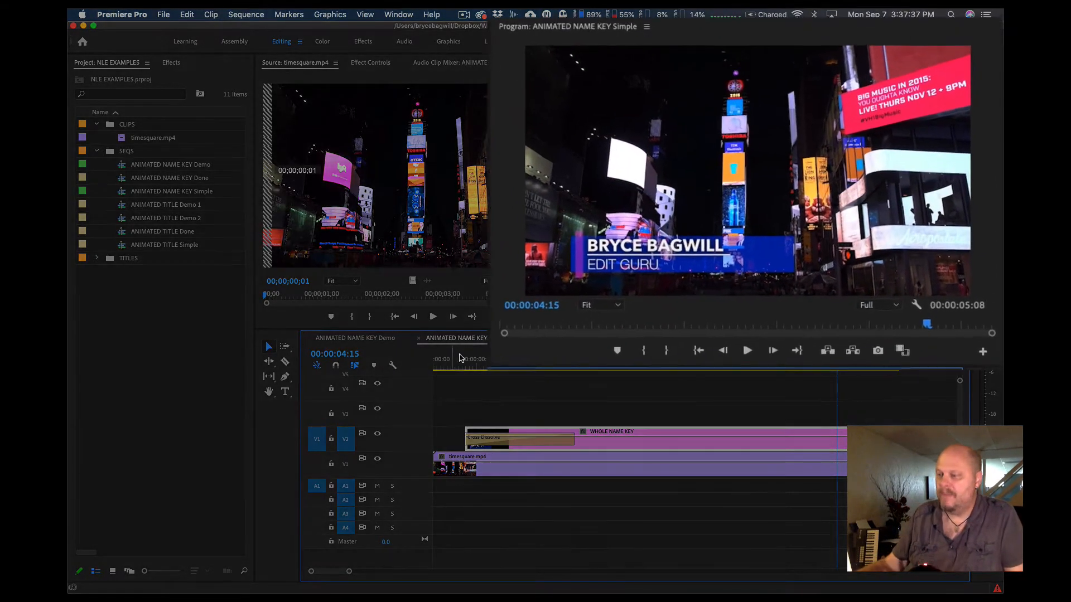
{"action": "left_click", "coordinate": [550, 343]}
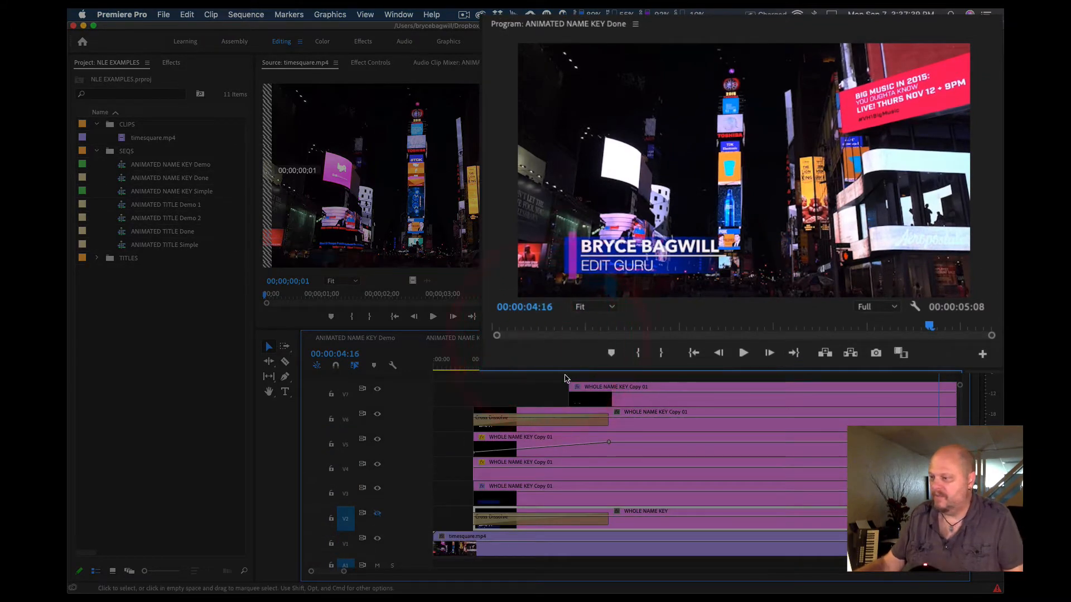
{"action": "left_click_drag", "start_coordinate": [540, 366], "coordinate": [462, 372]}
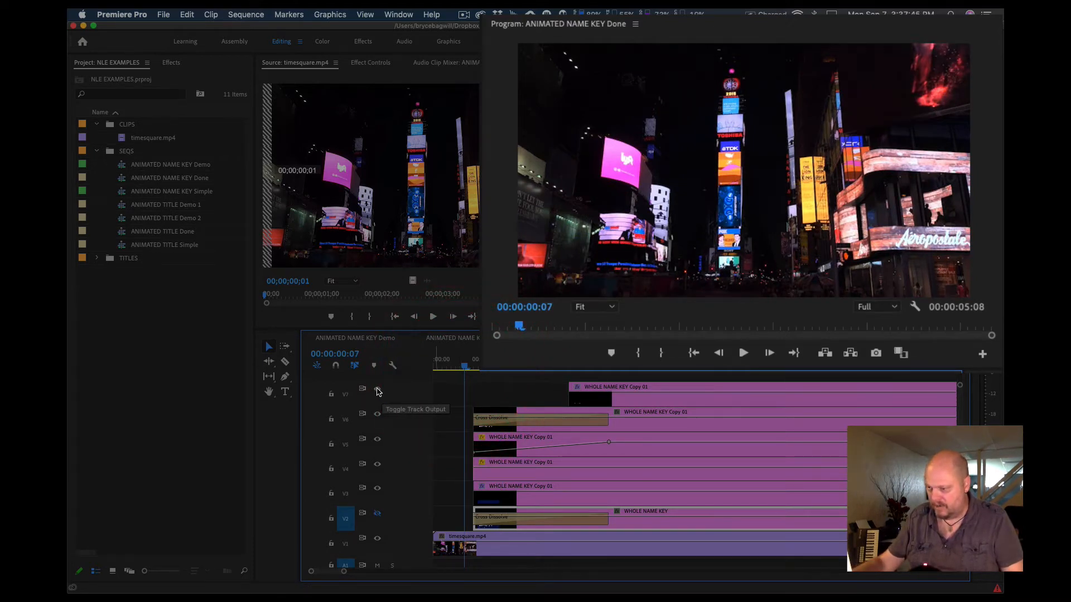
Turn off track output for V2 through V7
{"action": "left_click", "coordinate": [376, 463]}
{"action": "left_click", "coordinate": [376, 438]}
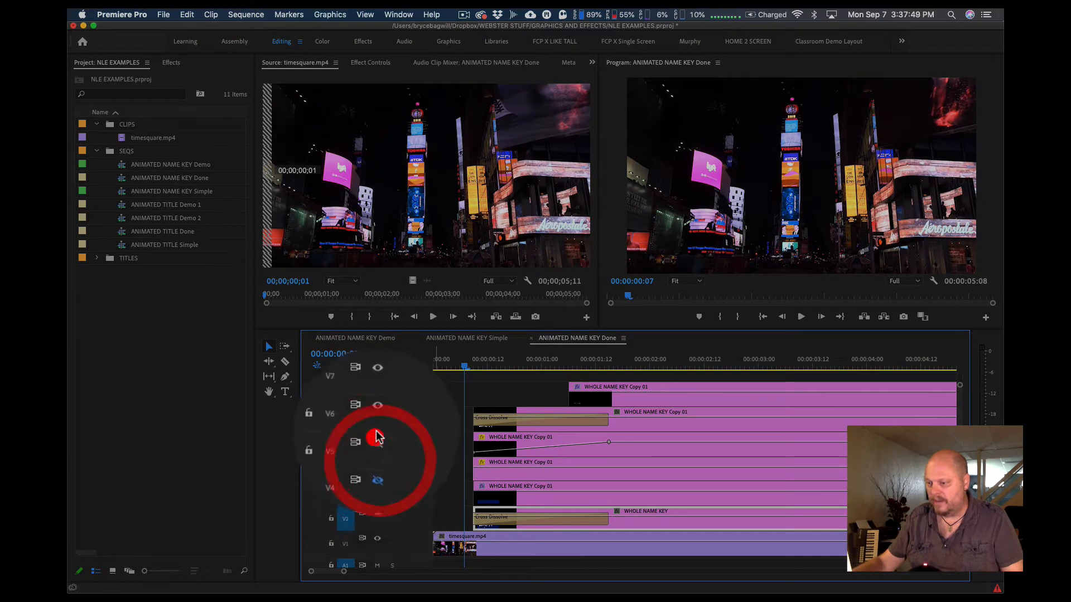
{"action": "left_click", "coordinate": [378, 412]}
{"action": "left_click", "coordinate": [378, 397]}
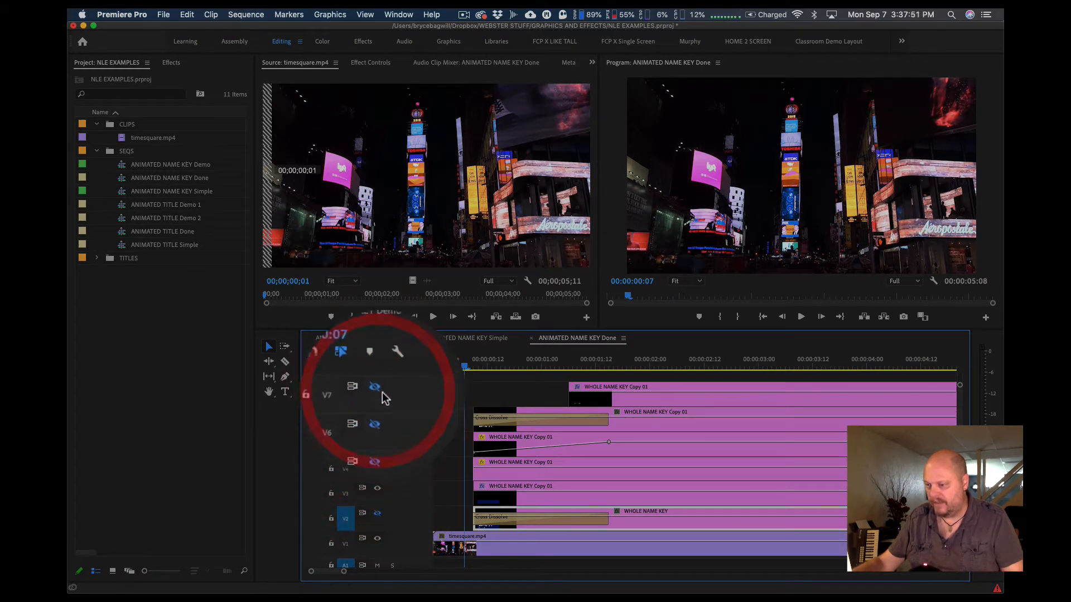
{"action": "left_click", "coordinate": [379, 490]}
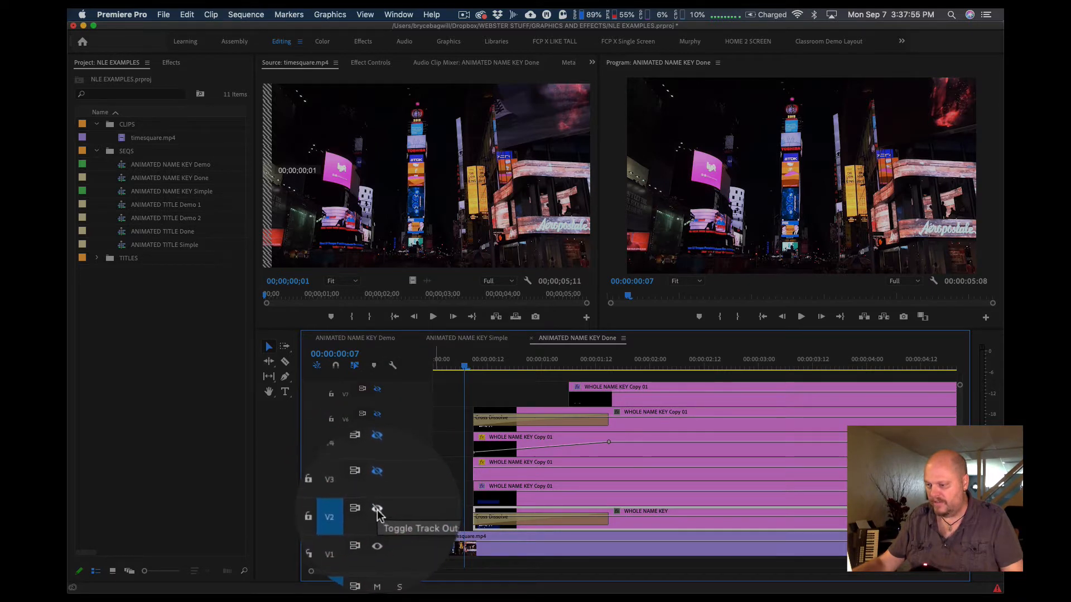
{"action": "left_click", "coordinate": [373, 513]}
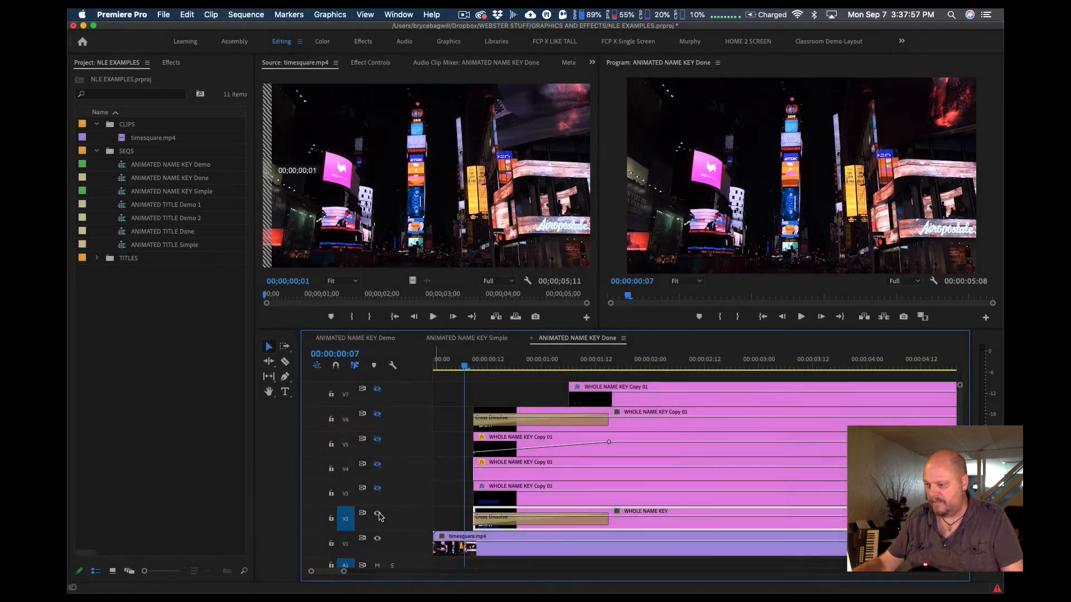
At 00:00:02:04, turn V3 back on with V2 hidden so only the blue bar shows
{"action": "left_click", "coordinate": [379, 514]}
{"action": "left_click", "coordinate": [659, 366]}
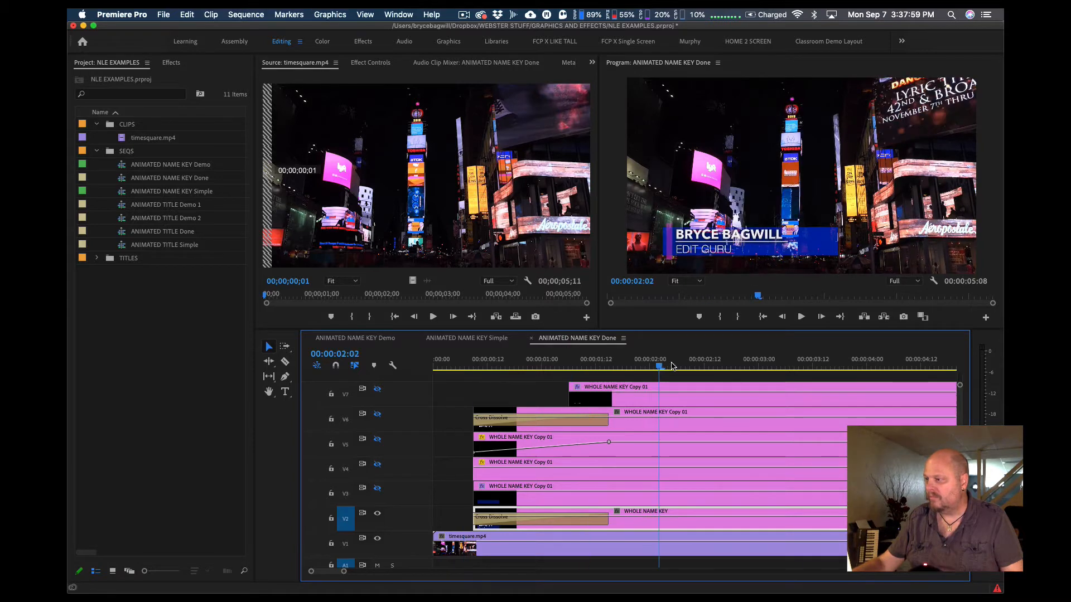
{"action": "left_click", "coordinate": [670, 365]}
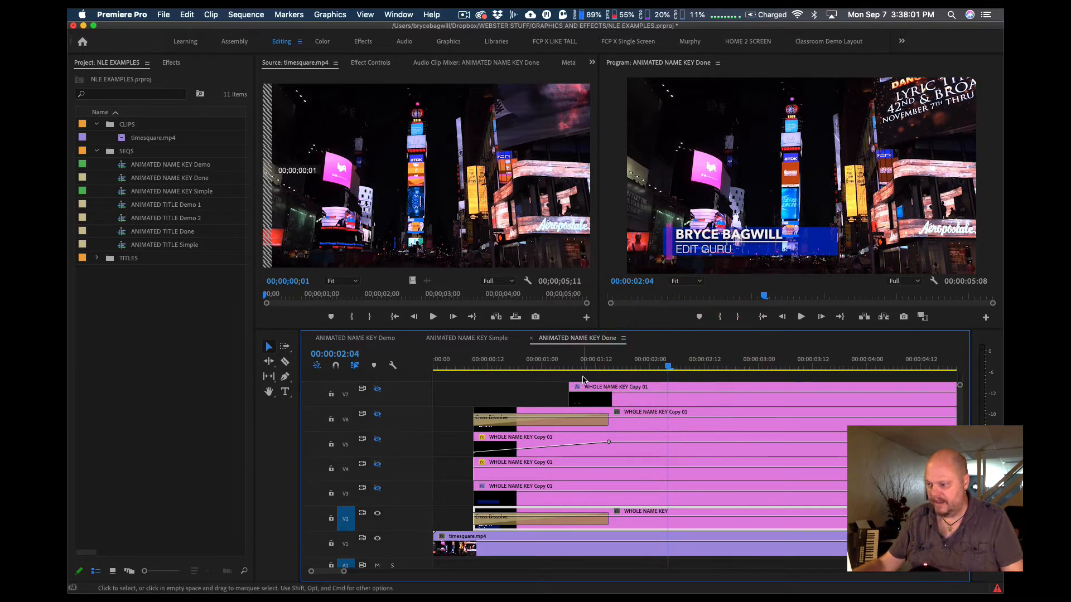
{"action": "left_click", "coordinate": [378, 490]}
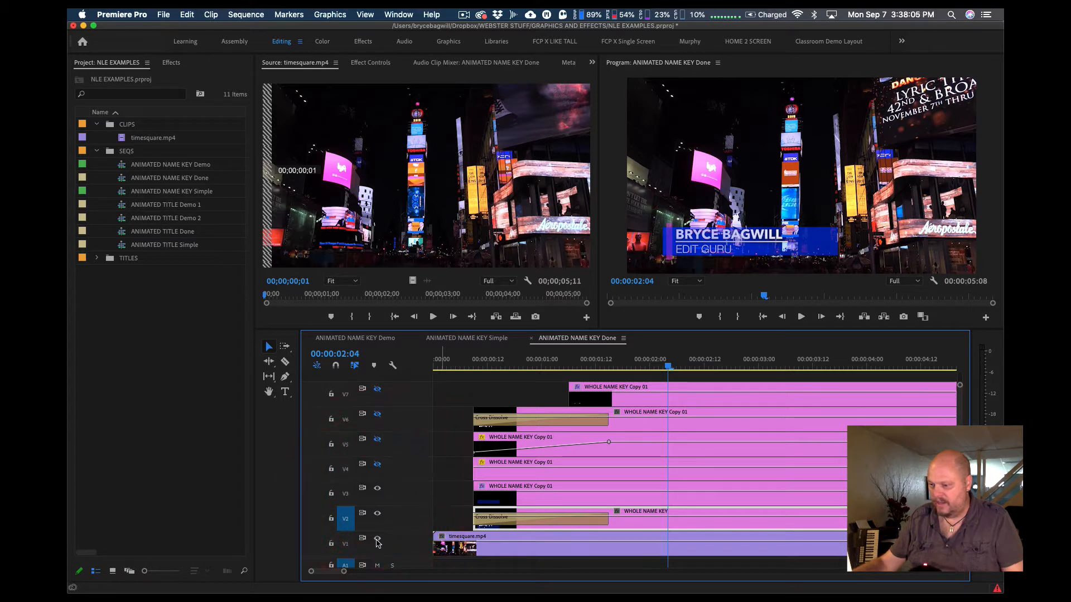
{"action": "left_click", "coordinate": [377, 515]}
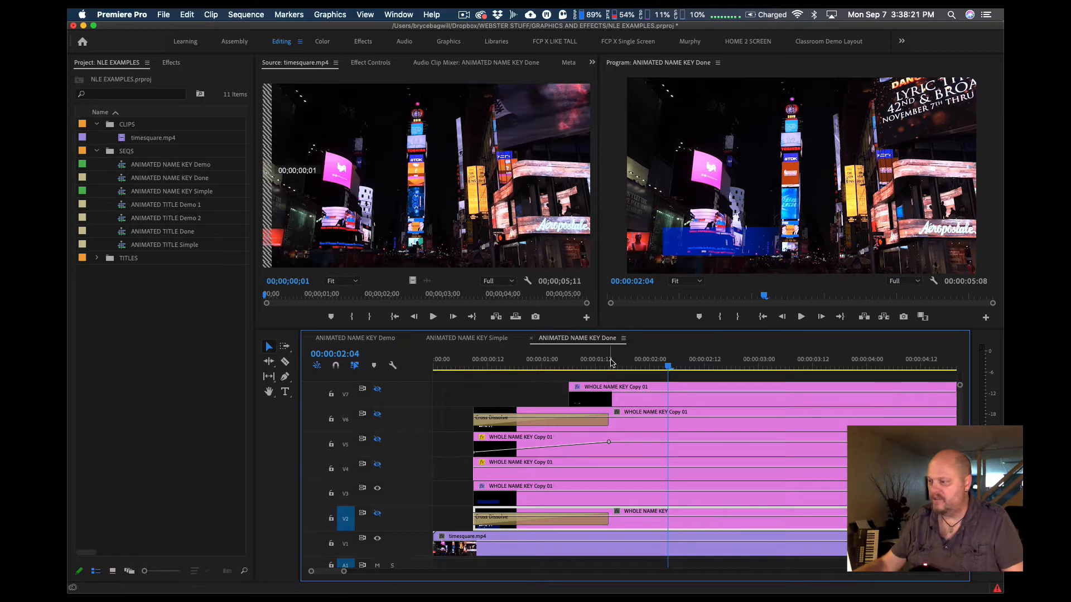
Turn V4 and V5 back on, scrubbing to watch the bar and line reveal
{"action": "left_click", "coordinate": [533, 366]}
{"action": "mouse_move", "coordinate": [533, 365]}
{"action": "left_mouse_down"}
{"action": "mouse_move", "coordinate": [679, 366]}
{"action": "mouse_move", "coordinate": [519, 365]}
{"action": "left_mouse_up"}
{"action": "left_click", "coordinate": [379, 466]}
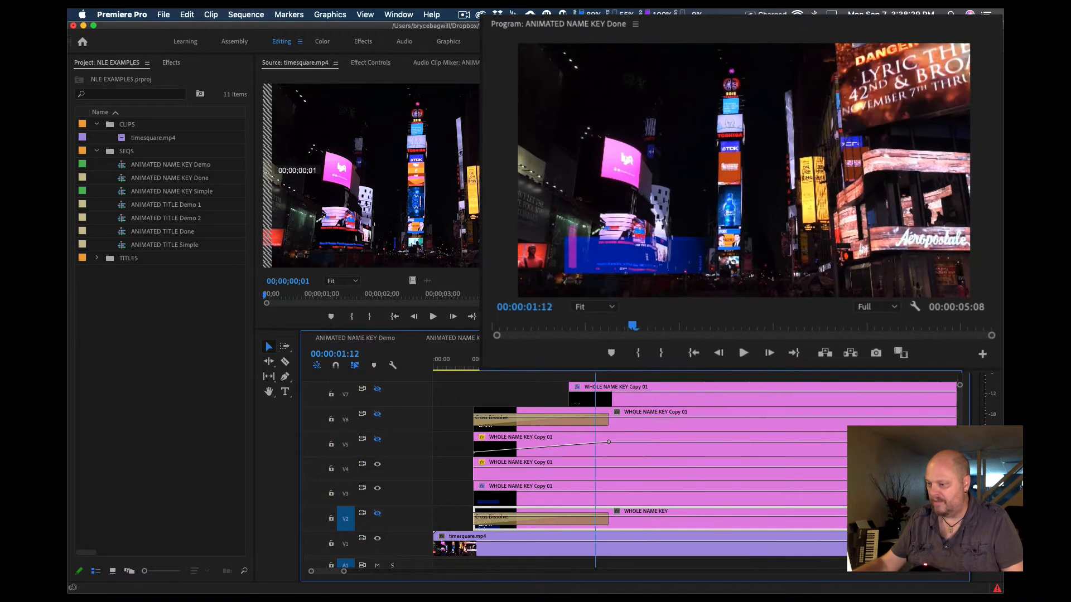
{"action": "left_click", "coordinate": [483, 375]}
{"action": "left_click_drag", "start_coordinate": [483, 375], "coordinate": [663, 384]}
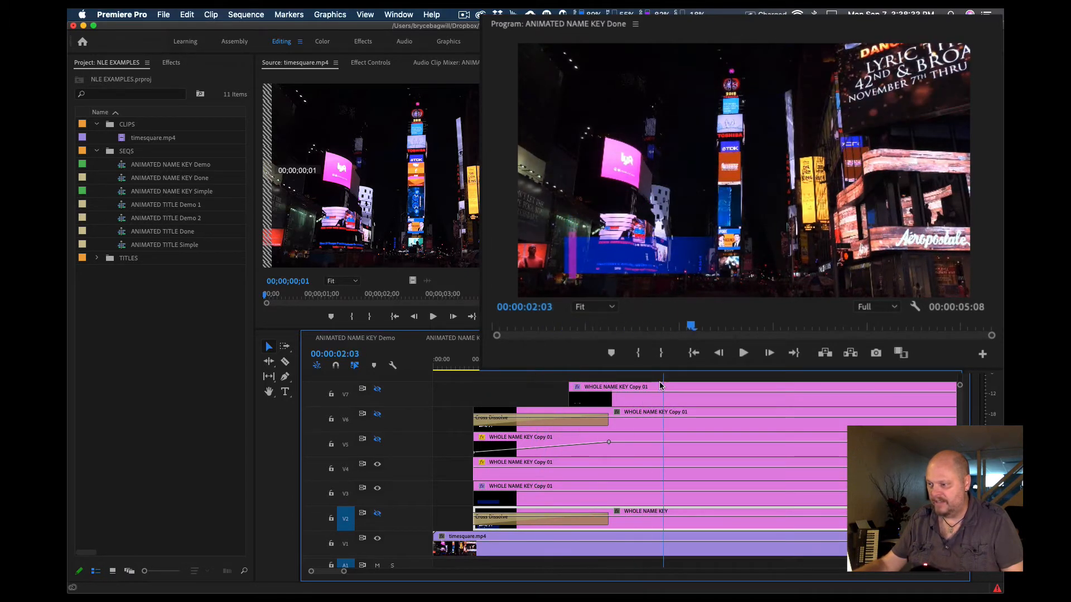
{"action": "left_click", "coordinate": [377, 439]}
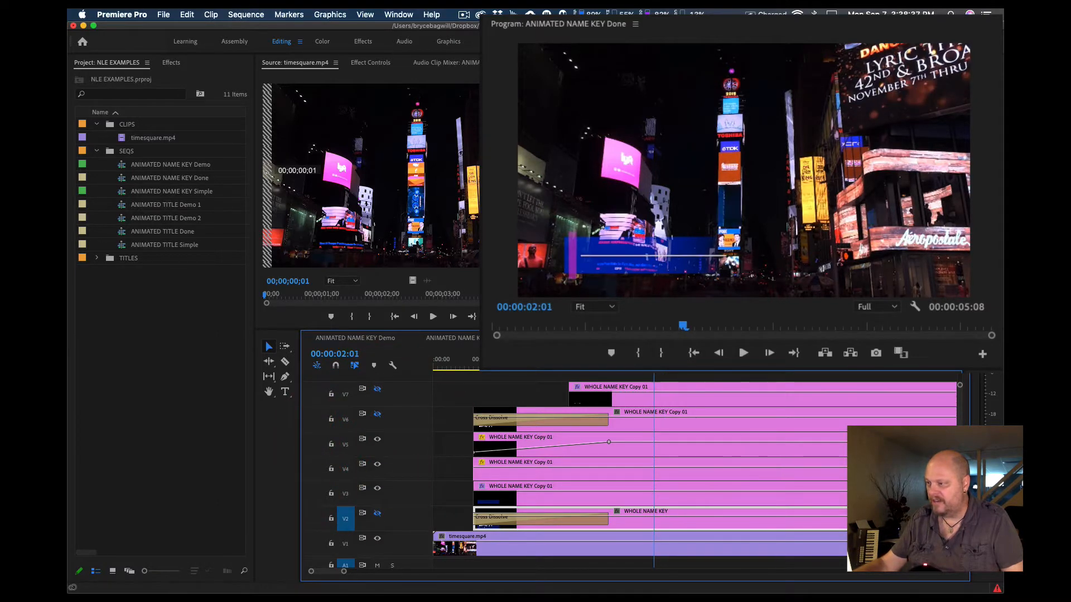
{"action": "key", "text": "Right"}
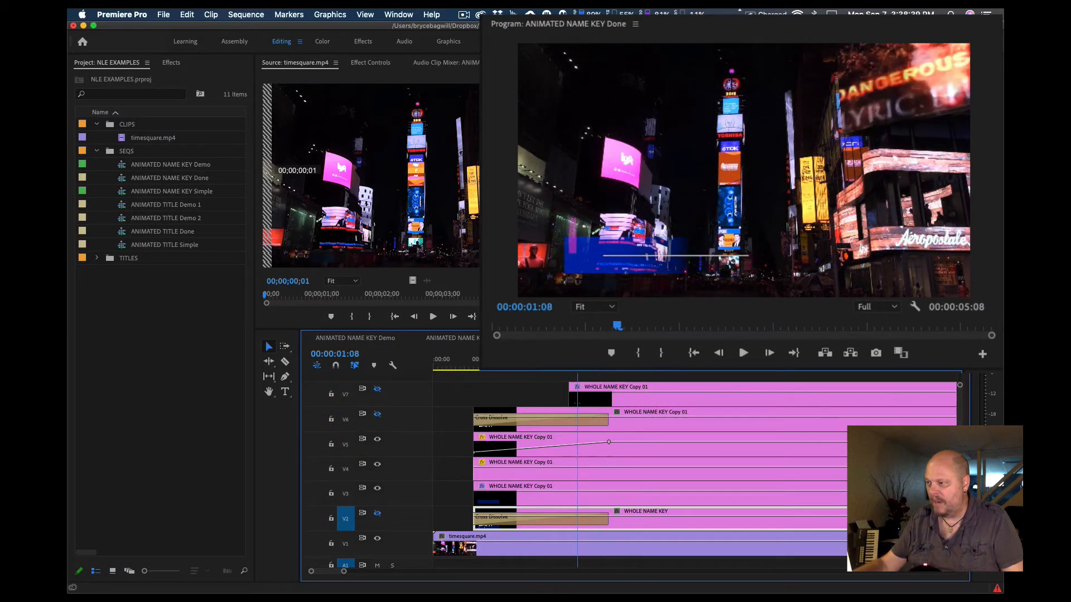
{"action": "key", "text": "Left"}
{"action": "key", "text": "Left"}
{"action": "key", "text": "Left"}
{"action": "key", "text": "Left"}
{"action": "key", "text": "Left"}
{"action": "key", "text": "Left"}
{"action": "key", "text": "Left"}
{"action": "key", "text": "Left"}
{"action": "key", "text": "Left"}
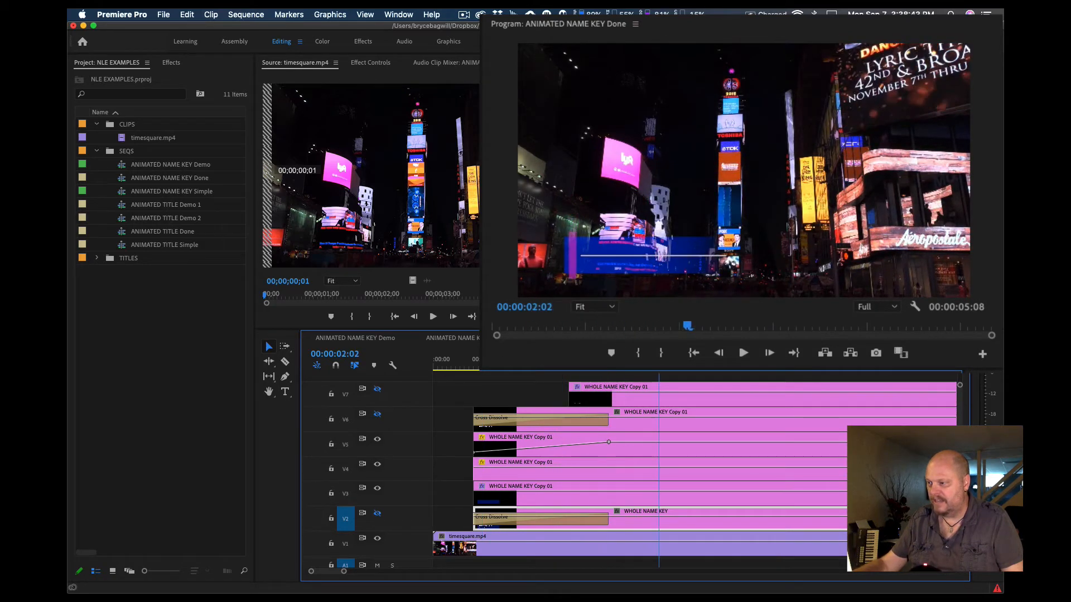
Turn V6 and V7 back on and replay until the name and EDIT GURU appear, ending at 00:00:02:04
{"action": "left_click", "coordinate": [377, 414]}
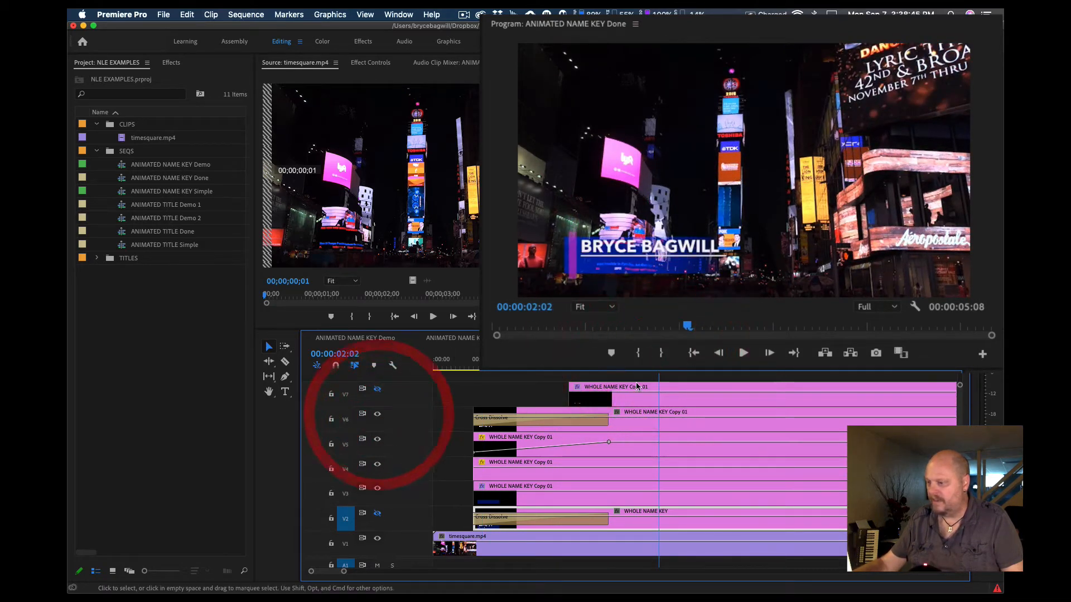
{"action": "left_click", "coordinate": [548, 360]}
{"action": "key", "text": "space"}
{"action": "left_click", "coordinate": [497, 364]}
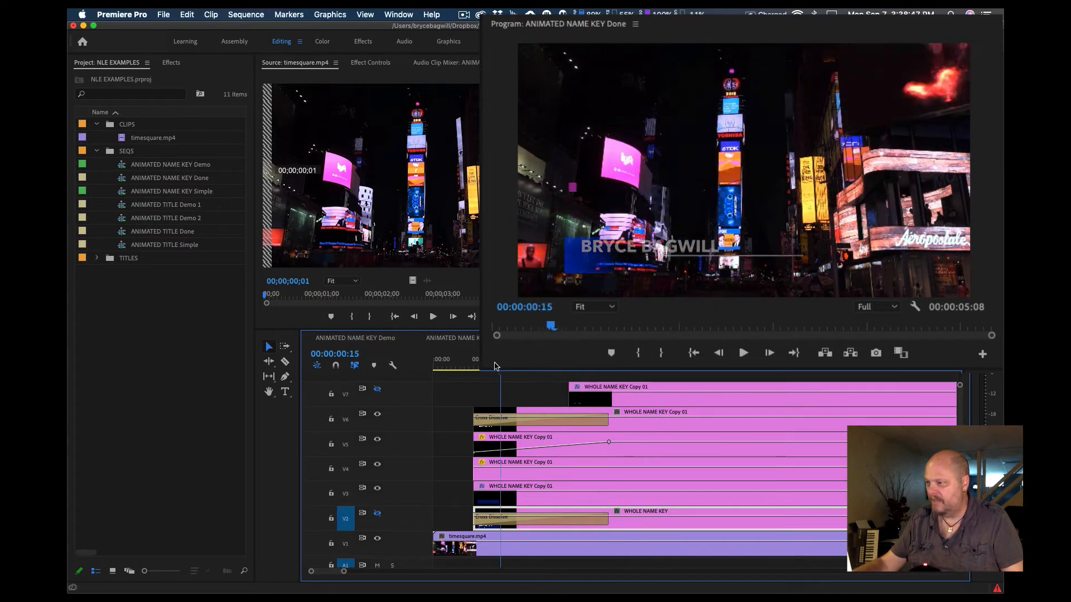
{"action": "key", "text": "space"}
{"action": "left_click_drag", "start_coordinate": [654, 361], "coordinate": [631, 362]}
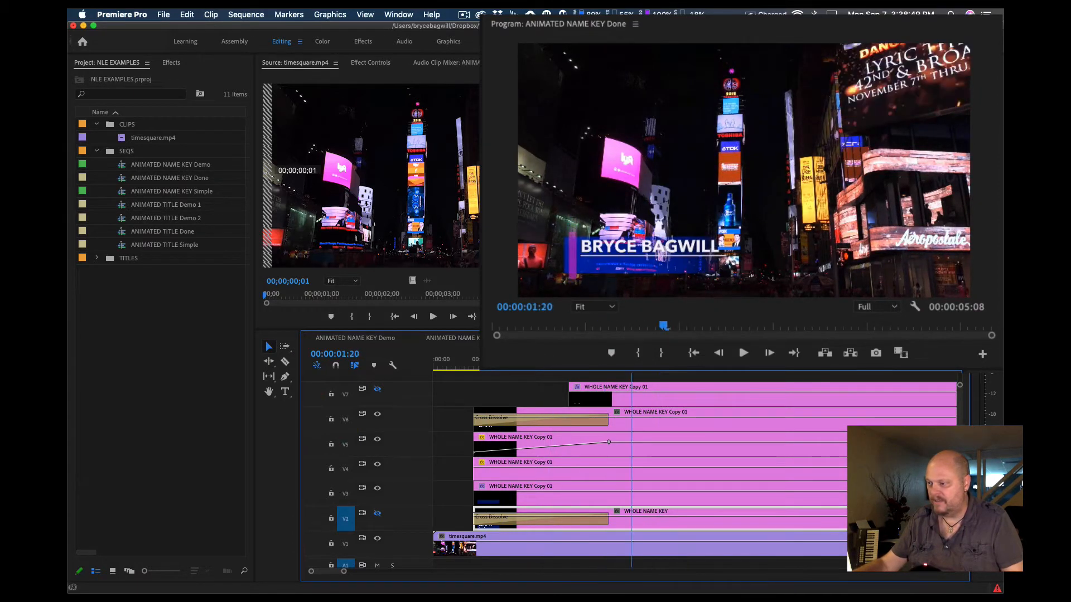
{"action": "left_click", "coordinate": [377, 389]}
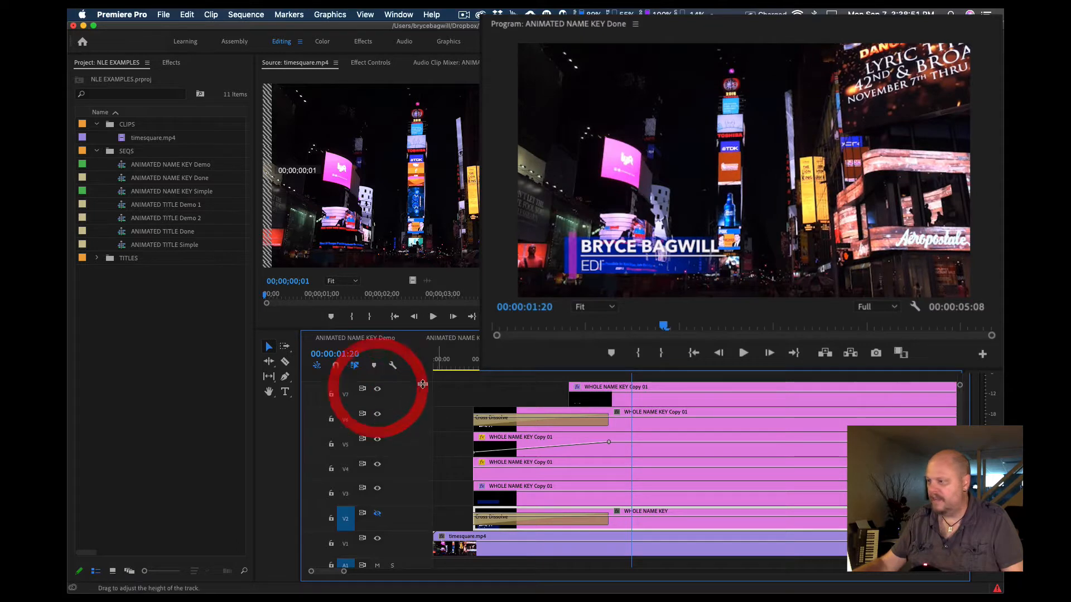
{"action": "left_click_drag", "start_coordinate": [608, 362], "coordinate": [740, 361]}
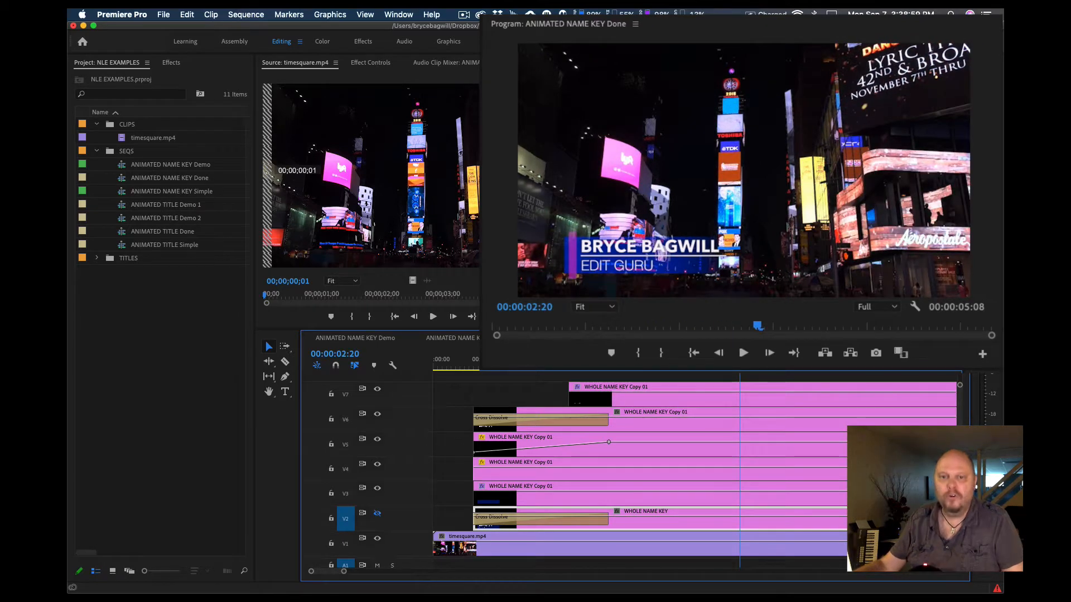
{"action": "left_click", "coordinate": [668, 365]}
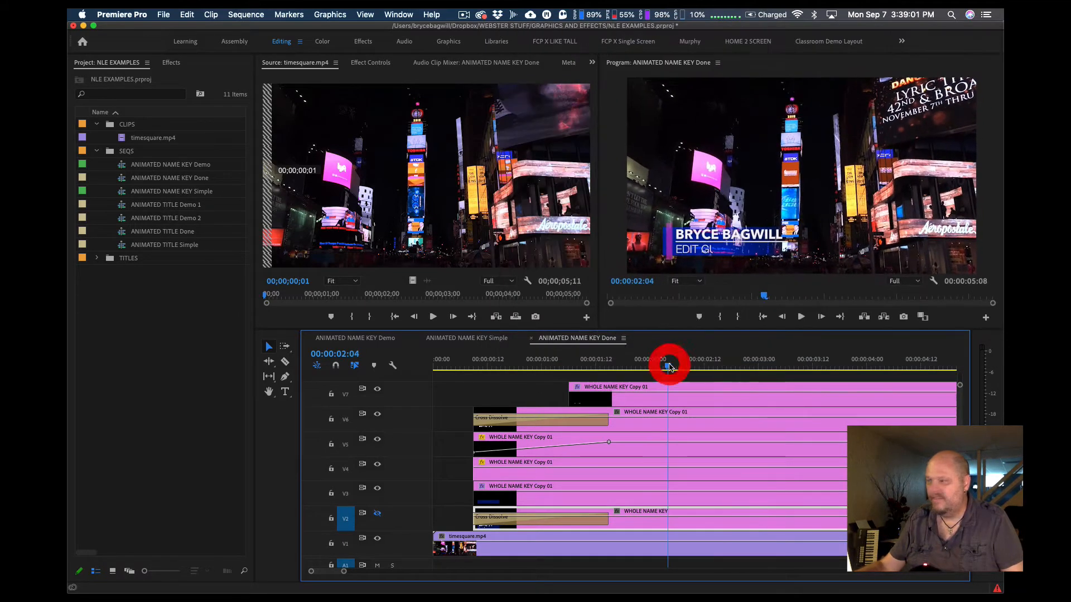
{"action": "left_click_drag", "start_coordinate": [669, 367], "coordinate": [717, 367]}
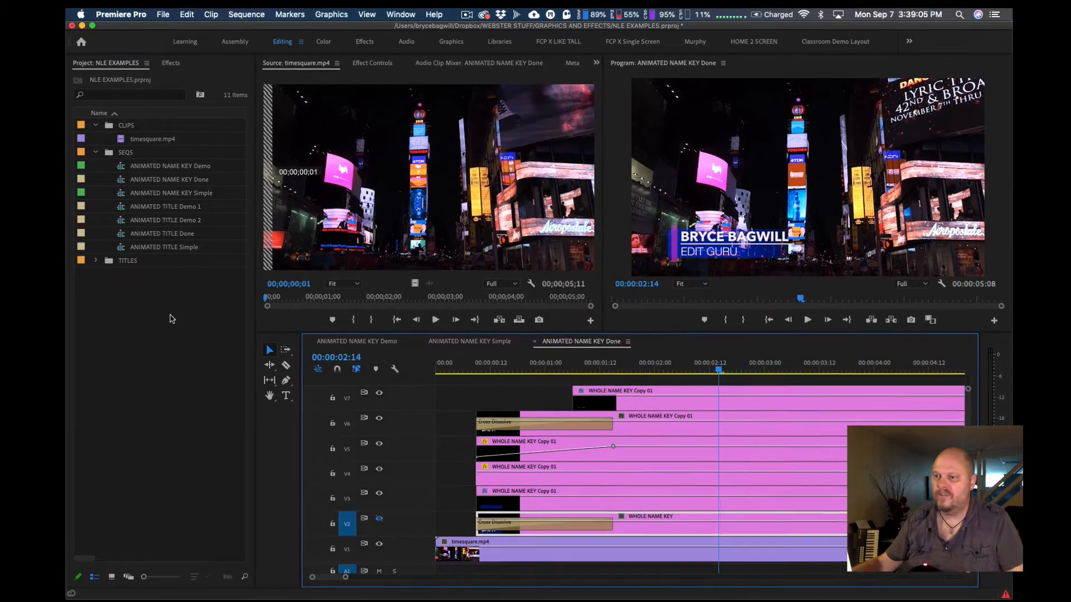
{"action": "left_click", "coordinate": [170, 311]}
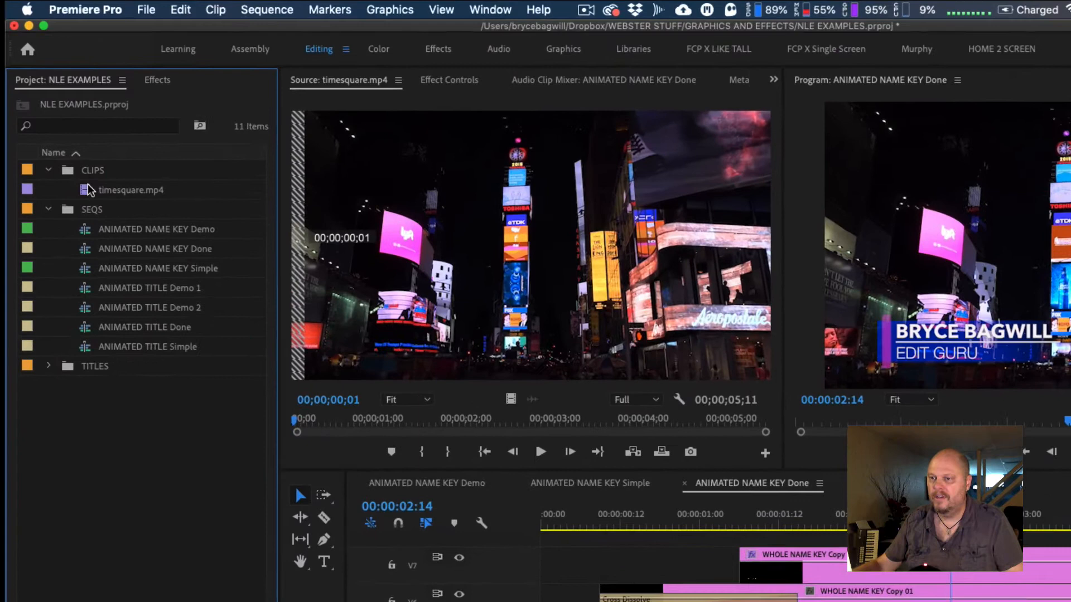
{"action": "left_click", "coordinate": [127, 148]}
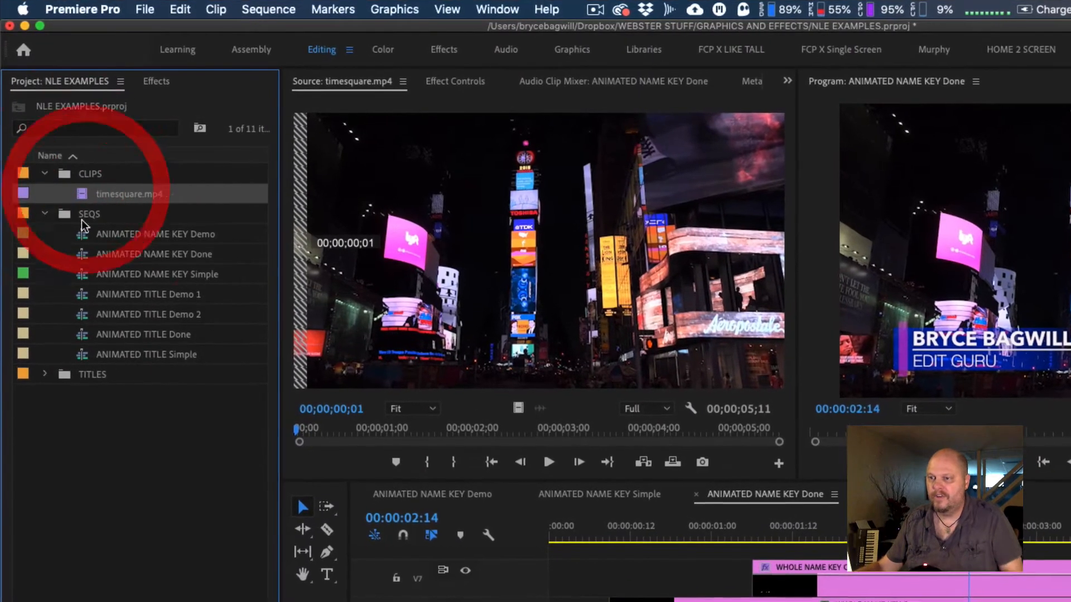
{"action": "left_click", "coordinate": [65, 176]}
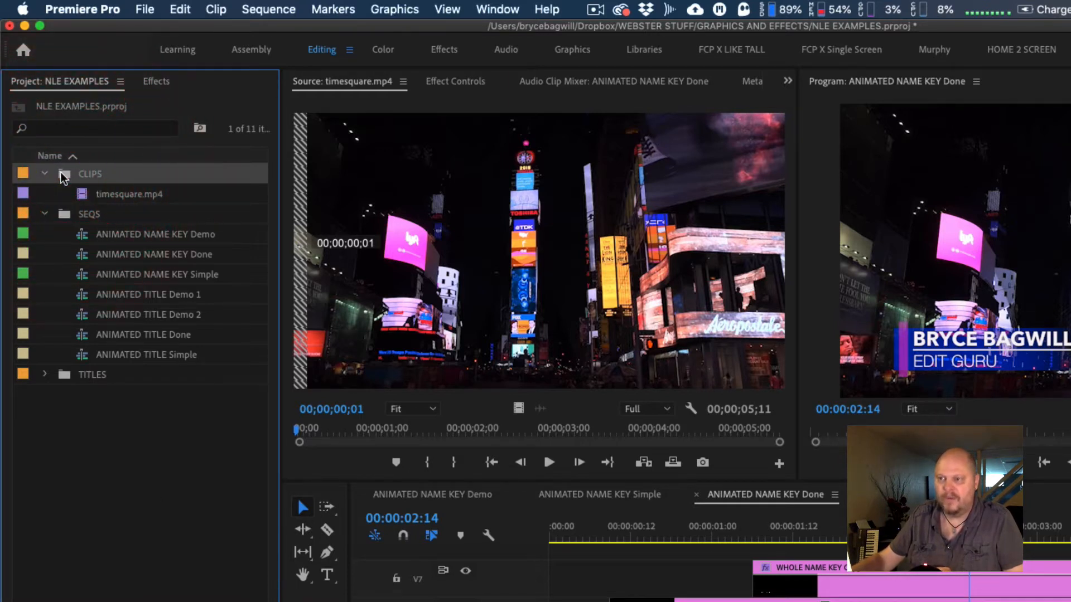
{"action": "left_click", "coordinate": [82, 200]}
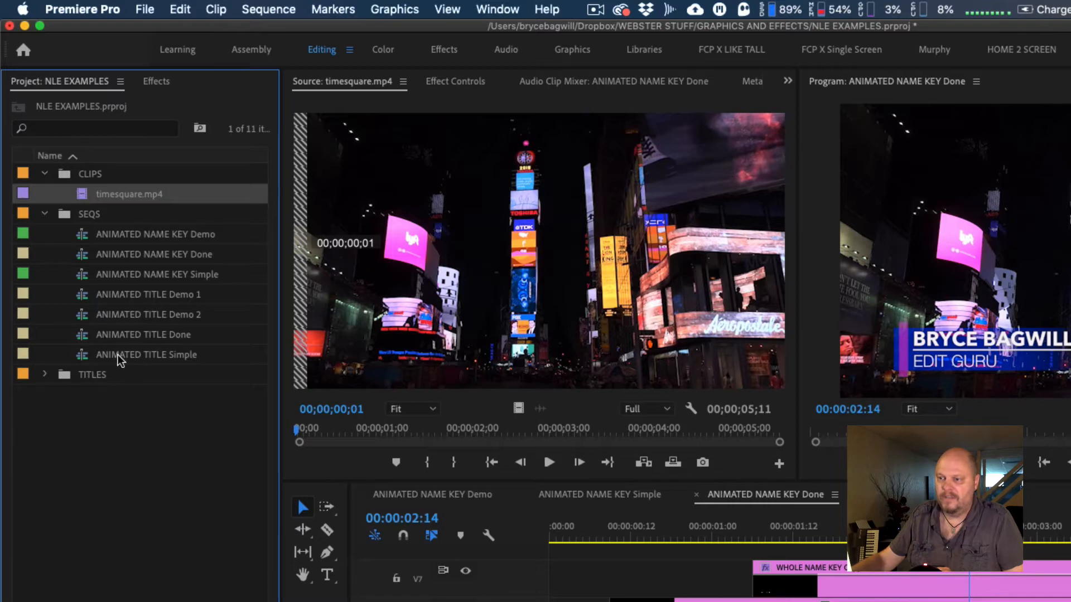
Open the CLIPS folder in its own bin
{"action": "right_click", "coordinate": [132, 457]}
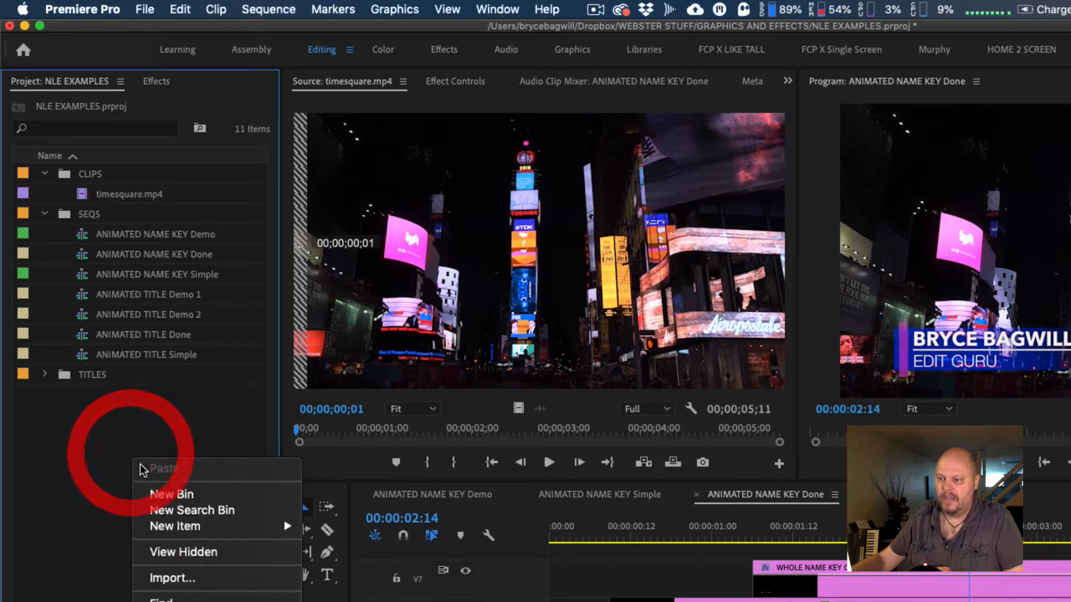
{"action": "left_click", "coordinate": [95, 424]}
{"action": "left_click", "coordinate": [149, 6]}
{"action": "left_click", "coordinate": [149, 6]}
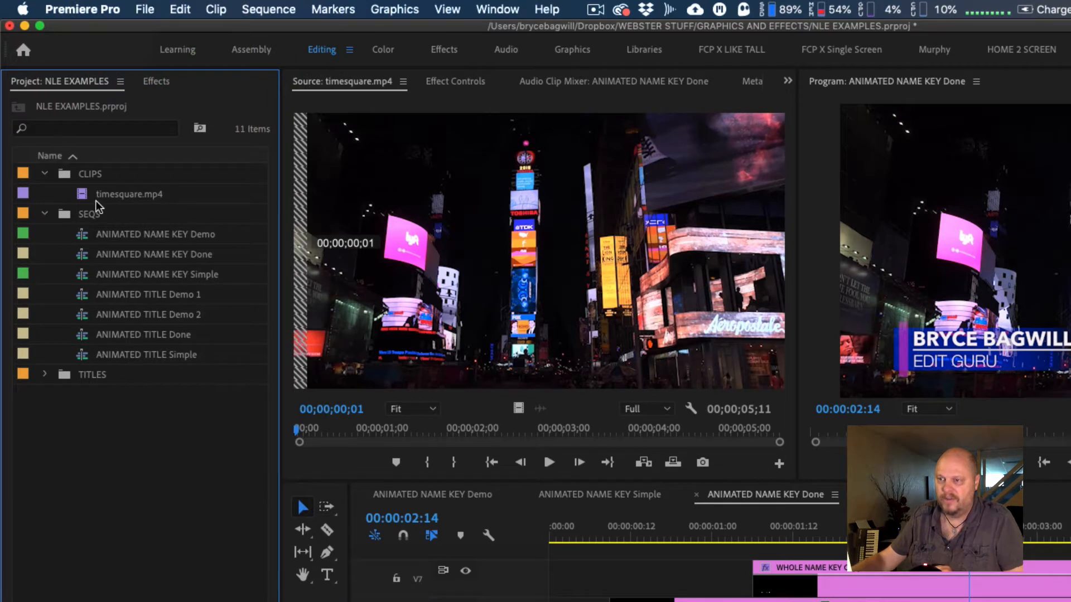
{"action": "double_click", "coordinate": [64, 174]}
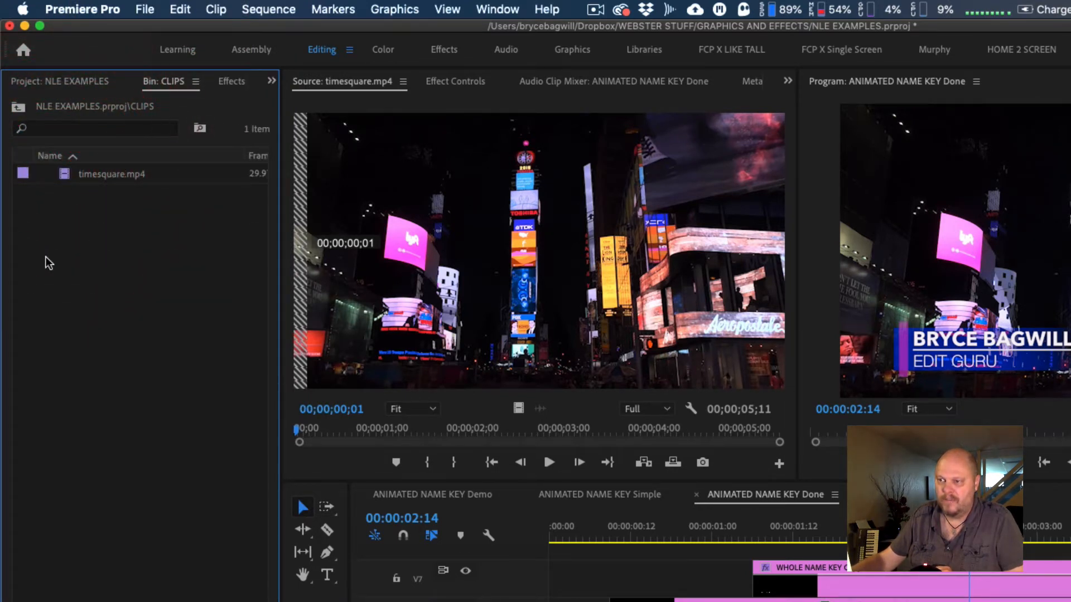
Cancel an import dialog, then reveal timesquare.mp4's source file in Finder
{"action": "right_click", "coordinate": [100, 264]}
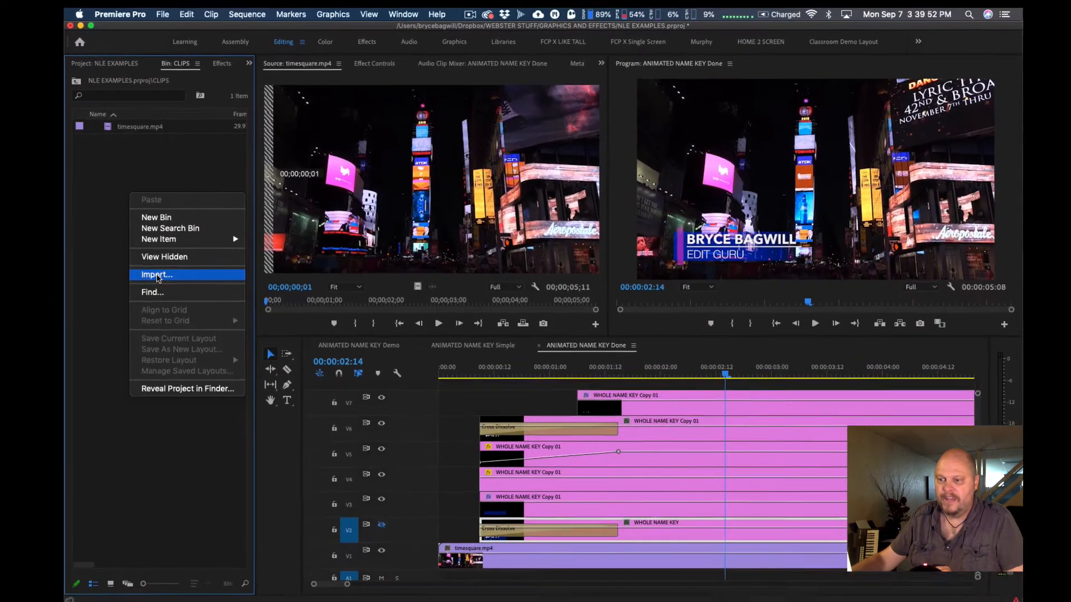
{"action": "left_click", "coordinate": [157, 275]}
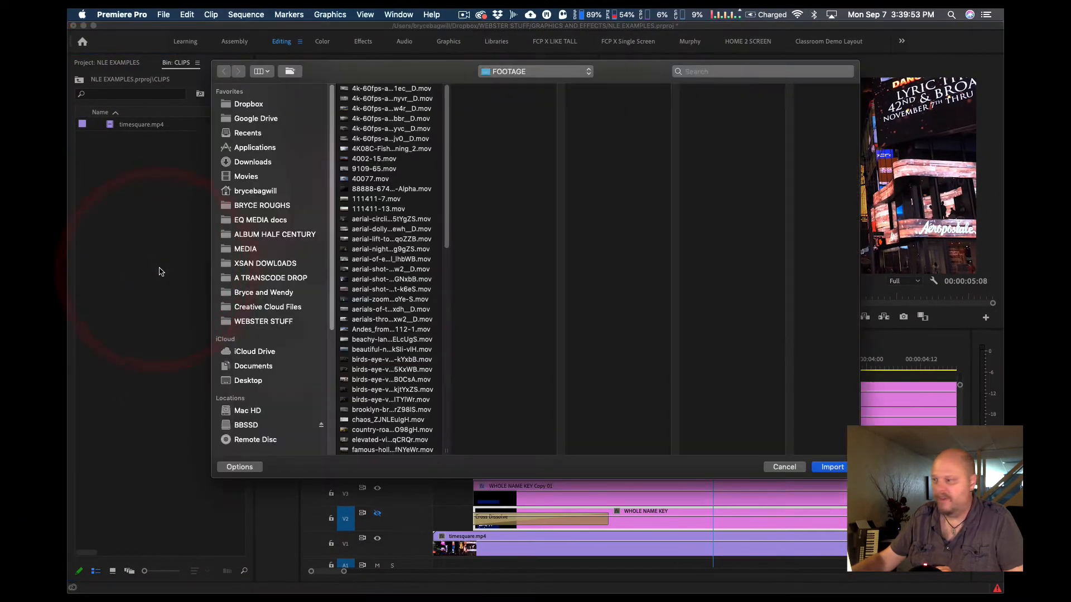
{"action": "left_click", "coordinate": [784, 467]}
{"action": "right_click", "coordinate": [112, 125]}
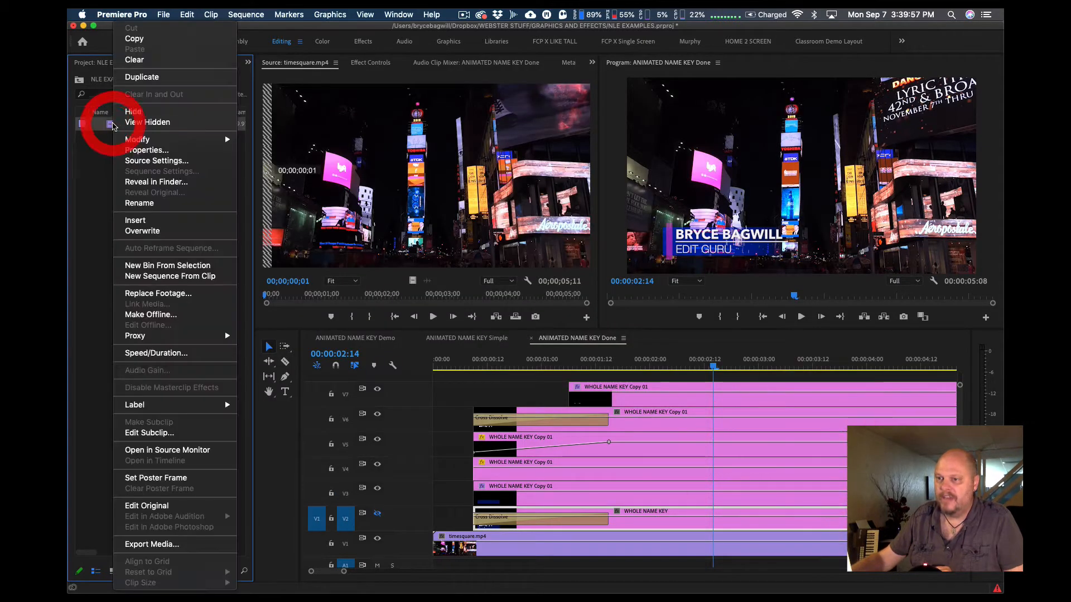
{"action": "left_click", "coordinate": [150, 184]}
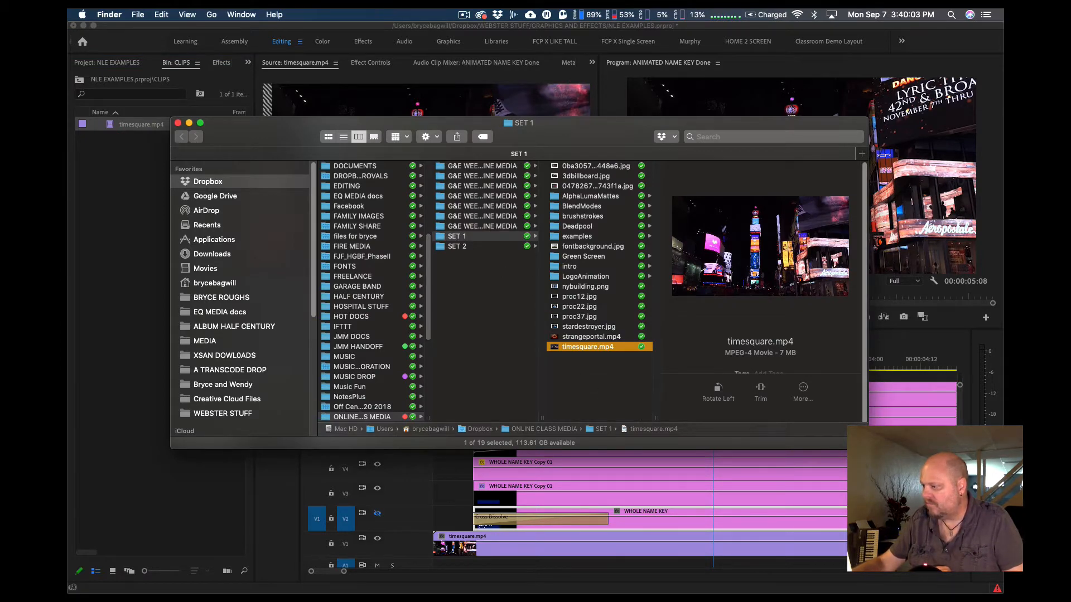
Enlarge the Finder window and widen its first two columns, then close it
{"action": "left_click_drag", "start_coordinate": [868, 449], "coordinate": [915, 518]}
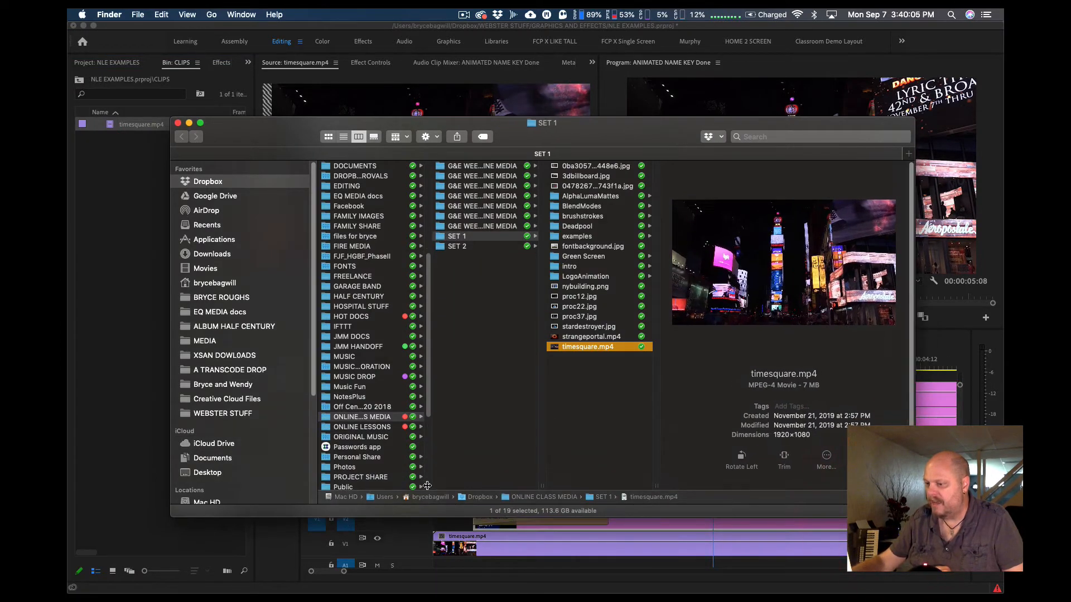
{"action": "left_click_drag", "start_coordinate": [426, 486], "coordinate": [463, 480]}
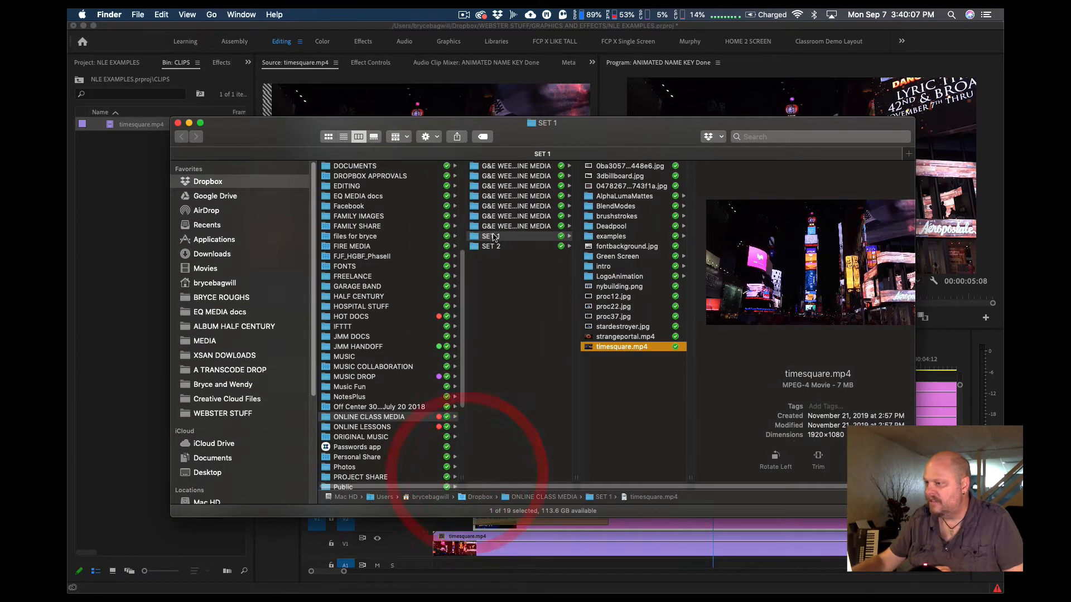
{"action": "left_click_drag", "start_coordinate": [577, 476], "coordinate": [625, 477]}
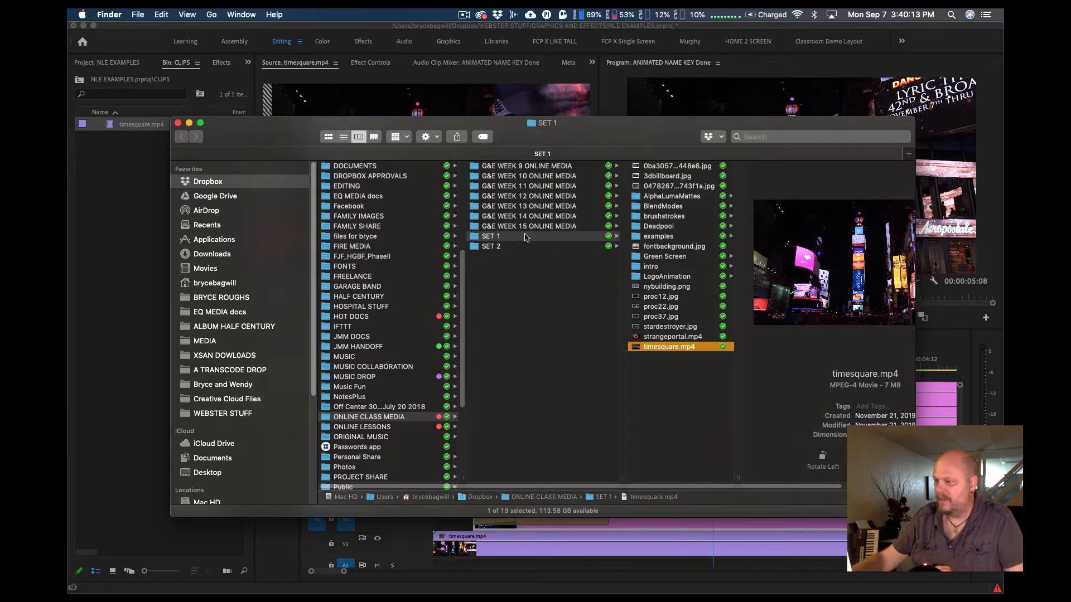
{"action": "left_click", "coordinate": [178, 123]}
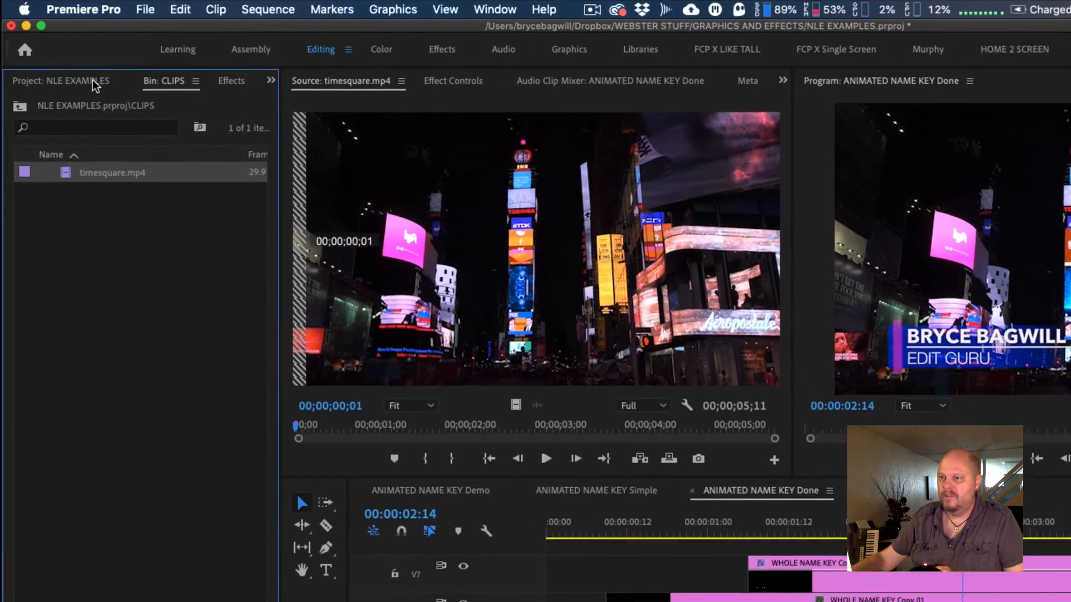
From the Project panel's folder tree, open SEQS in its own bin
{"action": "left_click", "coordinate": [67, 77]}
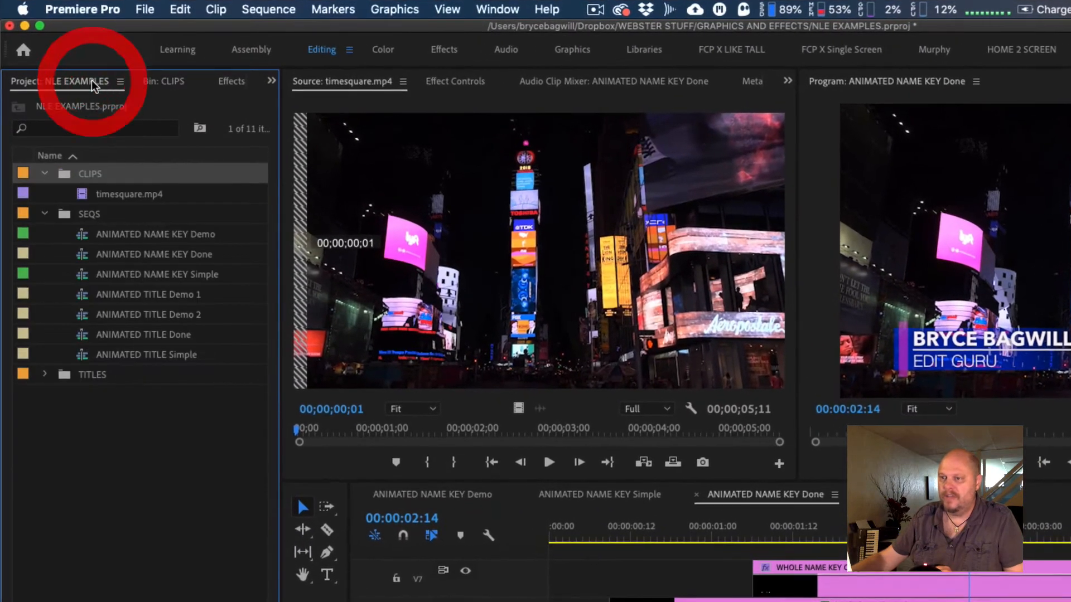
{"action": "left_click", "coordinate": [87, 214]}
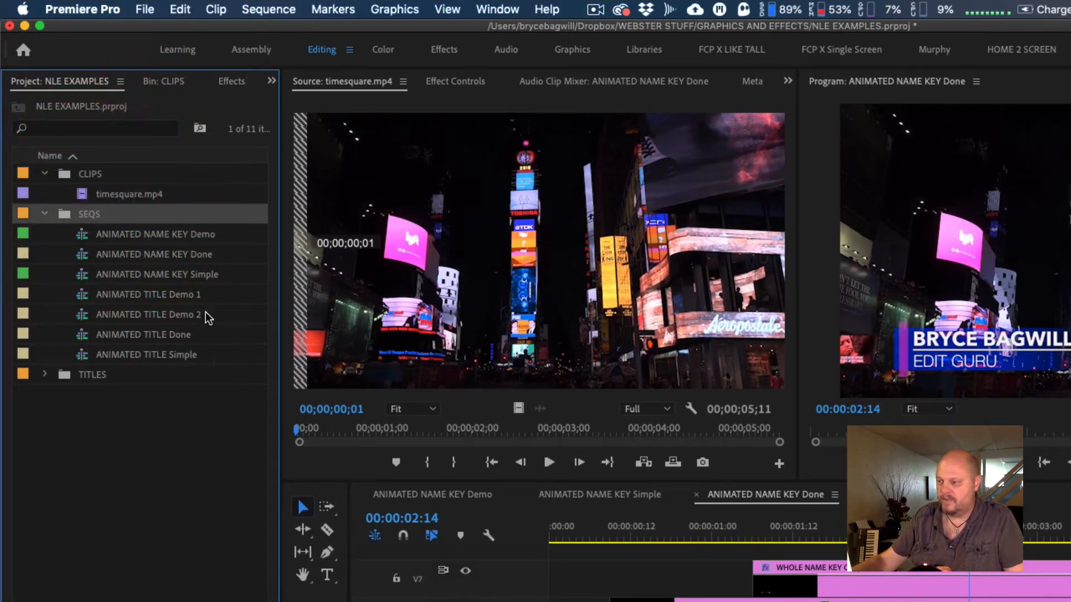
{"action": "left_click", "coordinate": [176, 466]}
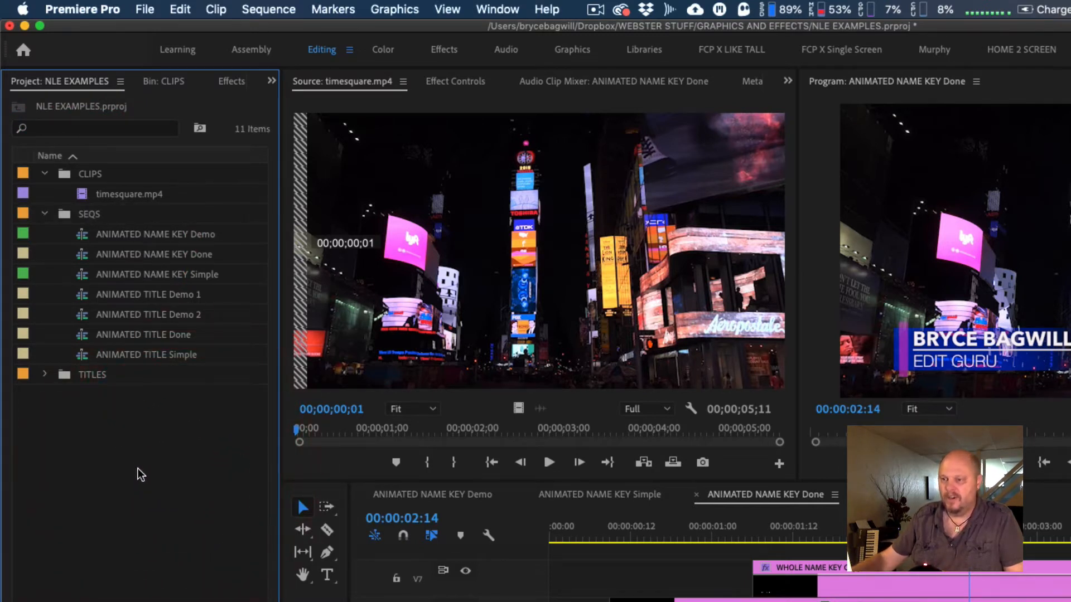
{"action": "double_click", "coordinate": [62, 218]}
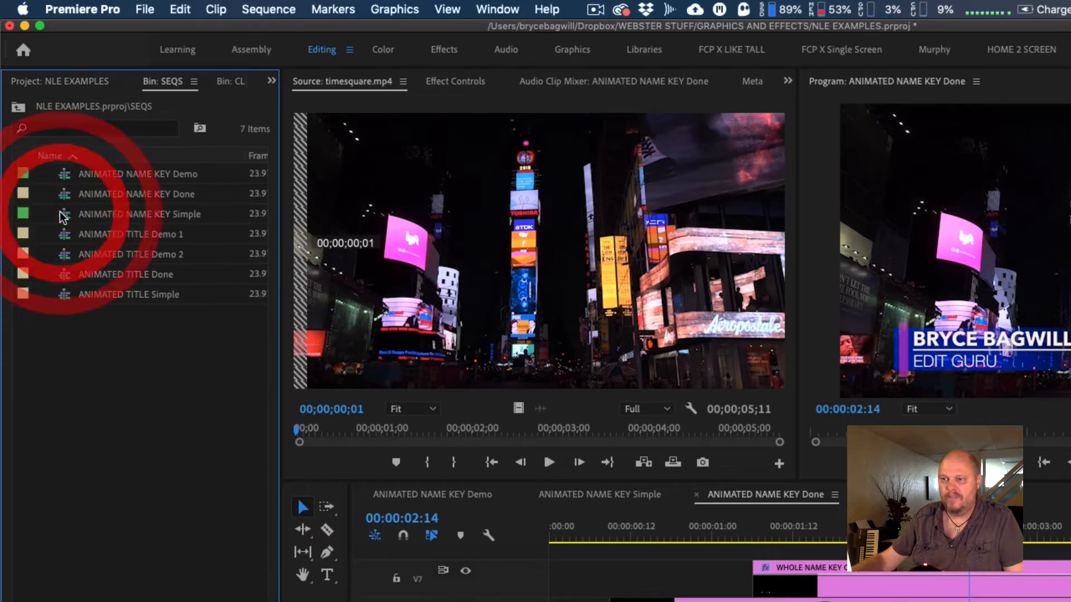
Open the File > New submenu
{"action": "left_click", "coordinate": [152, 388]}
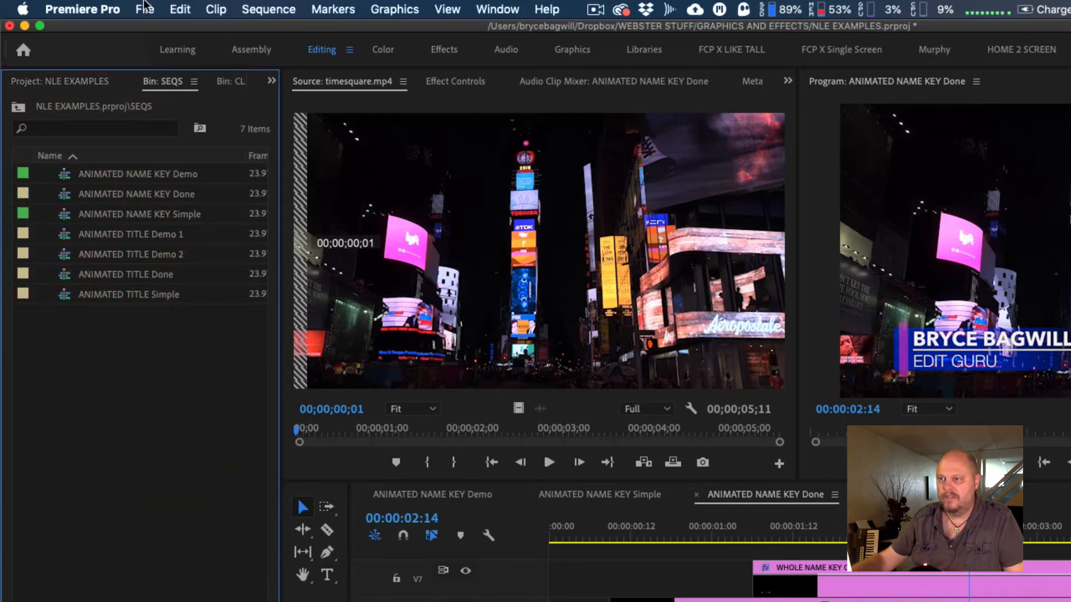
{"action": "left_click", "coordinate": [144, 10]}
{"action": "mouse_move", "coordinate": [167, 29]}
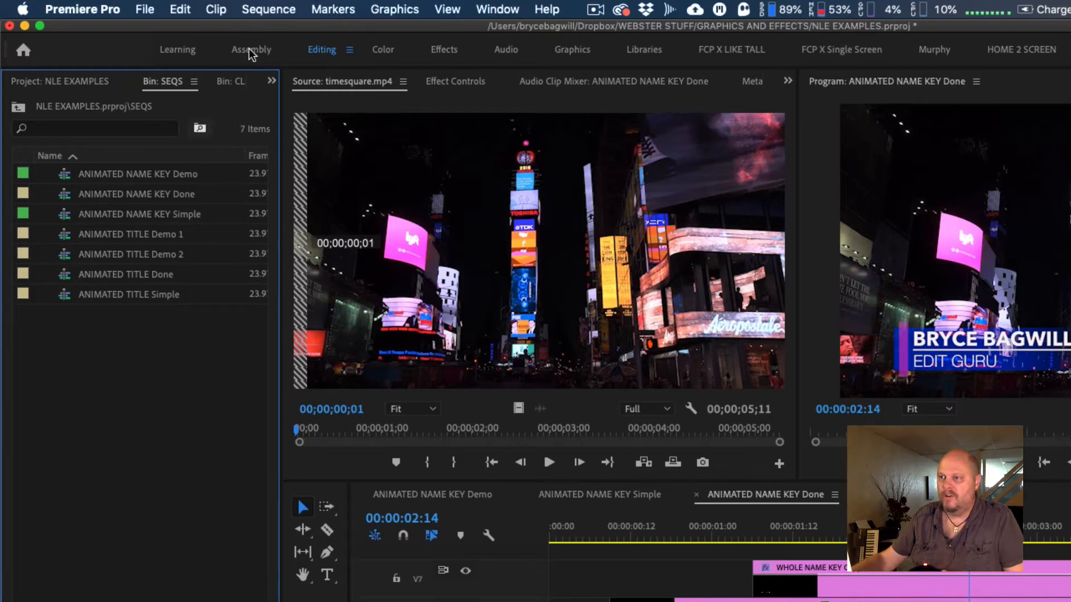
{"action": "left_click", "coordinate": [145, 9]}
Start a new sequence and show its Settings tab
{"action": "mouse_move", "coordinate": [152, 29]}
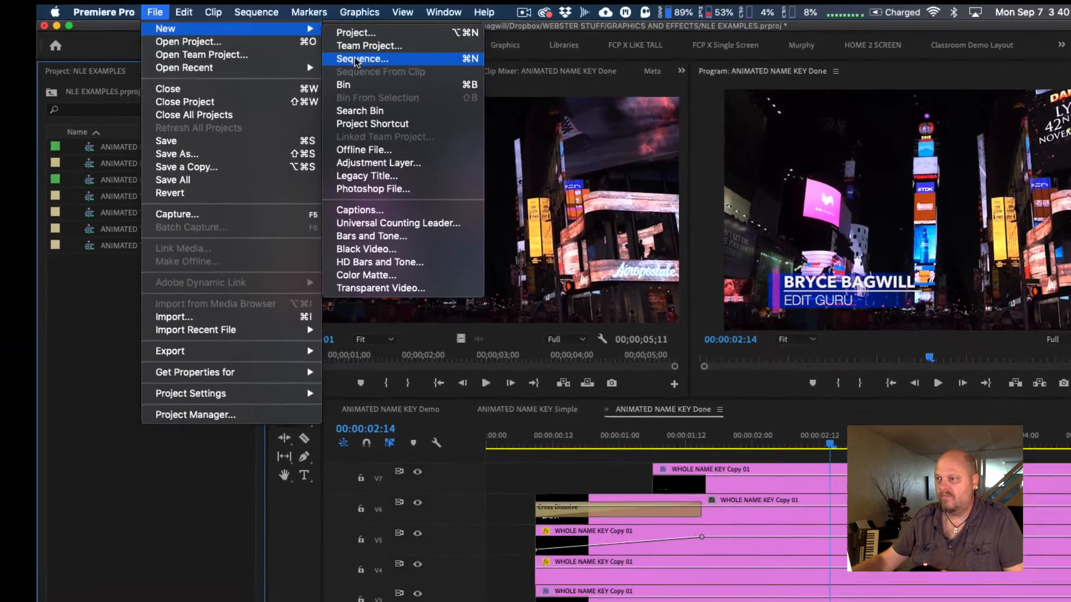
{"action": "left_click", "coordinate": [393, 66]}
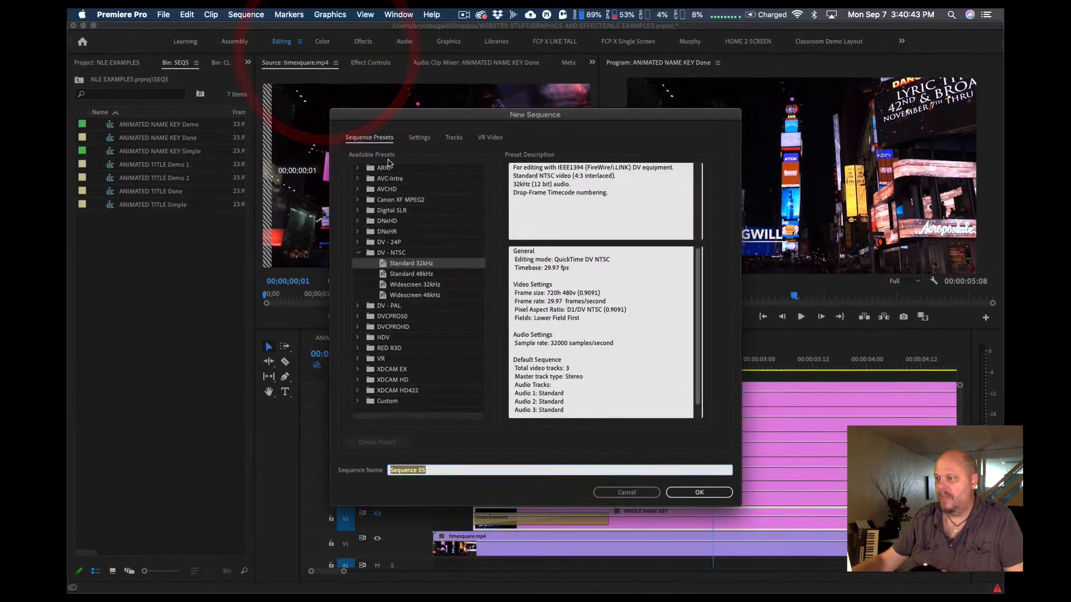
{"action": "left_click", "coordinate": [368, 49]}
{"action": "left_click", "coordinate": [290, 49]}
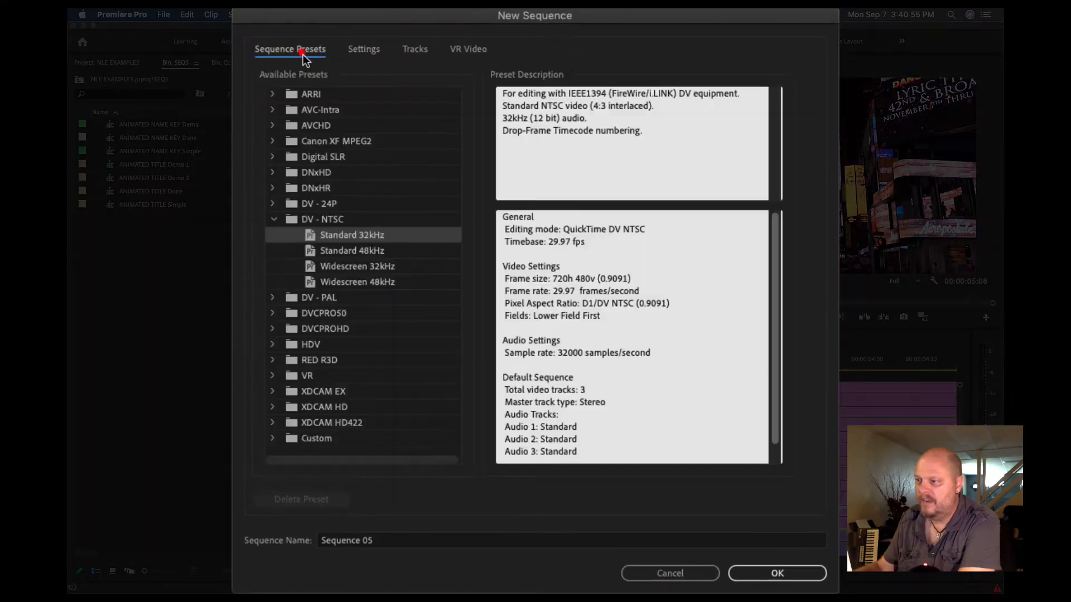
{"action": "left_click", "coordinate": [357, 50]}
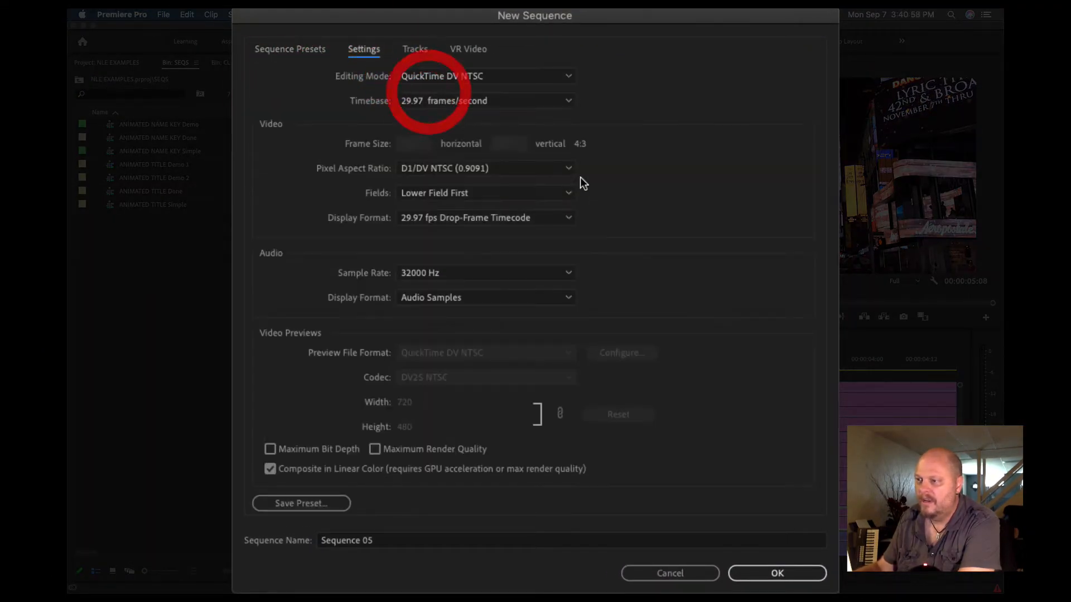
Set Editing Mode to Custom and replace the 720 frame width with 1920
{"action": "left_click", "coordinate": [478, 76]}
{"action": "left_click_drag", "start_coordinate": [574, 284], "coordinate": [503, 91]}
{"action": "left_click", "coordinate": [489, 91]}
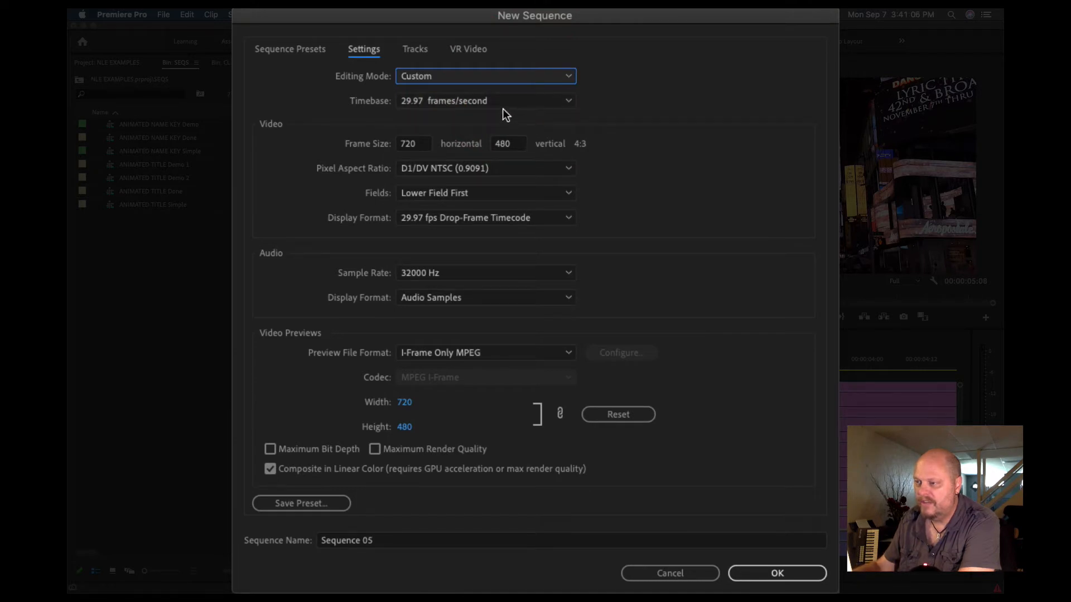
{"action": "double_click", "coordinate": [418, 143]}
{"action": "type", "text": "19"}
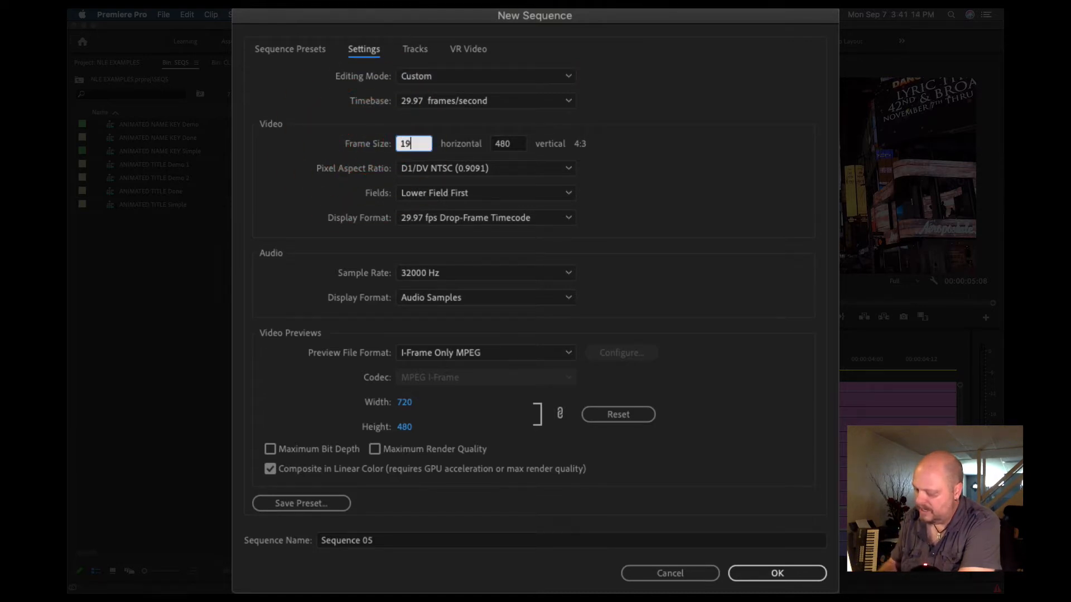
{"action": "type", "text": "20"}
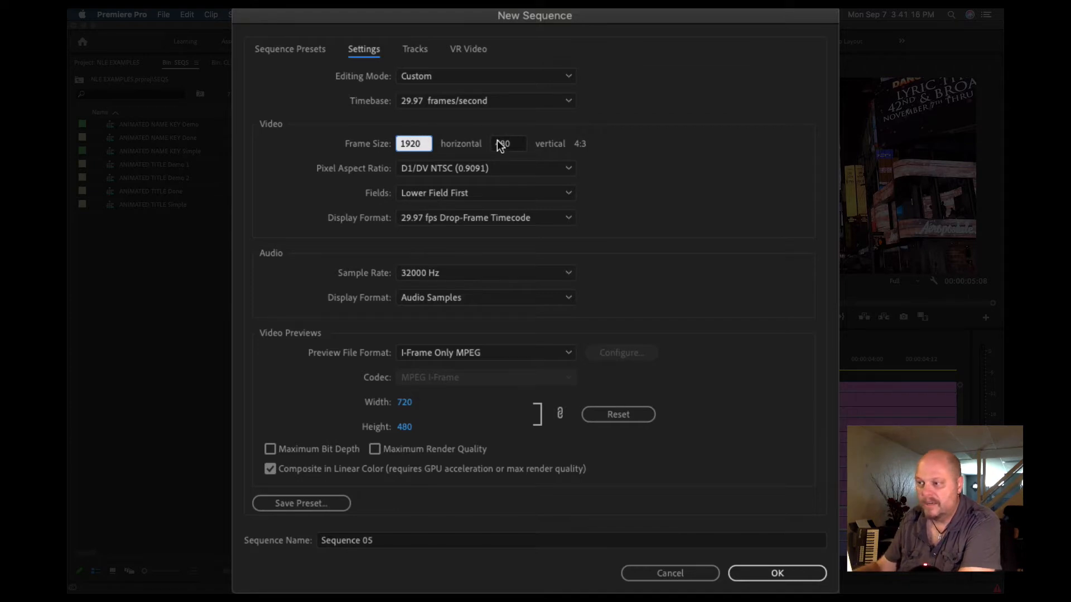
Set the frame height to 1080 with square pixels and progressive (no fields) scanning
{"action": "double_click", "coordinate": [505, 144]}
{"action": "type", "text": "1018"}
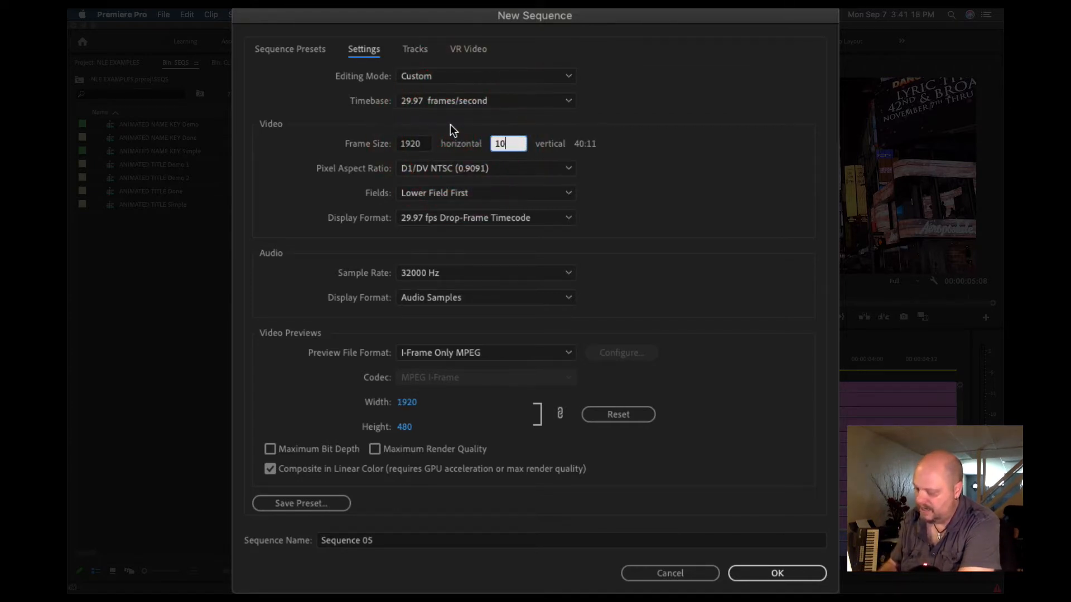
{"action": "key", "text": "BackSpace"}
{"action": "key", "text": "BackSpace"}
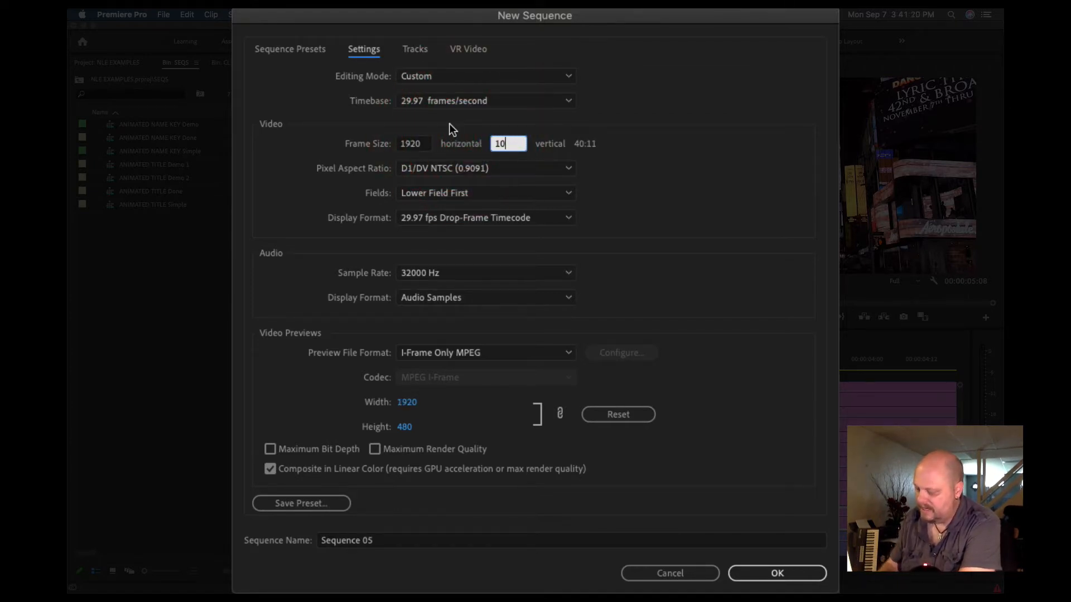
{"action": "type", "text": "80"}
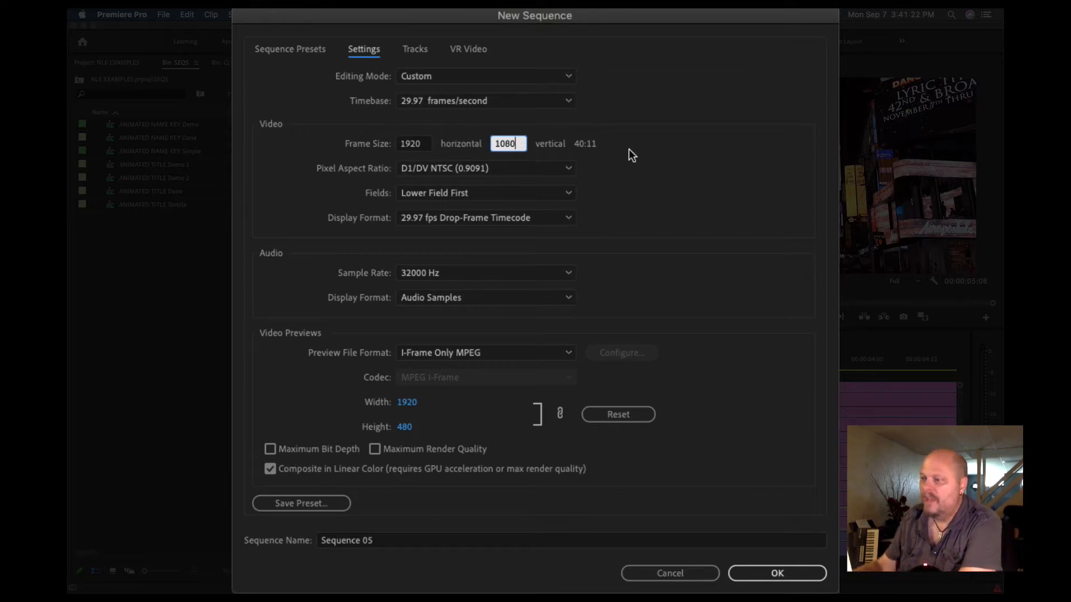
{"action": "left_click", "coordinate": [613, 149]}
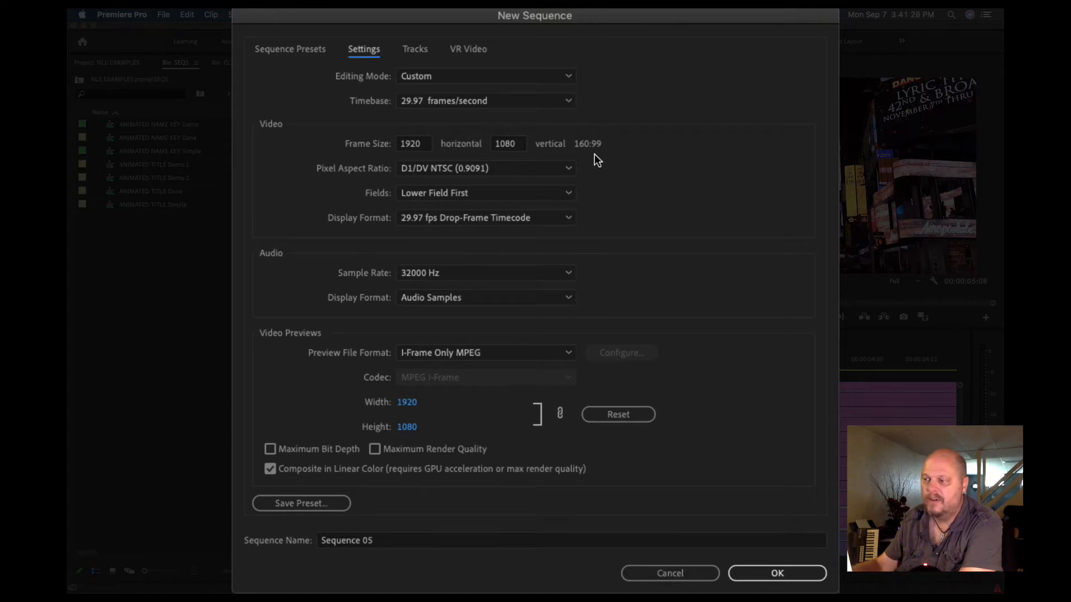
{"action": "left_click", "coordinate": [452, 167]}
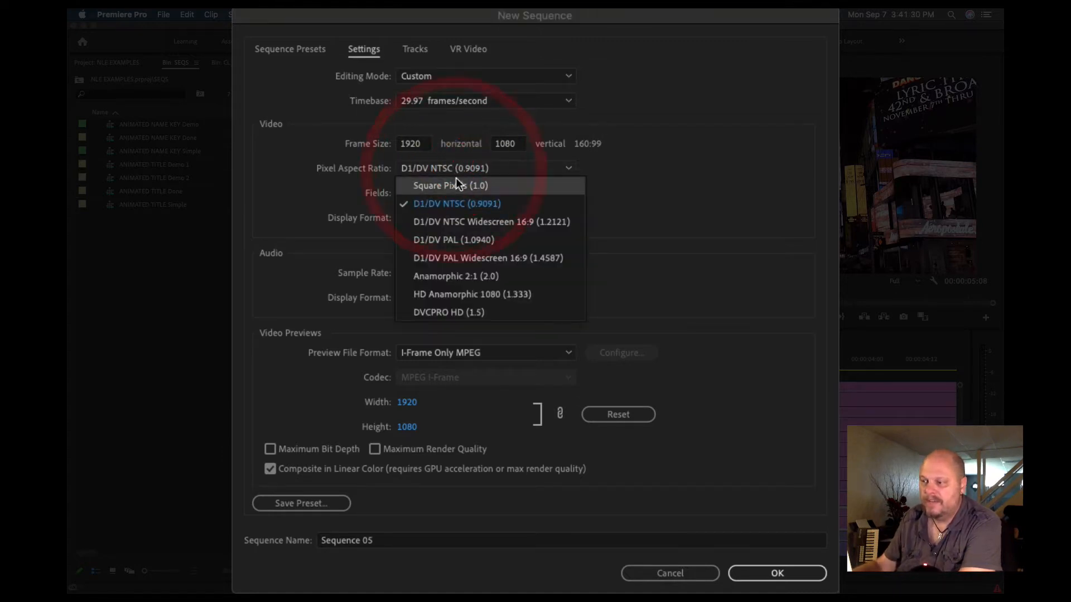
{"action": "left_click", "coordinate": [458, 186]}
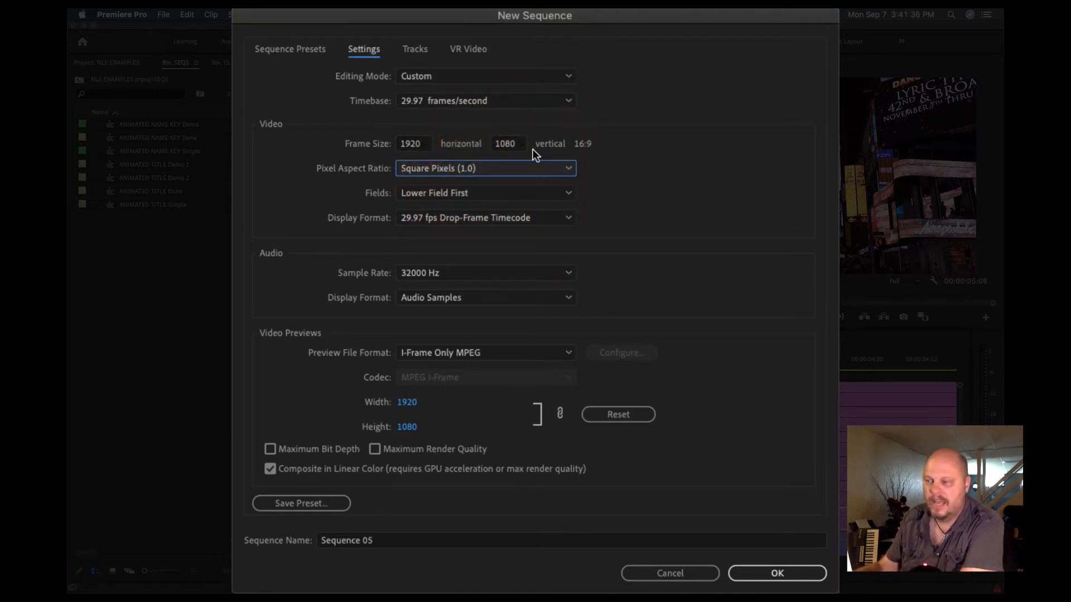
{"action": "left_click", "coordinate": [430, 193]}
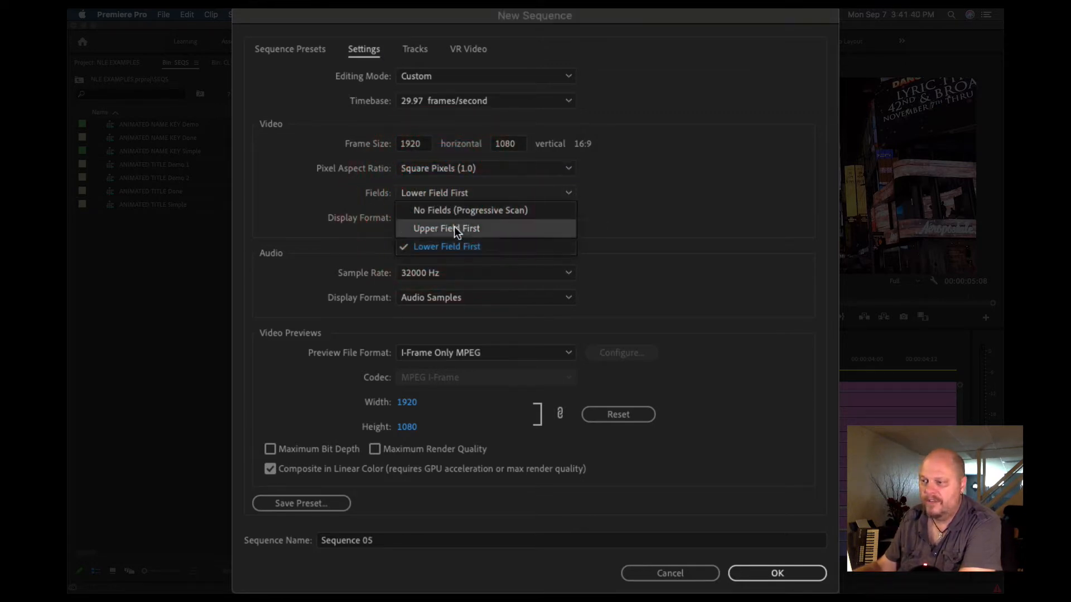
{"action": "left_click", "coordinate": [487, 208]}
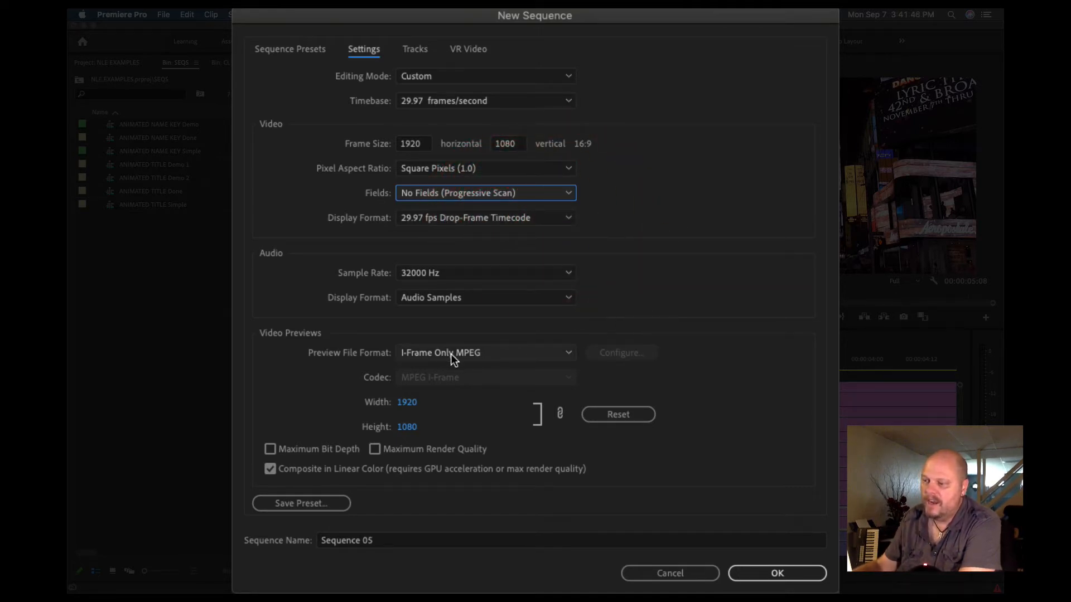
Set preview file format to QuickTime with the Apple ProRes 422 codec
{"action": "left_click", "coordinate": [569, 353]}
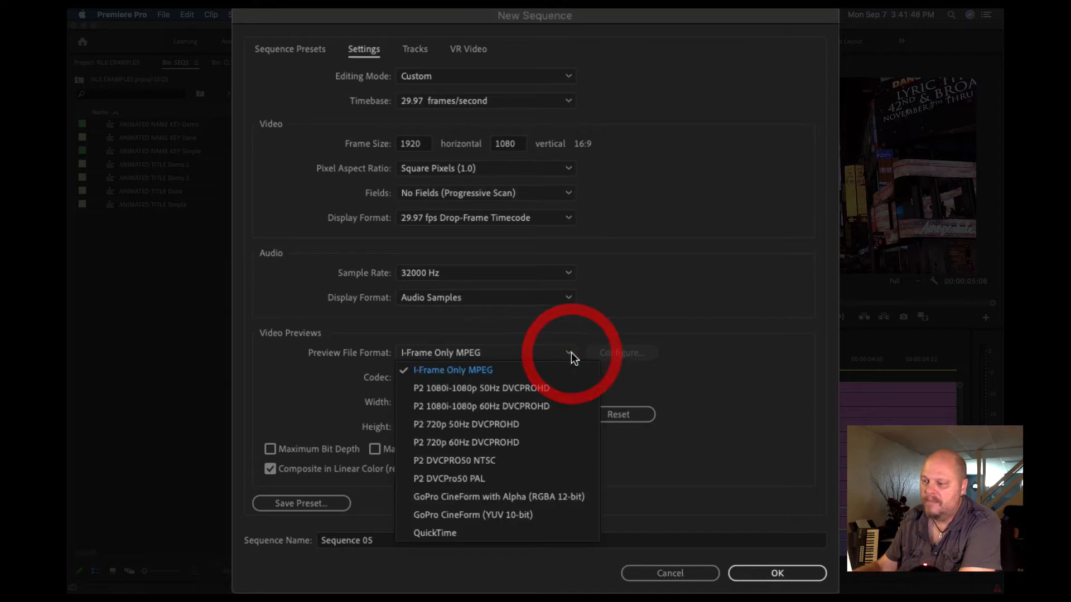
{"action": "left_click", "coordinate": [493, 532]}
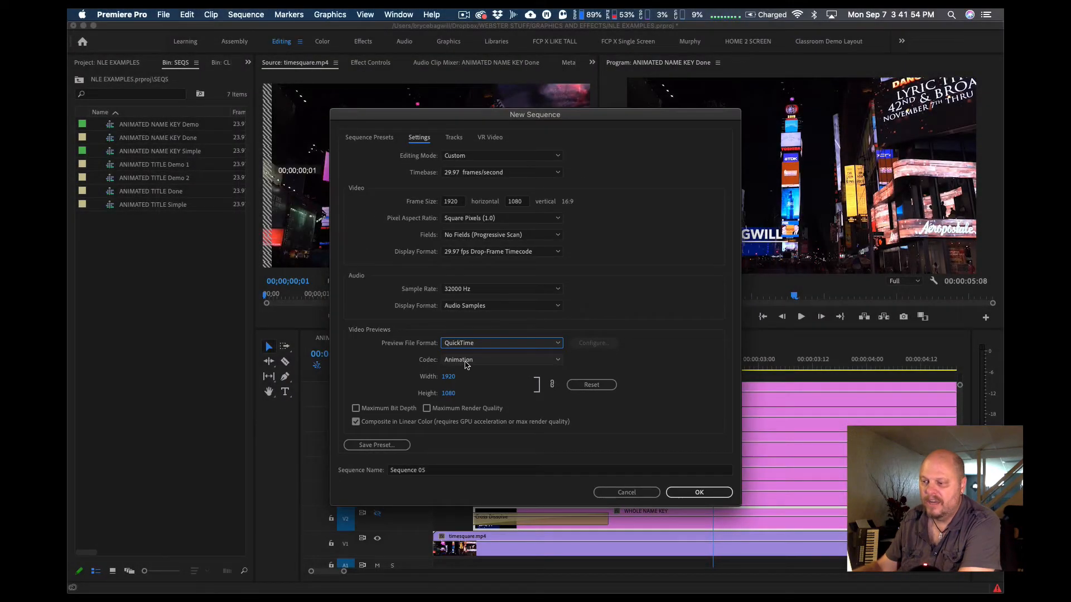
{"action": "left_click", "coordinate": [466, 363]}
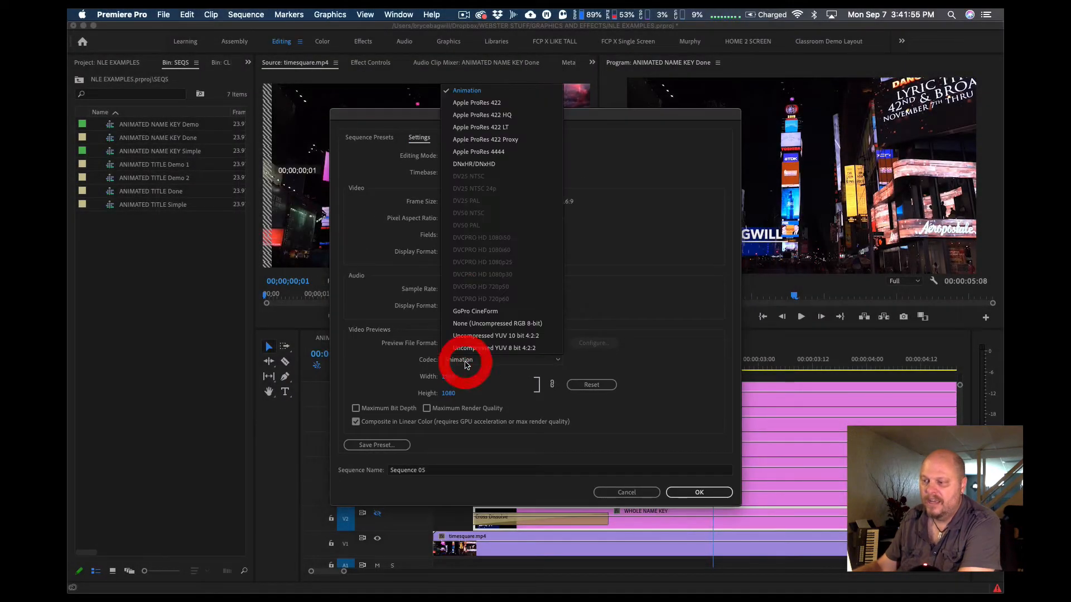
{"action": "left_click", "coordinate": [500, 104]}
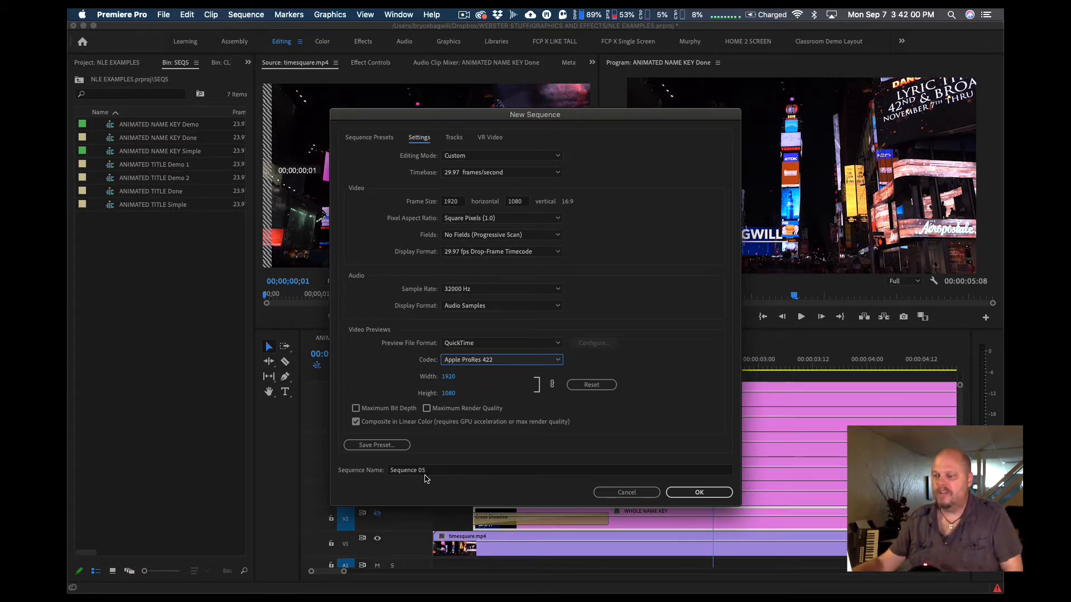
Begin saving a preset named 'ProRes 1920 x 1080 29.97', then cancel it
{"action": "left_click", "coordinate": [370, 447]}
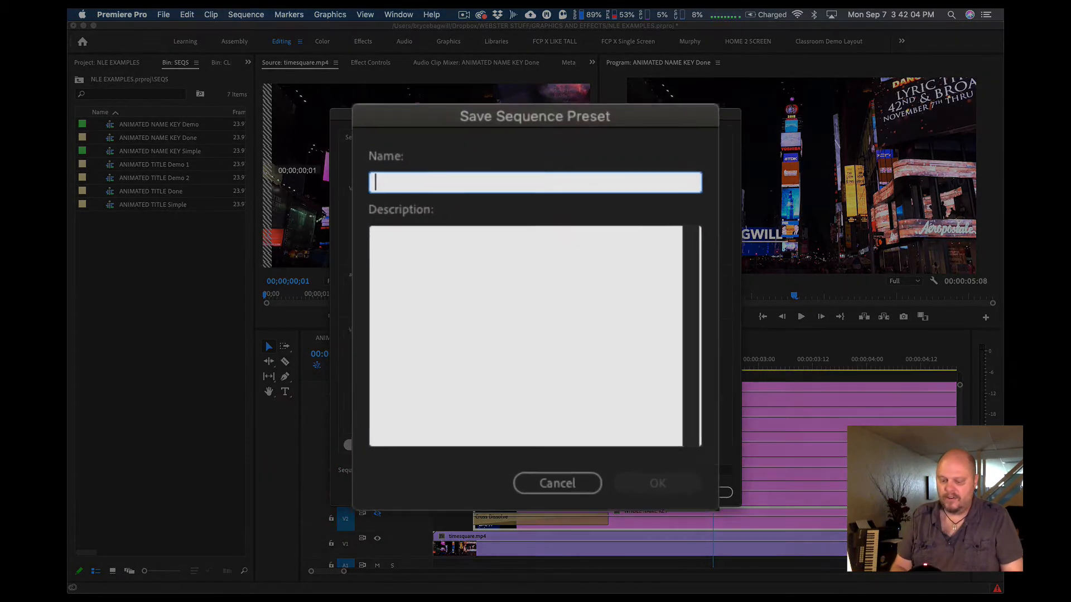
{"action": "type", "text": "Pro"}
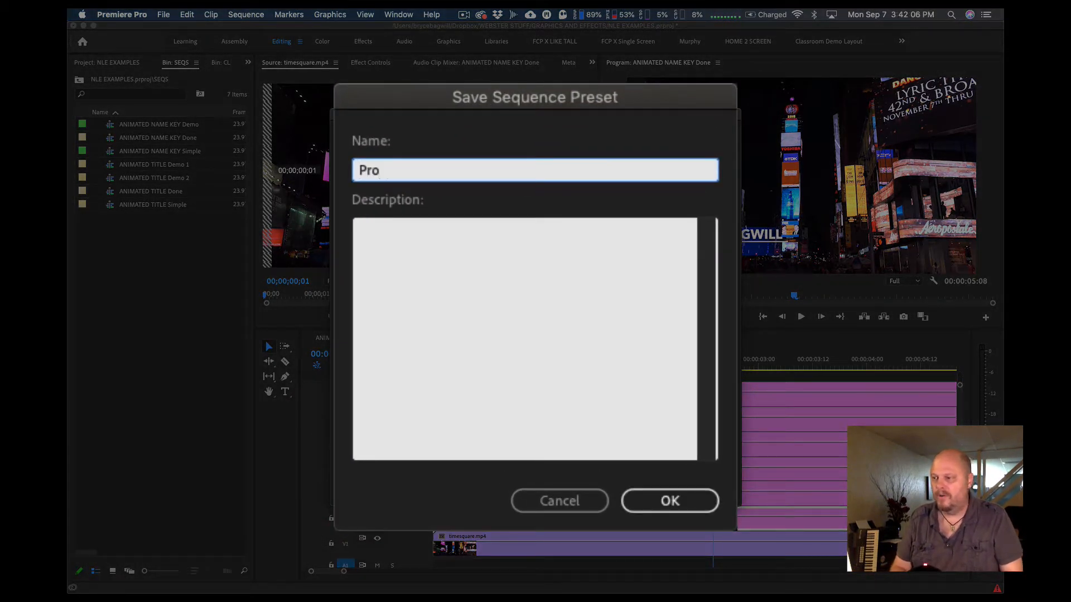
{"action": "type", "text": "REs"}
{"action": "key", "text": "BackSpace"}
{"action": "key", "text": "BackSpace"}
{"action": "type", "text": "es"}
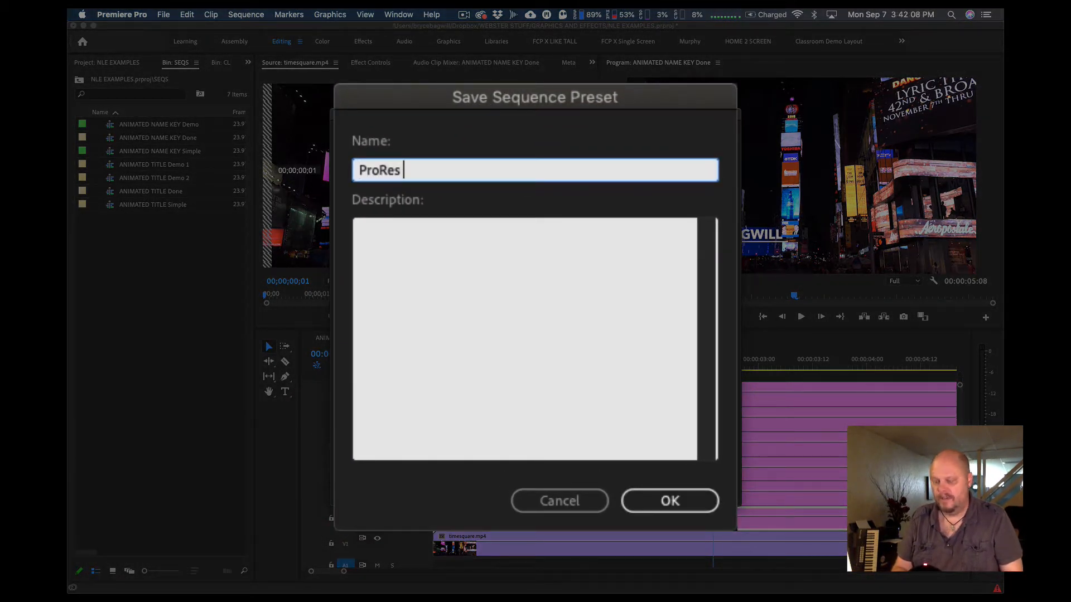
{"action": "type", "text": " 1920"}
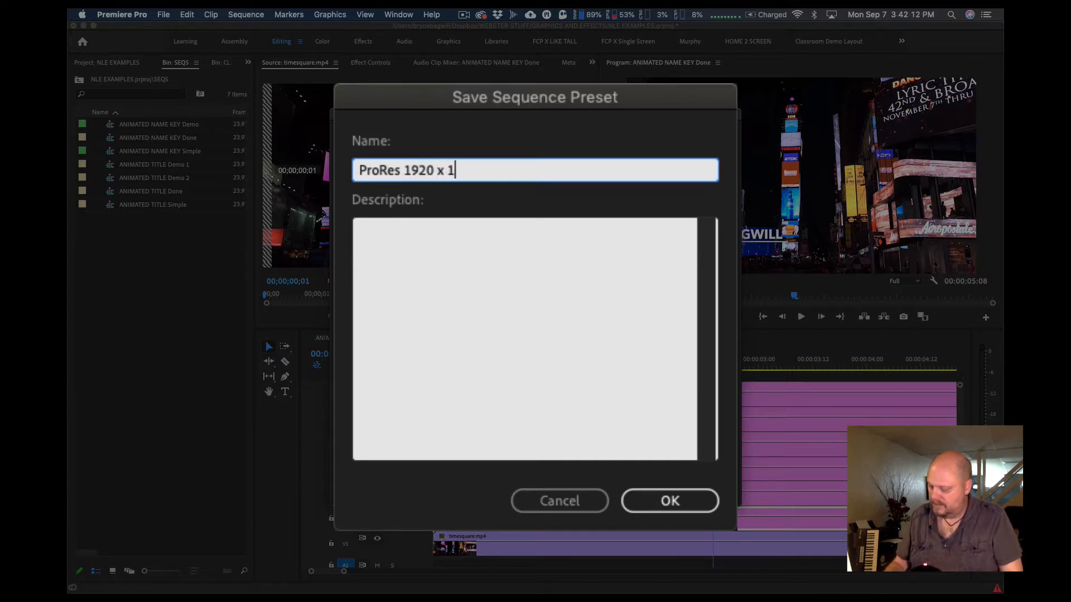
{"action": "type", "text": " x 1080 2"}
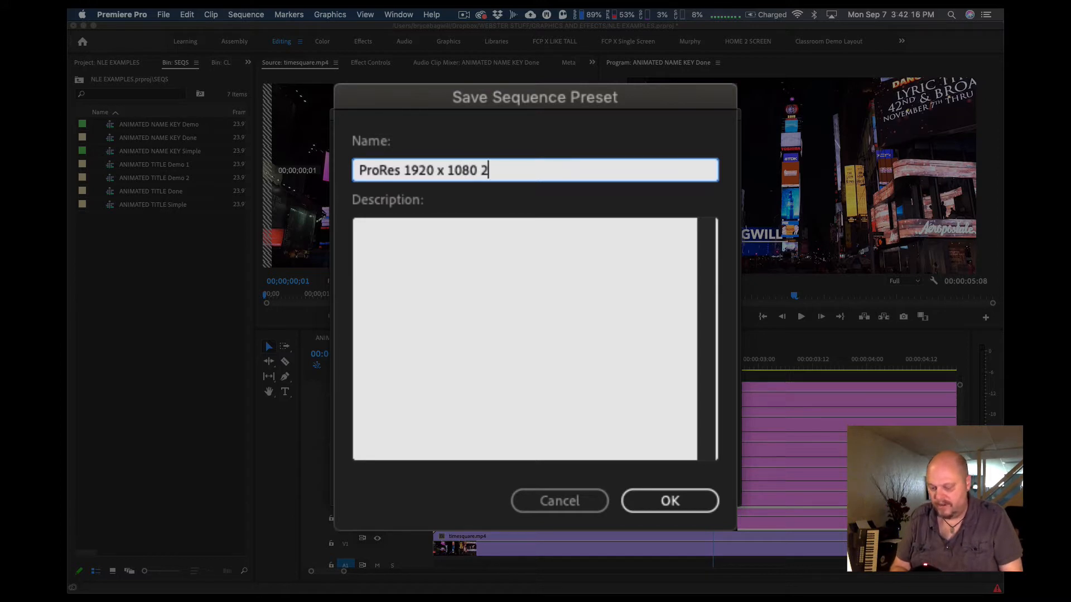
{"action": "type", "text": "9."}
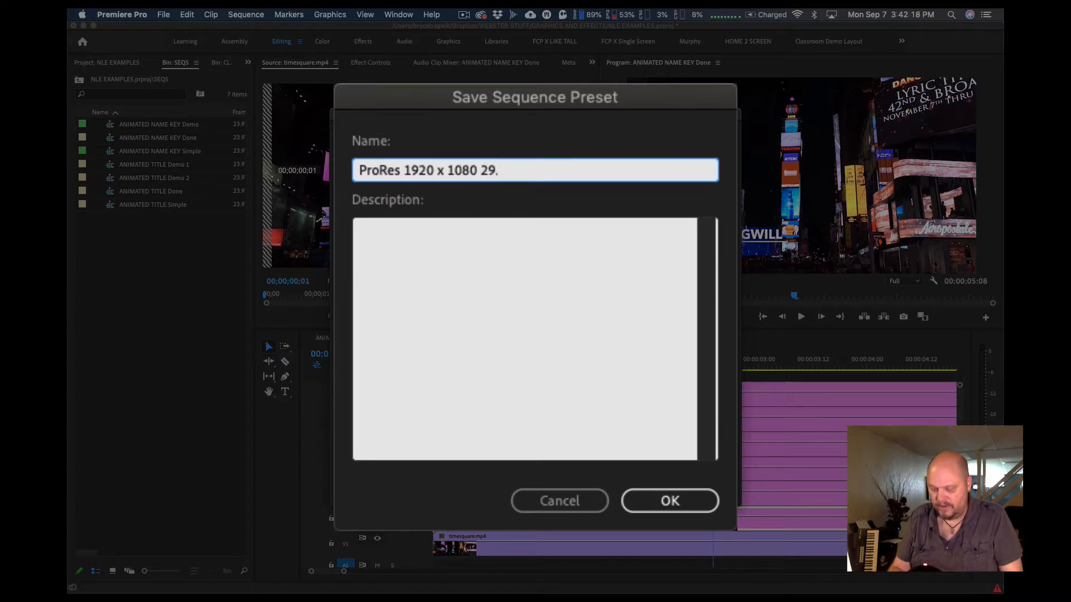
{"action": "type", "text": "97"}
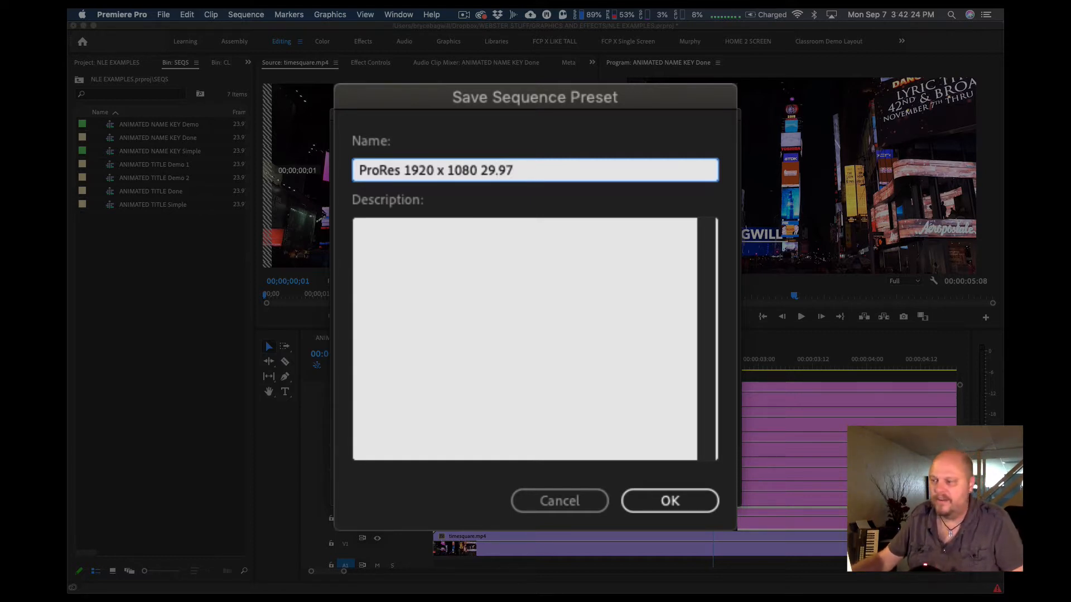
{"action": "left_click", "coordinate": [403, 264]}
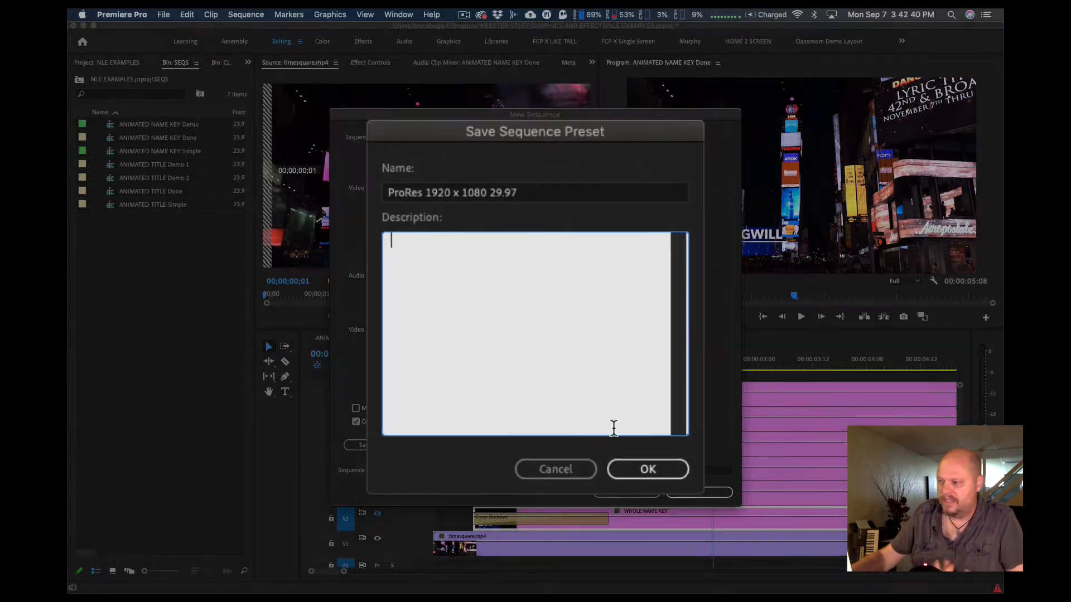
{"action": "left_click", "coordinate": [549, 416]}
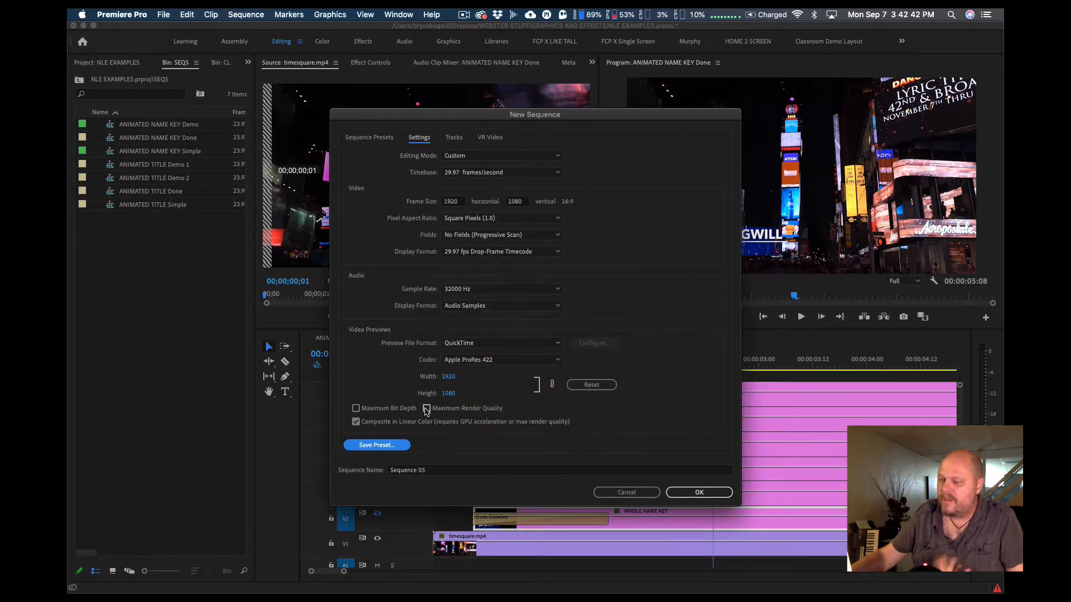
Check the Custom folder in Sequence Presets, then cancel the New Sequence dialog
{"action": "left_click", "coordinate": [369, 137]}
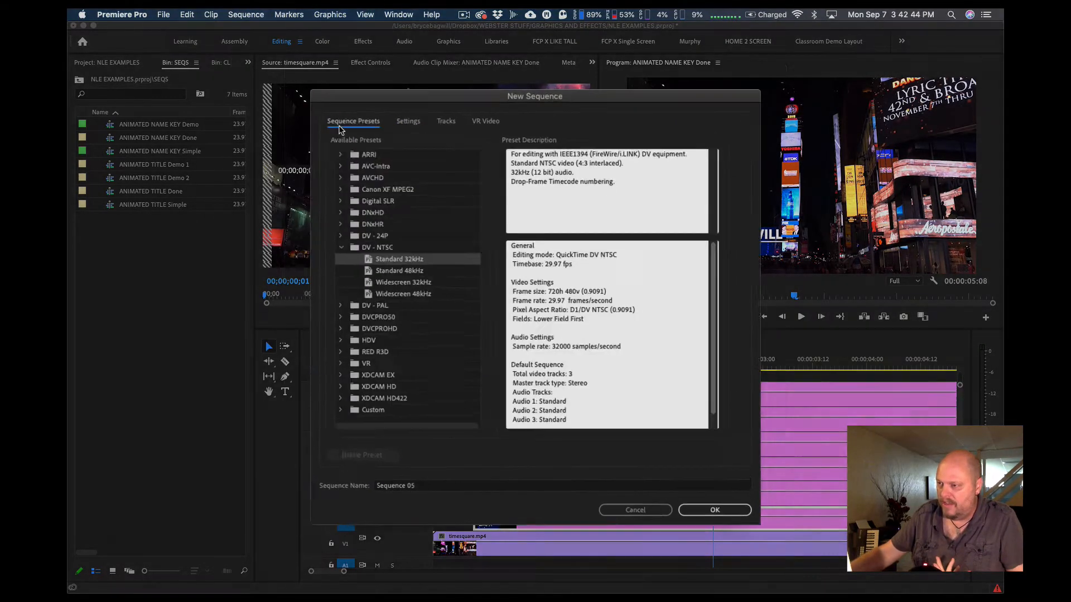
{"action": "left_click", "coordinate": [272, 439]}
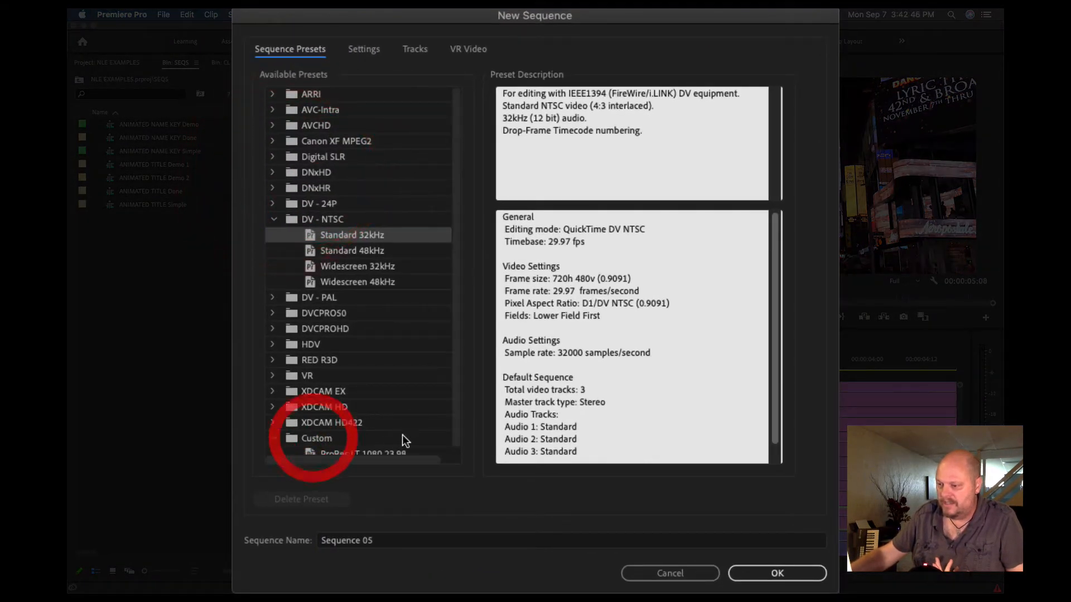
{"action": "scroll", "coordinate": [454, 424], "scroll_direction": "down", "scroll_amount": 1}
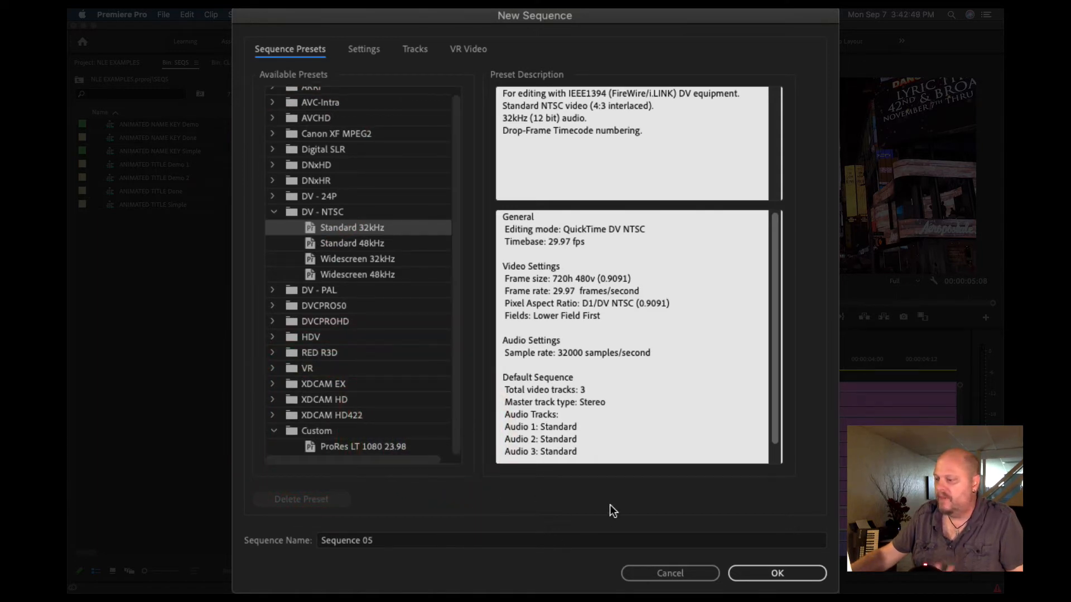
{"action": "left_click_drag", "start_coordinate": [388, 541], "coordinate": [251, 543]}
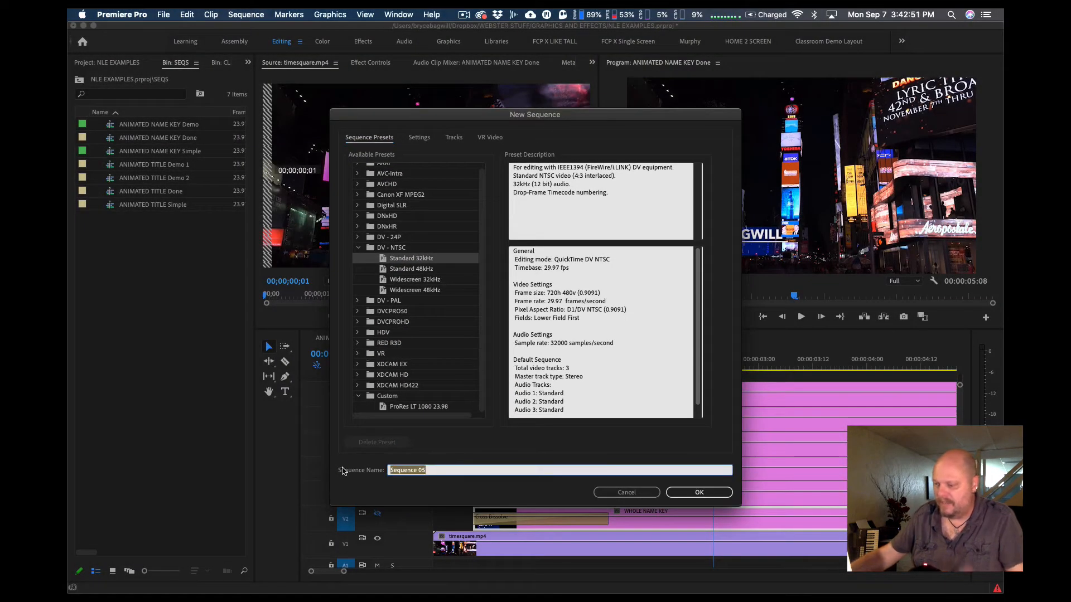
{"action": "left_click", "coordinate": [627, 493]}
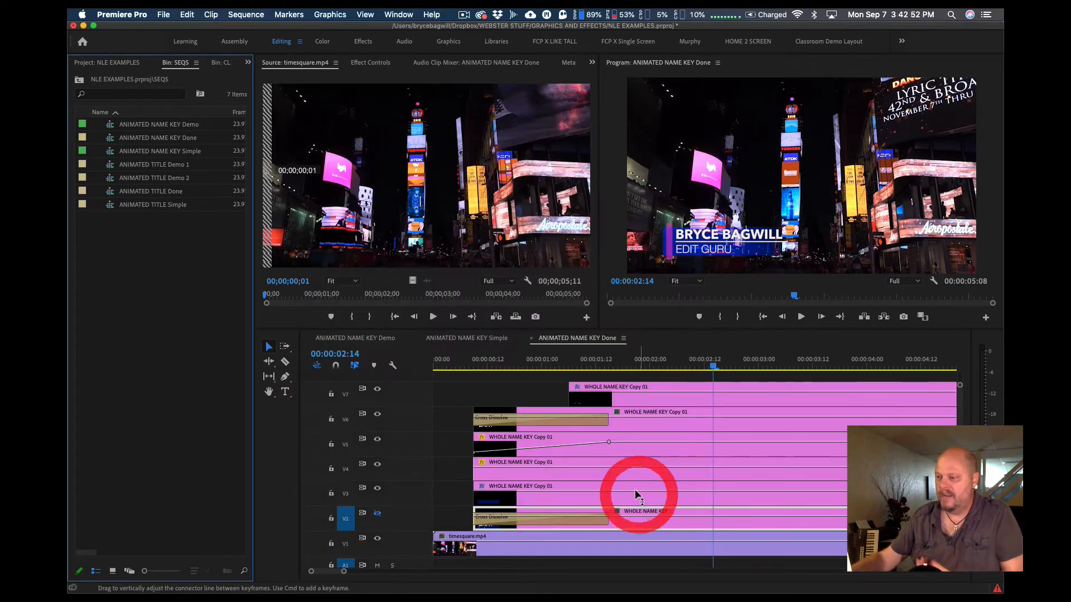
Open the ANIMATED NAME KEY Demo sequence and browse the CLIPS and TITLES folders
{"action": "double_click", "coordinate": [110, 127]}
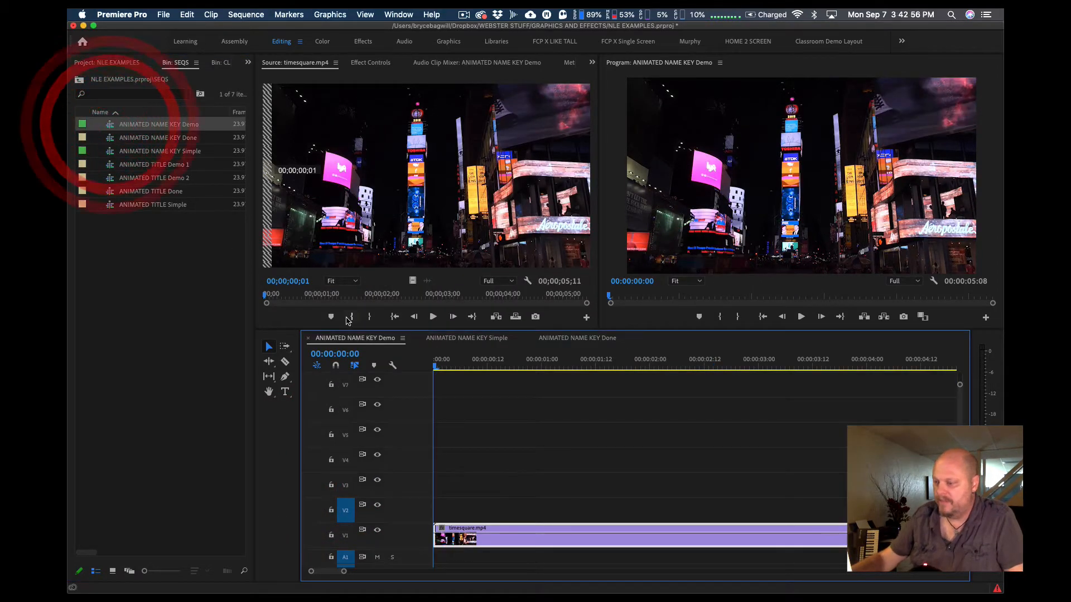
{"action": "left_click", "coordinate": [202, 277]}
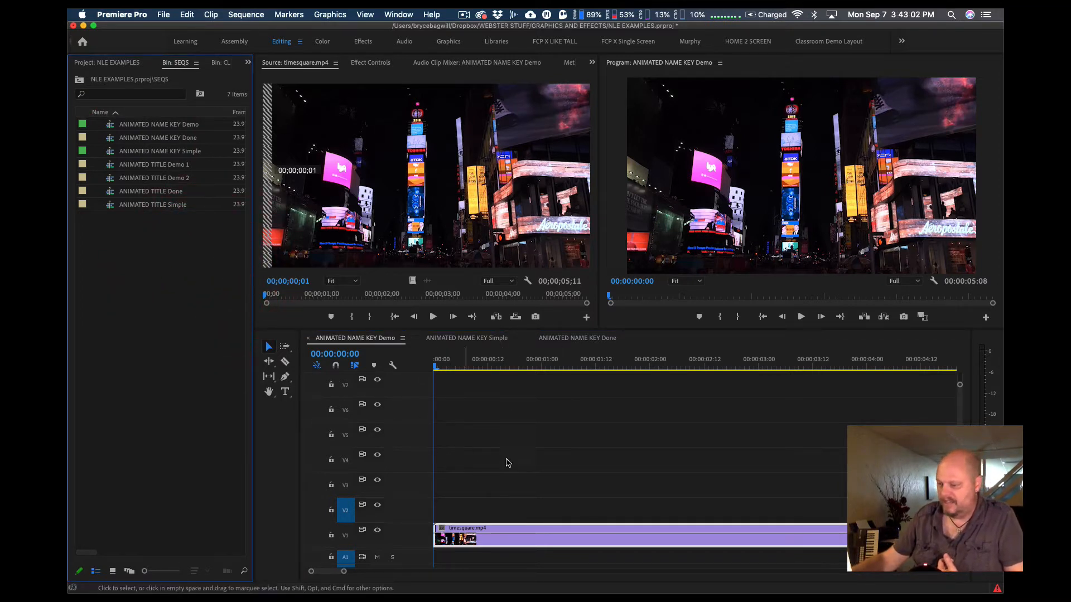
{"action": "left_click", "coordinate": [111, 63]}
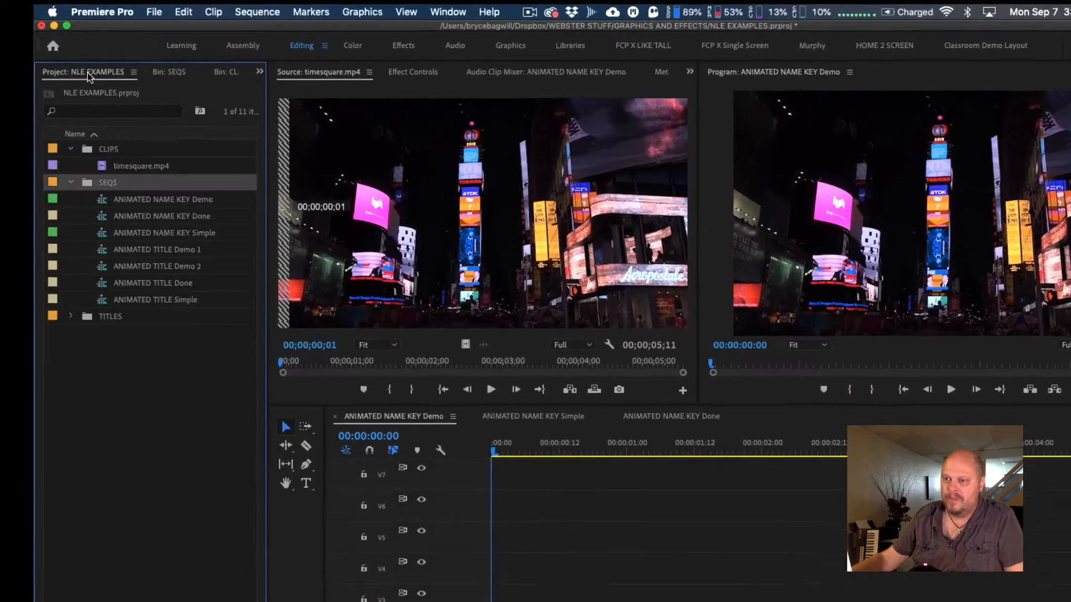
{"action": "left_click", "coordinate": [88, 73]}
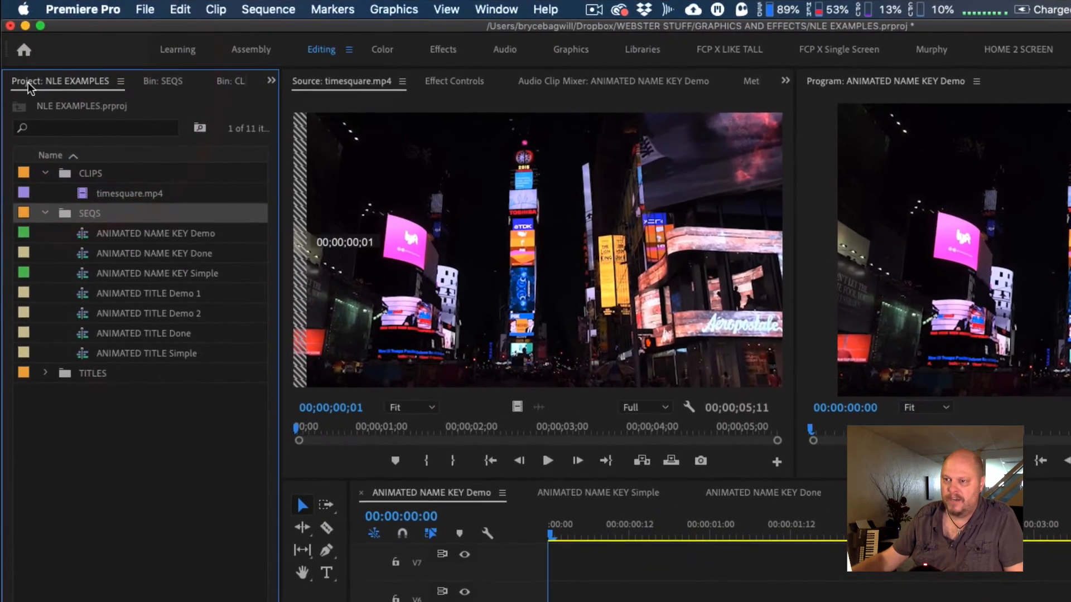
{"action": "left_click", "coordinate": [45, 173]}
{"action": "left_click", "coordinate": [44, 174]}
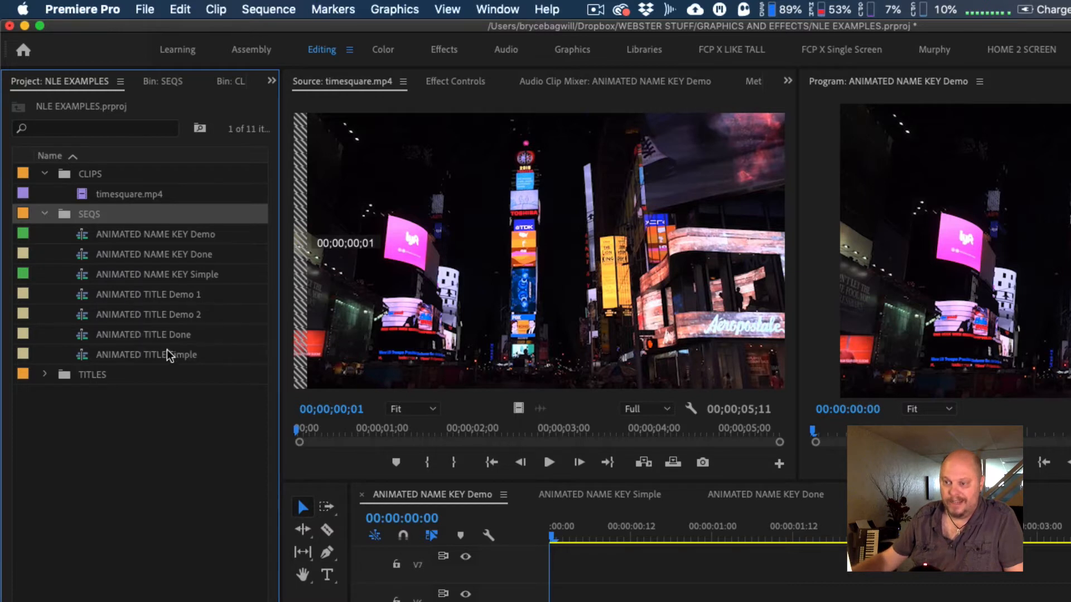
{"action": "left_click", "coordinate": [45, 375]}
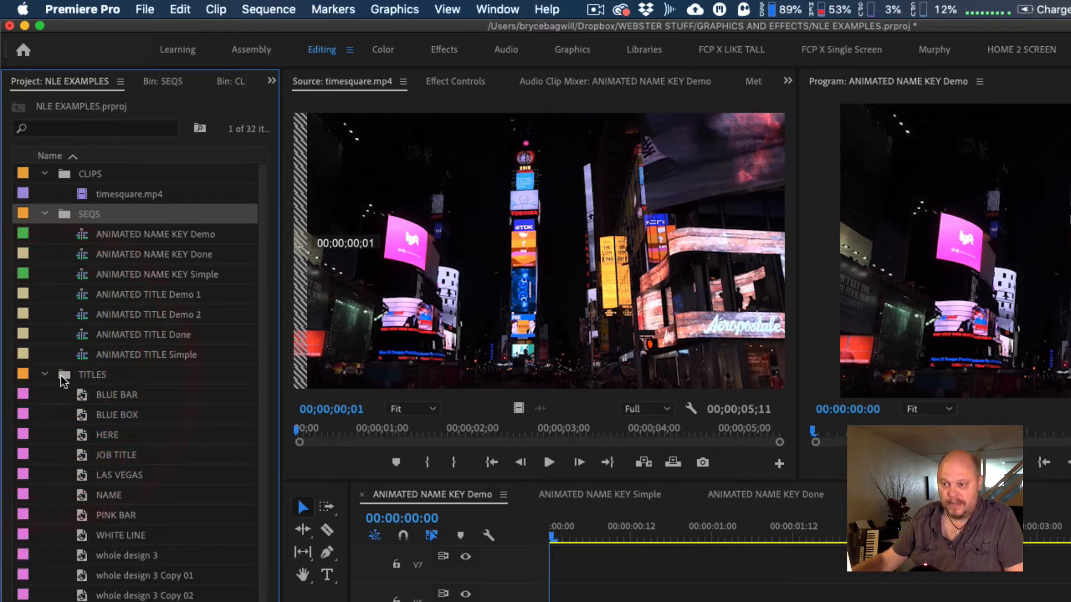
{"action": "left_click", "coordinate": [44, 375]}
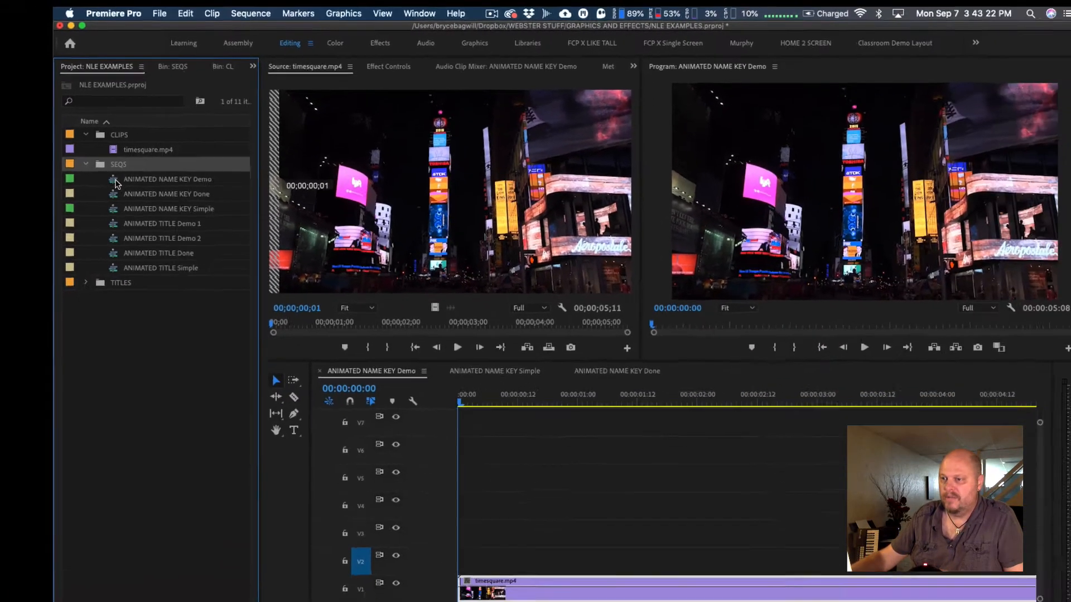
Delete the timesquare.mp4 clip from the Demo timeline
{"action": "left_click", "coordinate": [84, 234]}
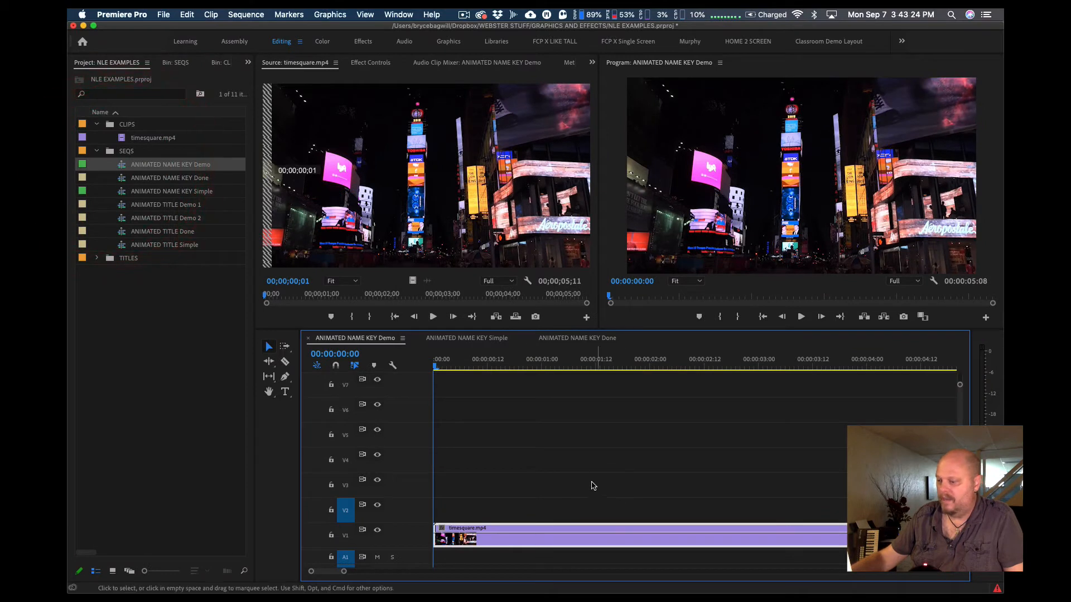
{"action": "left_click", "coordinate": [586, 531]}
{"action": "key", "text": "BackSpace"}
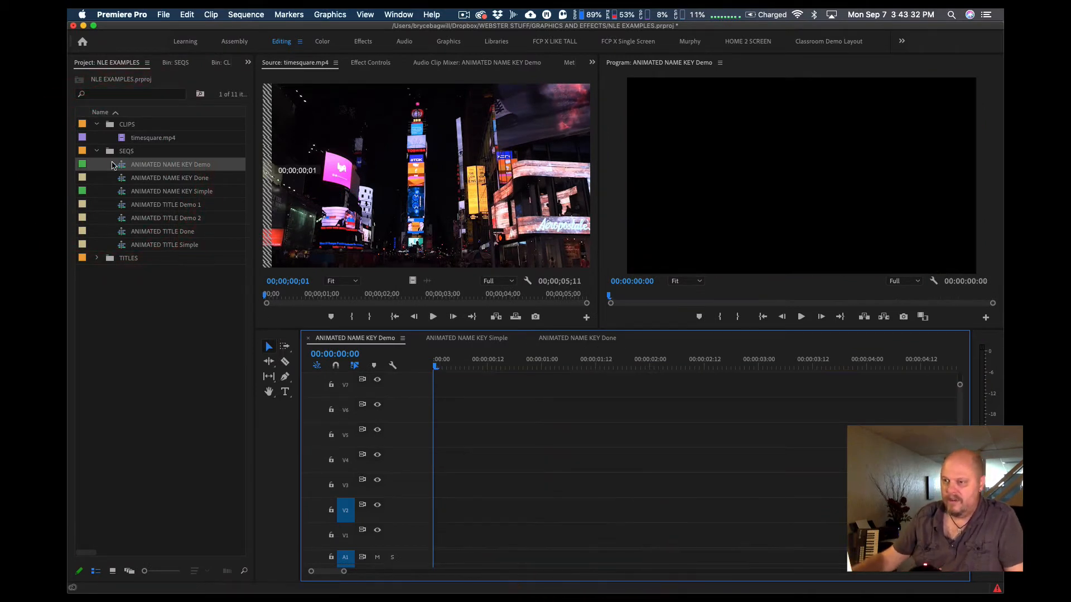
Drop timesquare.mp4 onto V1 keeping existing settings, rewind, then switch to the Done sequence
{"action": "left_click_drag", "start_coordinate": [124, 140], "coordinate": [428, 536]}
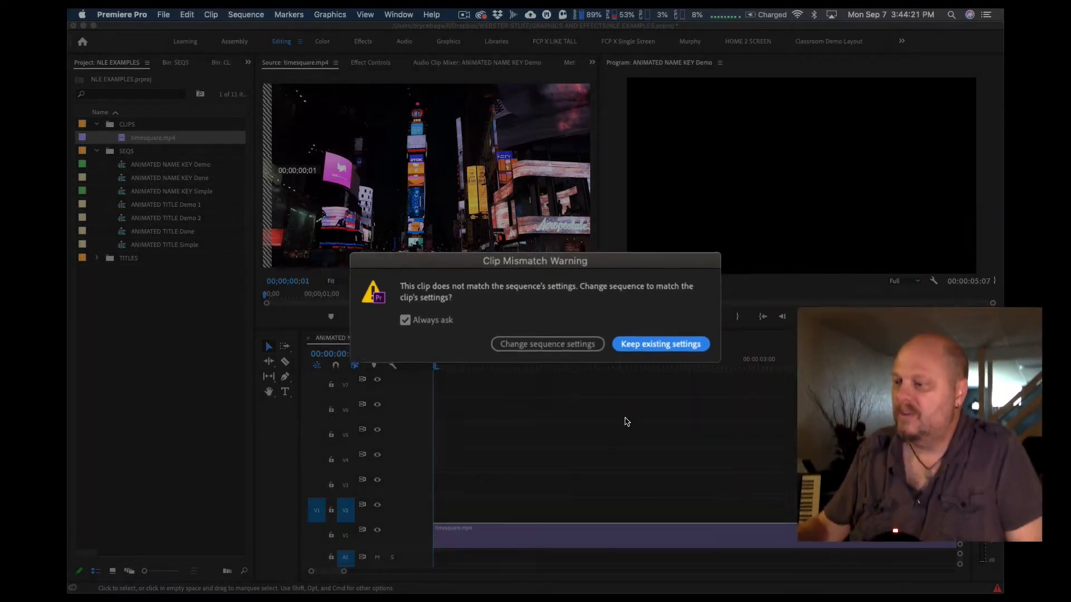
{"action": "left_click", "coordinate": [628, 334]}
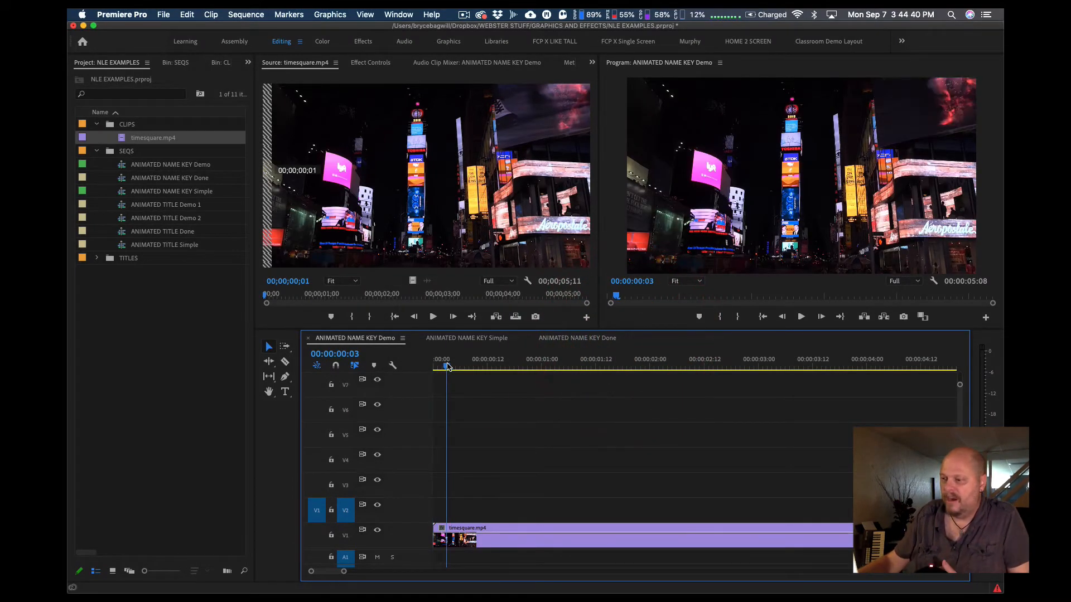
{"action": "left_click_drag", "start_coordinate": [446, 366], "coordinate": [430, 366]}
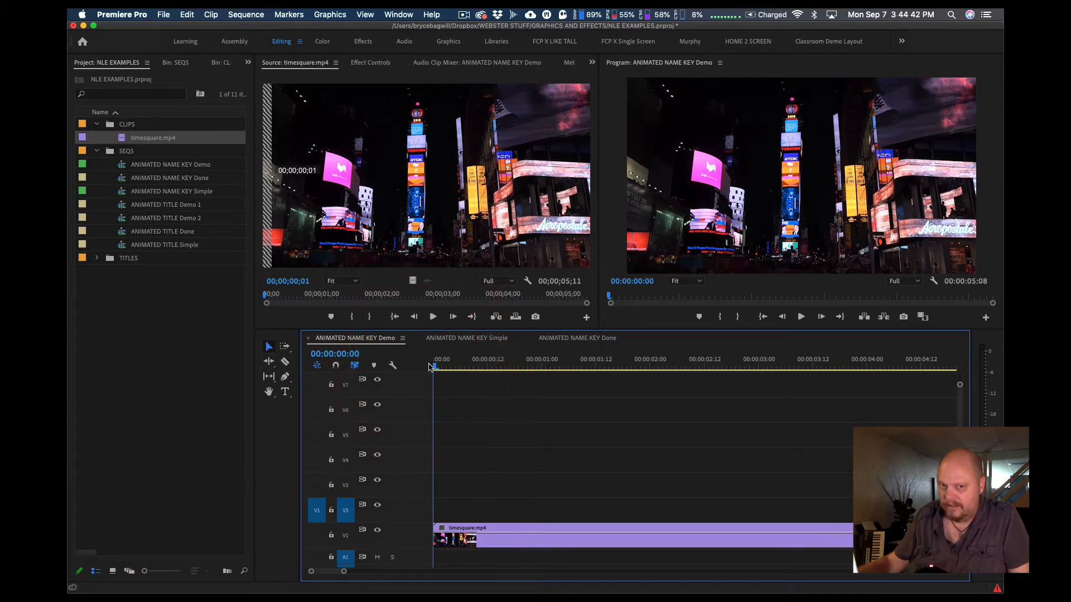
{"action": "left_click", "coordinate": [461, 365]}
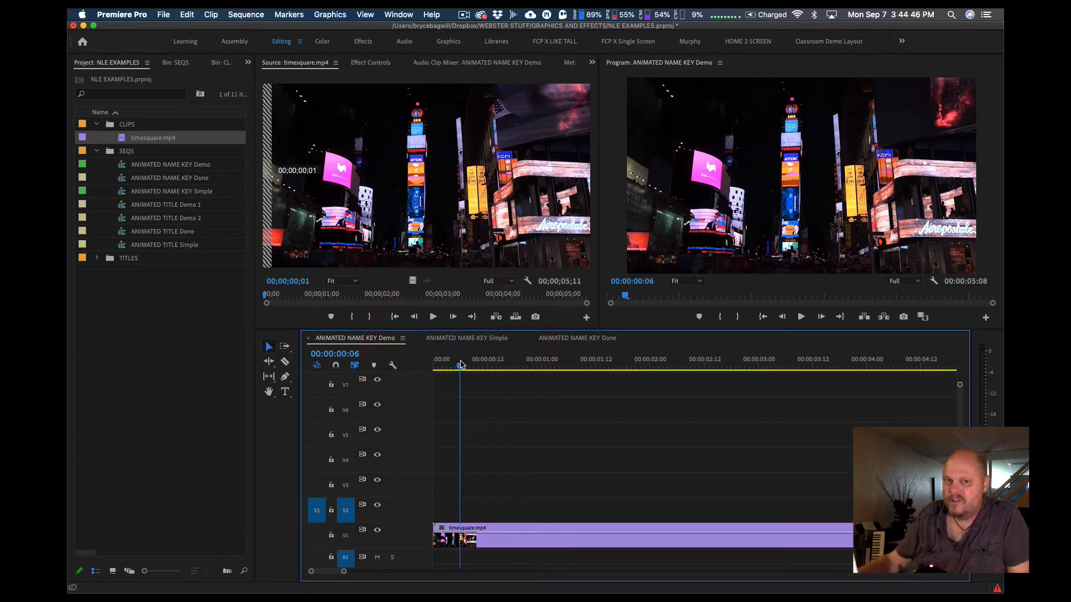
{"action": "left_click_drag", "start_coordinate": [482, 370], "coordinate": [436, 367]}
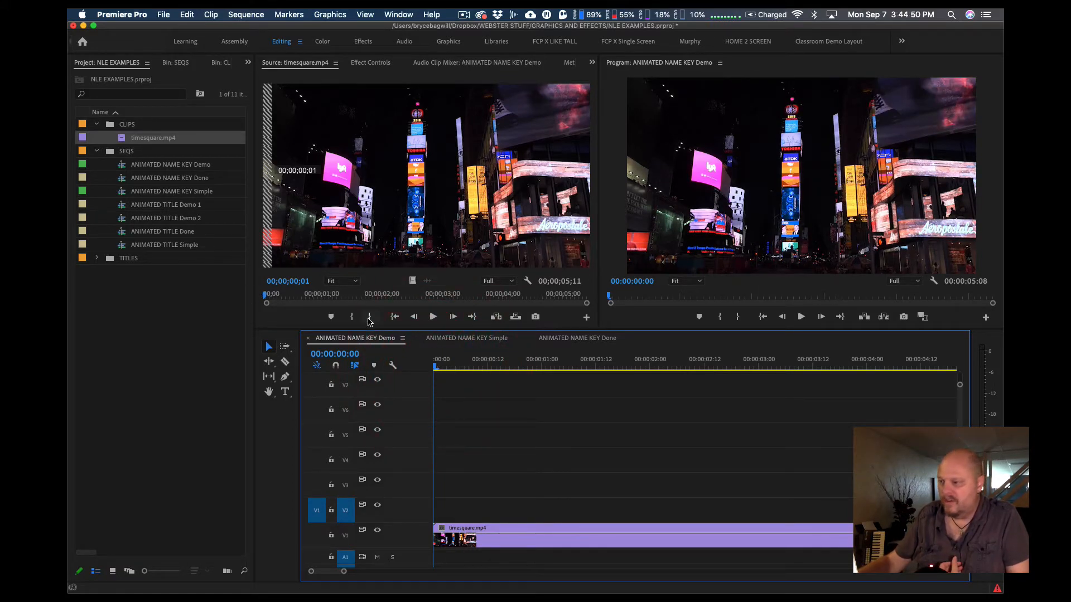
{"action": "left_click", "coordinate": [580, 338]}
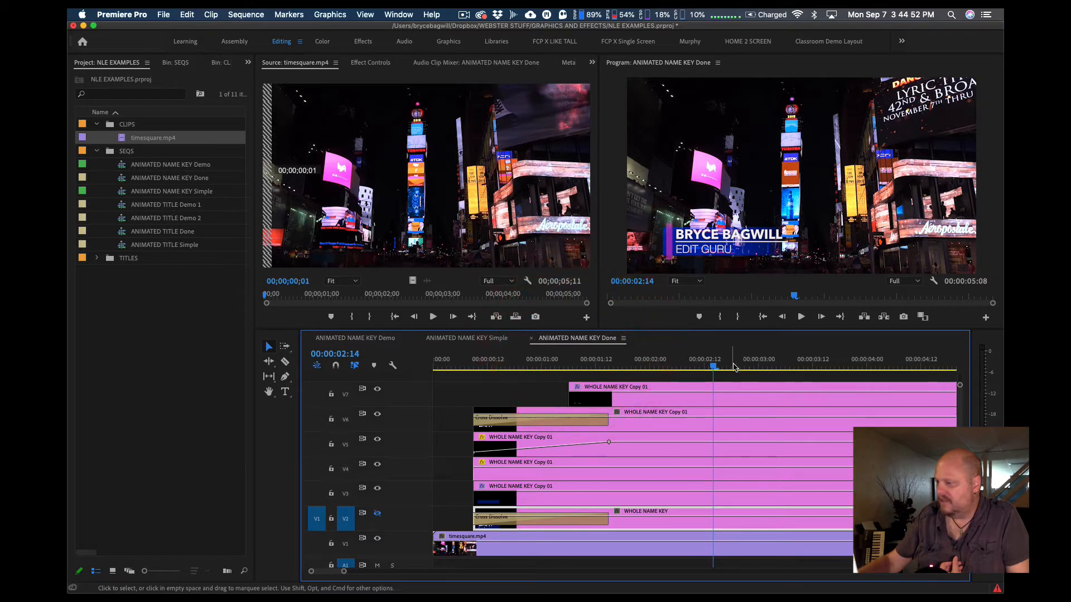
Check the finished name key at three seconds, then switch to the ANIMATED NAME KEY Demo sequence
{"action": "left_click", "coordinate": [763, 365]}
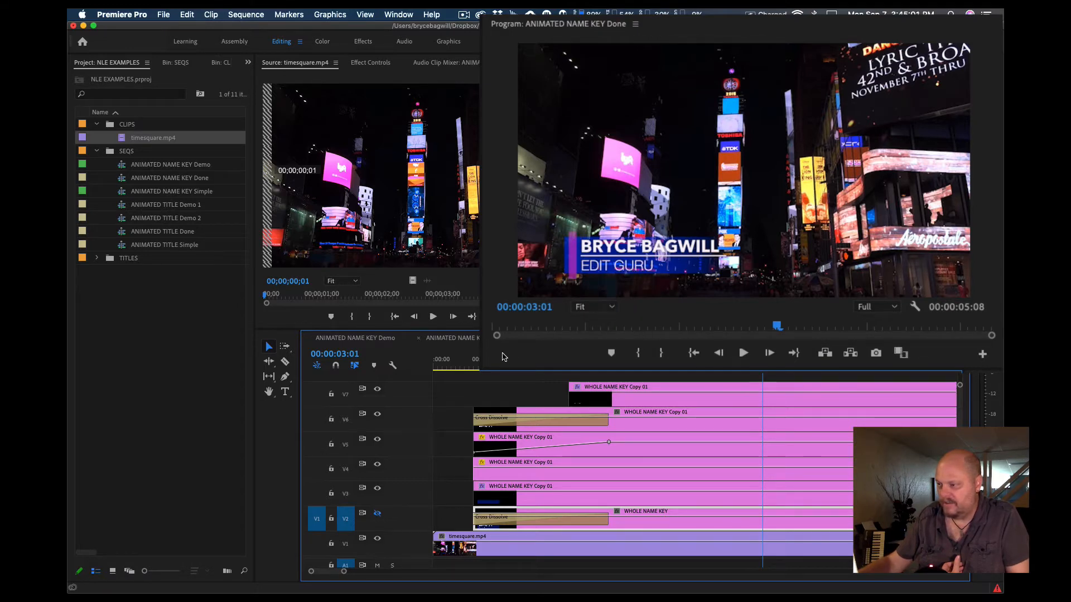
{"action": "left_click", "coordinate": [395, 340]}
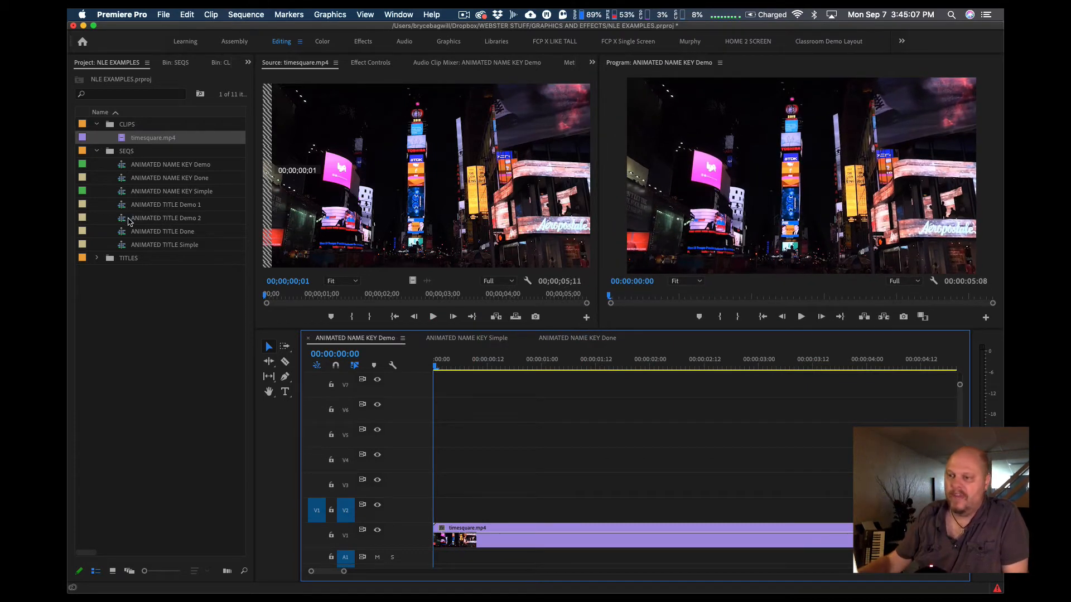
{"action": "left_click", "coordinate": [145, 314]}
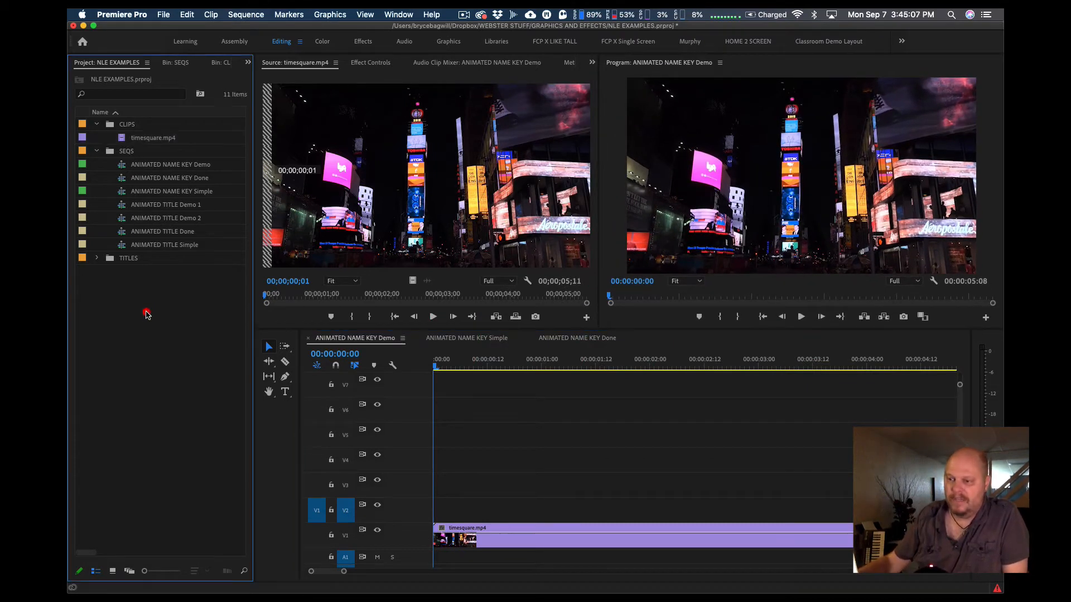
Open the TITLES folder as its own bin, listing its 21 titles
{"action": "left_click", "coordinate": [111, 261]}
{"action": "double_click", "coordinate": [112, 262]}
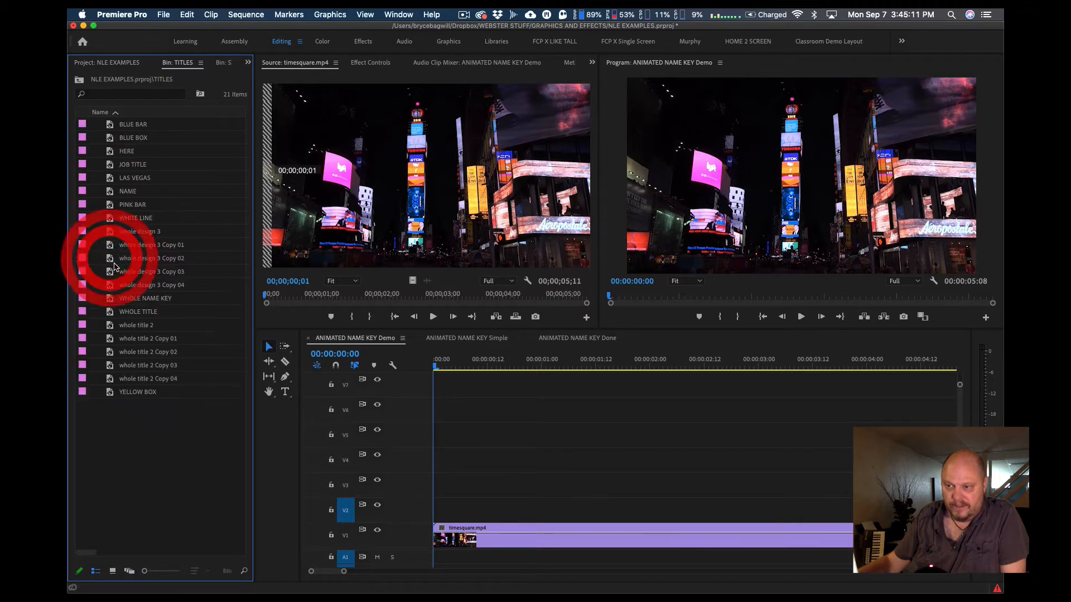
{"action": "left_click", "coordinate": [164, 461]}
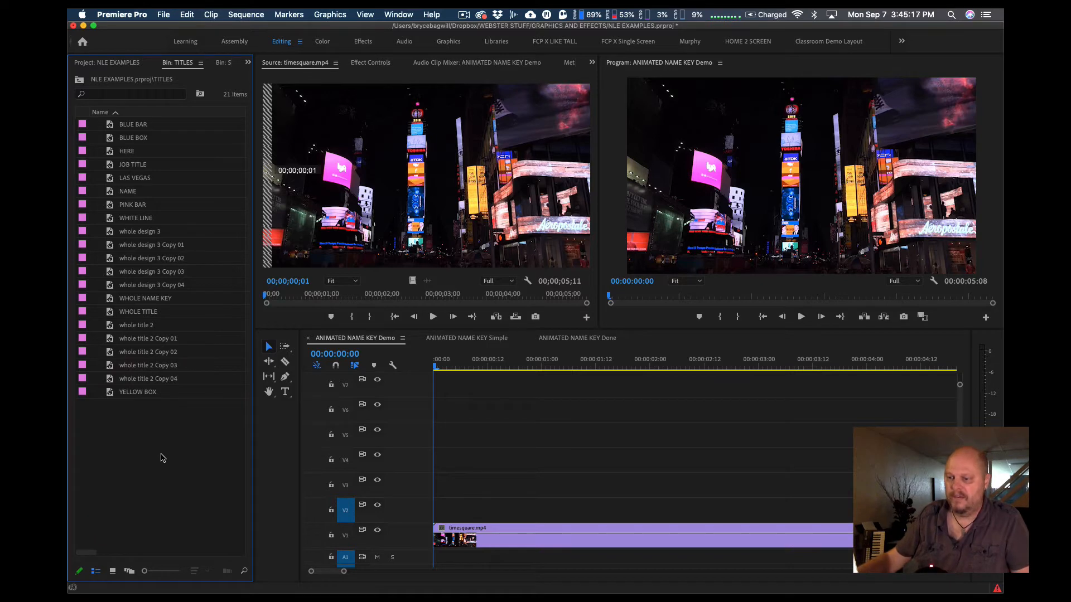
{"action": "right_click", "coordinate": [161, 456]}
{"action": "left_click", "coordinate": [146, 431]}
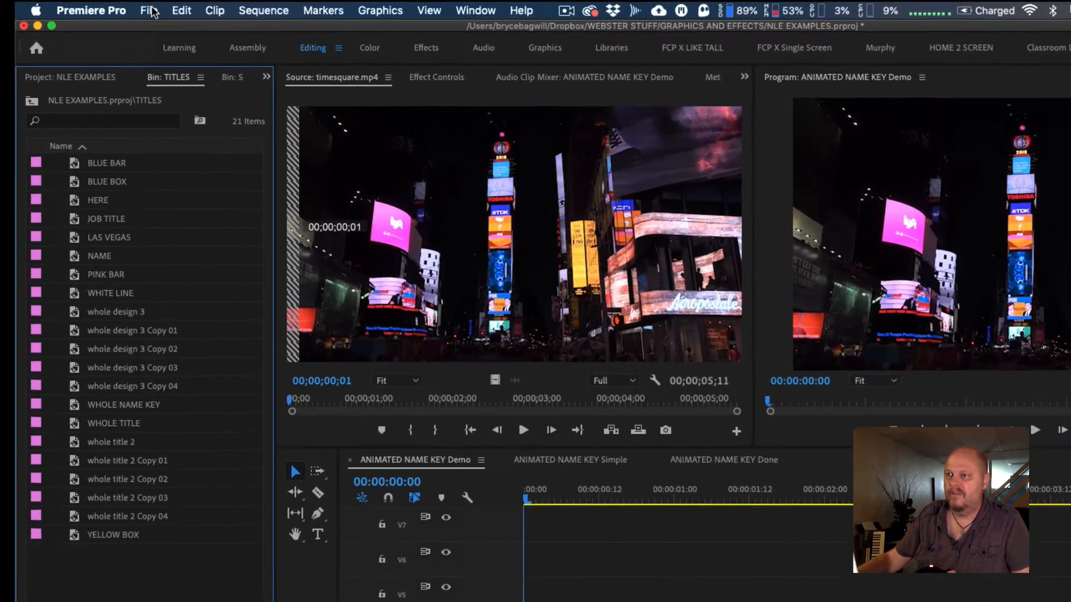
Create a new 1920 × 1080 legacy title named 'full title'
{"action": "left_click", "coordinate": [150, 11]}
{"action": "mouse_move", "coordinate": [157, 36]}
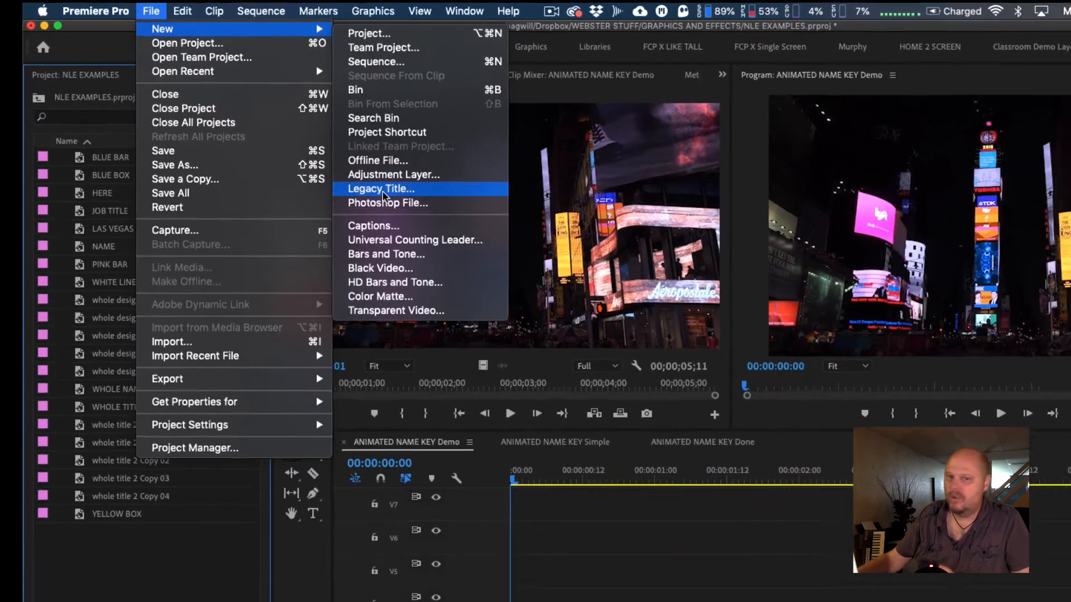
{"action": "left_click", "coordinate": [405, 211]}
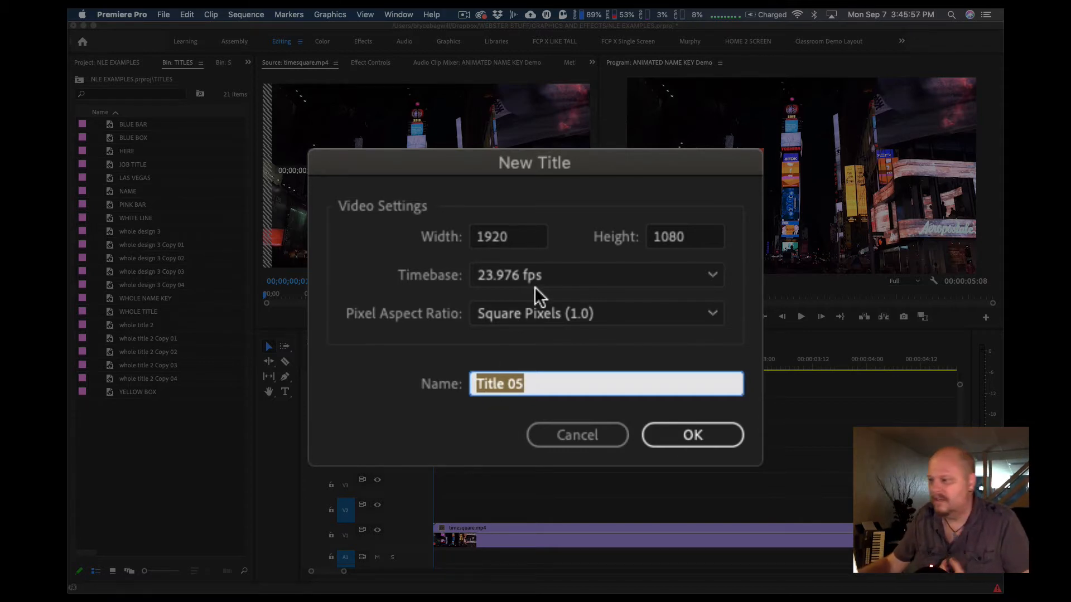
{"action": "left_click", "coordinate": [419, 383]}
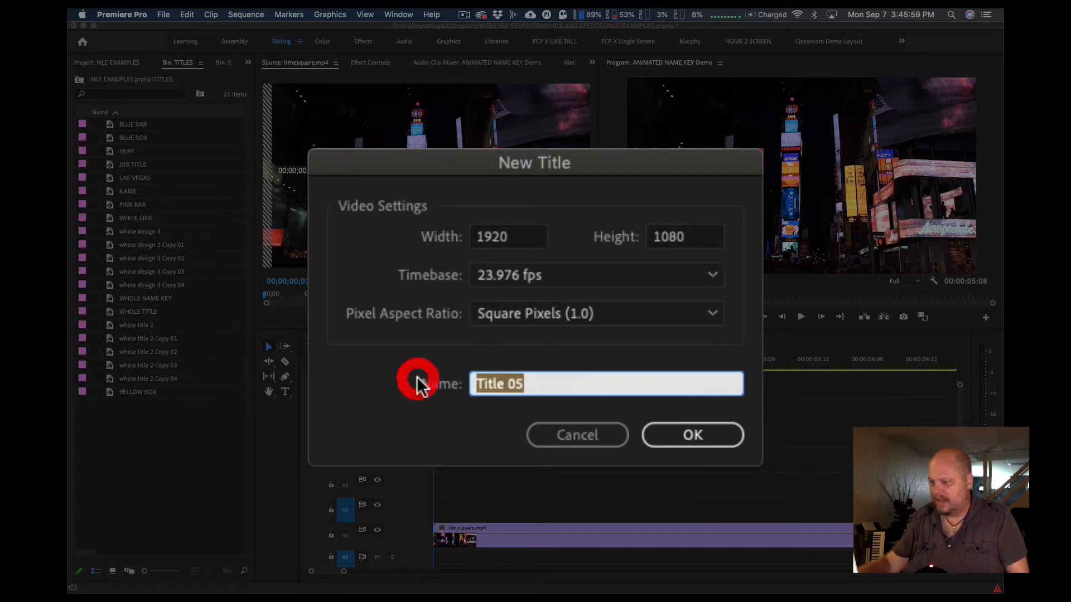
{"action": "type", "text": "full t"}
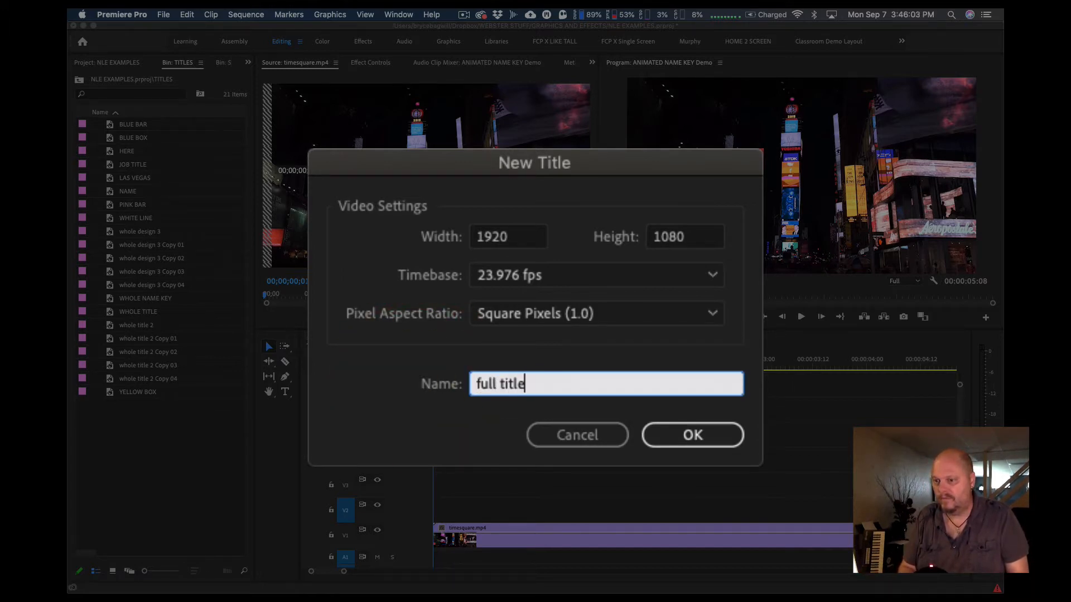
{"action": "key", "text": "Return"}
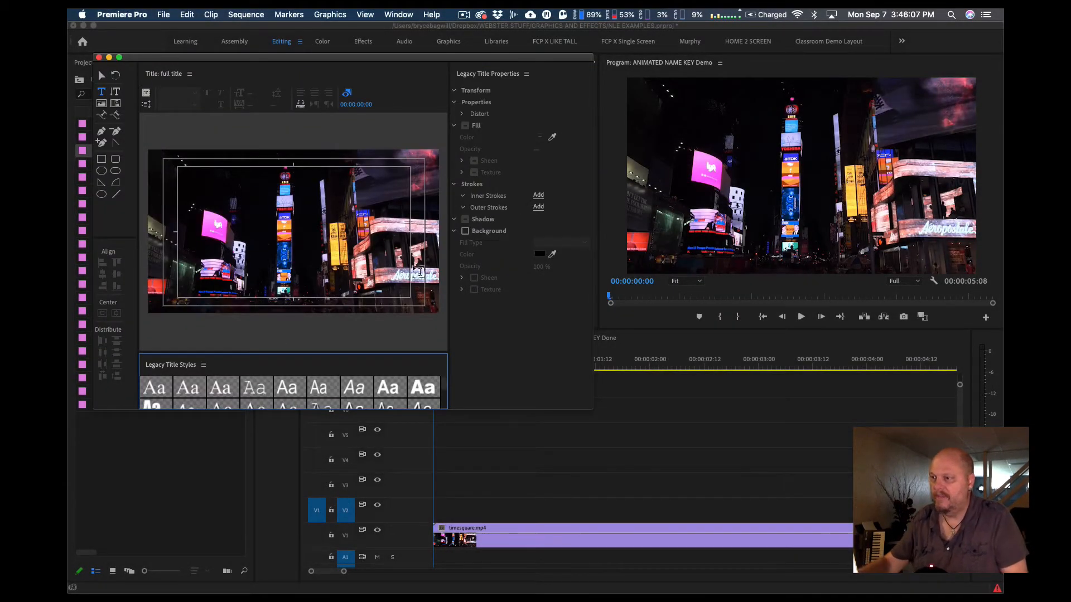
Reposition and resize the full title editor window and widen its canvas area
{"action": "left_click_drag", "start_coordinate": [399, 58], "coordinate": [510, 71]}
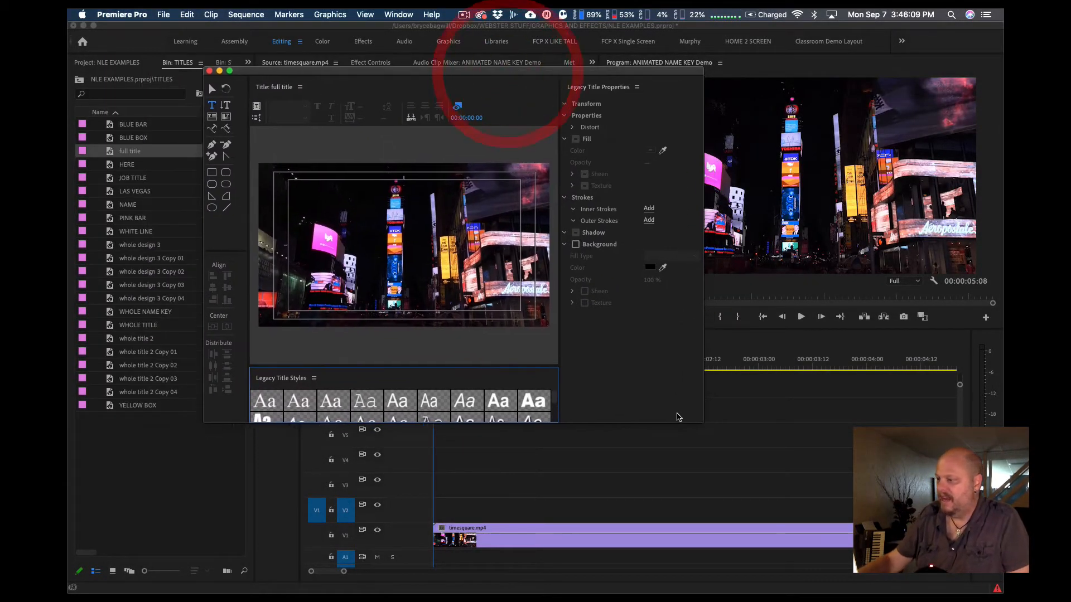
{"action": "left_click_drag", "start_coordinate": [701, 422], "coordinate": [851, 521]}
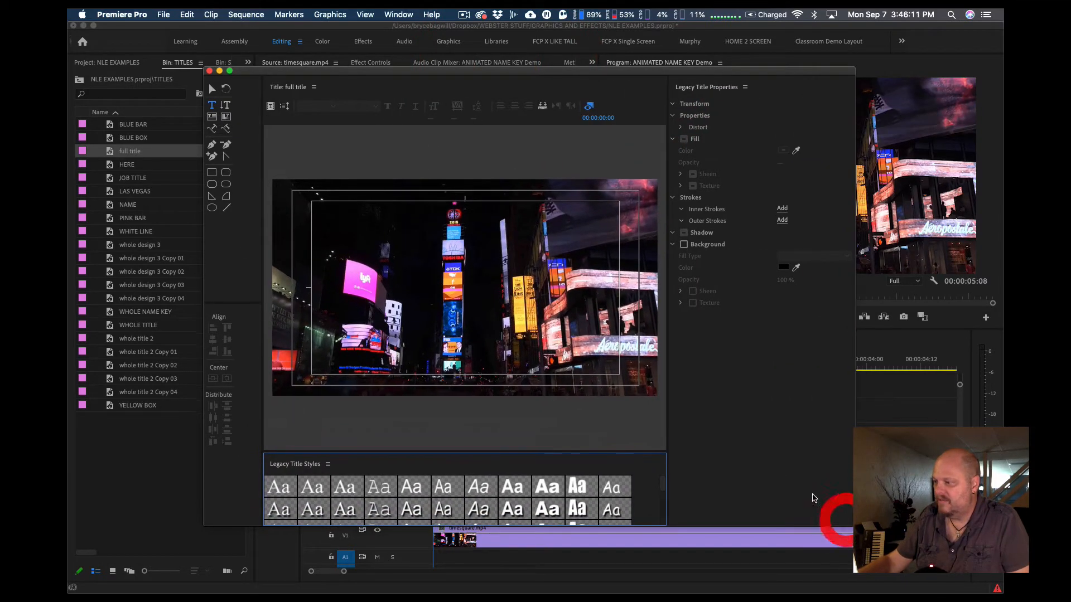
{"action": "left_click_drag", "start_coordinate": [667, 440], "coordinate": [725, 460]}
{"action": "left_click_drag", "start_coordinate": [775, 435], "coordinate": [796, 435]}
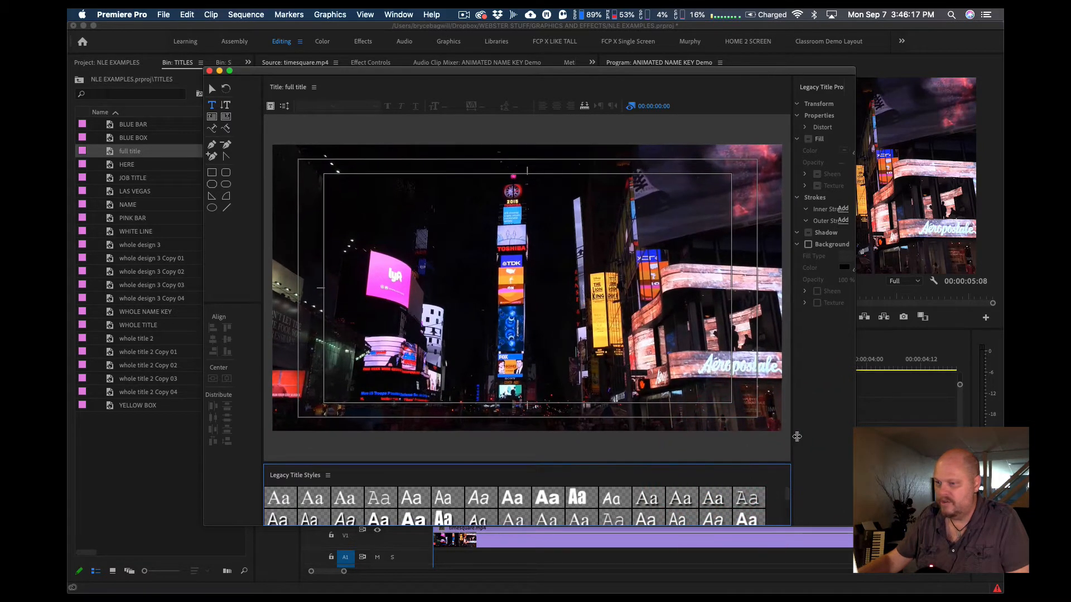
{"action": "left_click_drag", "start_coordinate": [263, 205], "coordinate": [235, 203]}
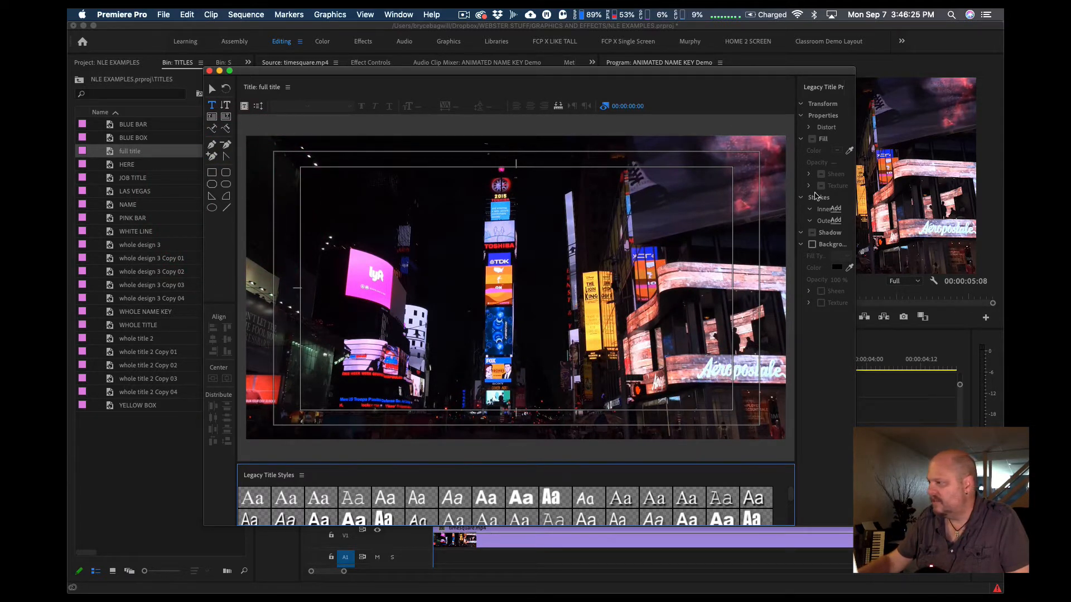
{"action": "left_click_drag", "start_coordinate": [856, 238], "coordinate": [904, 232]}
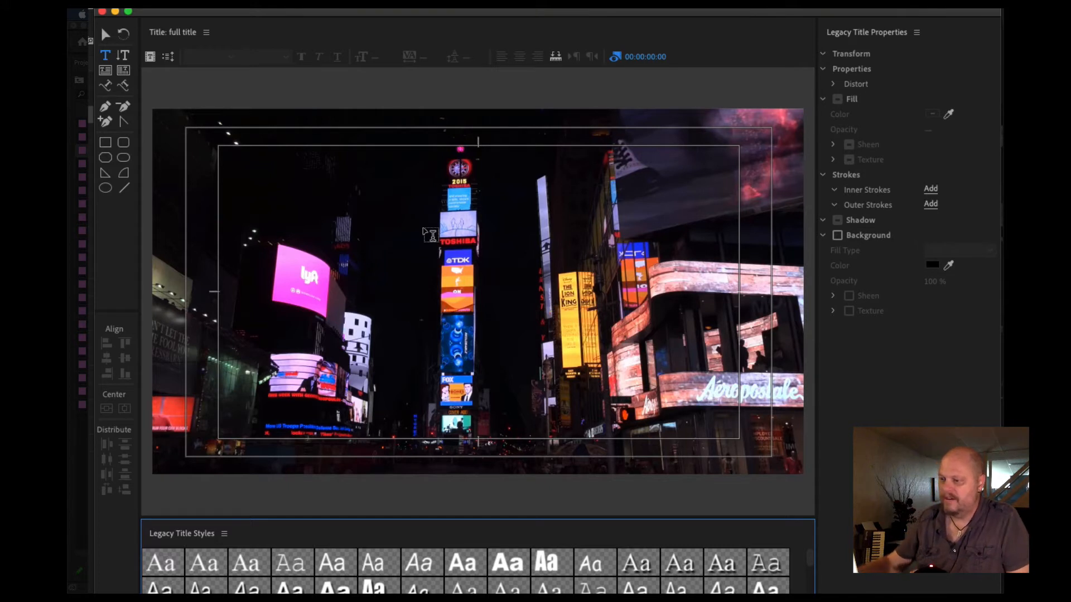
Draw a rectangle bar across the lower left of the frame, filled with a sampled dark blue
{"action": "left_click", "coordinate": [106, 143]}
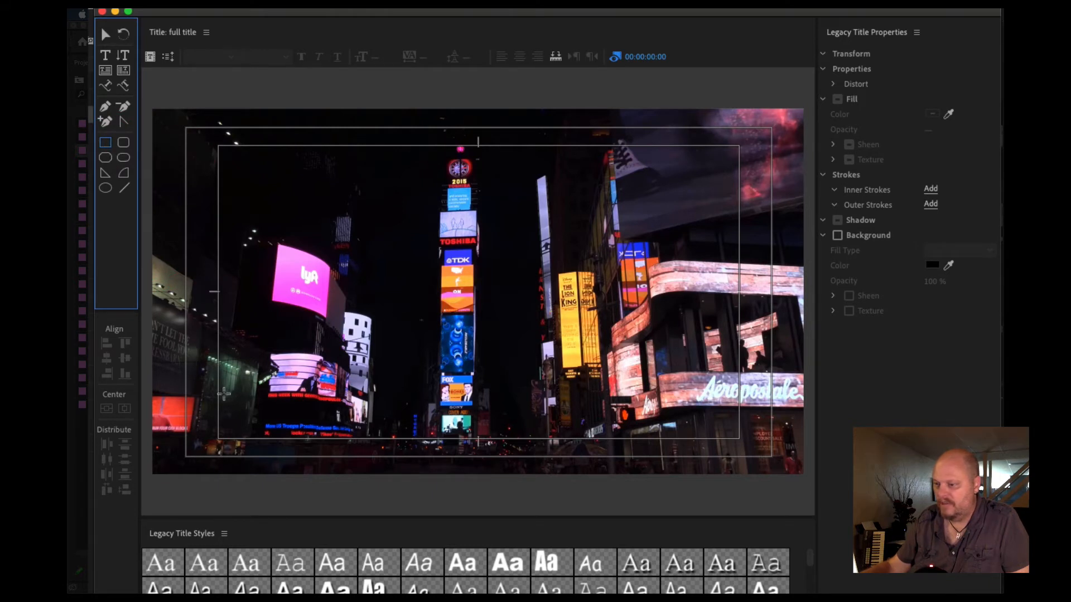
{"action": "left_click_drag", "start_coordinate": [220, 387], "coordinate": [519, 443]}
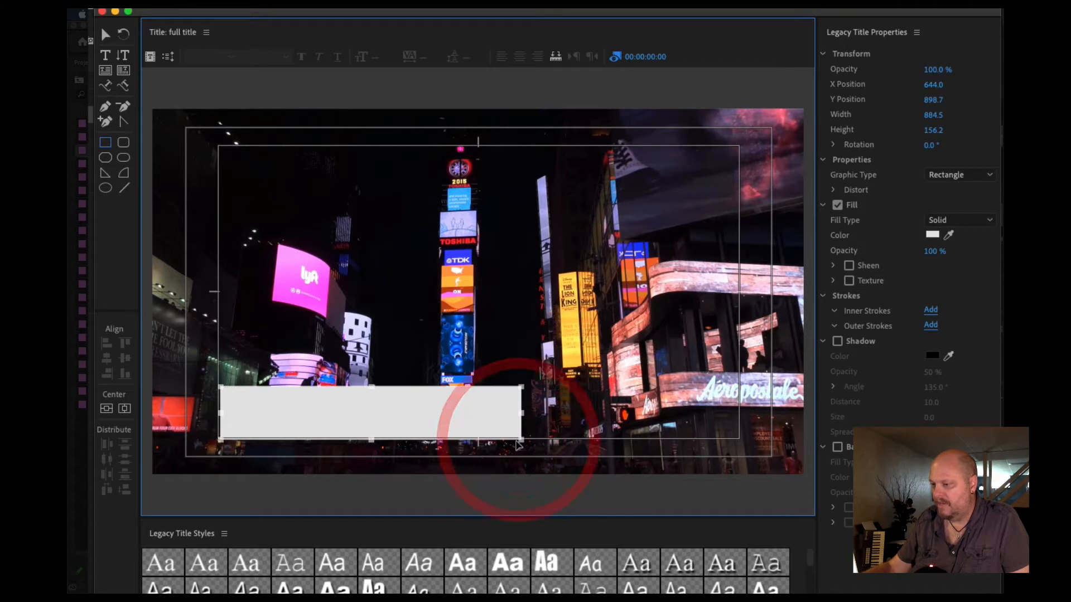
{"action": "right_click", "coordinate": [450, 414]}
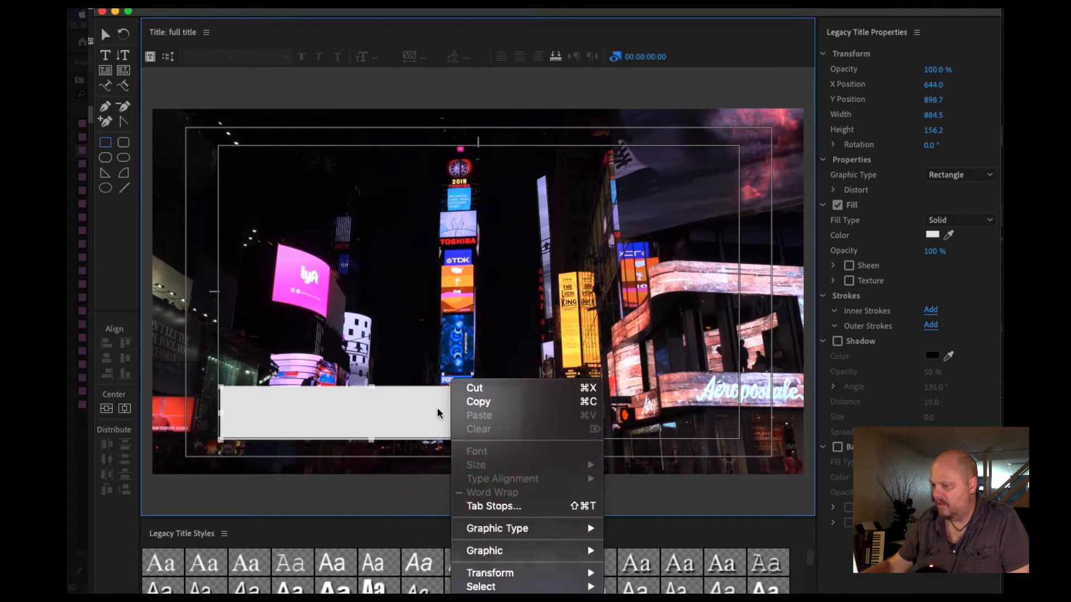
{"action": "left_click", "coordinate": [439, 412]}
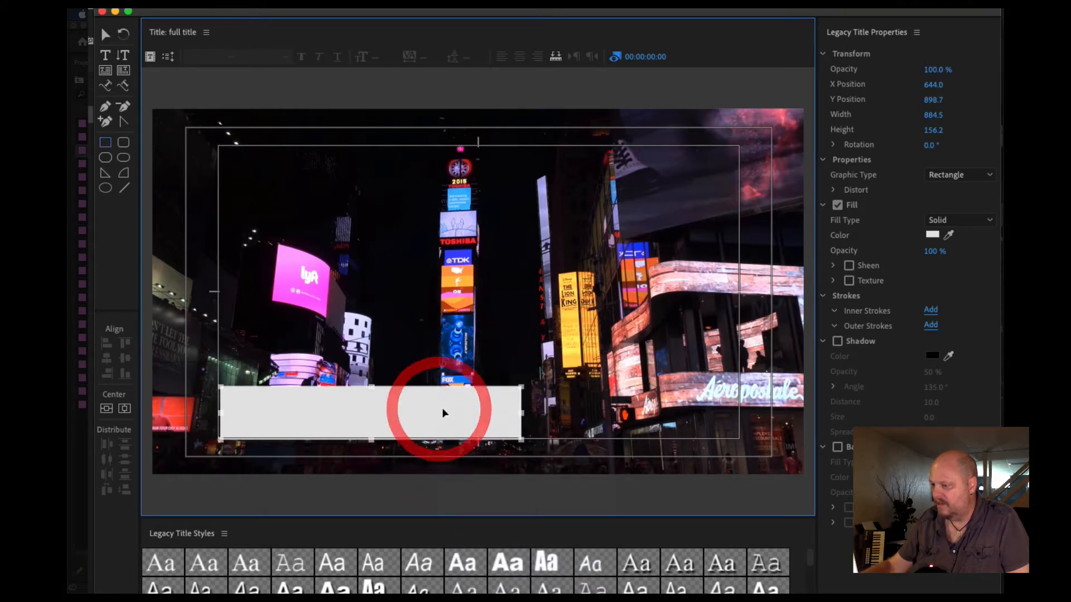
{"action": "left_click", "coordinate": [948, 237]}
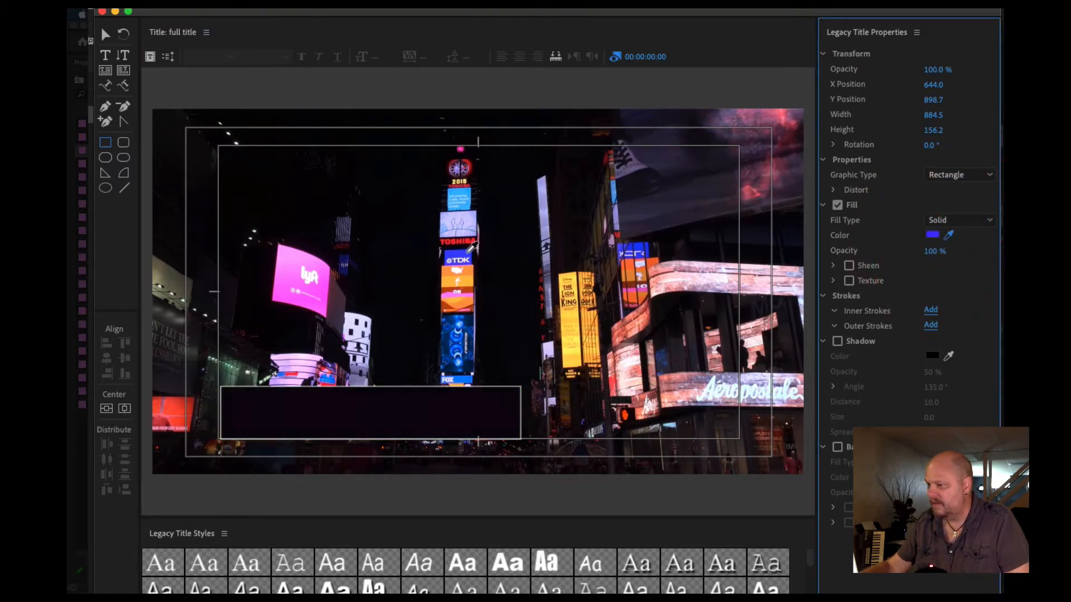
{"action": "left_click", "coordinate": [470, 250]}
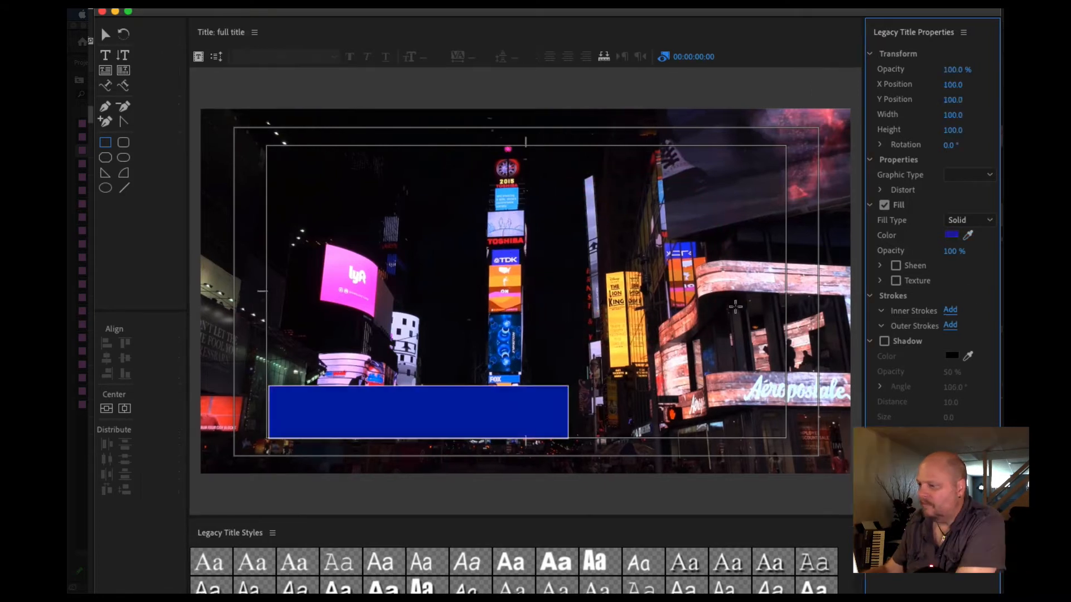
{"action": "left_click", "coordinate": [371, 410]}
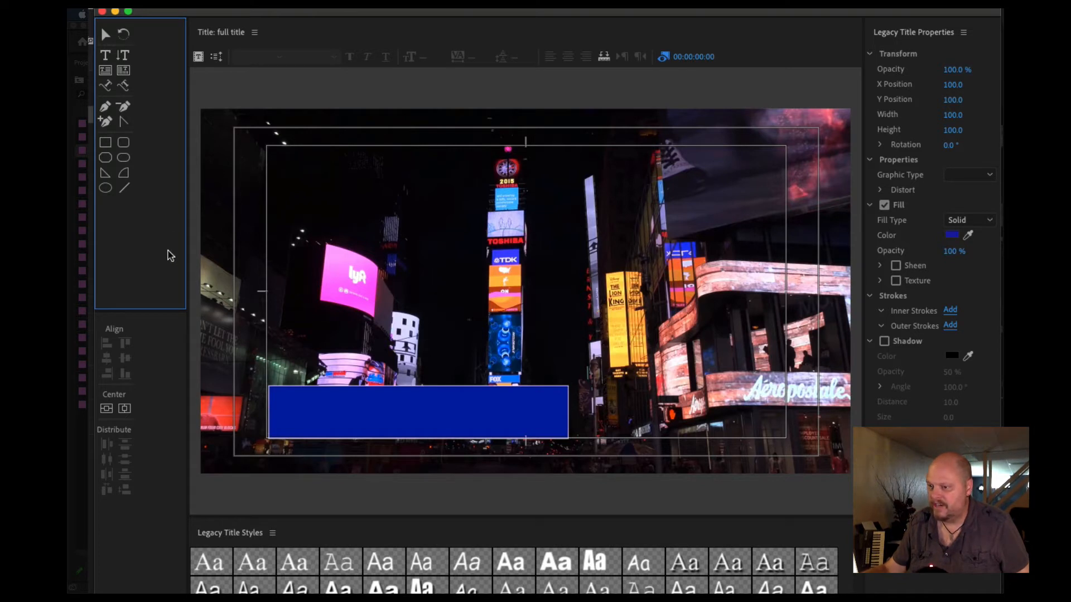
Draw a thin upright rectangle filled with the Lyft sign's pink and move it to the bar's left end
{"action": "left_click", "coordinate": [105, 143]}
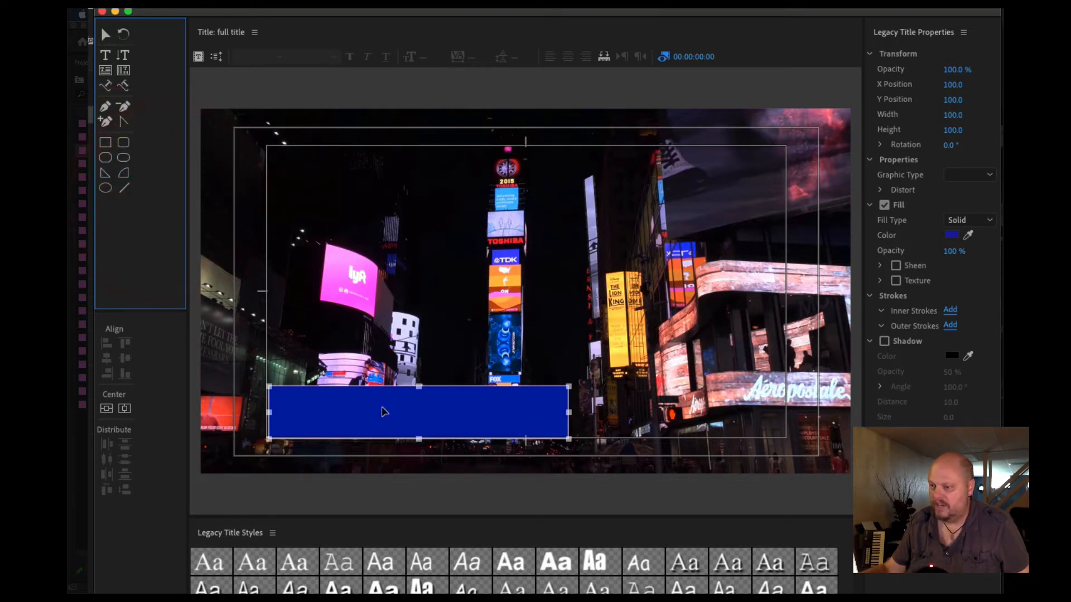
{"action": "left_click_drag", "start_coordinate": [286, 264], "coordinate": [300, 329]}
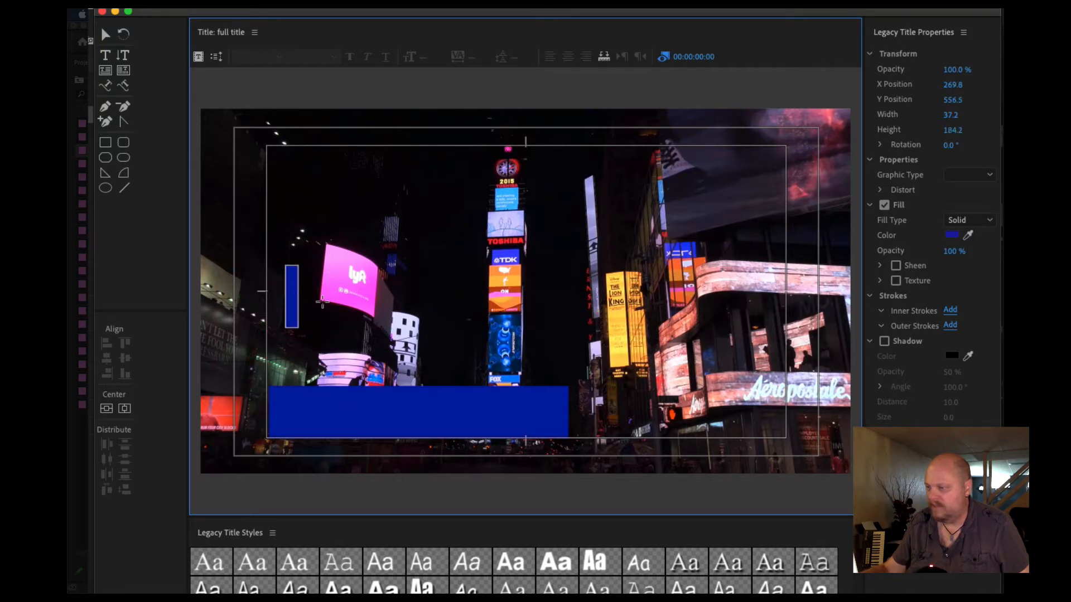
{"action": "left_click", "coordinate": [953, 236]}
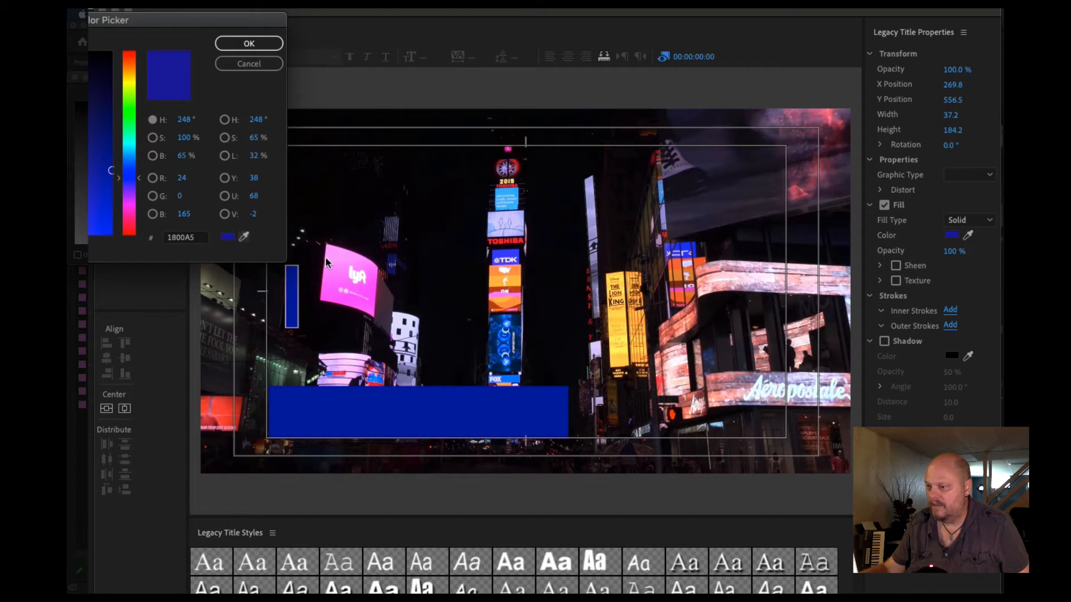
{"action": "left_click", "coordinate": [244, 237]}
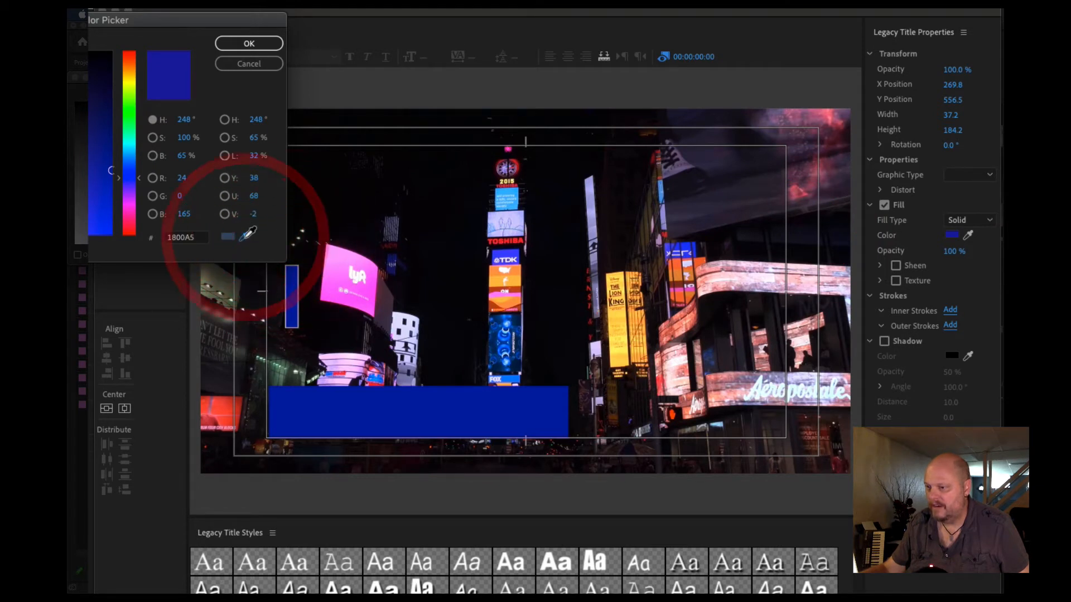
{"action": "left_click", "coordinate": [354, 263]}
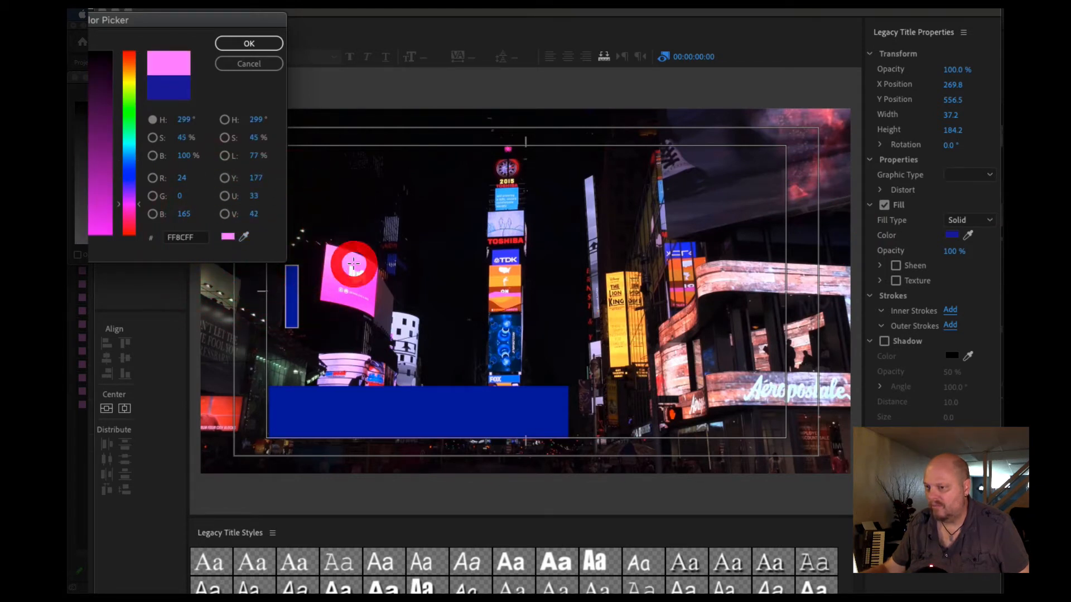
{"action": "left_click", "coordinate": [262, 44]}
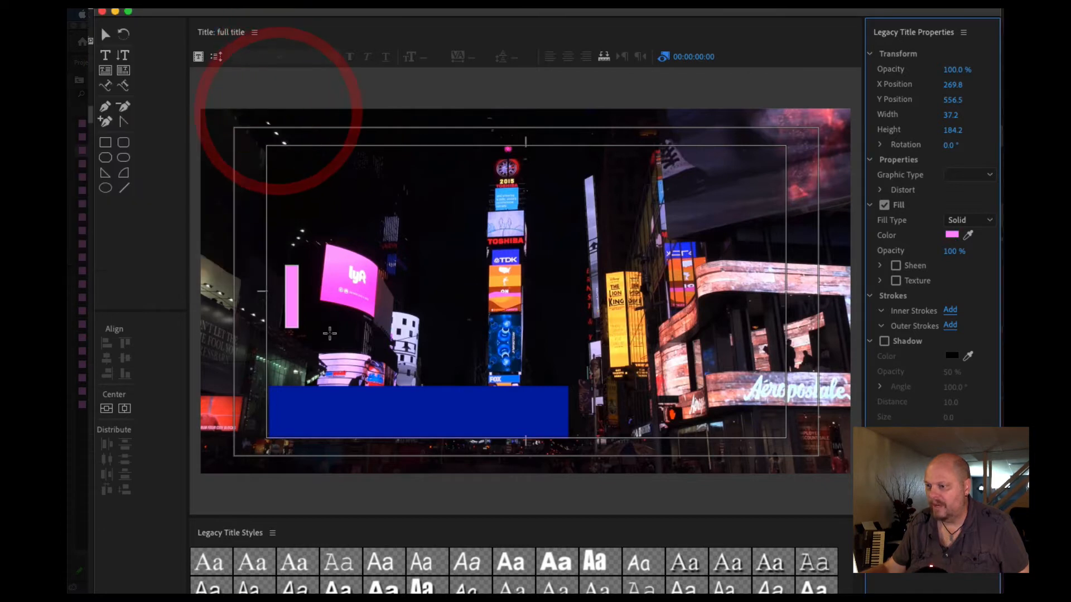
{"action": "left_click_drag", "start_coordinate": [291, 318], "coordinate": [291, 413]}
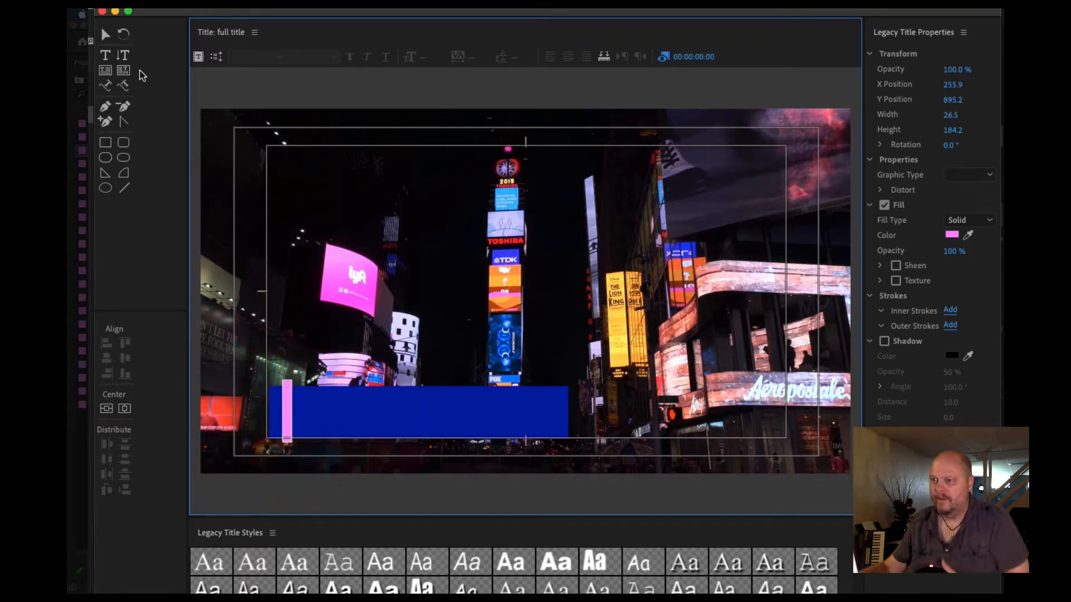
{"action": "left_click", "coordinate": [105, 55]}
Type 'BRYCE BAGWILL' on the title canvas and select the text object
{"action": "left_click", "coordinate": [329, 318]}
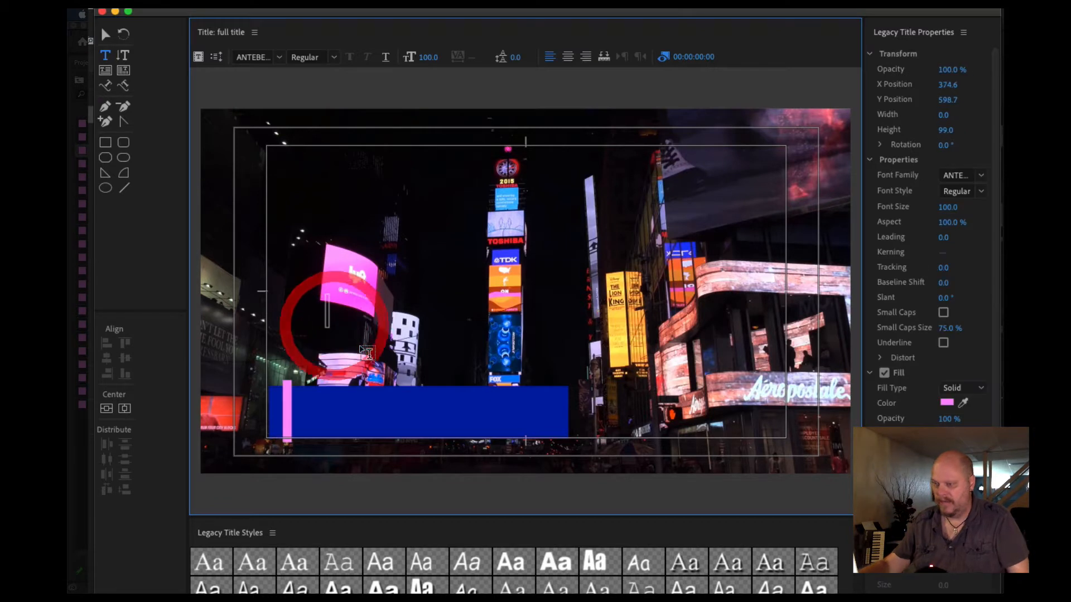
{"action": "type", "text": "BRYCE"}
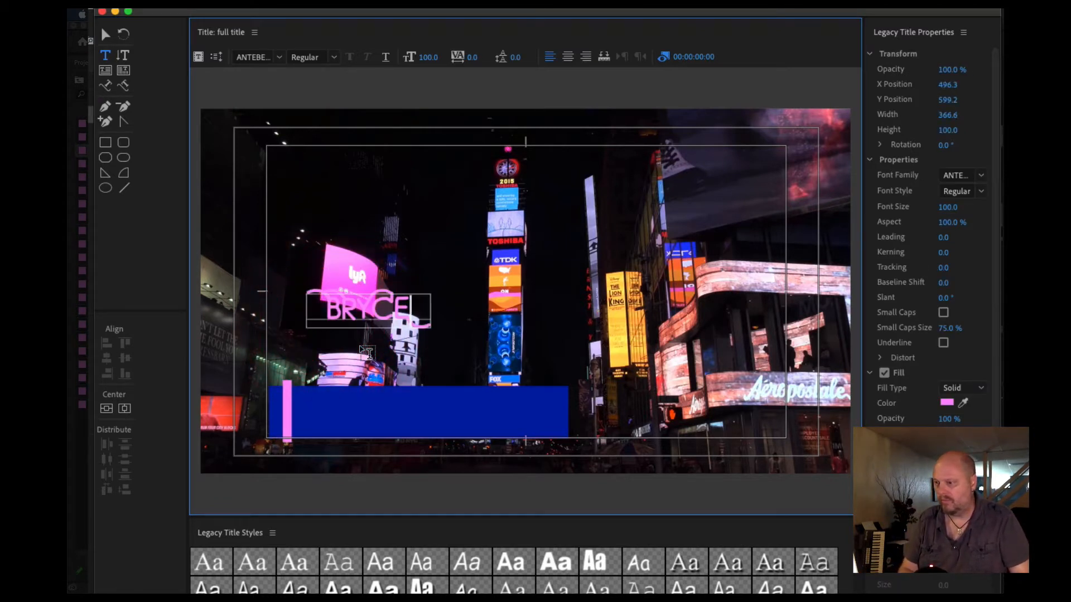
{"action": "type", "text": " BAGWILL"}
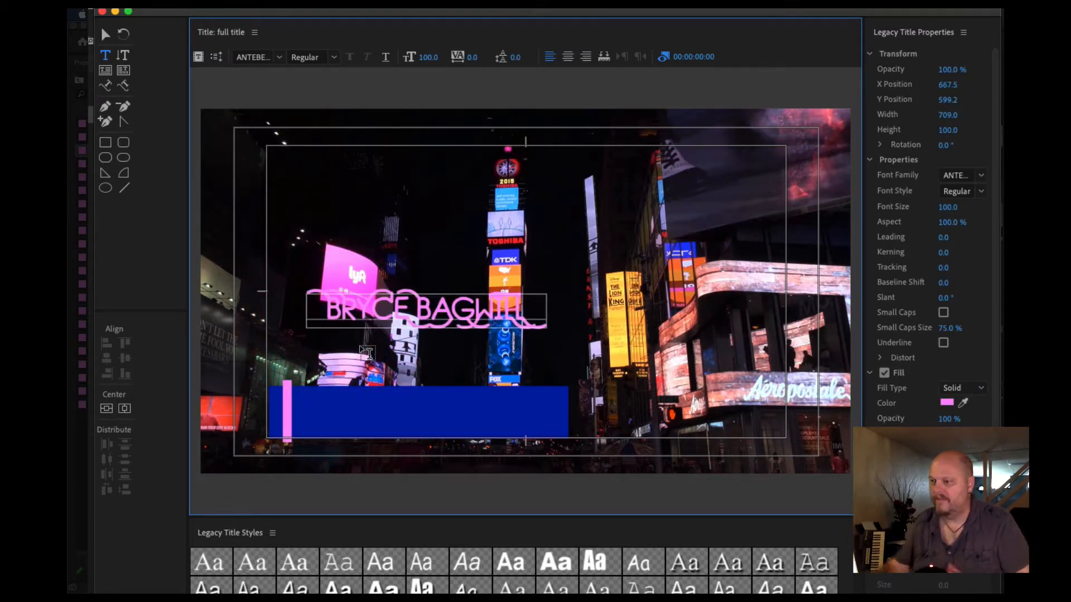
{"action": "left_click", "coordinate": [117, 54]}
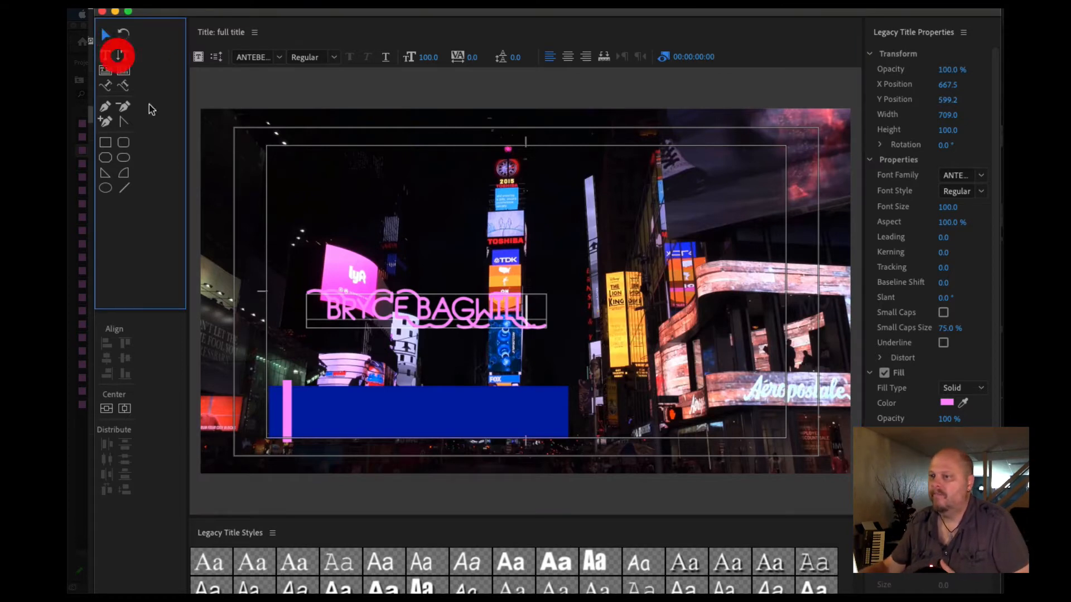
{"action": "left_click", "coordinate": [395, 307]}
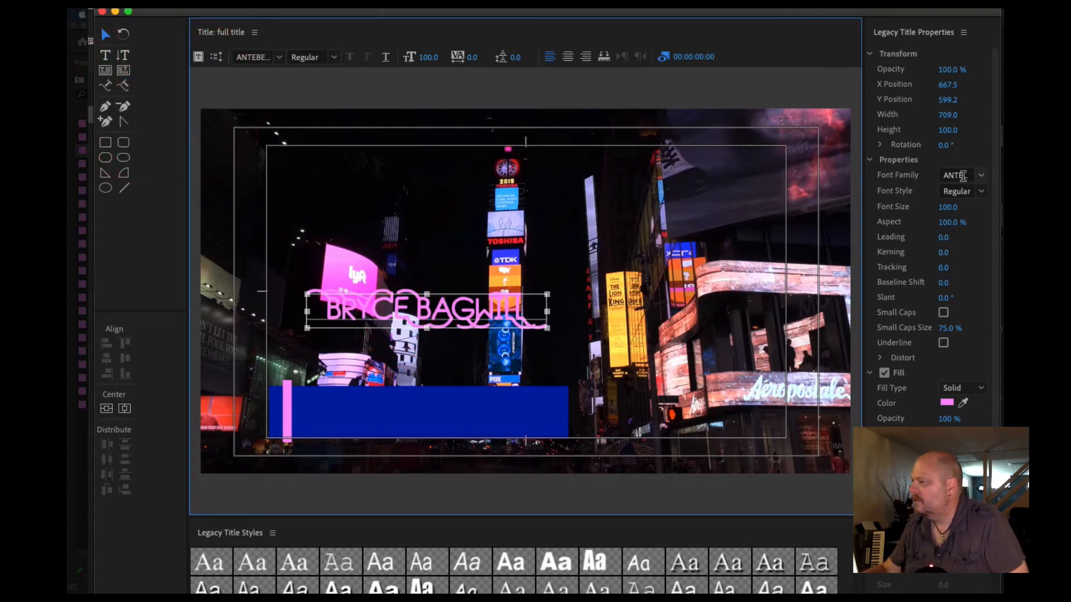
Set the name's font to Avenir with the Black style and start editing its fill colour
{"action": "left_click_drag", "start_coordinate": [863, 186], "coordinate": [812, 187]}
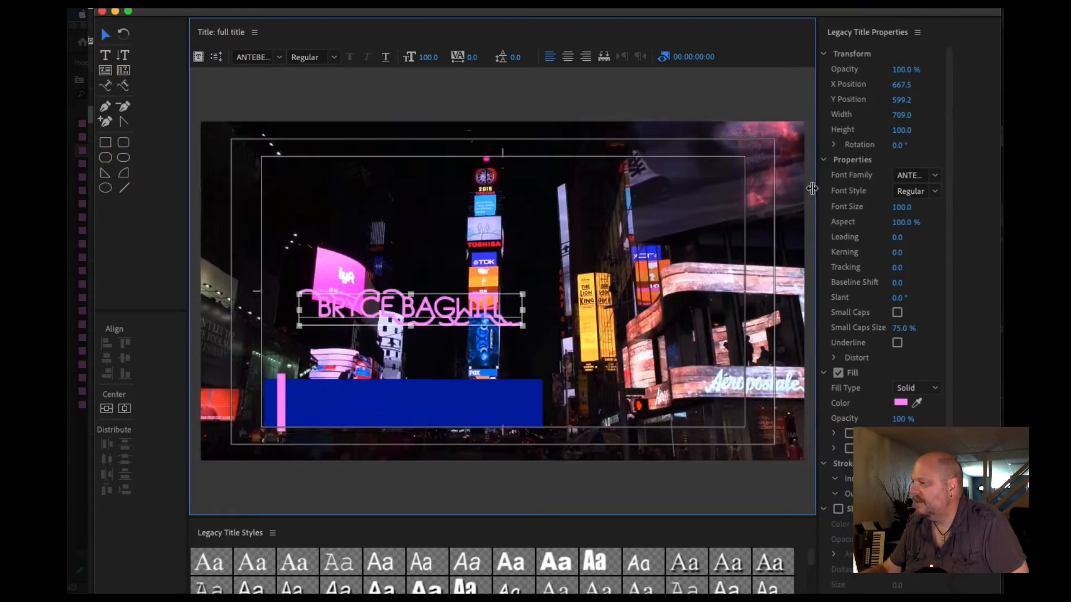
{"action": "left_click", "coordinate": [980, 175]}
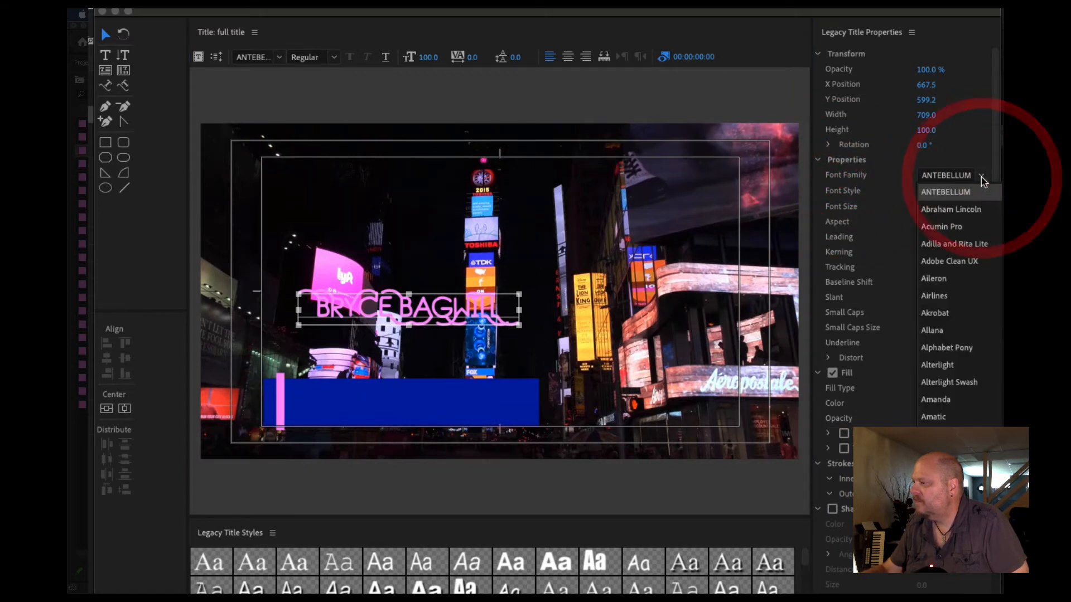
{"action": "scroll", "coordinate": [959, 282], "scroll_direction": "down", "scroll_amount": 5}
{"action": "left_click", "coordinate": [933, 190]}
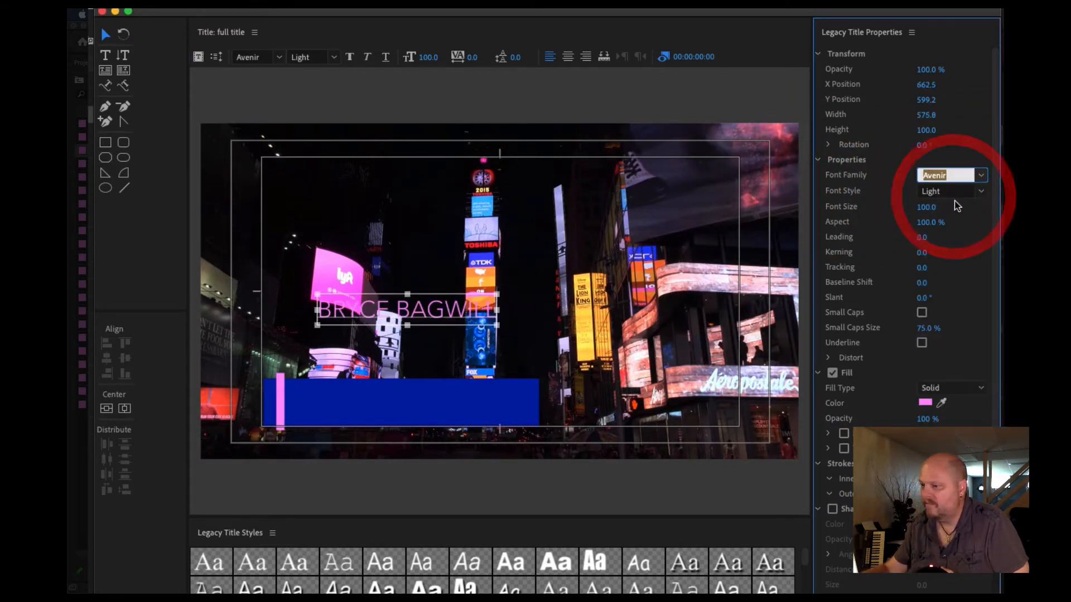
{"action": "left_click", "coordinate": [981, 192]}
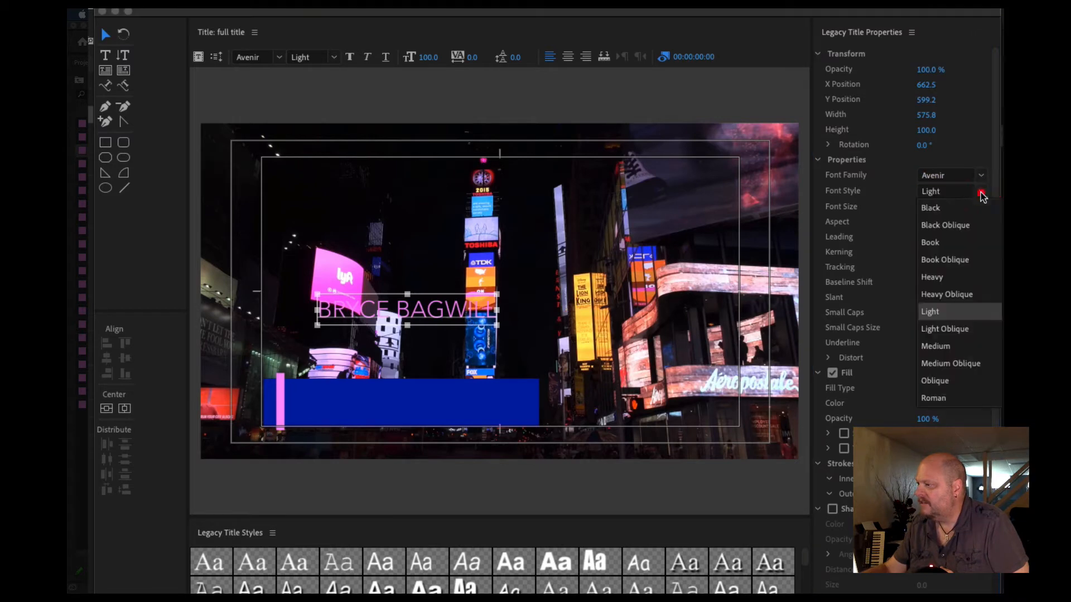
{"action": "left_click", "coordinate": [956, 212]}
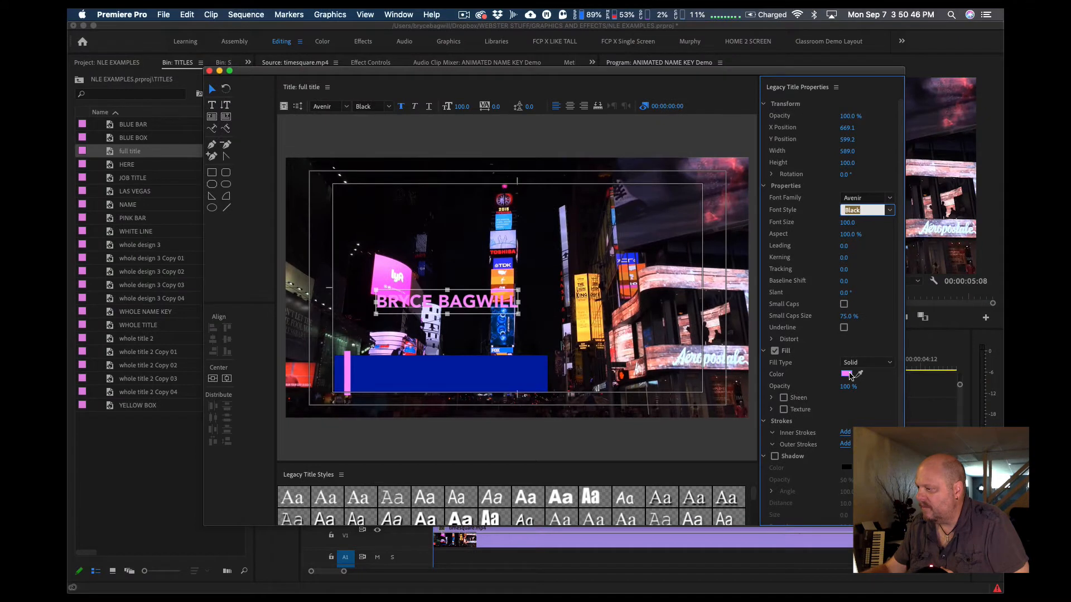
{"action": "left_click", "coordinate": [925, 402]}
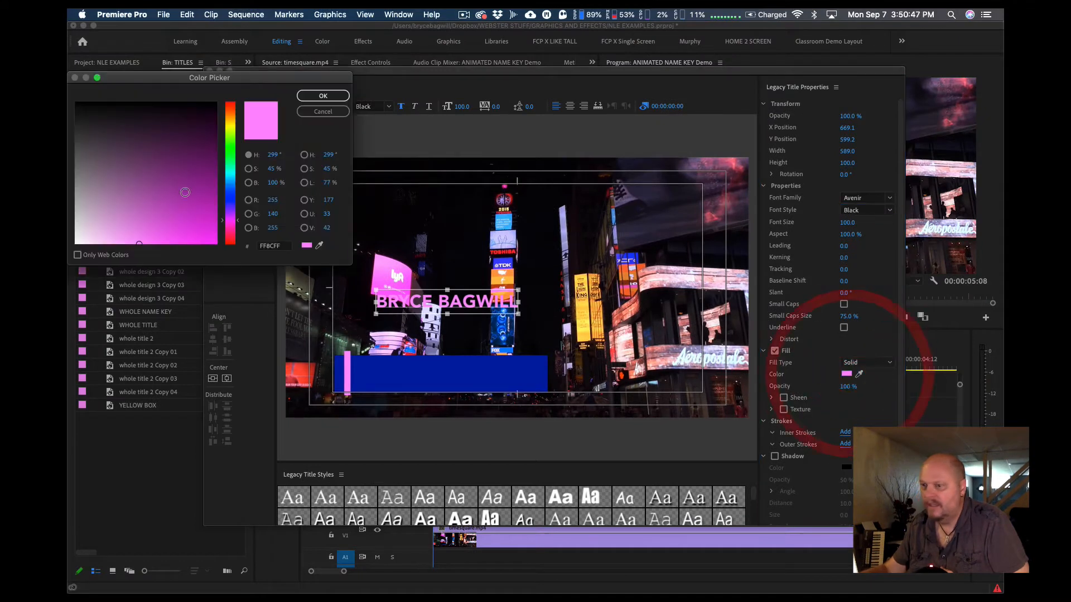
Make the name white at font size 87 and move it onto the blue bar
{"action": "left_click", "coordinate": [76, 241]}
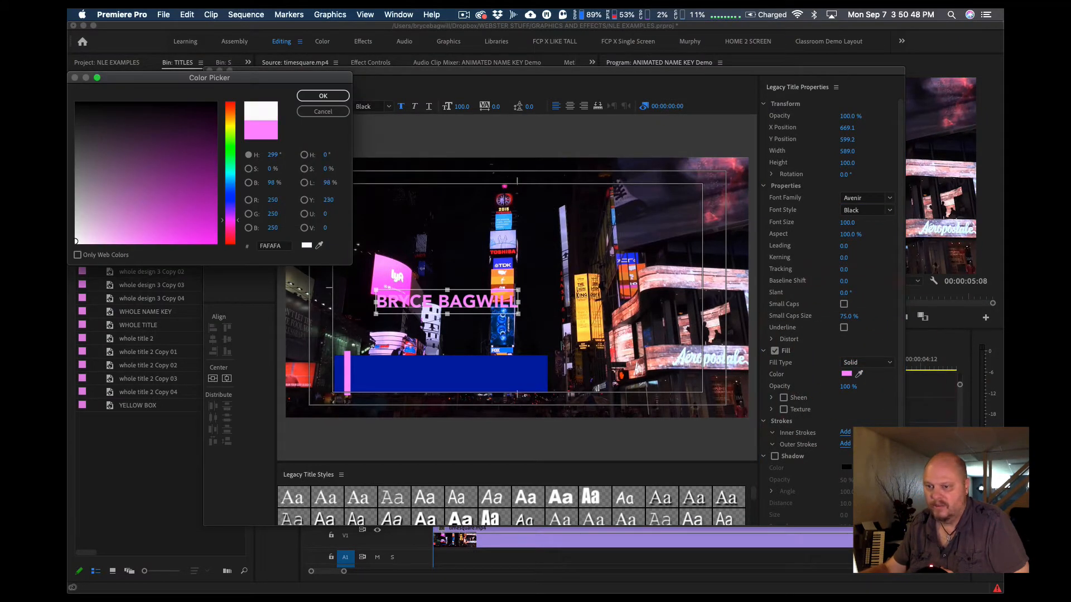
{"action": "left_click", "coordinate": [323, 95]}
{"action": "left_click_drag", "start_coordinate": [473, 306], "coordinate": [454, 365]}
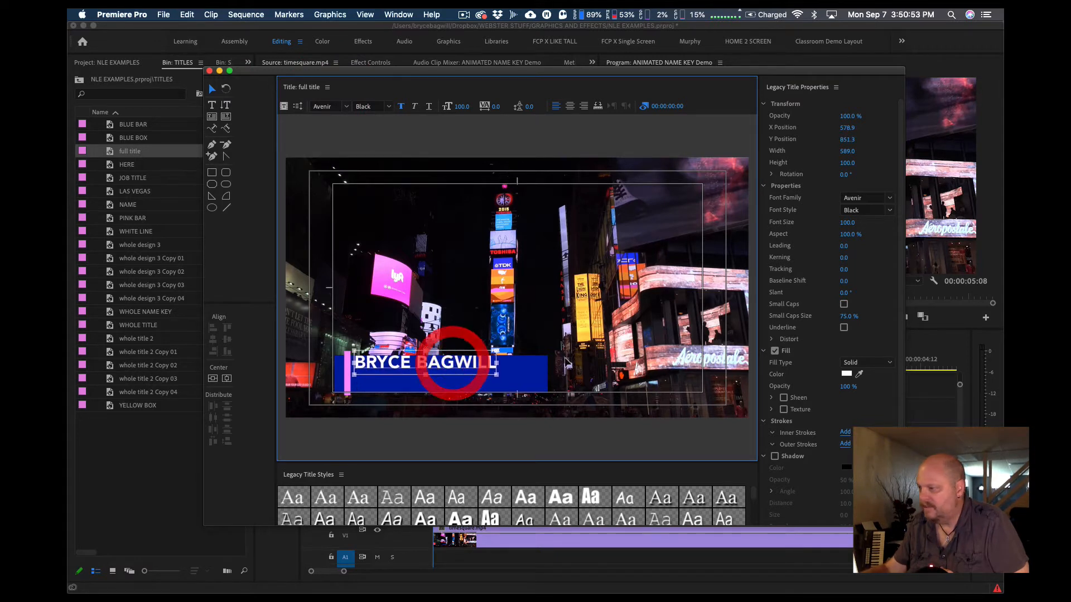
{"action": "left_click_drag", "start_coordinate": [851, 224], "coordinate": [843, 225]}
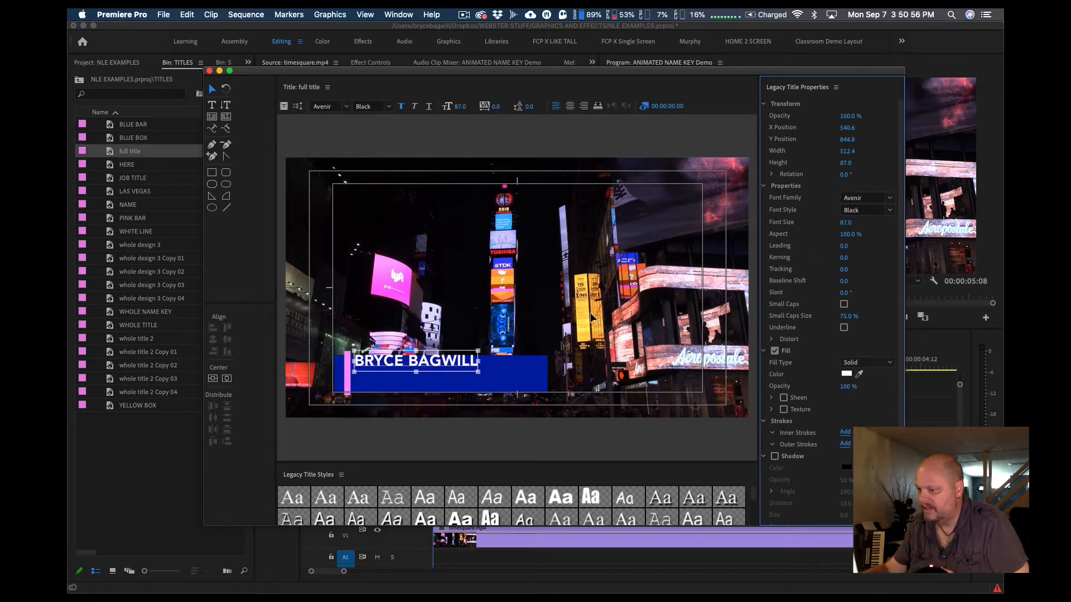
Fine-tune the name's position on the bar and place a duplicate above it
{"action": "left_click_drag", "start_coordinate": [448, 357], "coordinate": [449, 361]}
{"action": "left_click", "coordinate": [449, 361]}
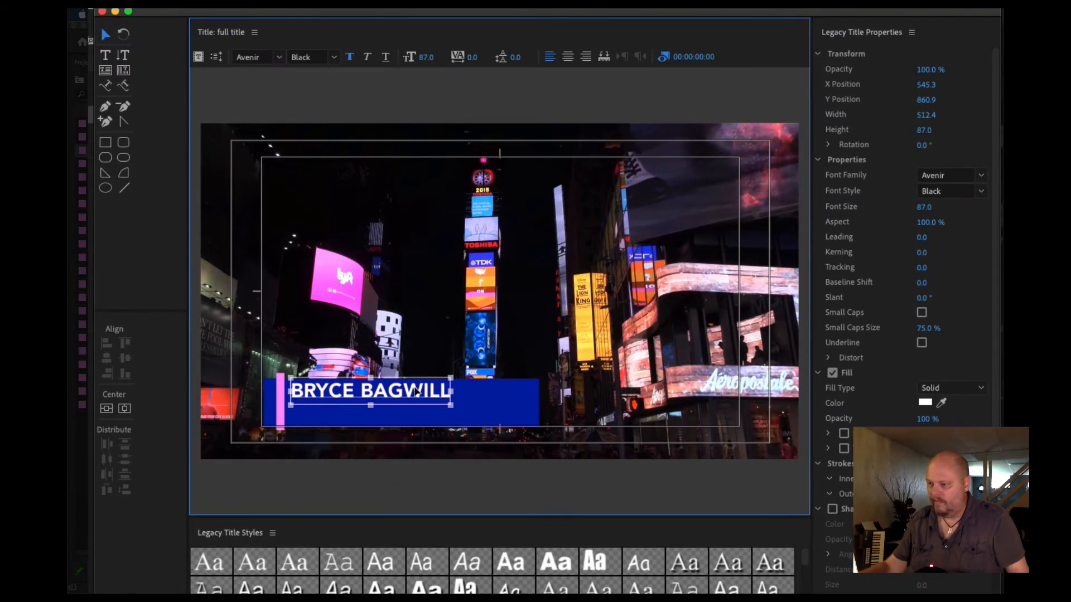
{"action": "left_click_drag", "start_coordinate": [419, 395], "coordinate": [419, 396]}
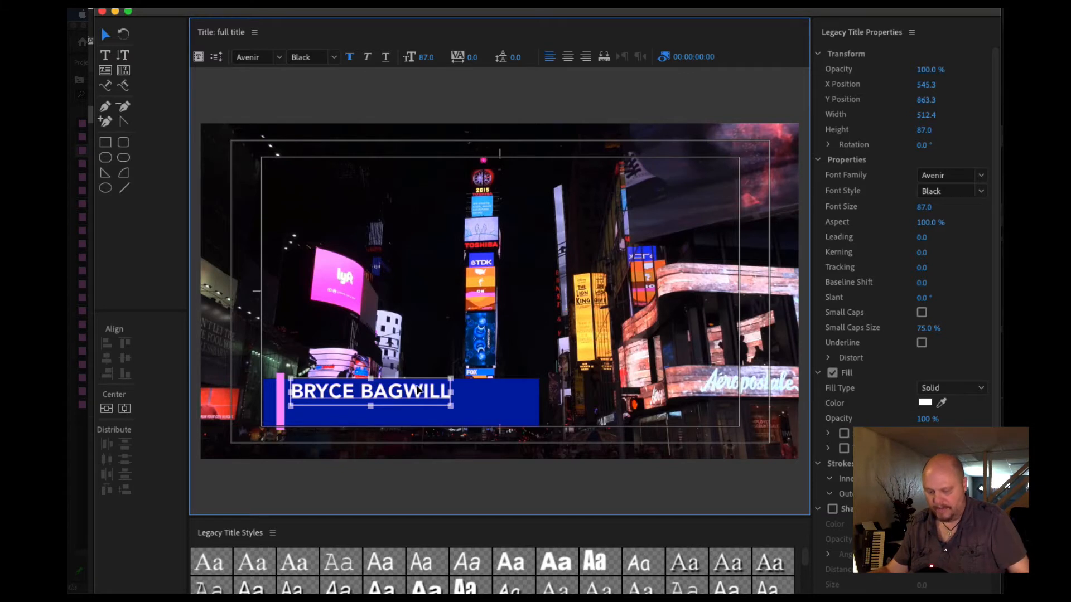
{"action": "left_click_drag", "start_coordinate": [419, 392], "coordinate": [496, 343]}
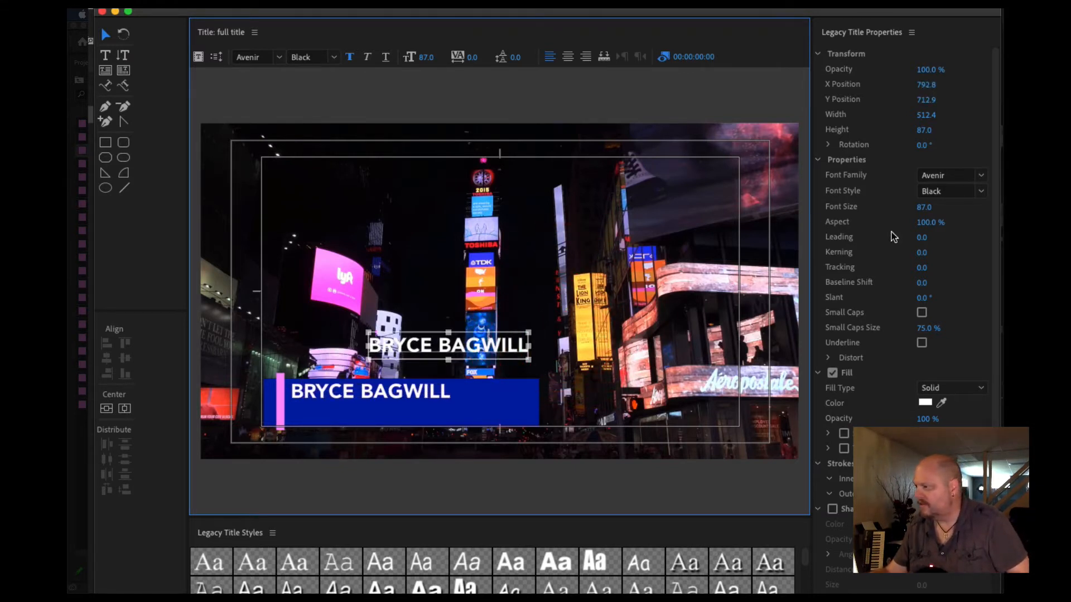
{"action": "left_click", "coordinate": [979, 193]}
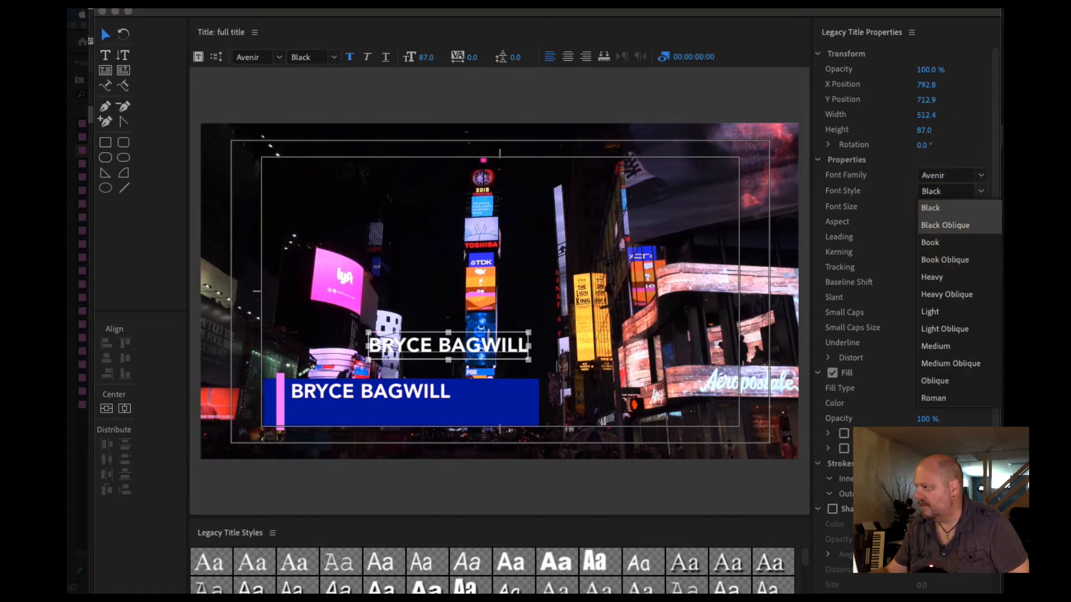
Change the duplicate to Avenir Light, retype it as 'EDIT GURU', and move it below the name
{"action": "left_click", "coordinate": [964, 313]}
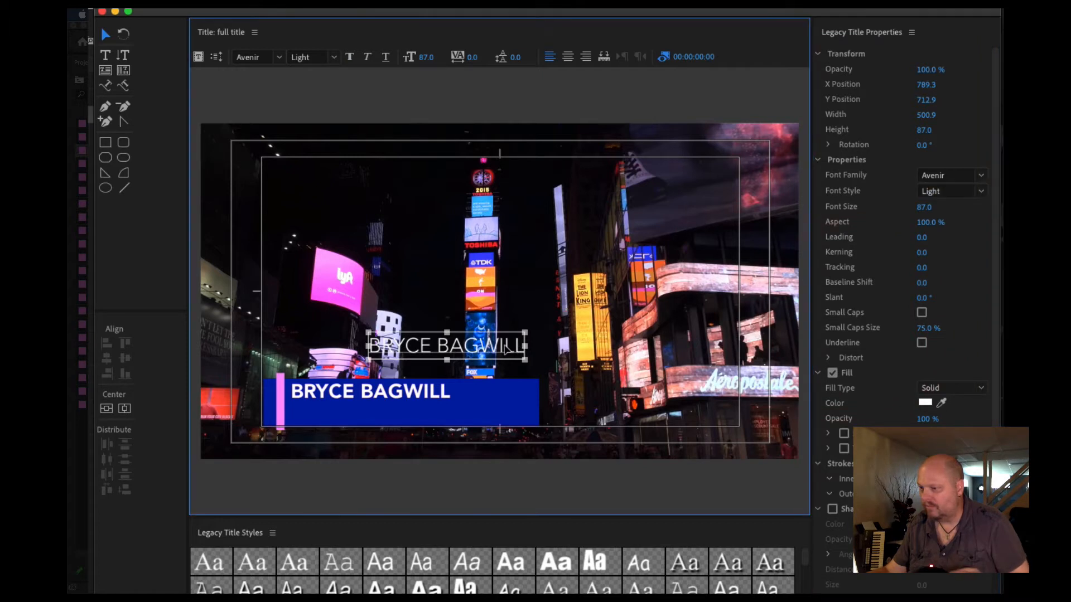
{"action": "double_click", "coordinate": [507, 346]}
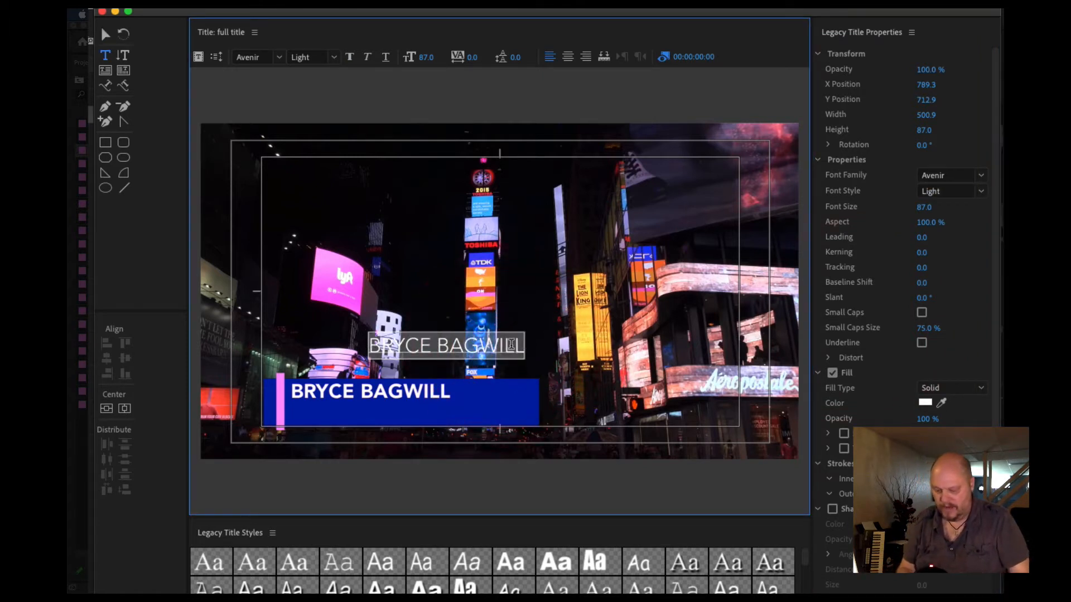
{"action": "type", "text": "B"}
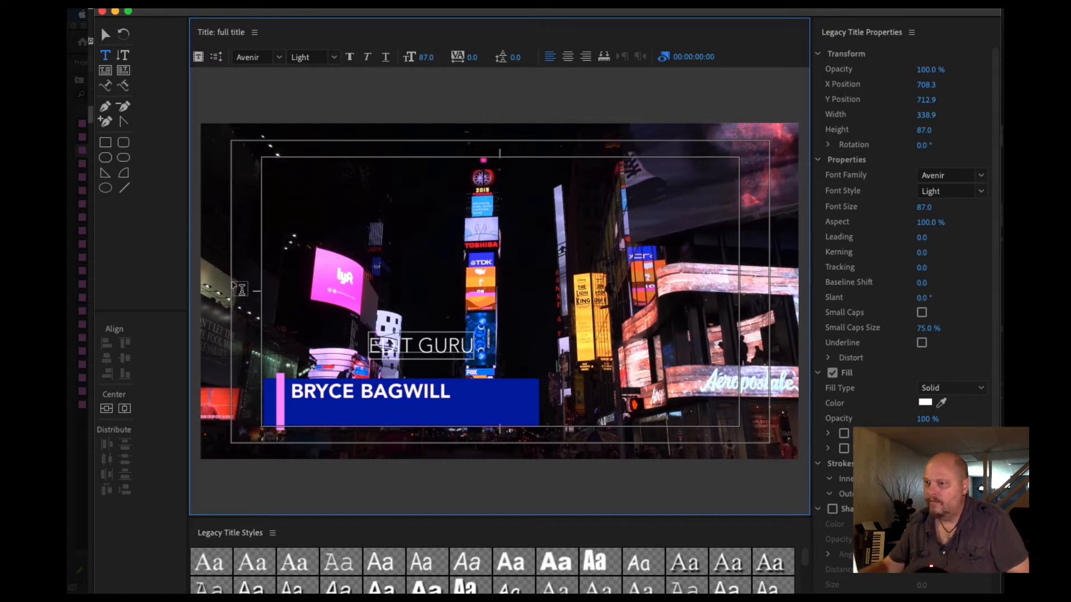
{"action": "left_click", "coordinate": [105, 34]}
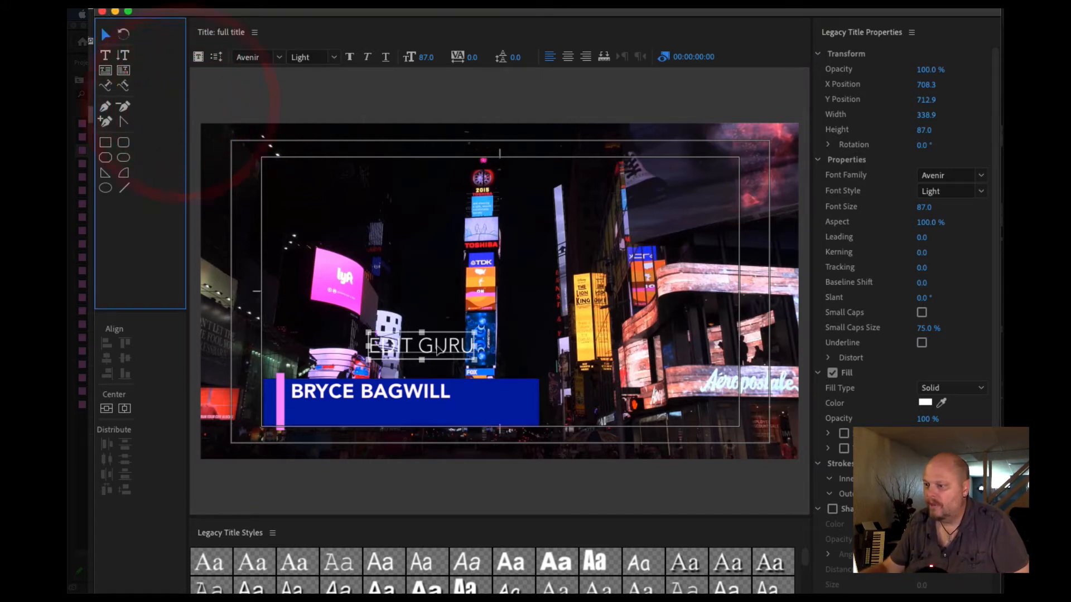
{"action": "left_click_drag", "start_coordinate": [435, 347], "coordinate": [358, 420]}
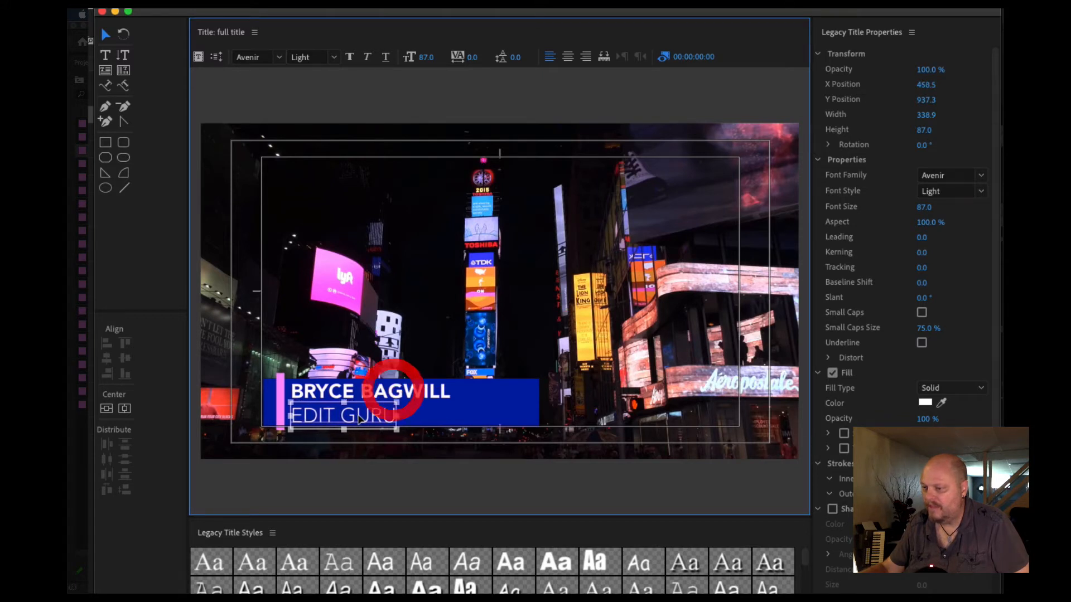
{"action": "left_click", "coordinate": [390, 330]}
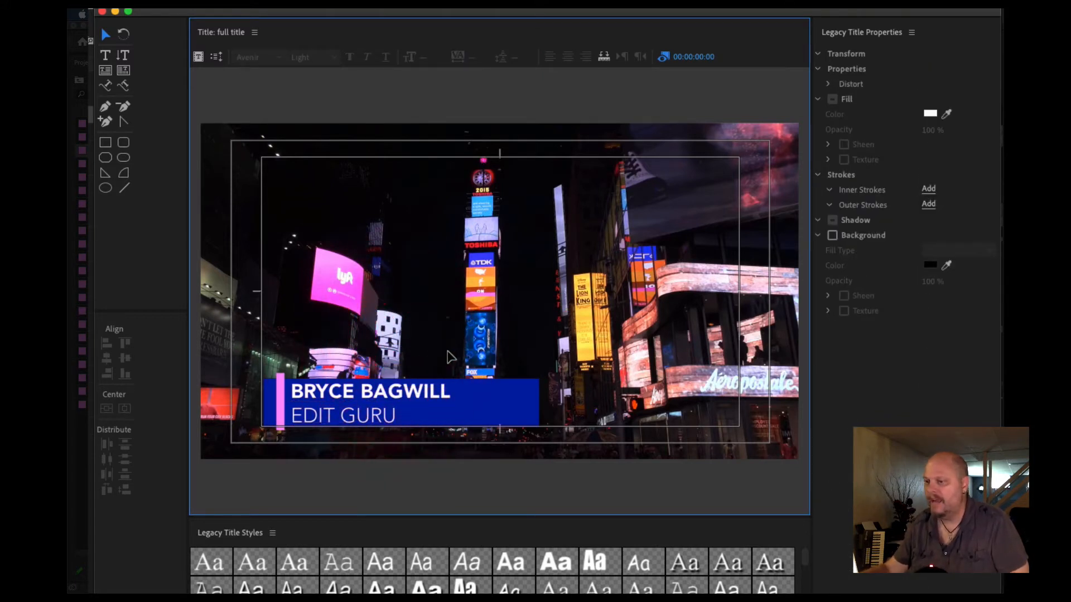
{"action": "left_click", "coordinate": [125, 189]}
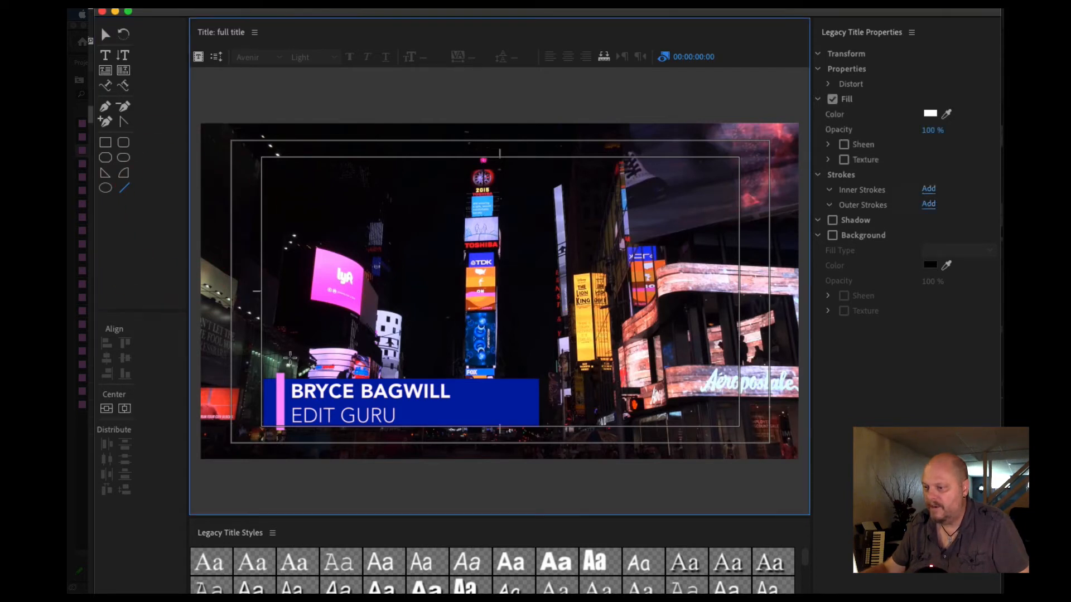
Draw a white horizontal line, 775.5 wide with 5.0 line width, and move it down to the bar
{"action": "mouse_move", "coordinate": [288, 359]}
{"action": "left_mouse_down"}
{"action": "mouse_move", "coordinate": [519, 364]}
{"action": "mouse_move", "coordinate": [562, 333]}
{"action": "mouse_move", "coordinate": [558, 357]}
{"action": "left_mouse_up"}
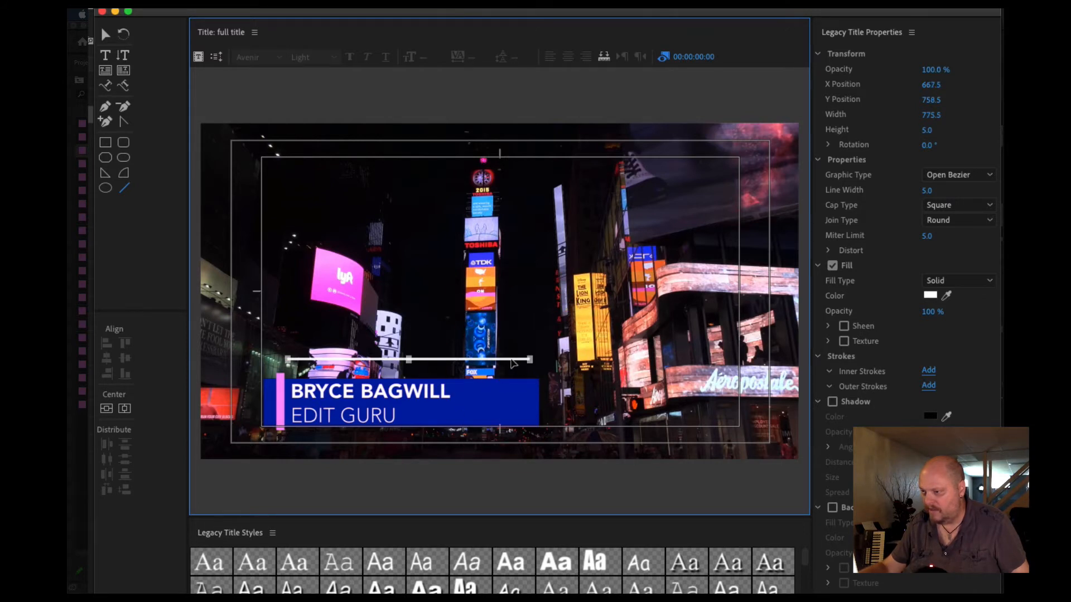
{"action": "left_click_drag", "start_coordinate": [513, 371], "coordinate": [515, 409]}
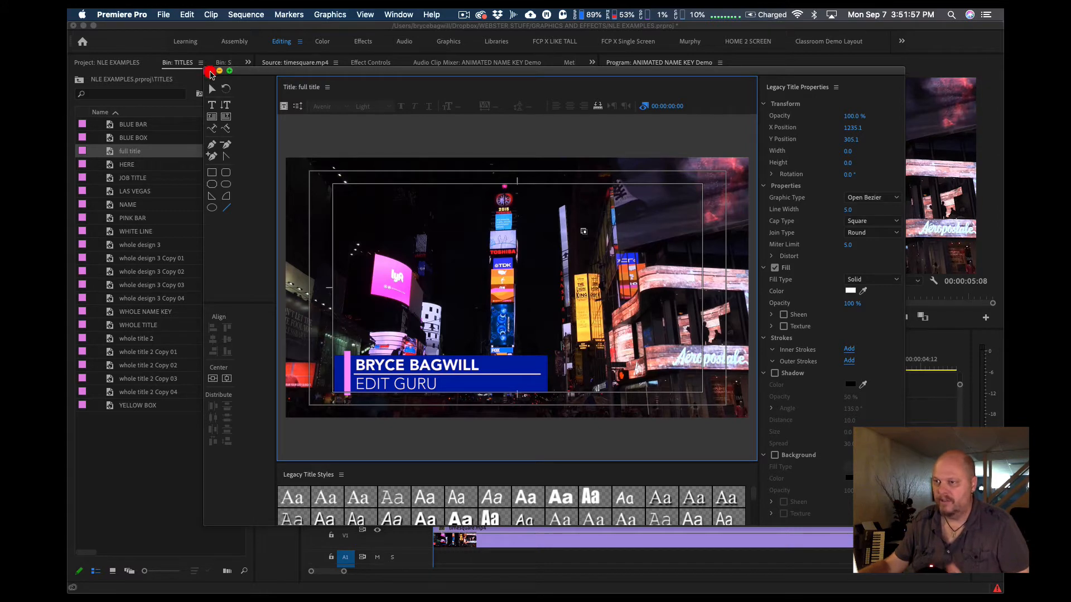
Close the title editor and place 'full title' on track V2 over the Times Square footage
{"action": "left_click", "coordinate": [210, 73]}
{"action": "left_click_drag", "start_coordinate": [110, 155], "coordinate": [468, 503]}
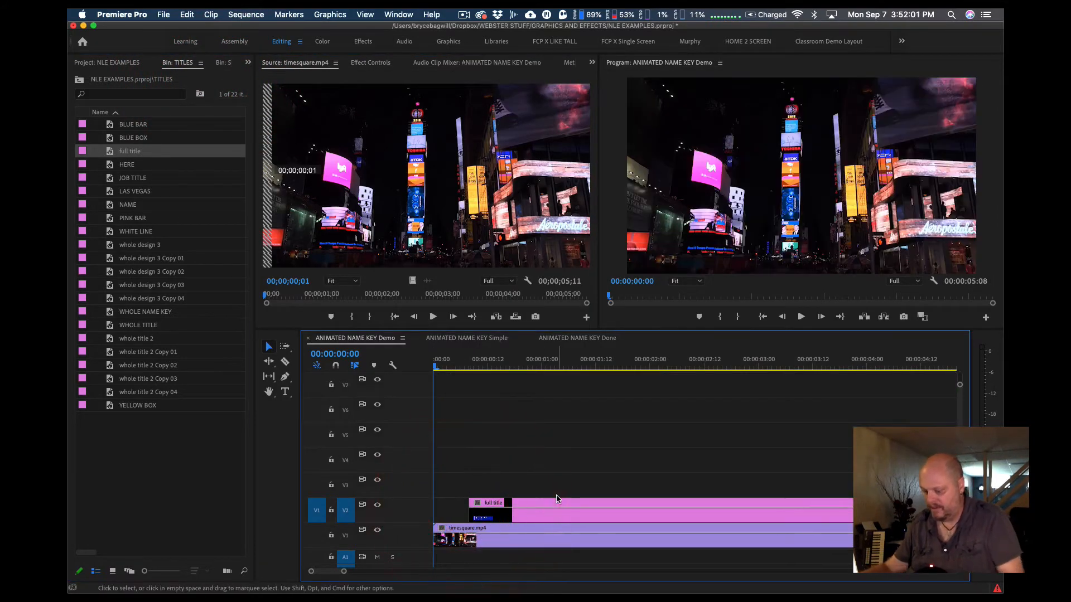
{"action": "key", "text": "minus"}
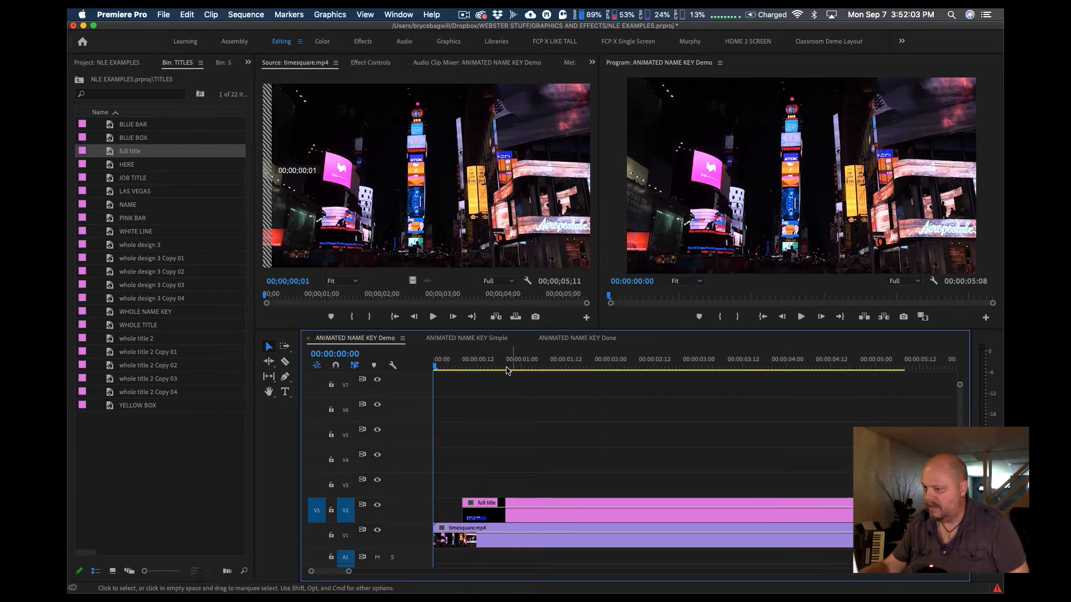
{"action": "left_click_drag", "start_coordinate": [507, 368], "coordinate": [520, 375]}
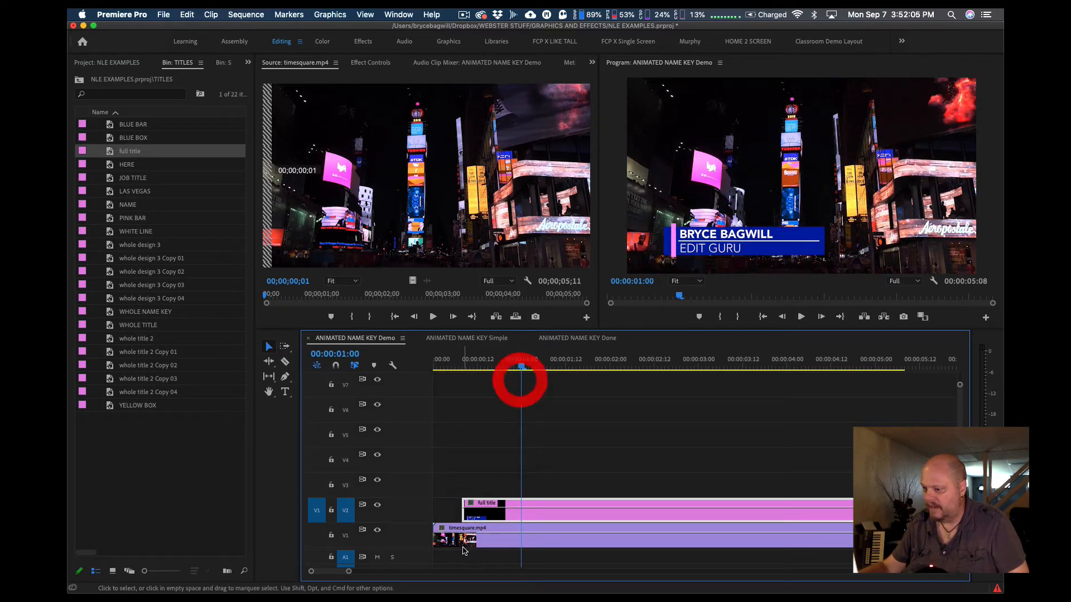
Add a Cross Dissolve to the title's start and play it back from the beginning
{"action": "left_click", "coordinate": [463, 509]}
{"action": "left_click", "coordinate": [463, 511]}
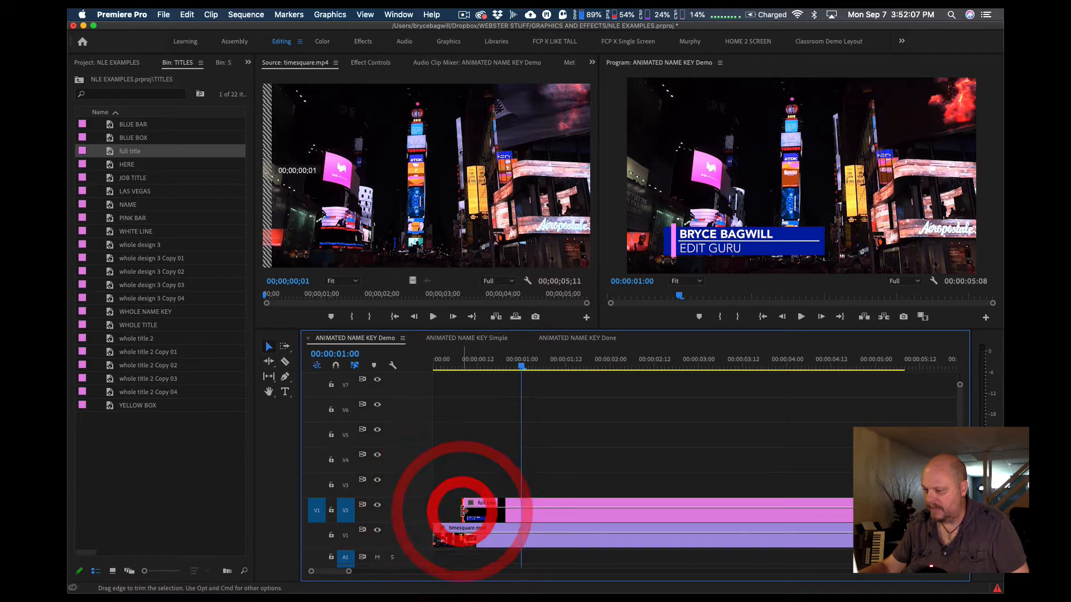
{"action": "right_click", "coordinate": [463, 511]}
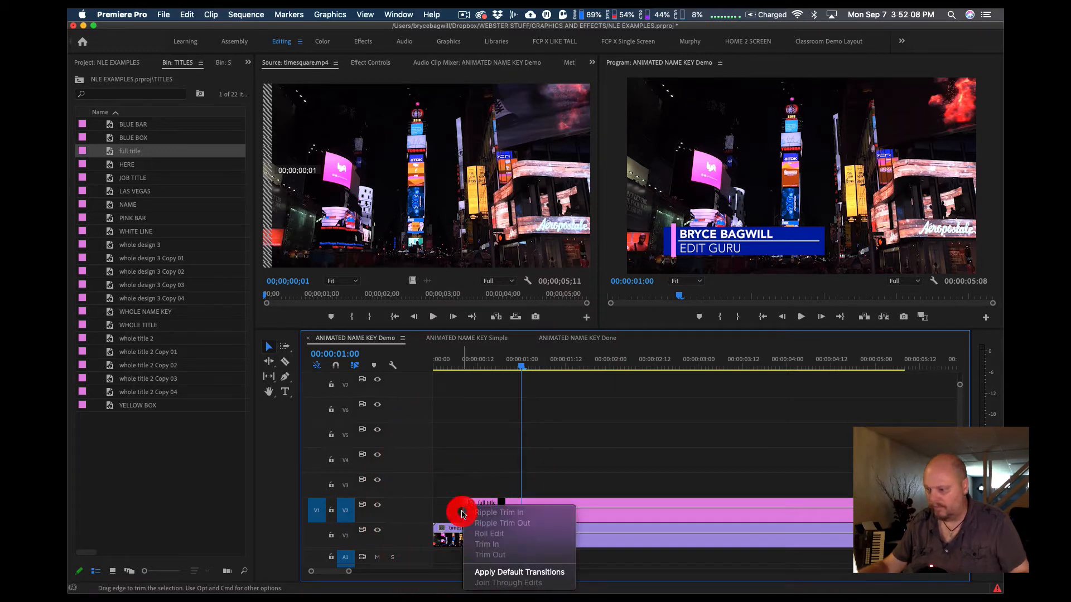
{"action": "left_click", "coordinate": [486, 572]}
{"action": "left_click", "coordinate": [477, 366]}
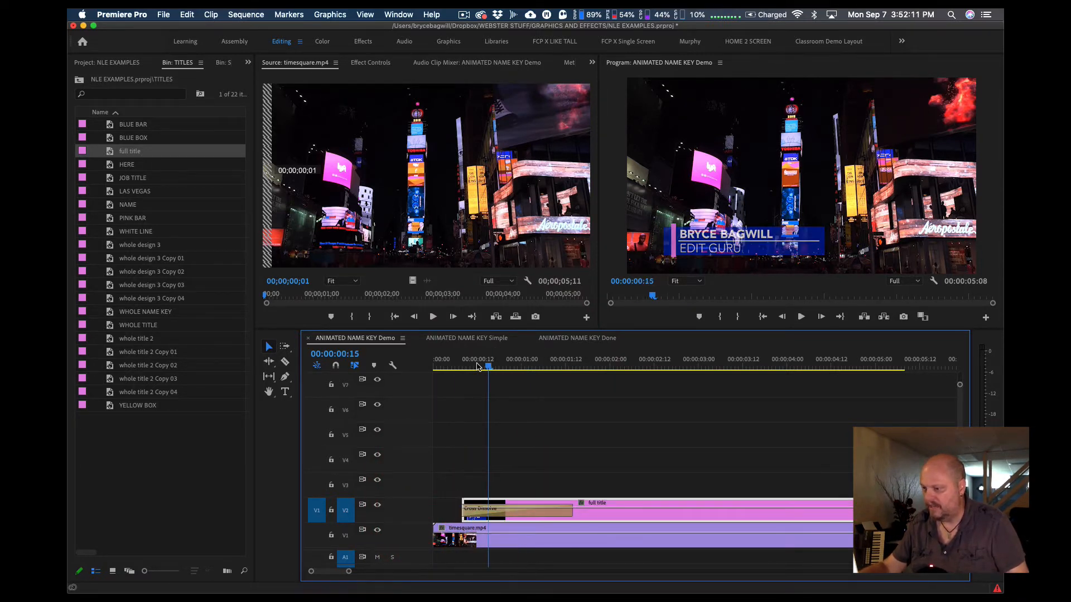
{"action": "left_click", "coordinate": [446, 360]}
{"action": "key", "text": "space"}
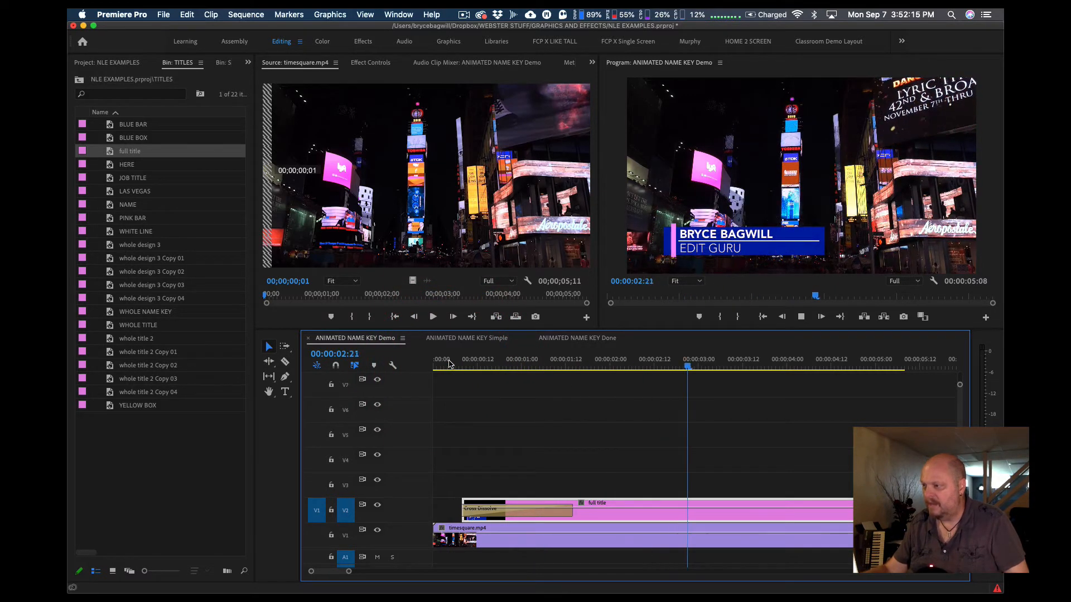
Stop playback, copy the full title clip on V2, and park the playhead at 00:00:05:12
{"action": "key", "text": "space"}
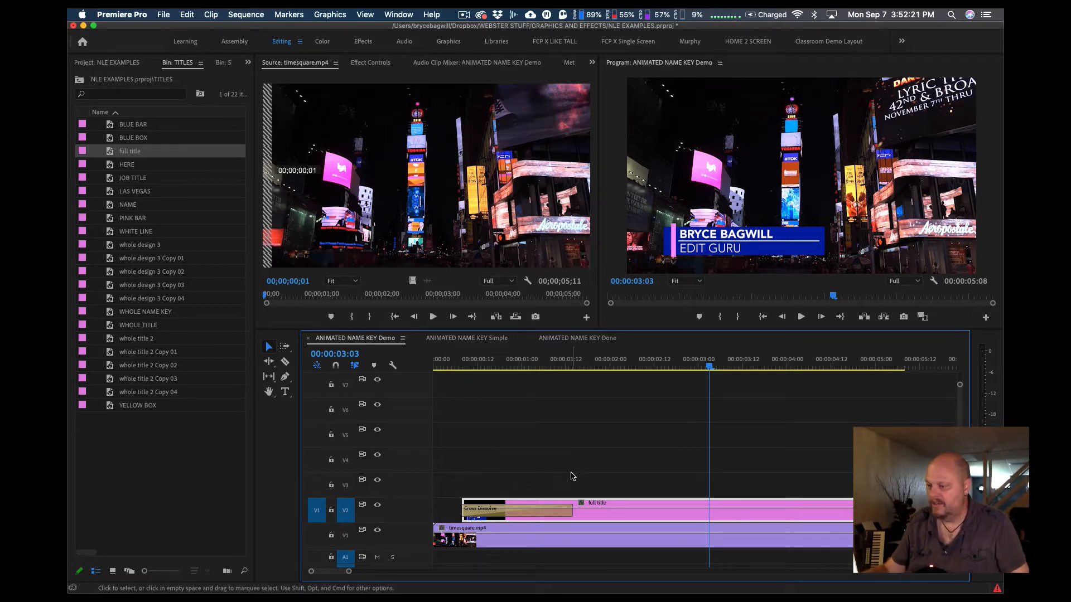
{"action": "left_click", "coordinate": [599, 508]}
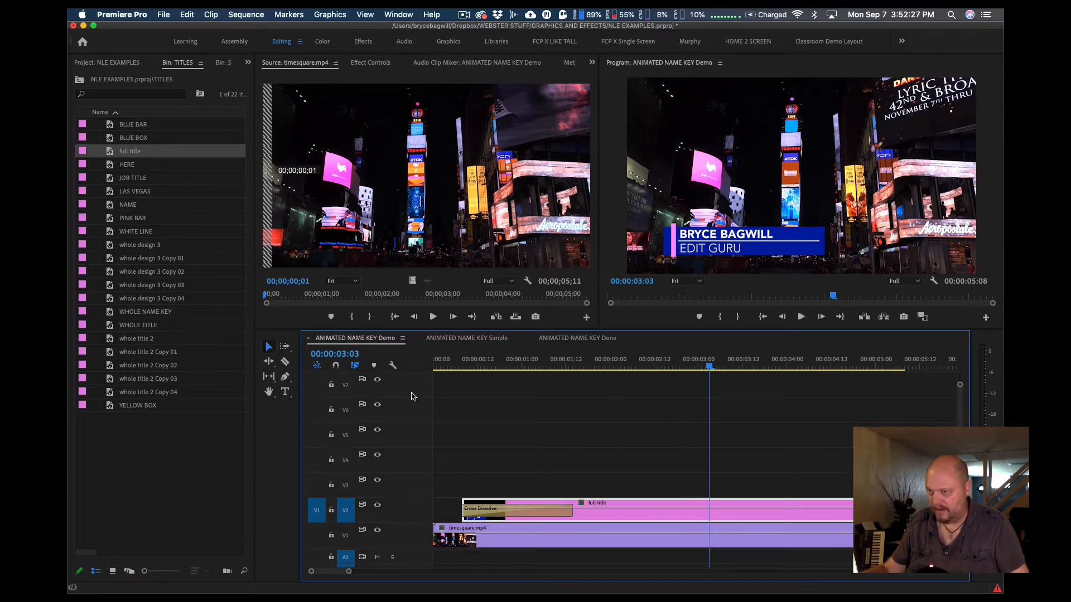
{"action": "right_click", "coordinate": [631, 513]}
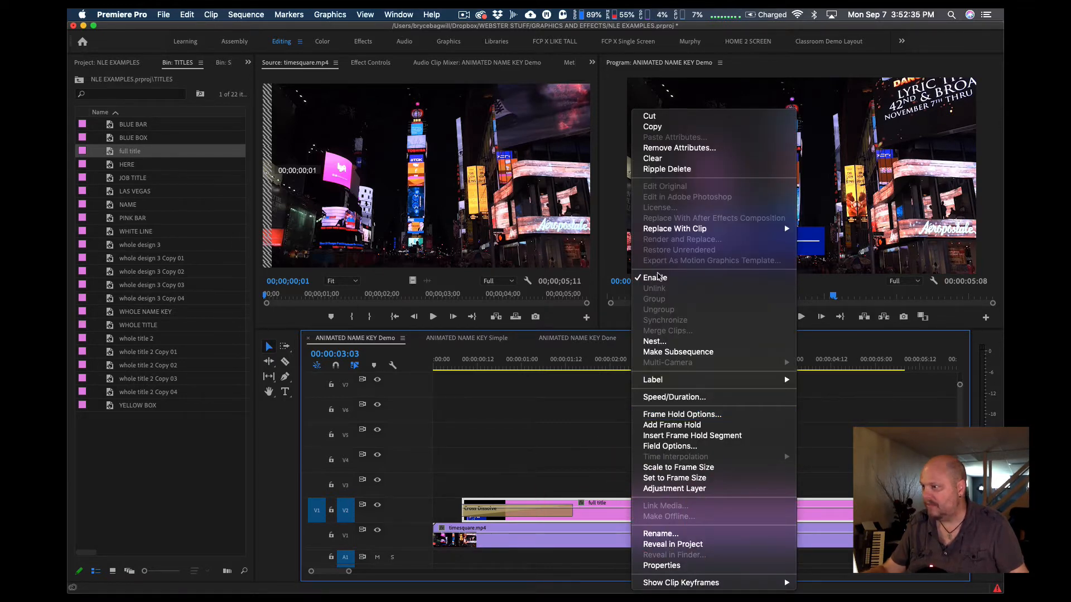
{"action": "left_click", "coordinate": [663, 128]}
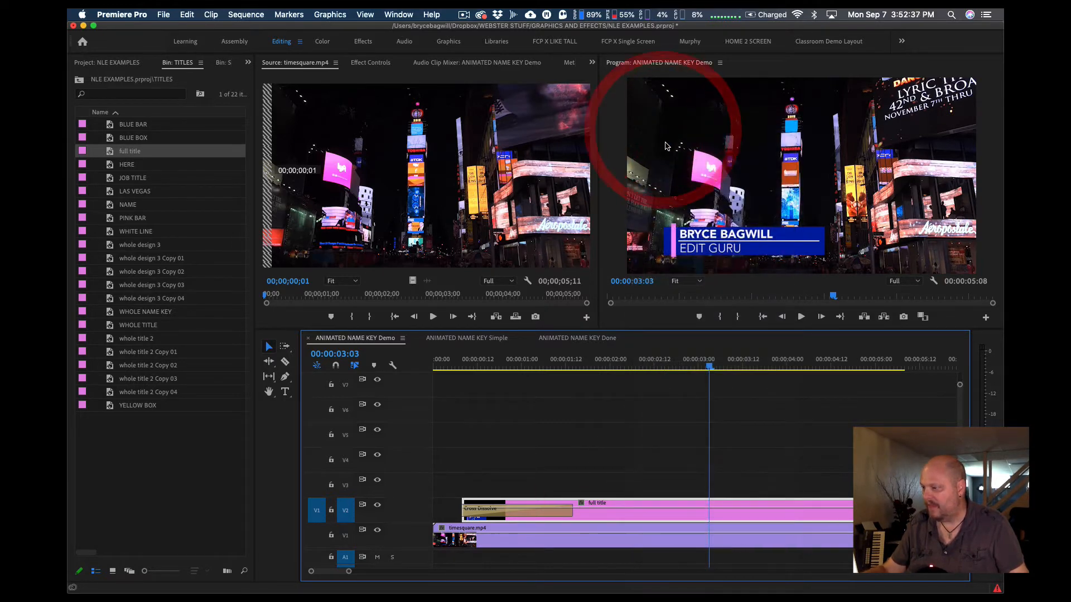
{"action": "left_click", "coordinate": [921, 367]}
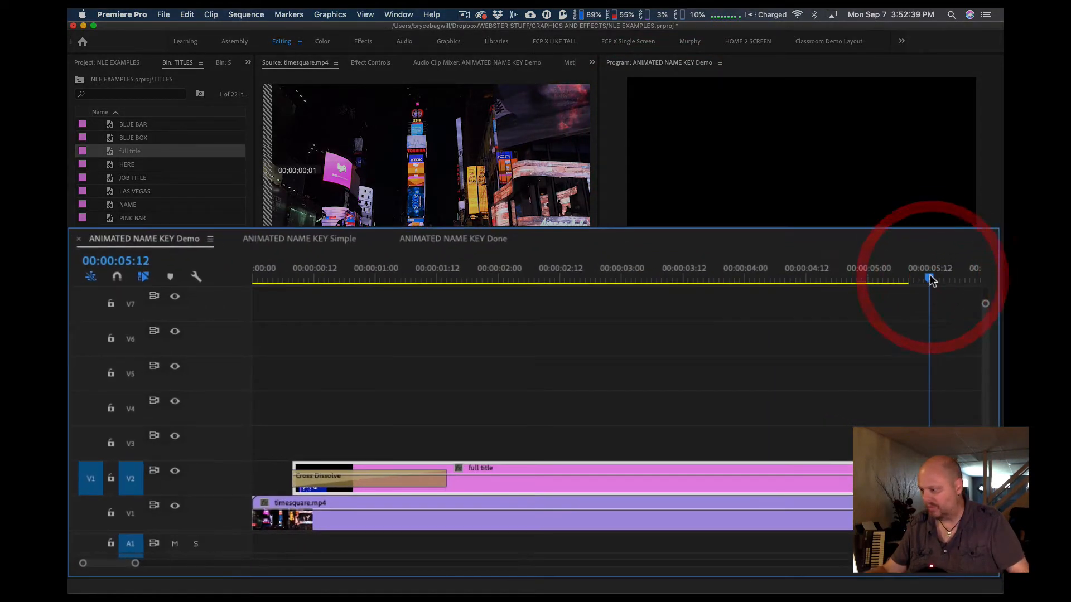
Paste a test copy of the title at the playhead, fit the sequence, then delete that copy
{"action": "key", "text": "super+v"}
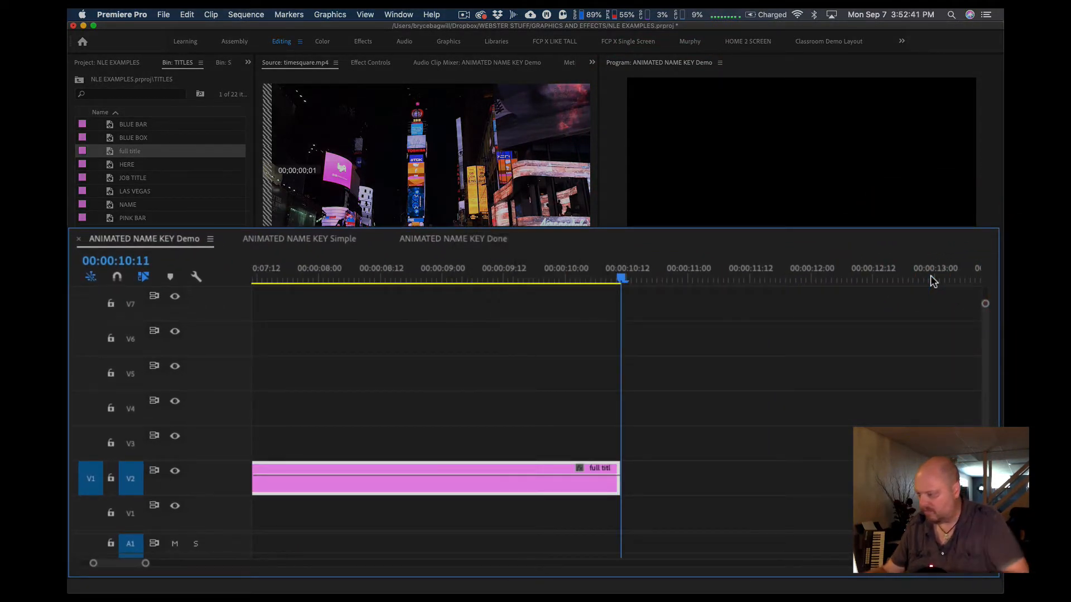
{"action": "key", "text": "backslash"}
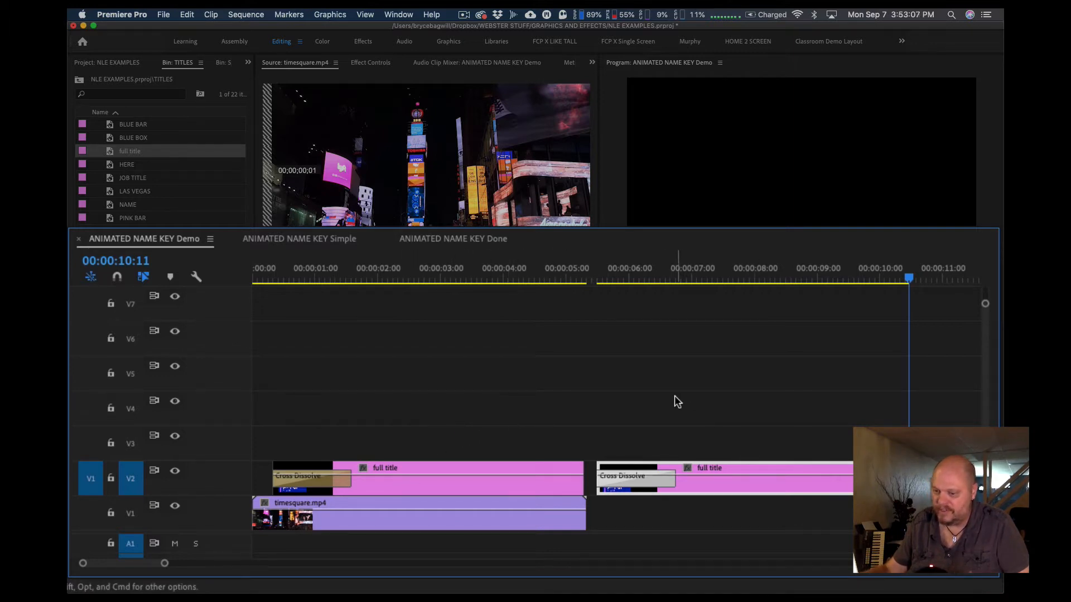
{"action": "left_click", "coordinate": [741, 485]}
{"action": "key", "text": "BackSpace"}
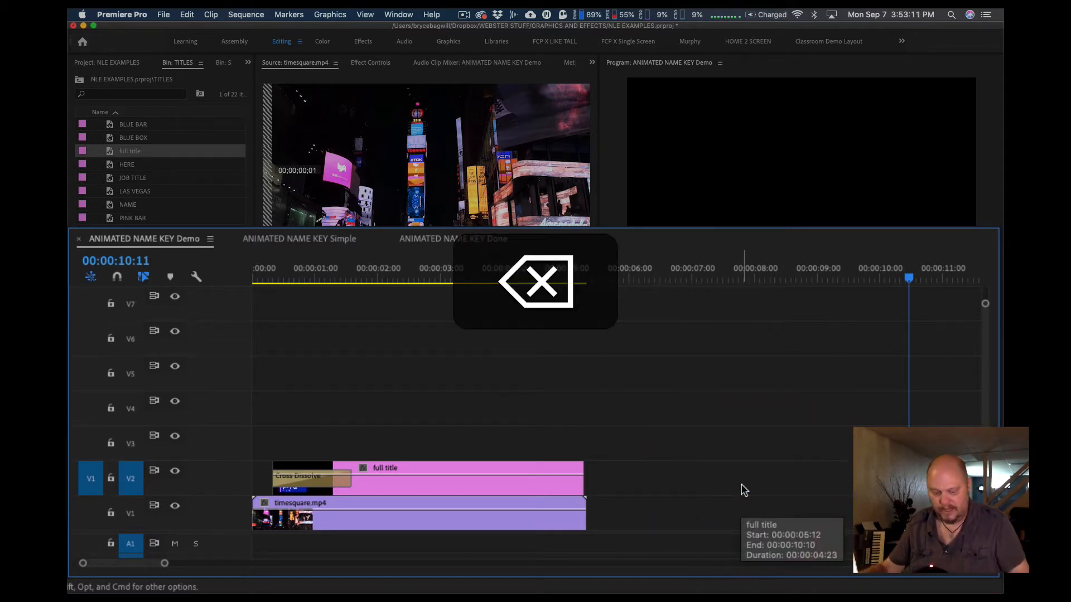
Duplicate the title onto V3 as full title Copy 01, remove its Cross Dissolve, and align it
{"action": "key", "text": "alt"}
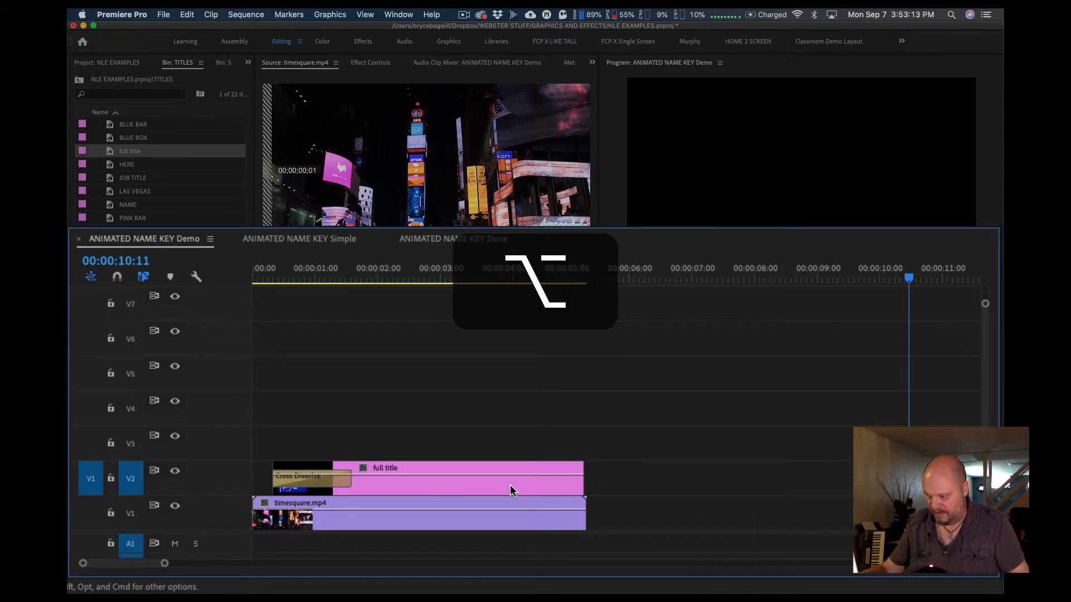
{"action": "left_click_drag", "start_coordinate": [499, 486], "coordinate": [680, 454]}
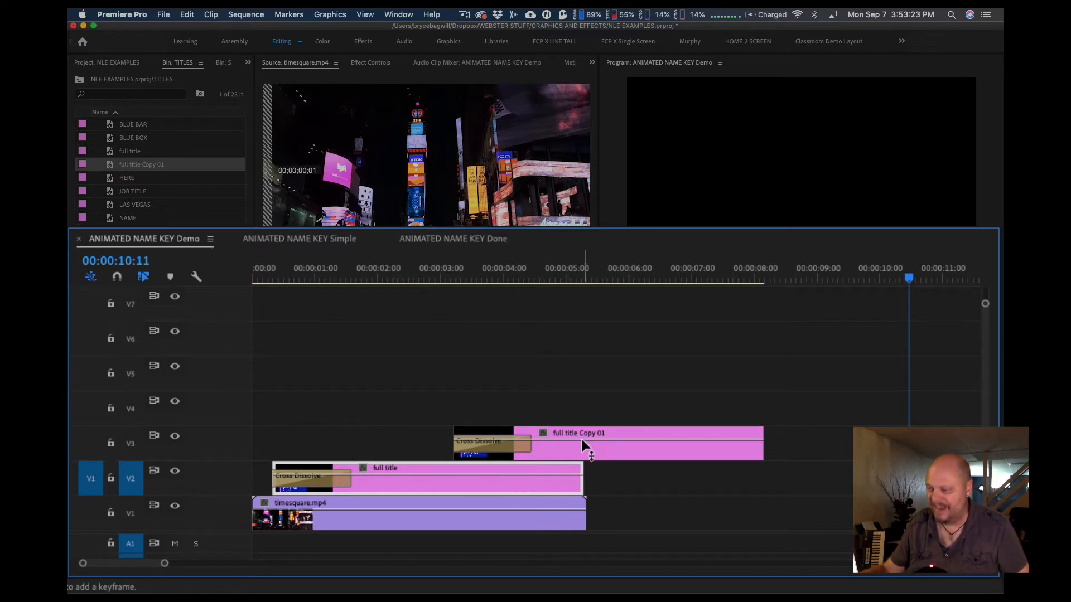
{"action": "left_click", "coordinate": [515, 447]}
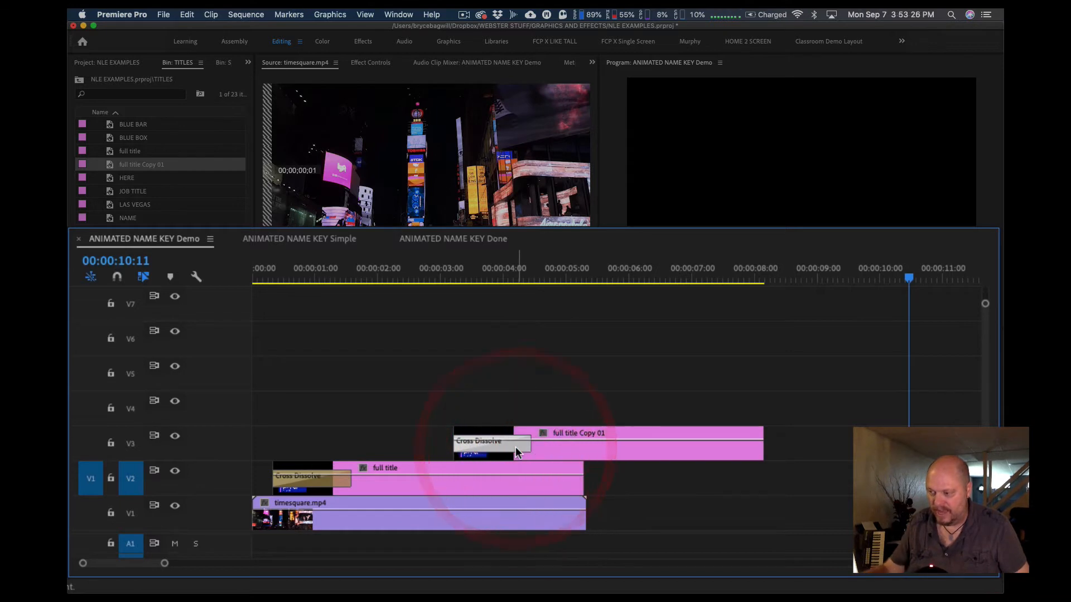
{"action": "key", "text": "BackSpace"}
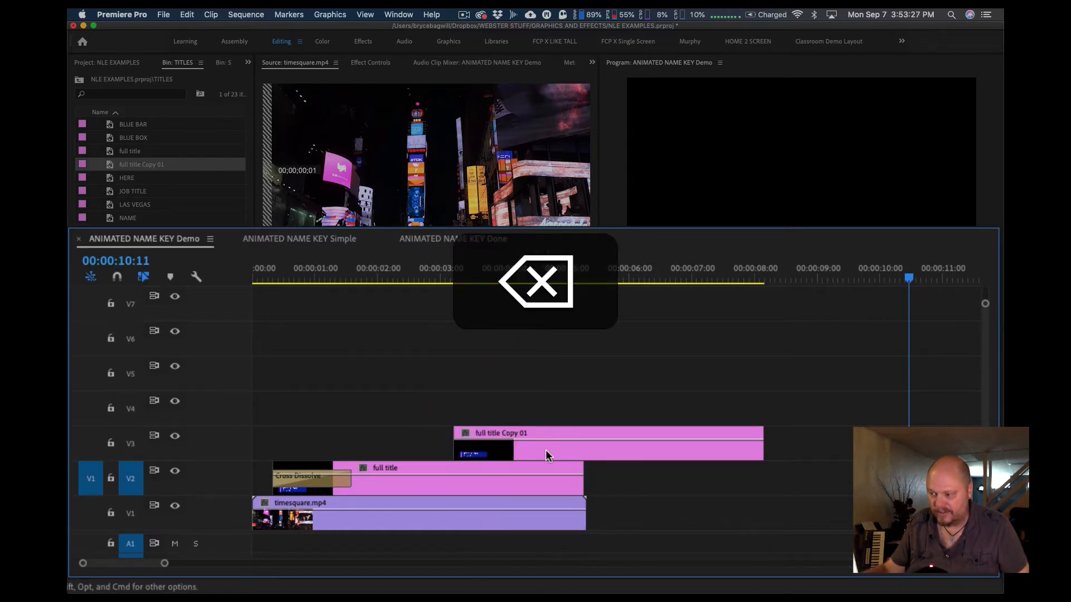
{"action": "left_click_drag", "start_coordinate": [541, 450], "coordinate": [367, 437]}
{"action": "left_click", "coordinate": [366, 436]}
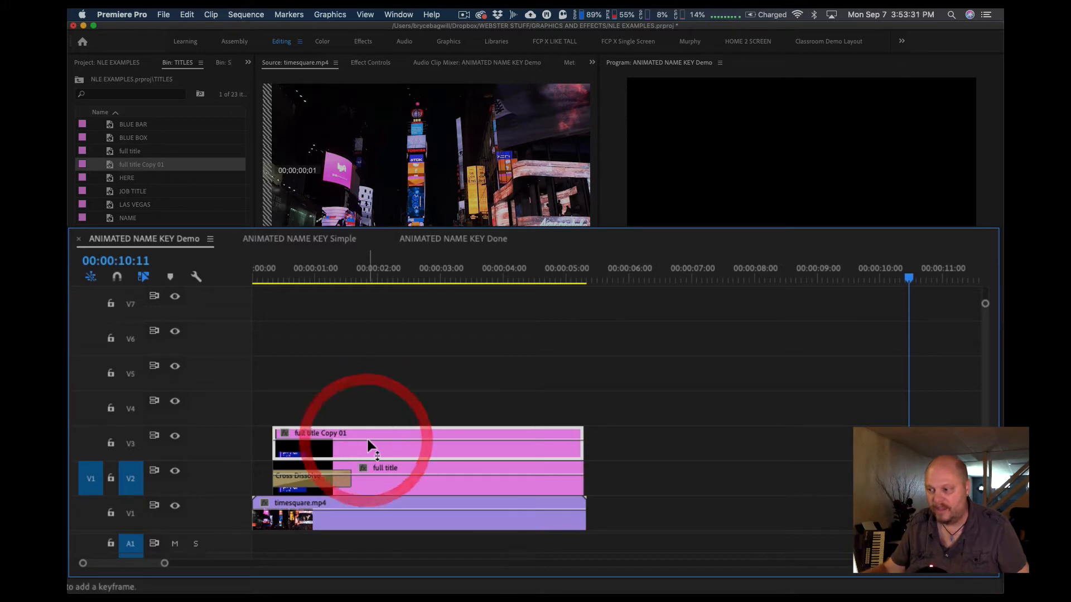
{"action": "left_click", "coordinate": [299, 279]}
{"action": "key", "text": "grave"}
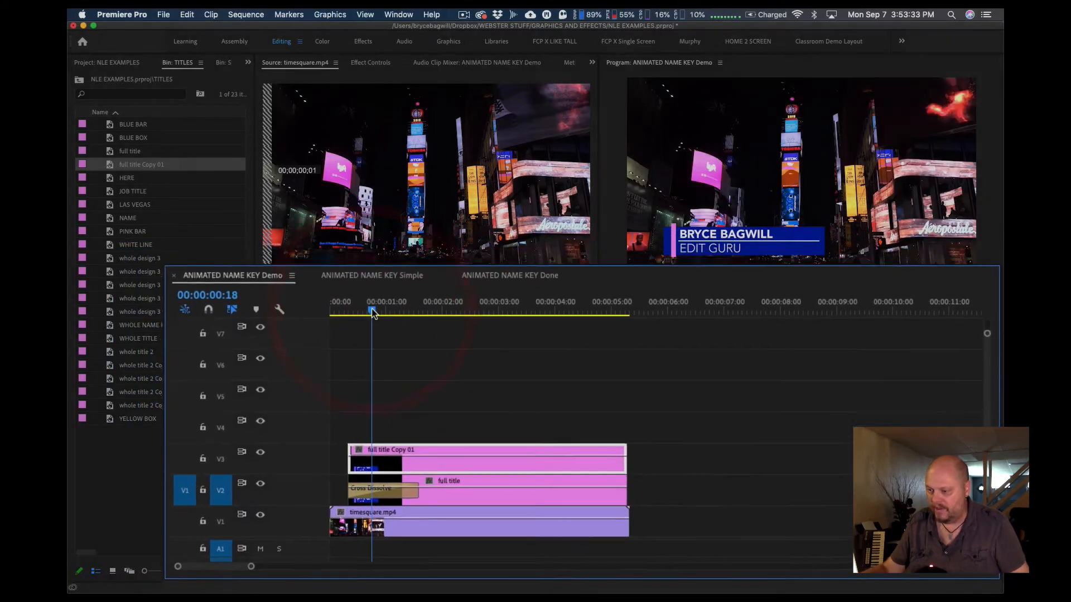
{"action": "left_click", "coordinate": [491, 491]}
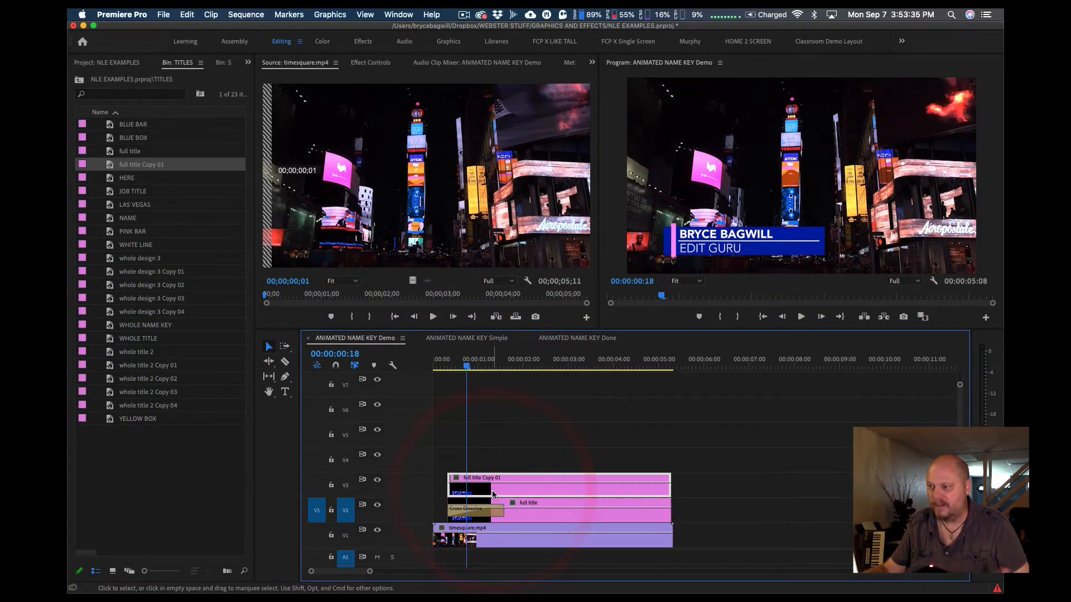
Open full title Copy 01 in the Legacy Title editor and delete the EDIT GURU text
{"action": "double_click", "coordinate": [491, 491]}
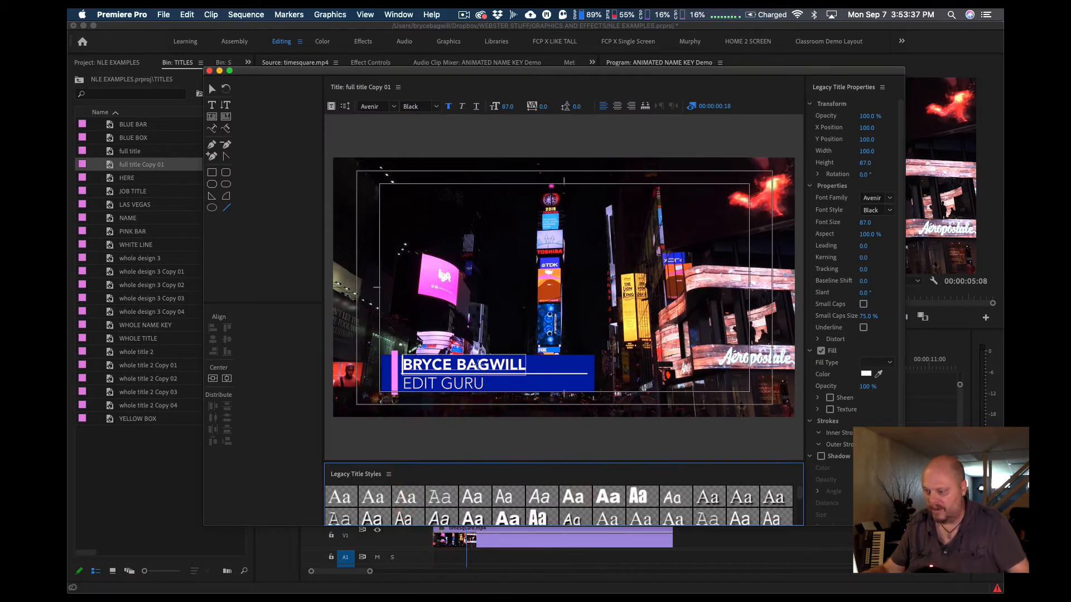
{"action": "left_click", "coordinate": [478, 366]}
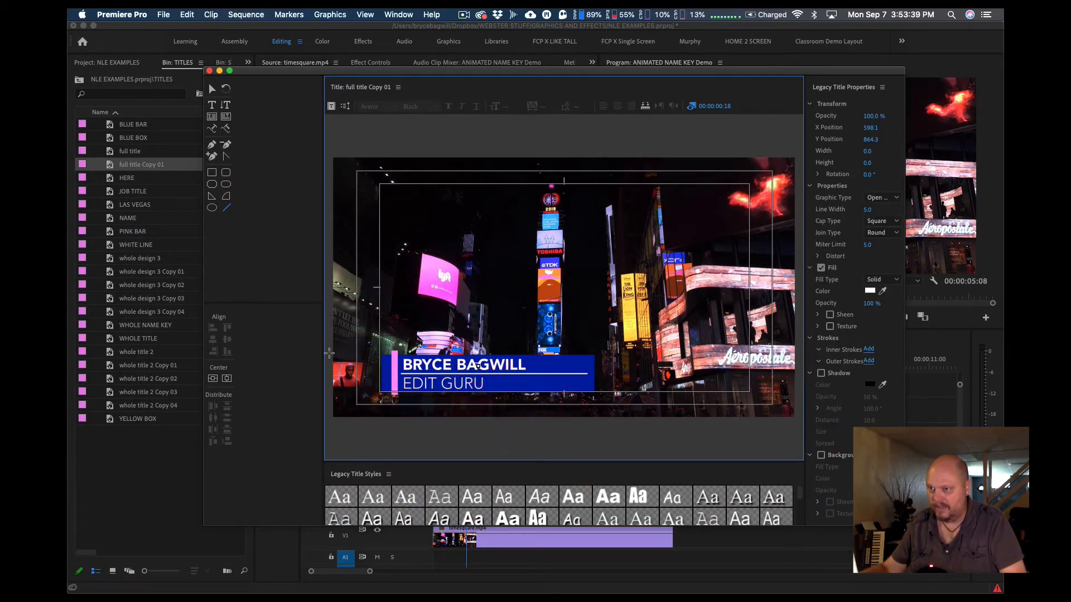
{"action": "left_click", "coordinate": [212, 89]}
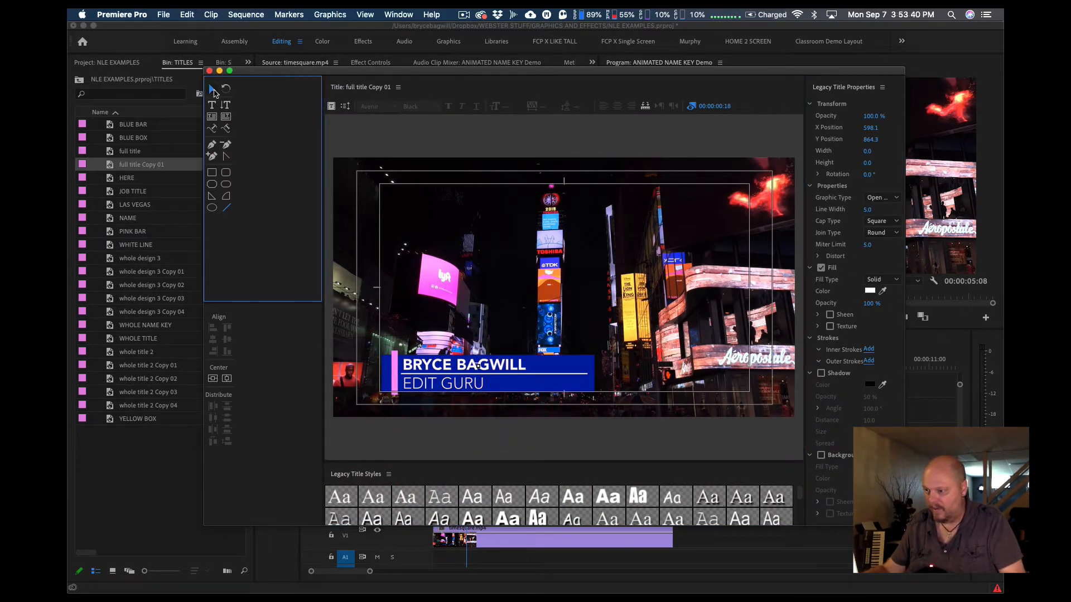
{"action": "left_click", "coordinate": [442, 365]}
{"action": "left_click", "coordinate": [455, 385]}
{"action": "key", "text": "BackSpace"}
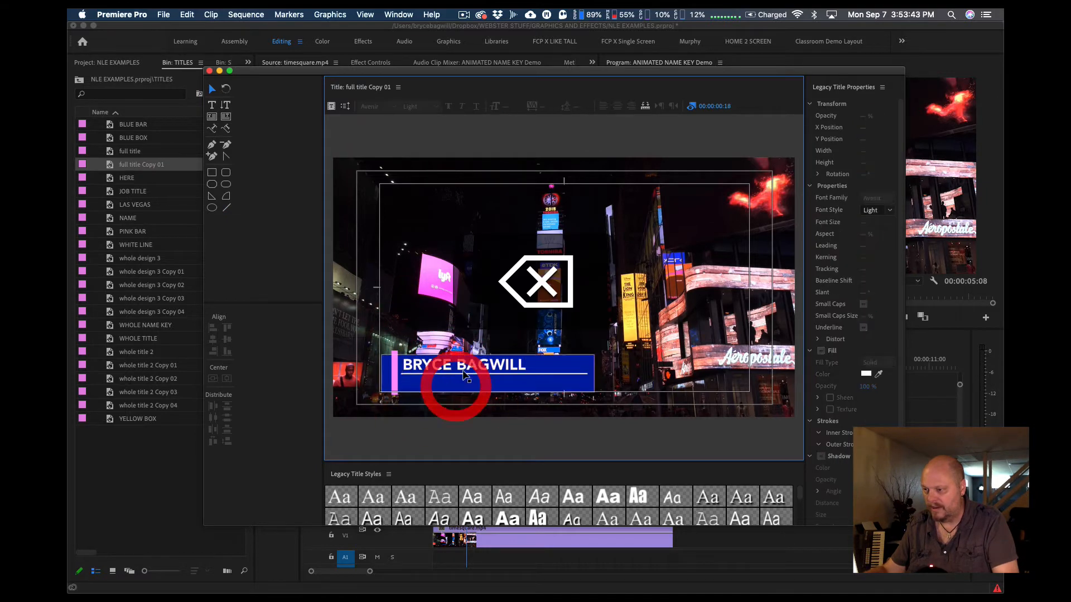
Delete the name text, white line and pink bar, then close the title editor
{"action": "left_click", "coordinate": [464, 369]}
{"action": "key", "text": "BackSpace"}
{"action": "left_click", "coordinate": [463, 375]}
{"action": "key", "text": "BackSpace"}
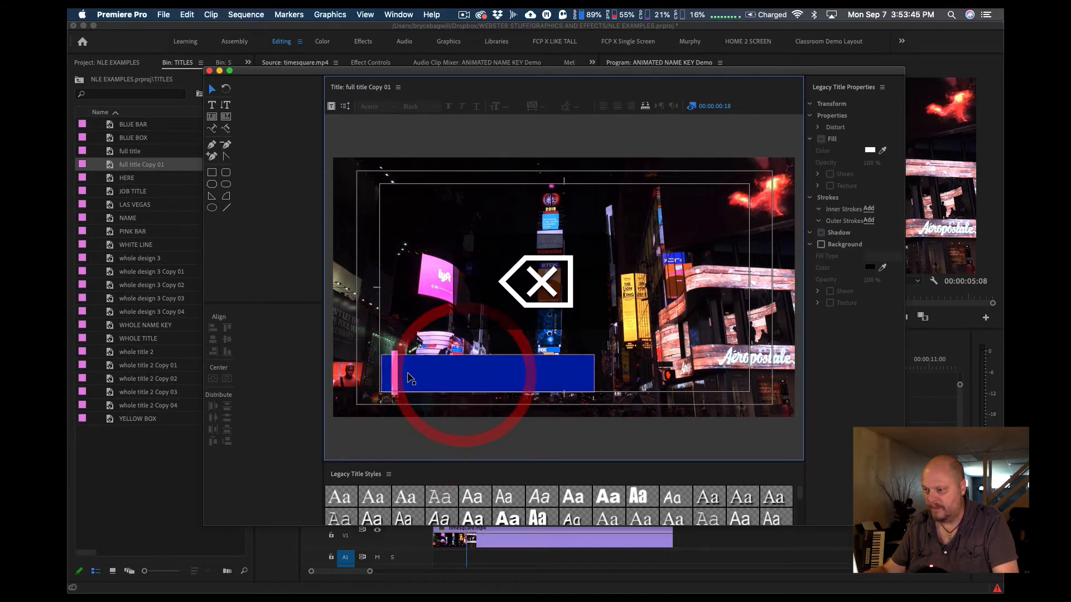
{"action": "left_click", "coordinate": [394, 373]}
{"action": "key", "text": "BackSpace"}
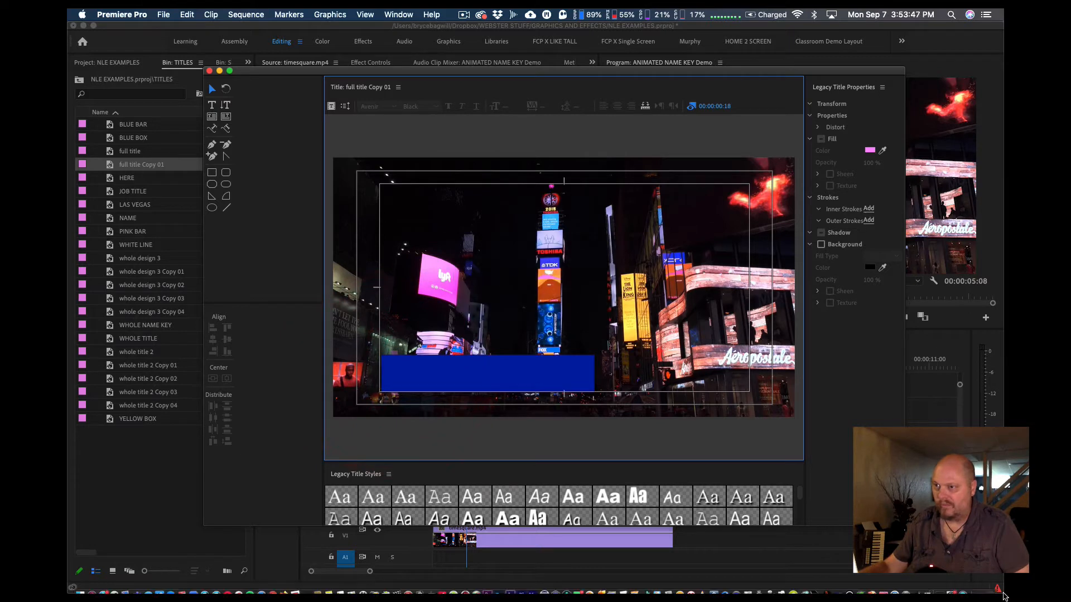
{"action": "left_click", "coordinate": [209, 70]}
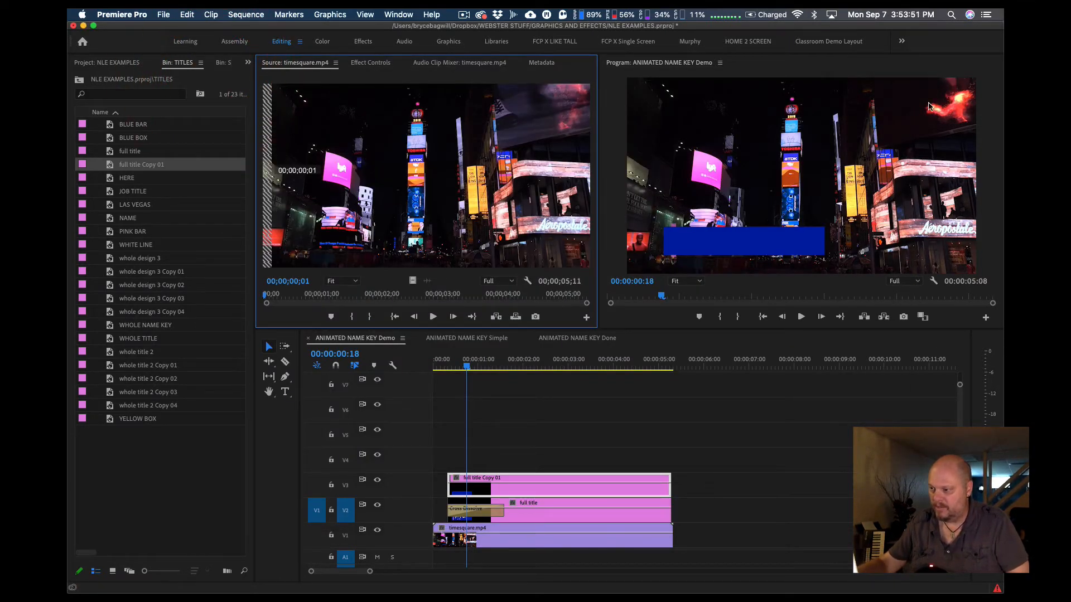
At 00:00:01:14, duplicate the full title onto V4 as Copy 02 and remove its Cross Dissolve
{"action": "left_click_drag", "start_coordinate": [467, 366], "coordinate": [506, 367]}
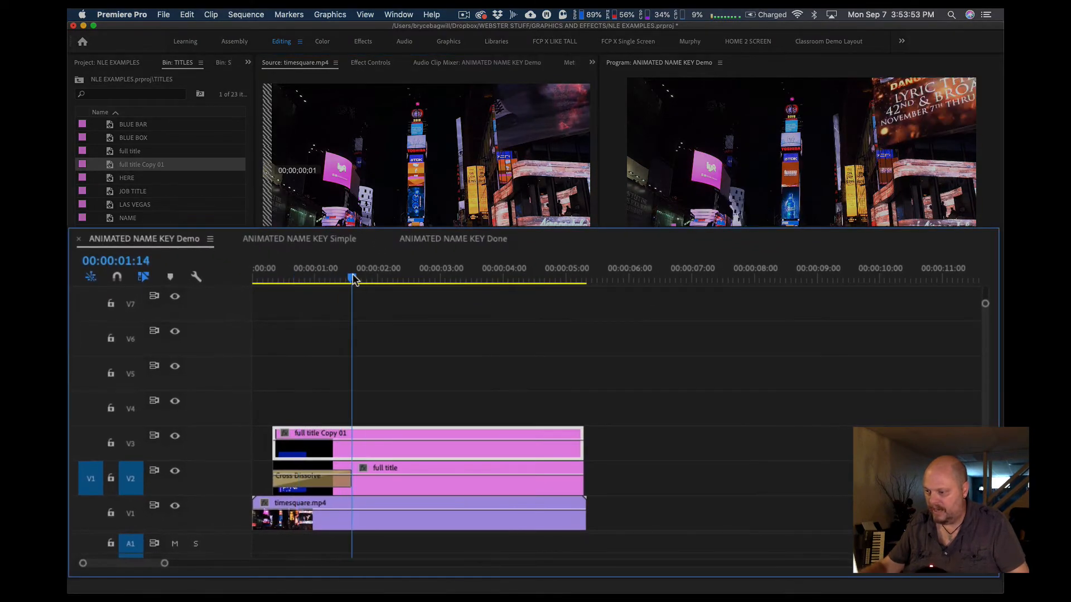
{"action": "left_click", "coordinate": [372, 480]}
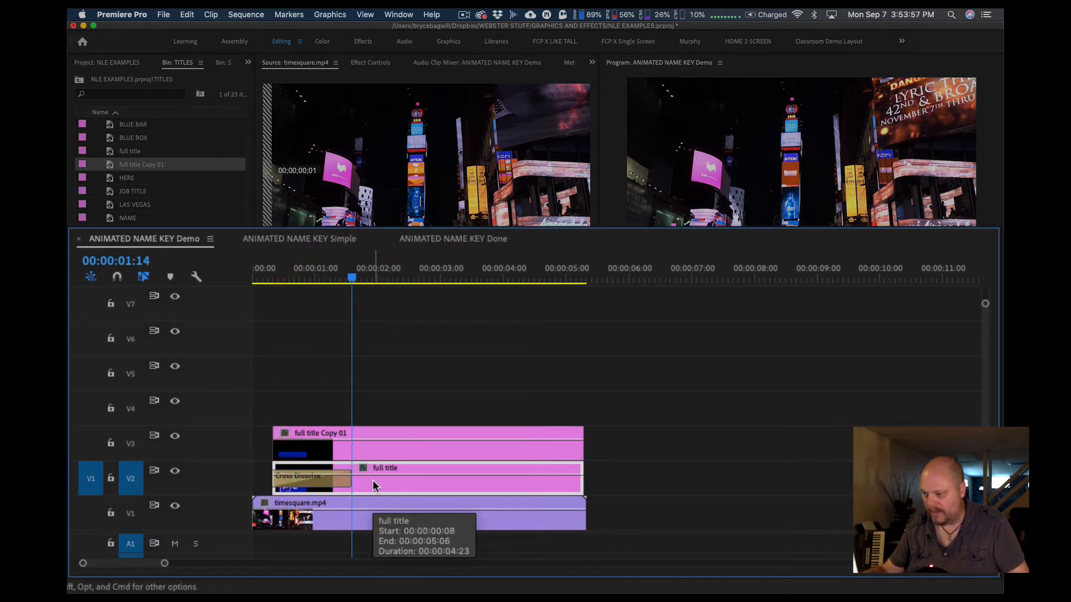
{"action": "key", "text": "alt"}
{"action": "left_click_drag", "start_coordinate": [372, 483], "coordinate": [371, 401]}
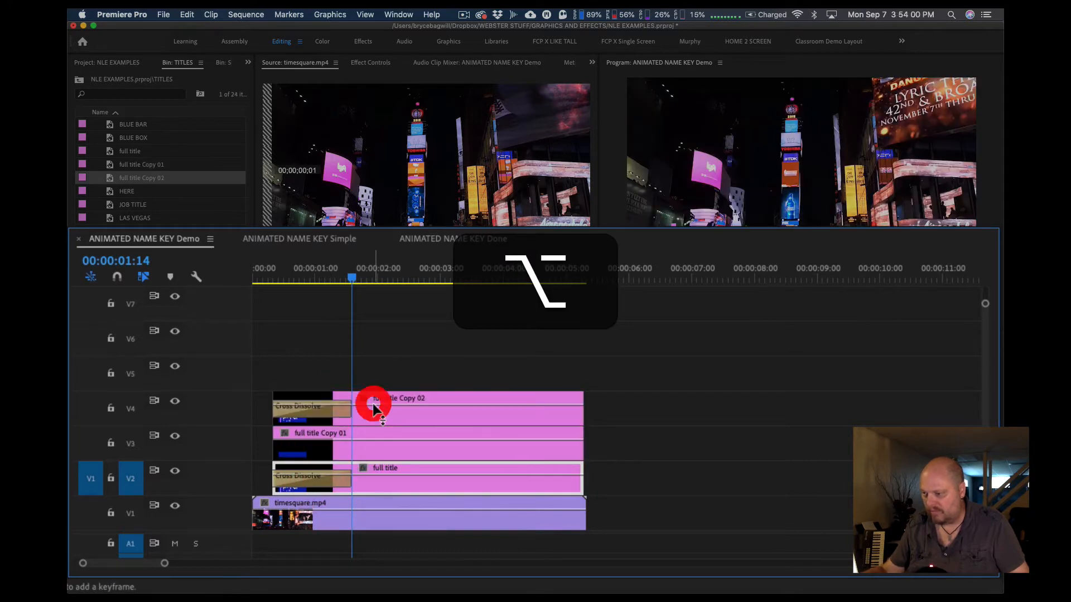
{"action": "left_click", "coordinate": [339, 410]}
{"action": "key", "text": "BackSpace"}
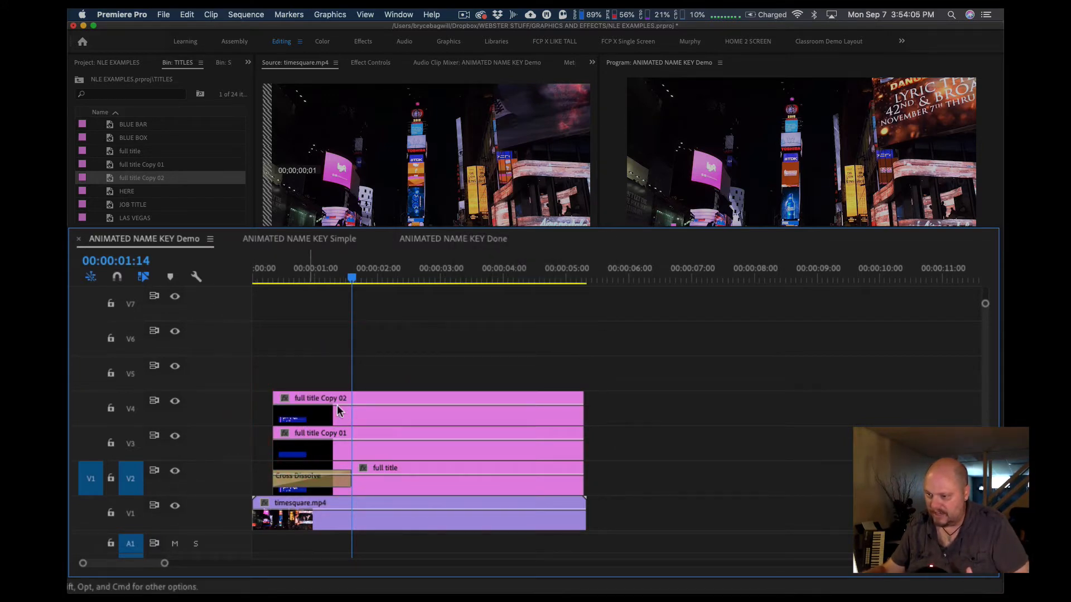
Hide the V2 track's output and select full title Copy 02
{"action": "key", "text": "grave"}
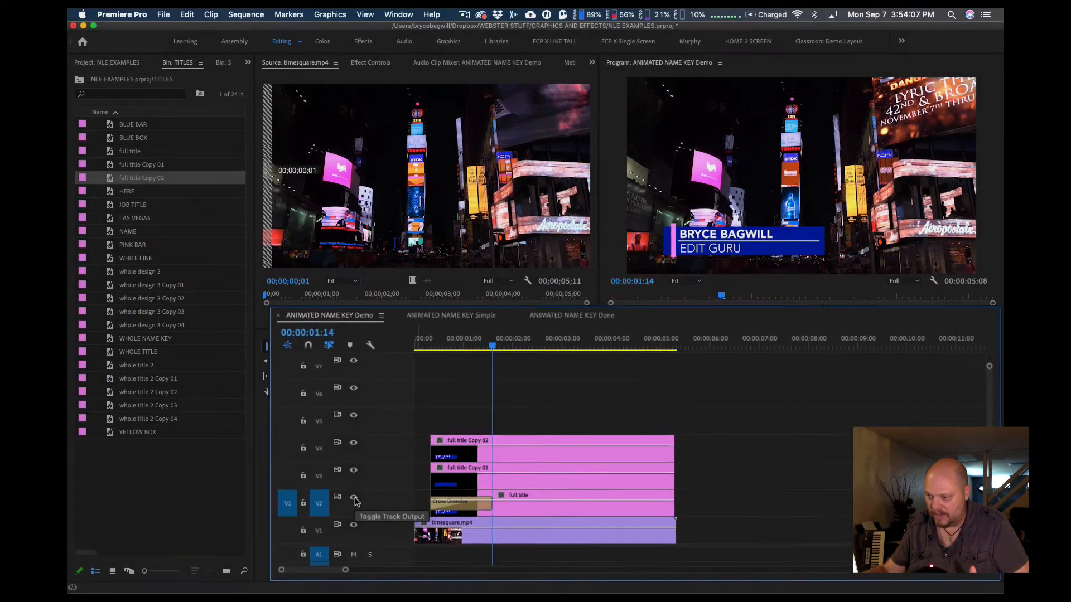
{"action": "left_click", "coordinate": [377, 506]}
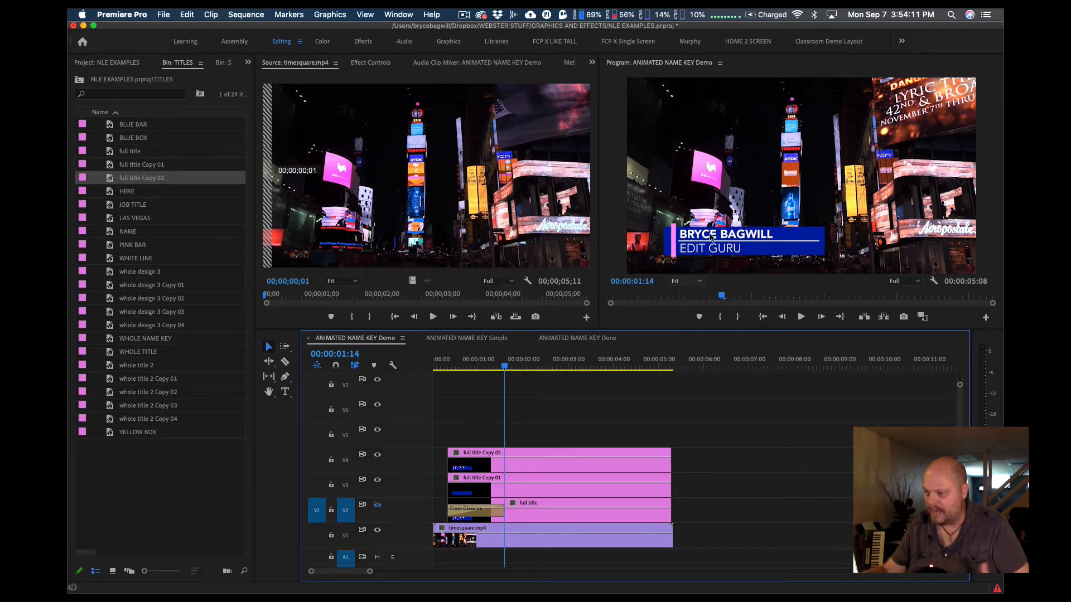
{"action": "left_click", "coordinate": [505, 466]}
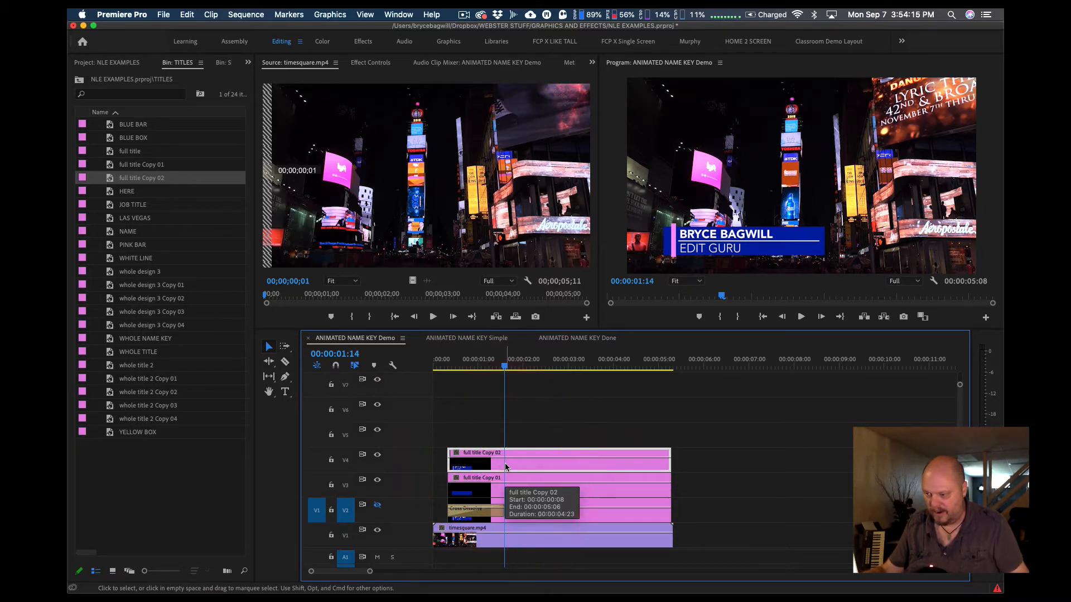
Open full title Copy 02 in the title editor and delete its name text
{"action": "double_click", "coordinate": [505, 467]}
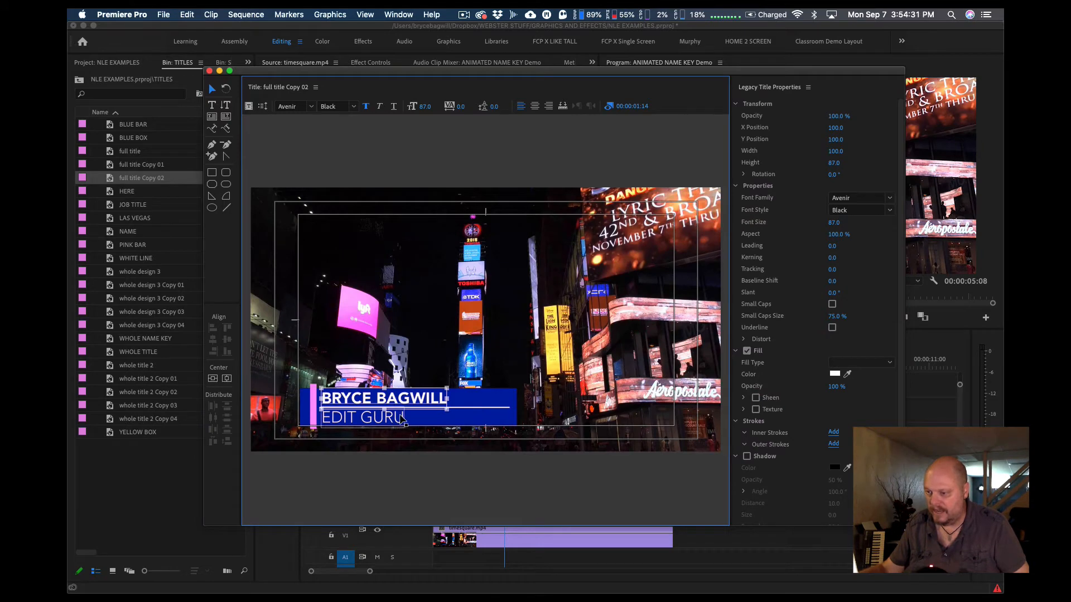
{"action": "left_click", "coordinate": [402, 420]}
{"action": "left_click", "coordinate": [358, 419]}
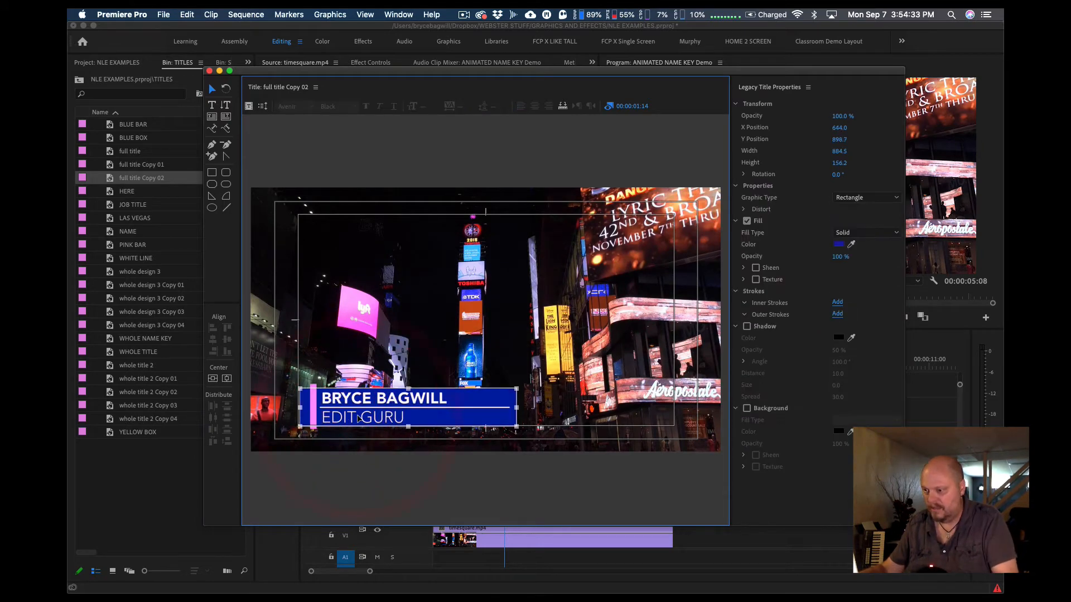
{"action": "key", "text": "BackSpace"}
{"action": "left_click", "coordinate": [371, 399]}
{"action": "key", "text": "BackSpace"}
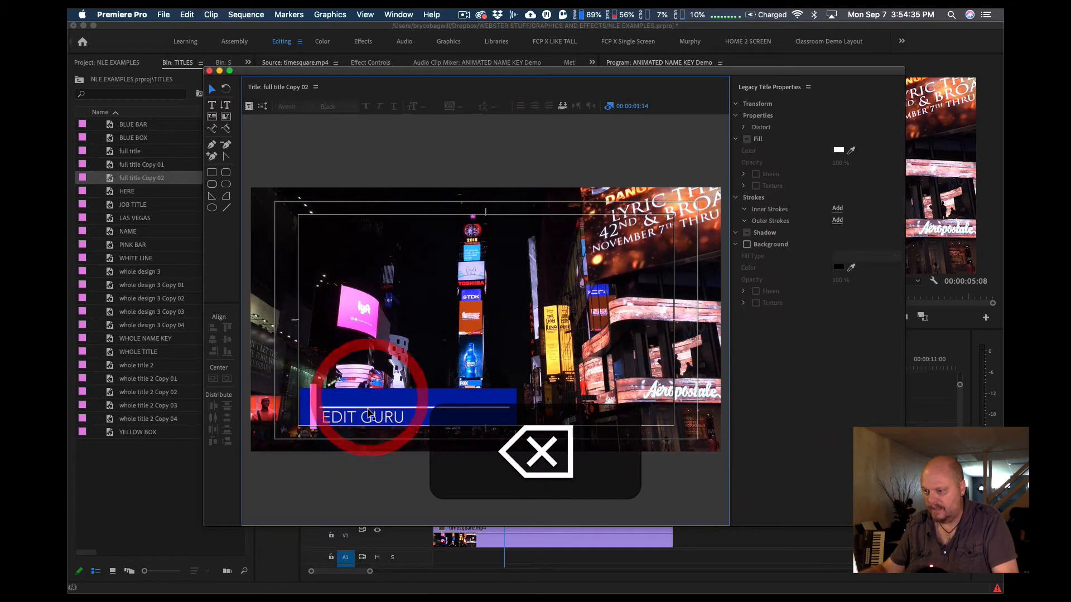
Delete the EDIT GURU text and the white line, leaving the blue and pink bars
{"action": "left_click", "coordinate": [367, 416]}
{"action": "key", "text": "BackSpace"}
{"action": "left_click", "coordinate": [373, 408]}
{"action": "key", "text": "BackSpace"}
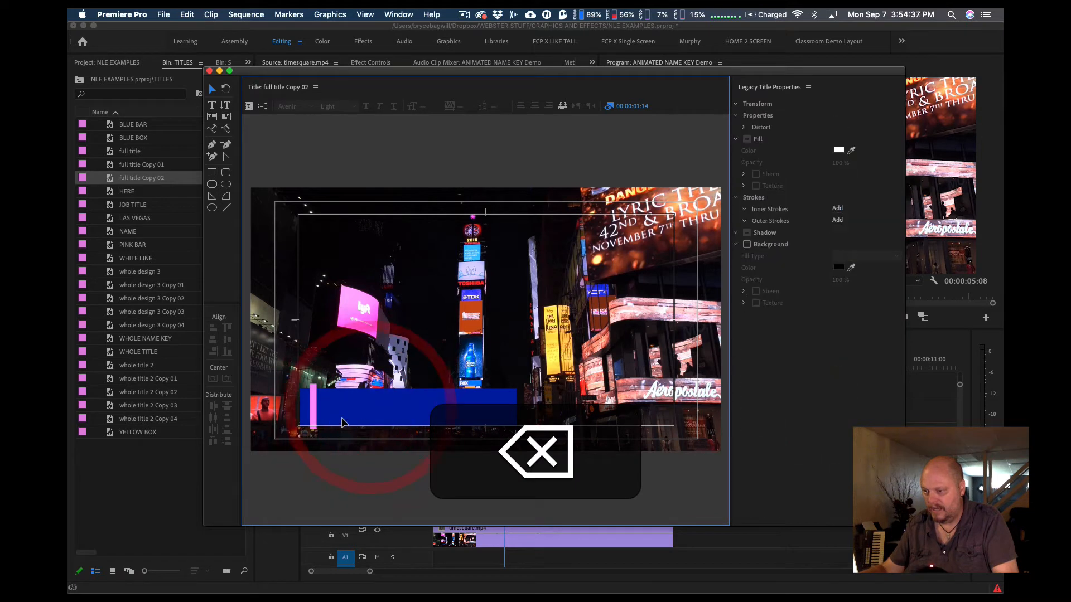
{"action": "left_click", "coordinate": [446, 423]}
{"action": "left_click", "coordinate": [495, 406]}
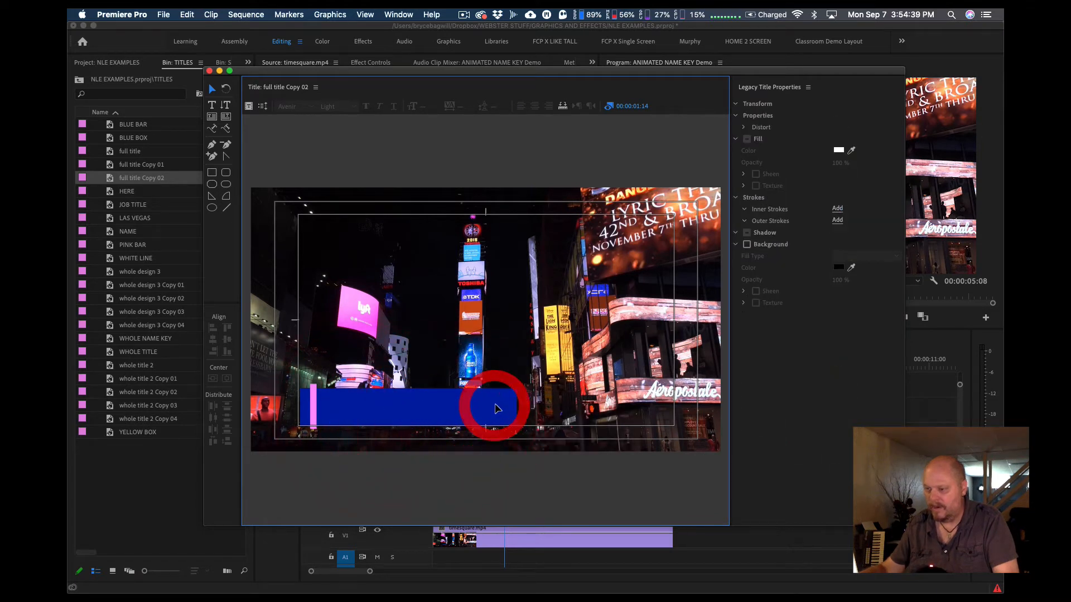
{"action": "left_click", "coordinate": [397, 417]}
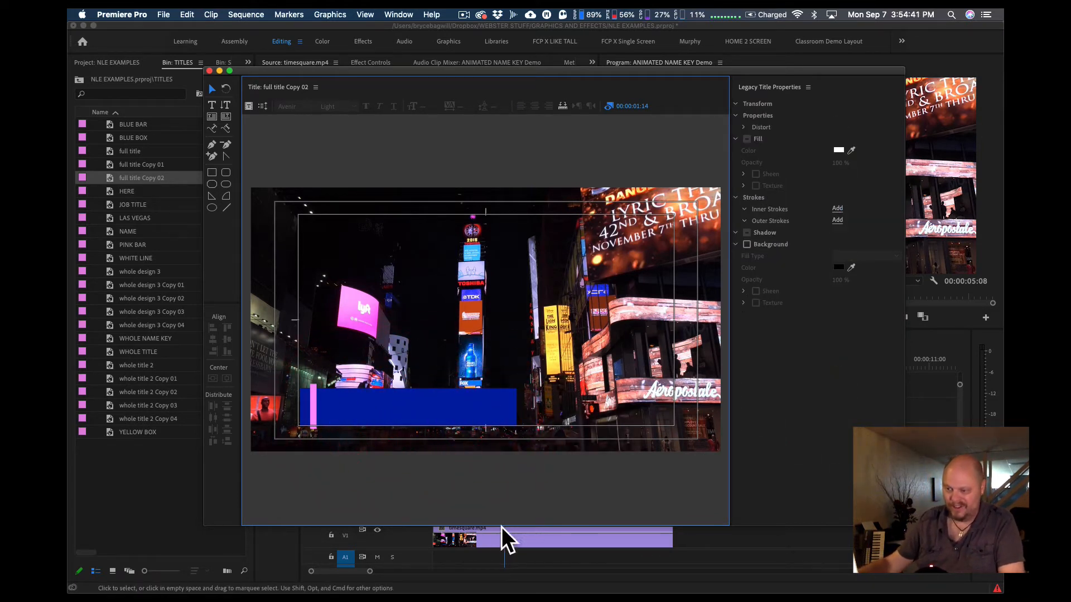
{"action": "left_click", "coordinate": [363, 402]}
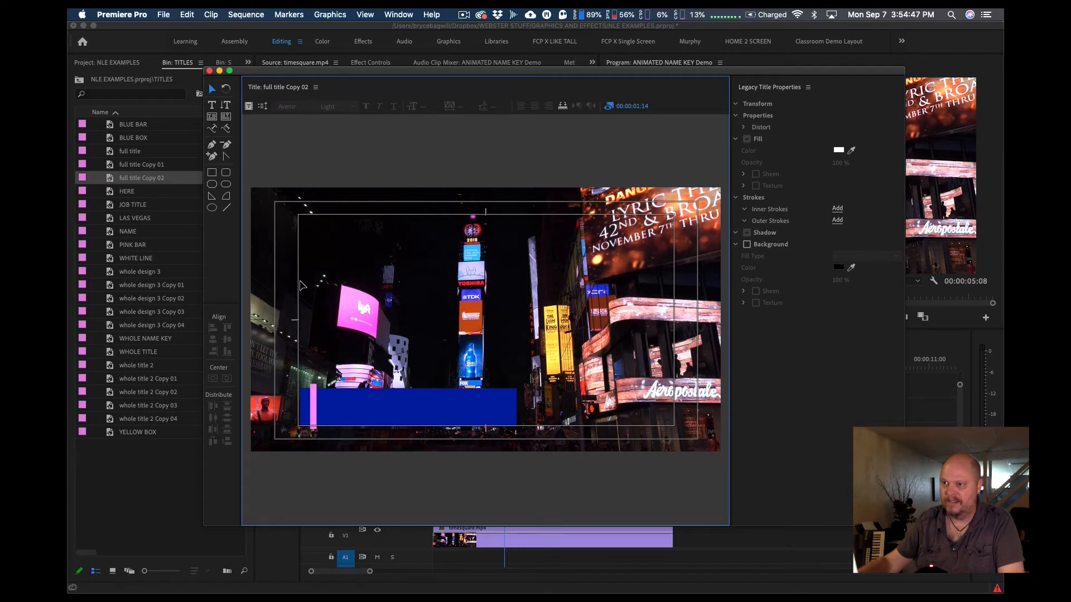
Close the title editor and toggle track V3 off and on to check its layer
{"action": "left_click", "coordinate": [210, 74]}
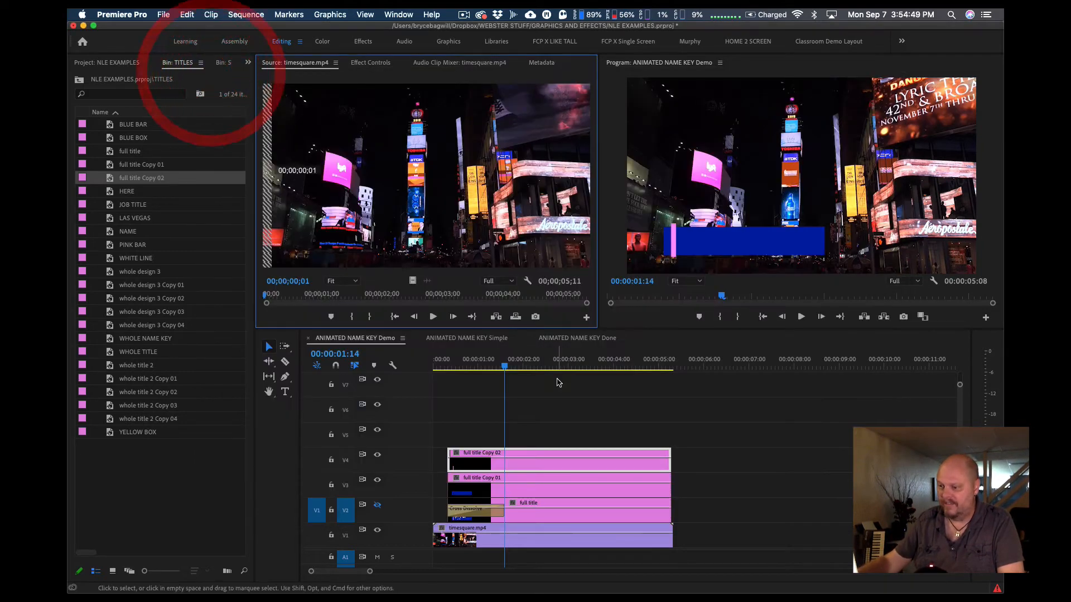
{"action": "left_click", "coordinate": [377, 482]}
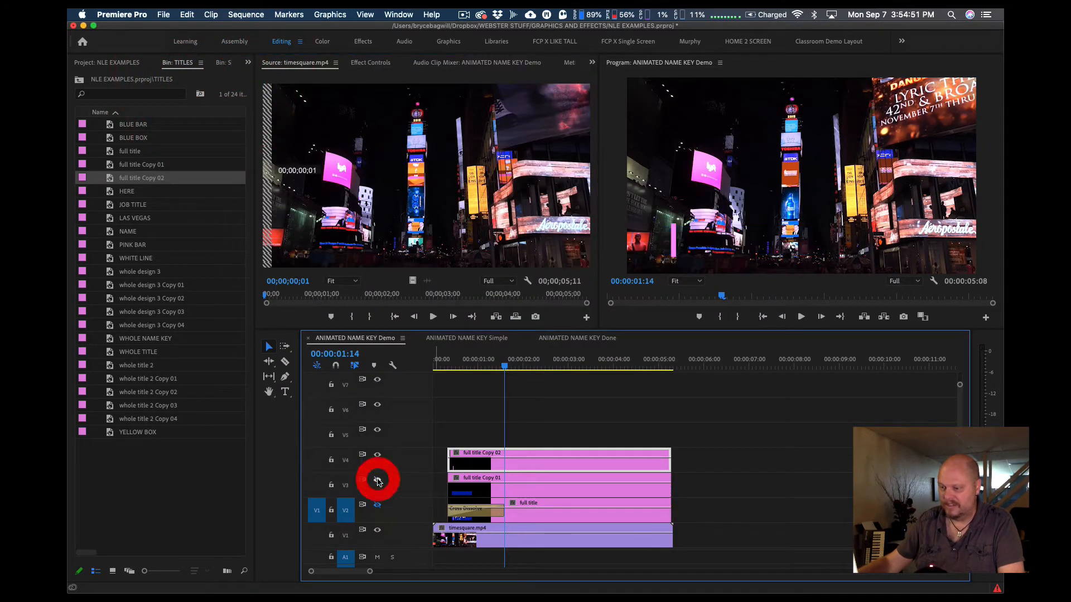
{"action": "left_click", "coordinate": [378, 482]}
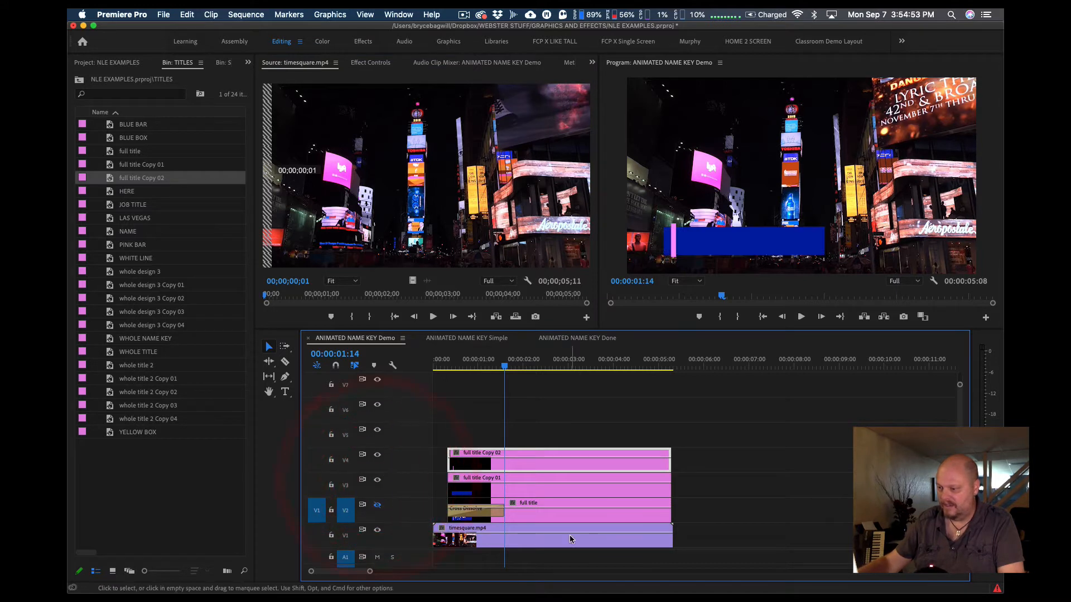
Duplicate the full title onto V5 as Copy 03, remove its dissolve, and open it for editing
{"action": "left_click", "coordinate": [523, 518]}
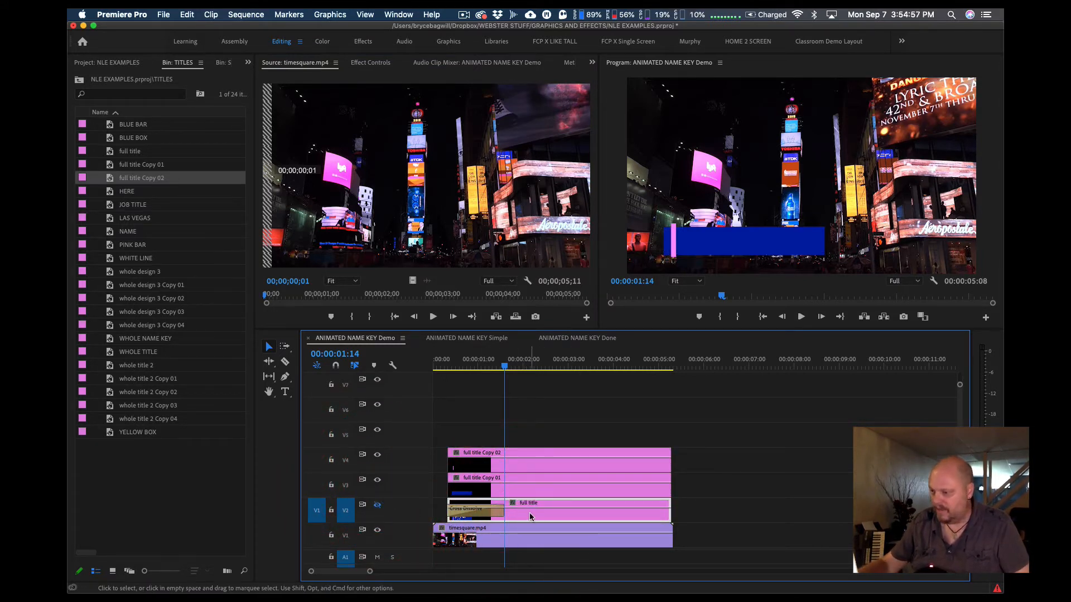
{"action": "left_click_drag", "start_coordinate": [530, 517], "coordinate": [531, 430]}
{"action": "left_click", "coordinate": [484, 440]}
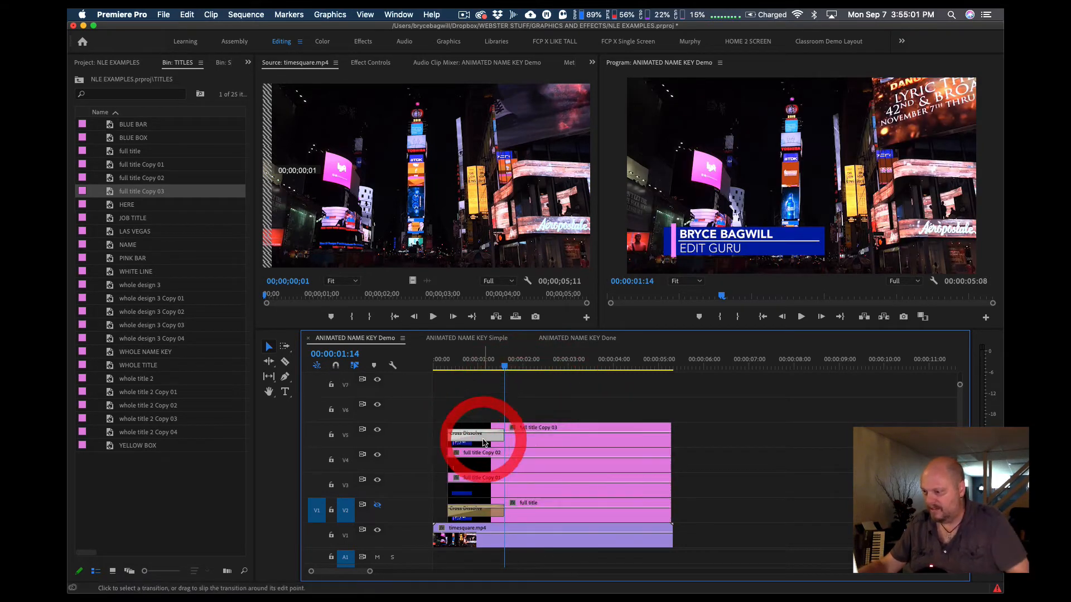
{"action": "key", "text": "BackSpace"}
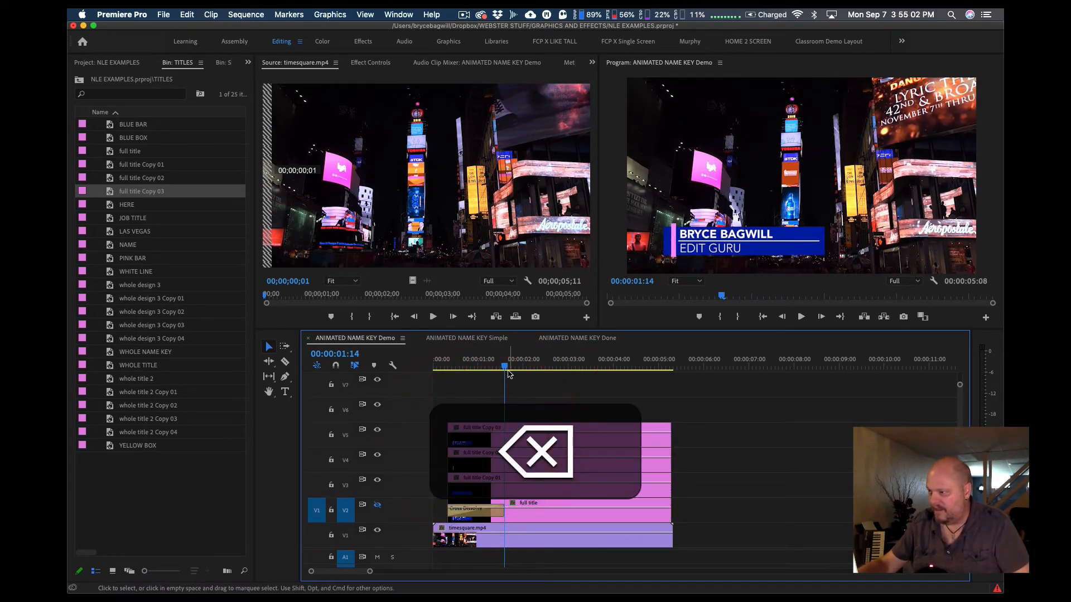
{"action": "left_click", "coordinate": [508, 369]}
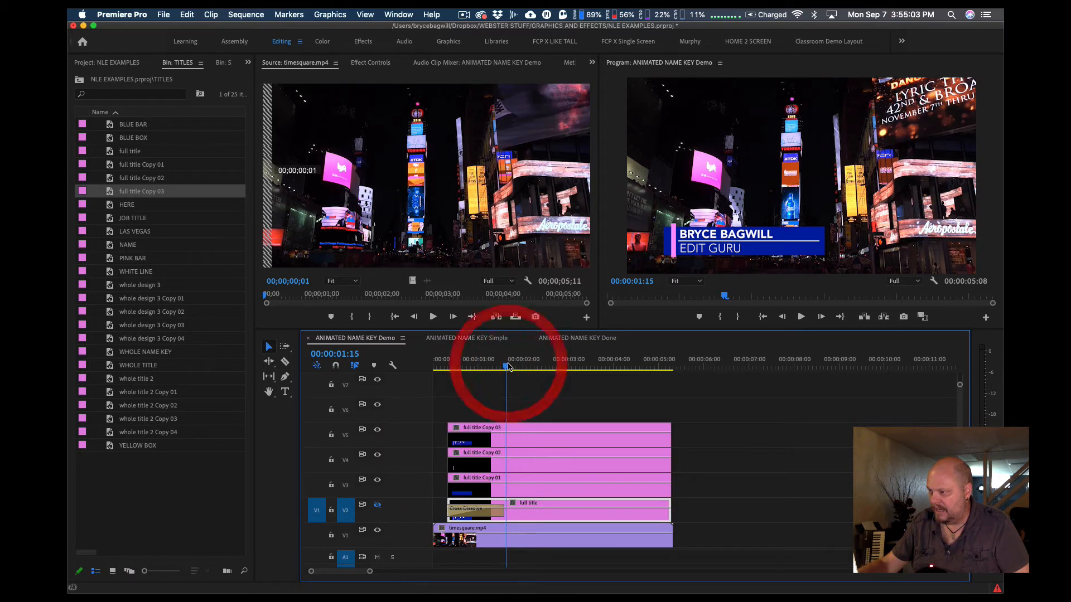
{"action": "left_click", "coordinate": [514, 442]}
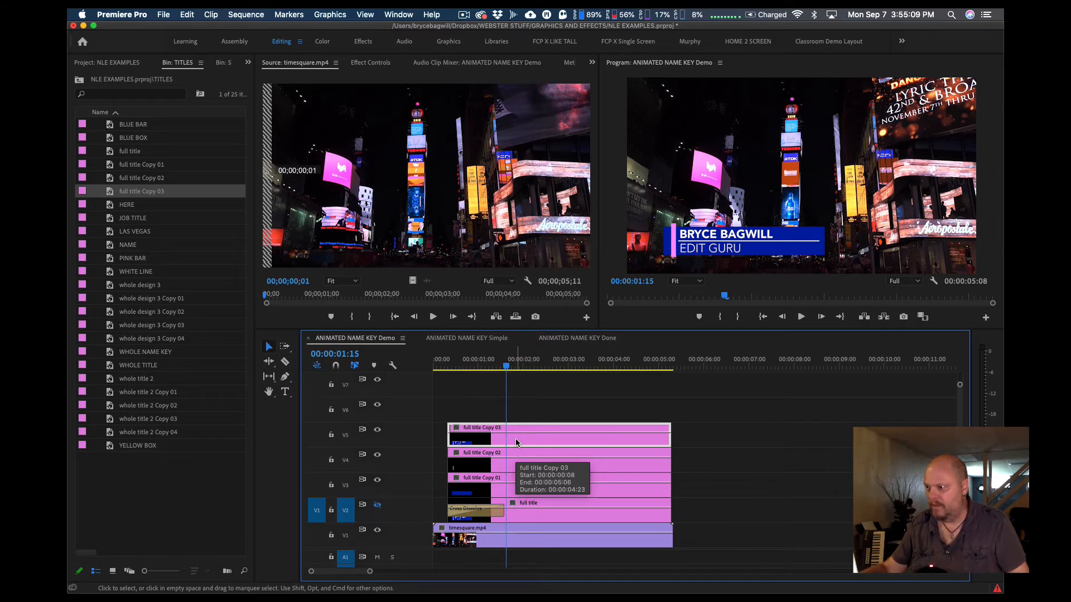
{"action": "double_click", "coordinate": [516, 442]}
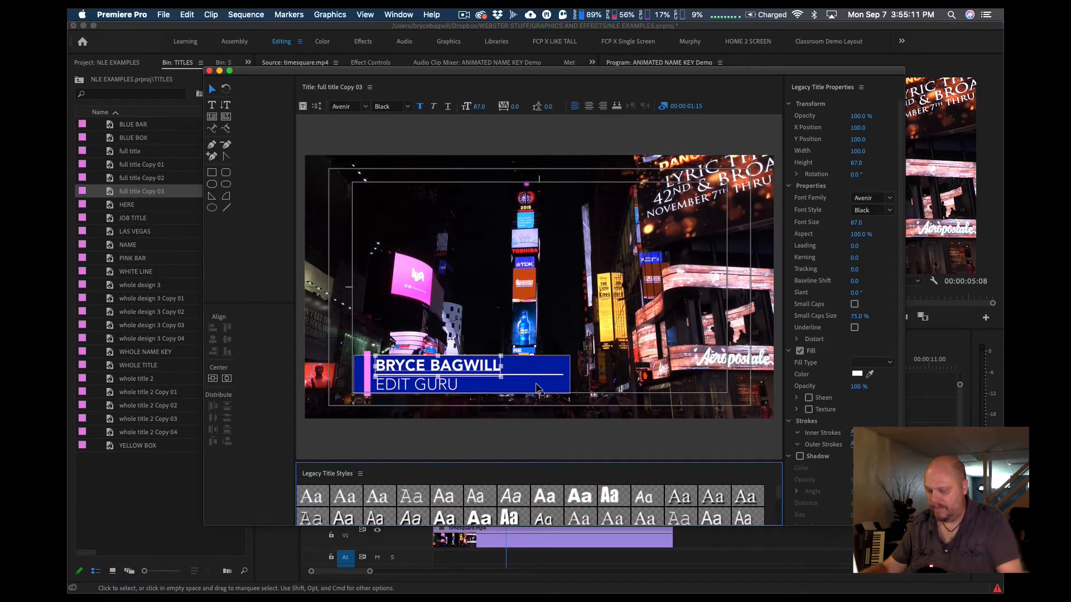
Delete the extra shape, white line, EDIT GURU text and pink bar from Copy 03, then close the editor
{"action": "left_click", "coordinate": [536, 383]}
{"action": "key", "text": "BackSpace"}
{"action": "left_click", "coordinate": [531, 377]}
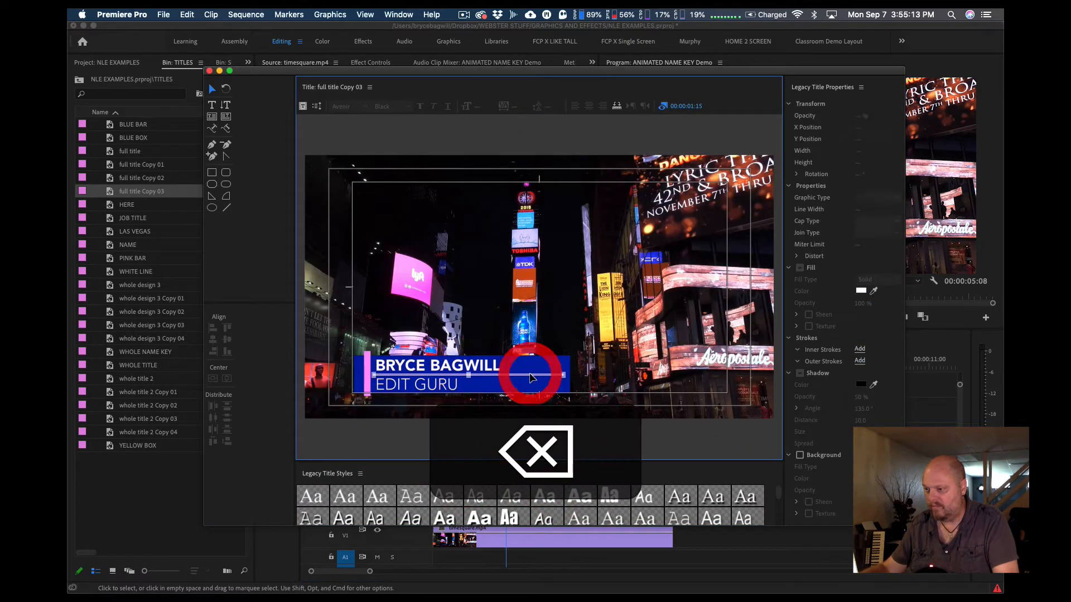
{"action": "key", "text": "BackSpace"}
{"action": "left_click", "coordinate": [446, 379]}
{"action": "key", "text": "BackSpace"}
{"action": "left_click", "coordinate": [367, 381]}
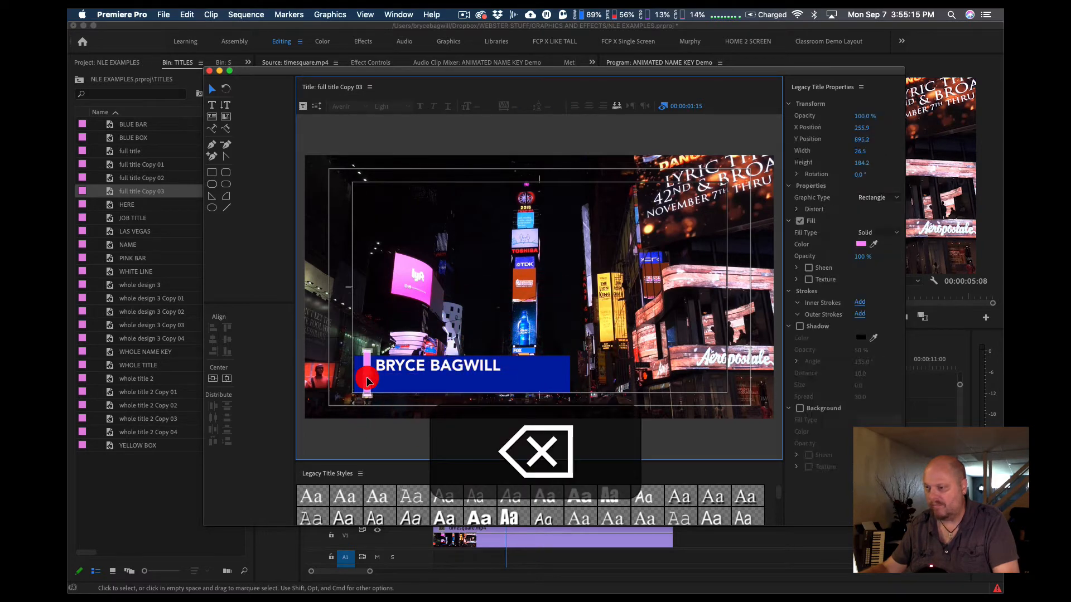
{"action": "key", "text": "BackSpace"}
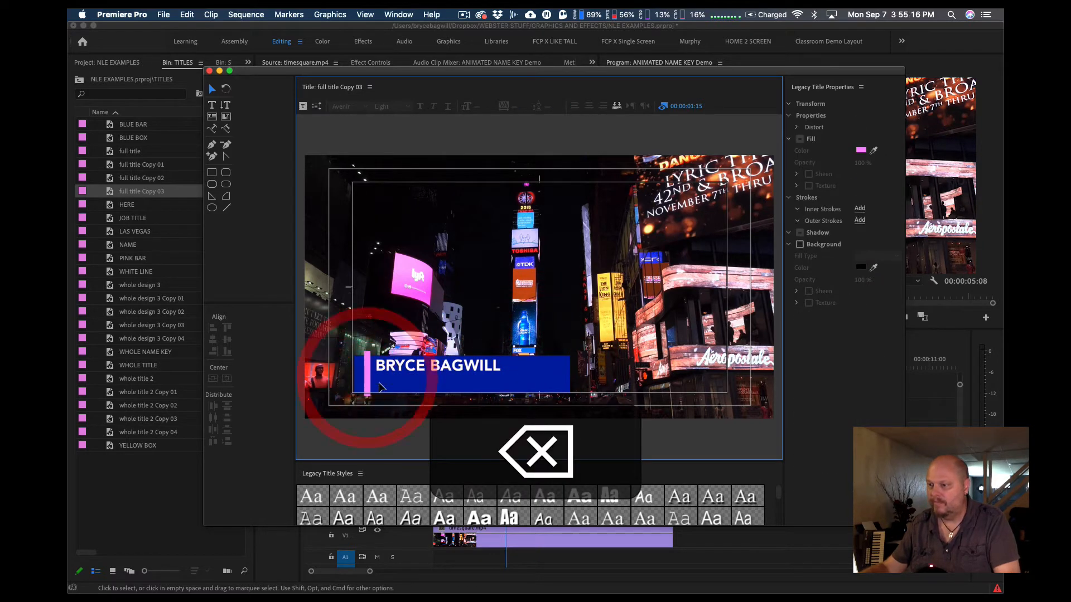
{"action": "left_click", "coordinate": [210, 72]}
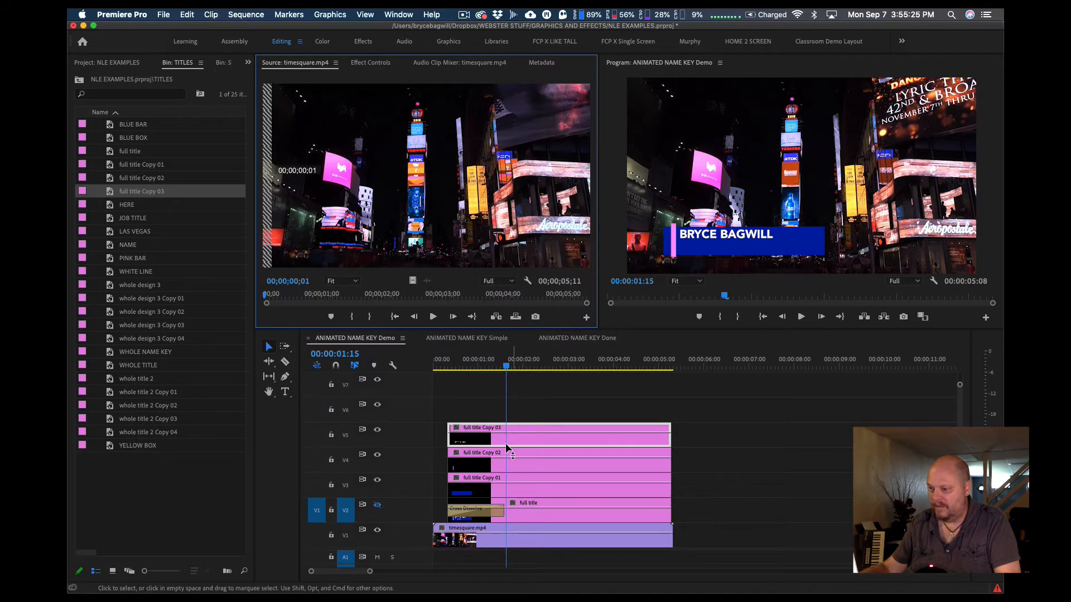
Toggle V5 off and on to check the name layer, then duplicate the full title onto V6
{"action": "left_click", "coordinate": [377, 432]}
{"action": "left_click", "coordinate": [377, 432]}
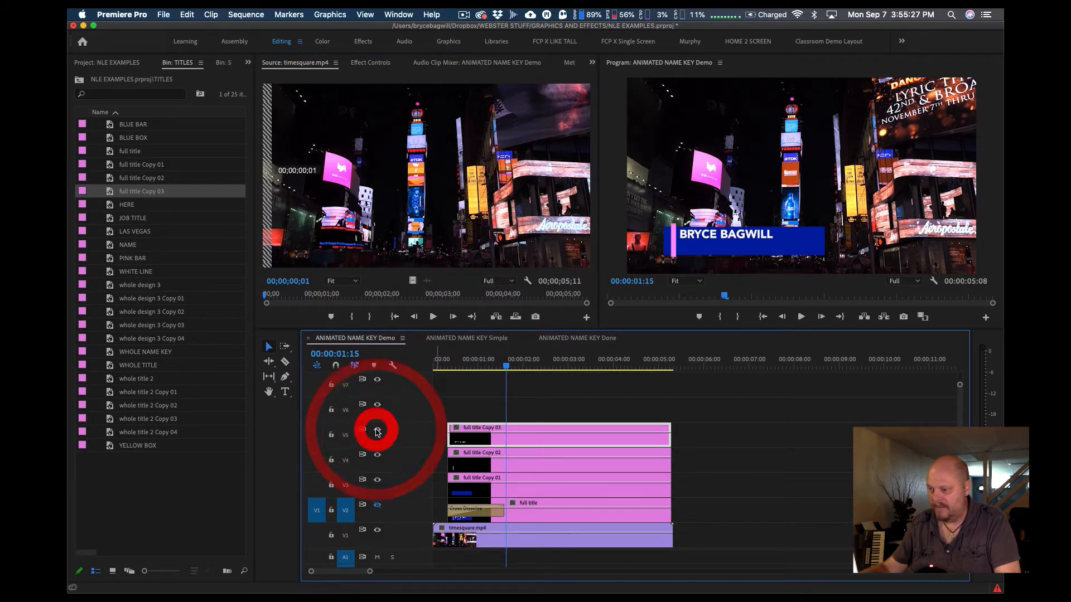
{"action": "left_click", "coordinate": [533, 514]}
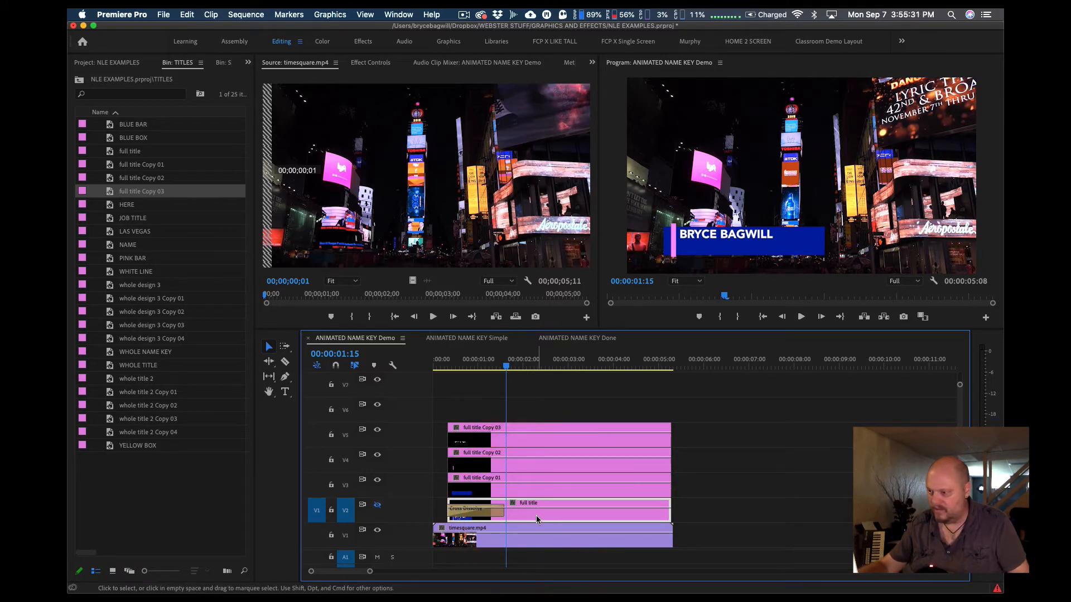
{"action": "left_click_drag", "start_coordinate": [537, 516], "coordinate": [541, 412]}
Remove the V6 copy's dissolve, open full title Copy 04, and delete its name text and blue bar
{"action": "left_click", "coordinate": [491, 413]}
{"action": "key", "text": "BackSpace"}
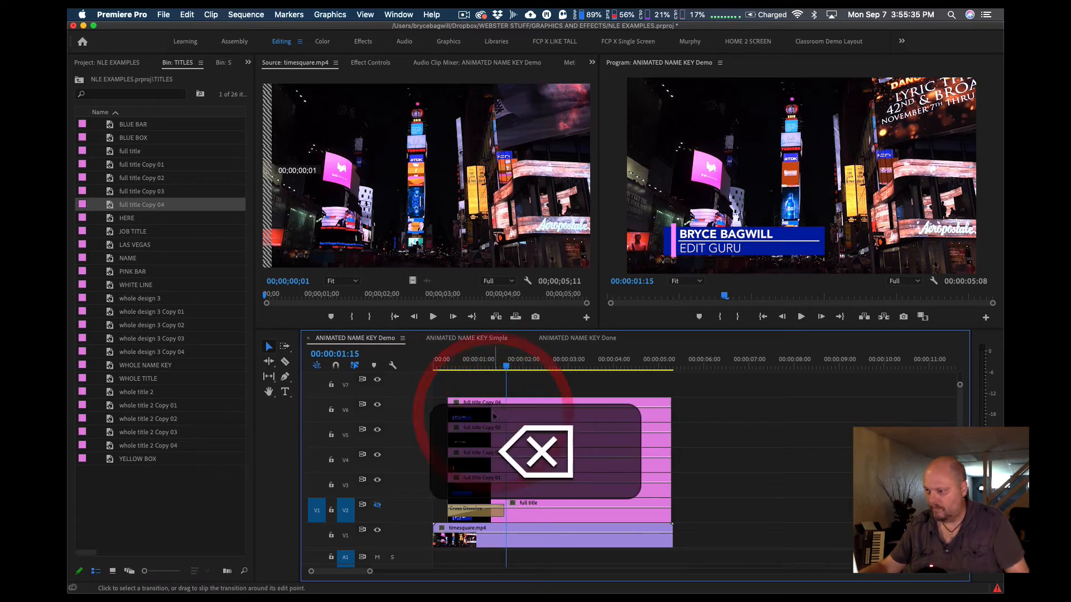
{"action": "double_click", "coordinate": [512, 414]}
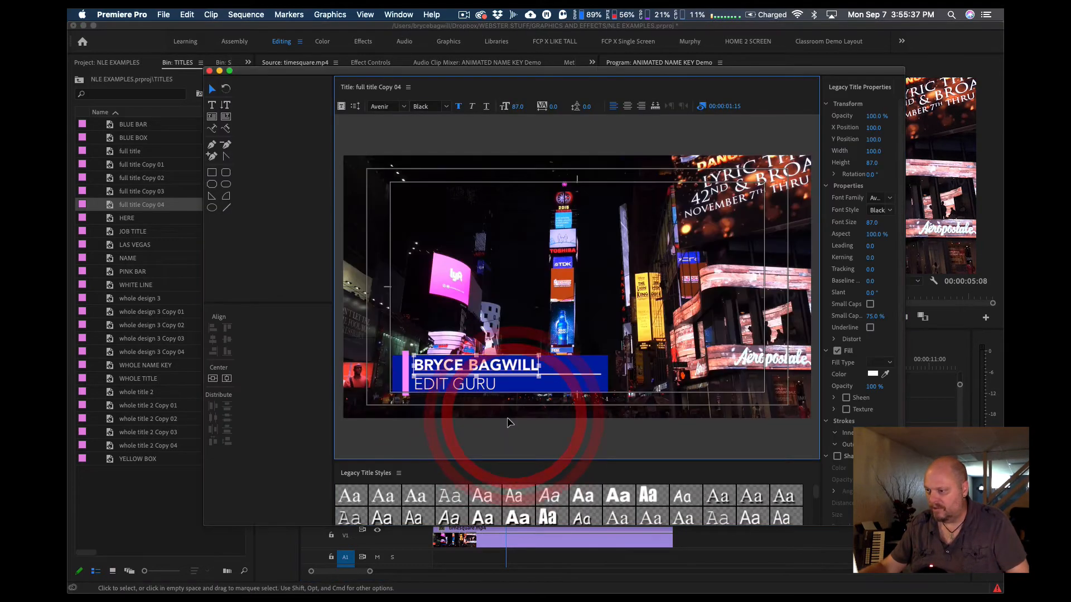
{"action": "left_click", "coordinate": [477, 371]}
{"action": "key", "text": "BackSpace"}
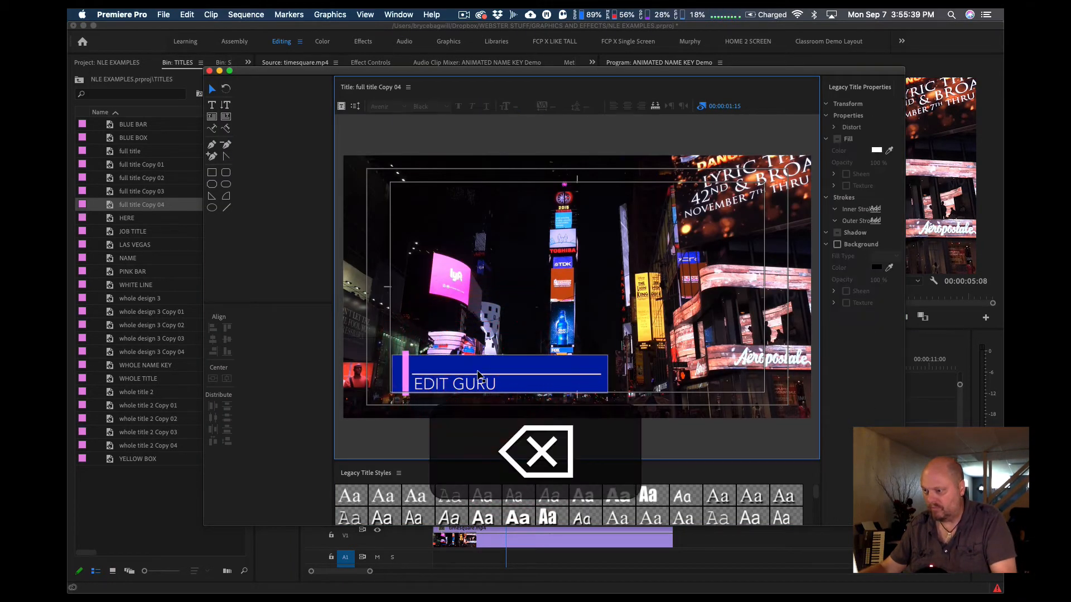
{"action": "left_click", "coordinate": [479, 374]}
{"action": "key", "text": "BackSpace"}
Delete the white underline and pink bar, leaving only EDIT GURU, close the editor and hide V6
{"action": "left_click", "coordinate": [483, 368]}
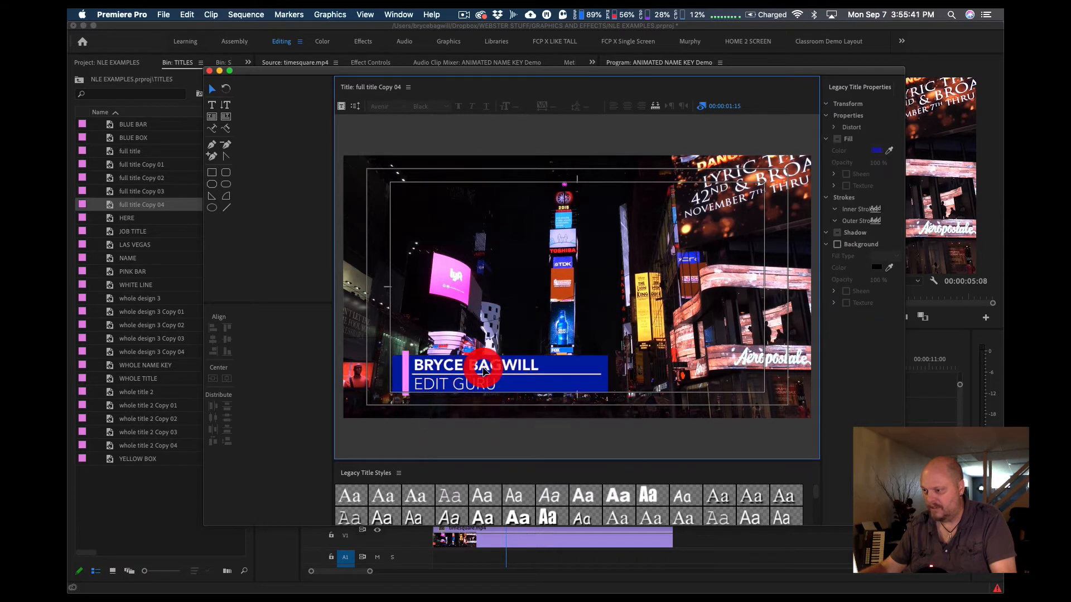
{"action": "key", "text": "BackSpace"}
{"action": "left_click", "coordinate": [557, 372]}
{"action": "key", "text": "BackSpace"}
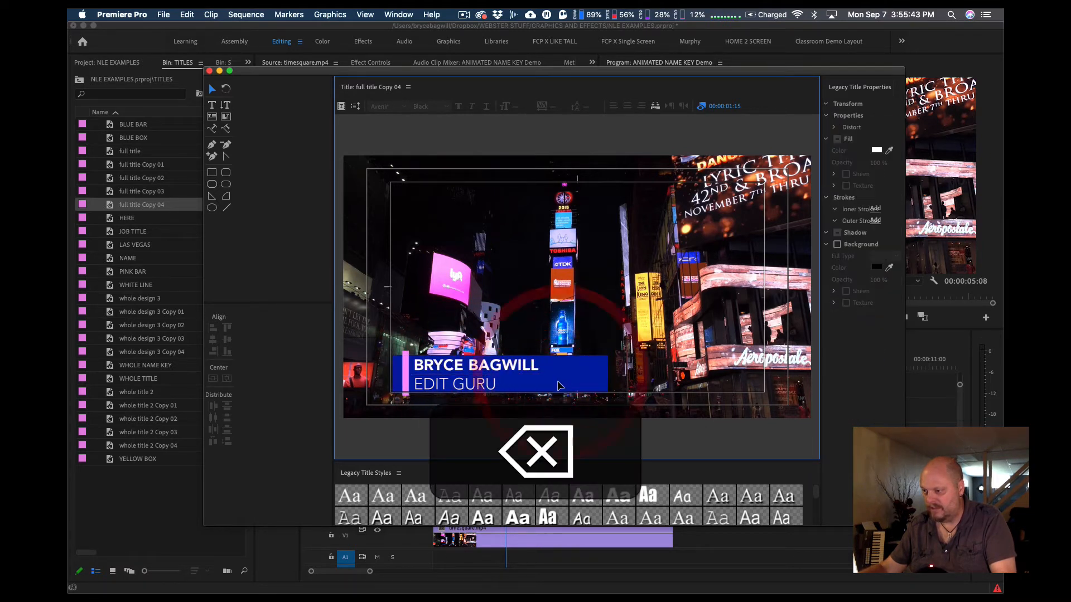
{"action": "left_click", "coordinate": [554, 378]}
{"action": "left_click", "coordinate": [411, 385]}
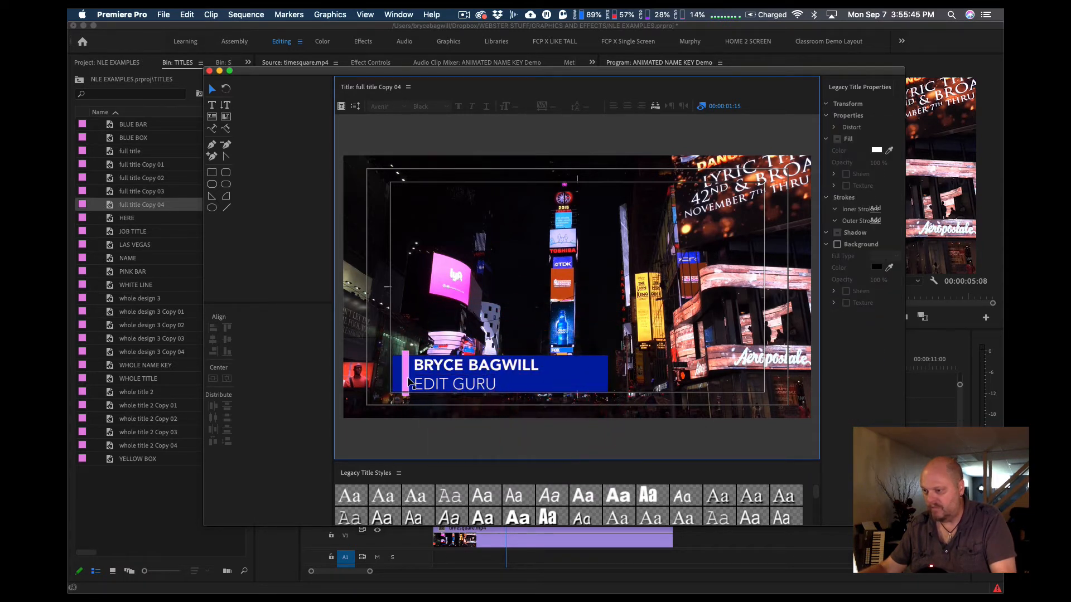
{"action": "left_click", "coordinate": [403, 380]}
{"action": "key", "text": "BackSpace"}
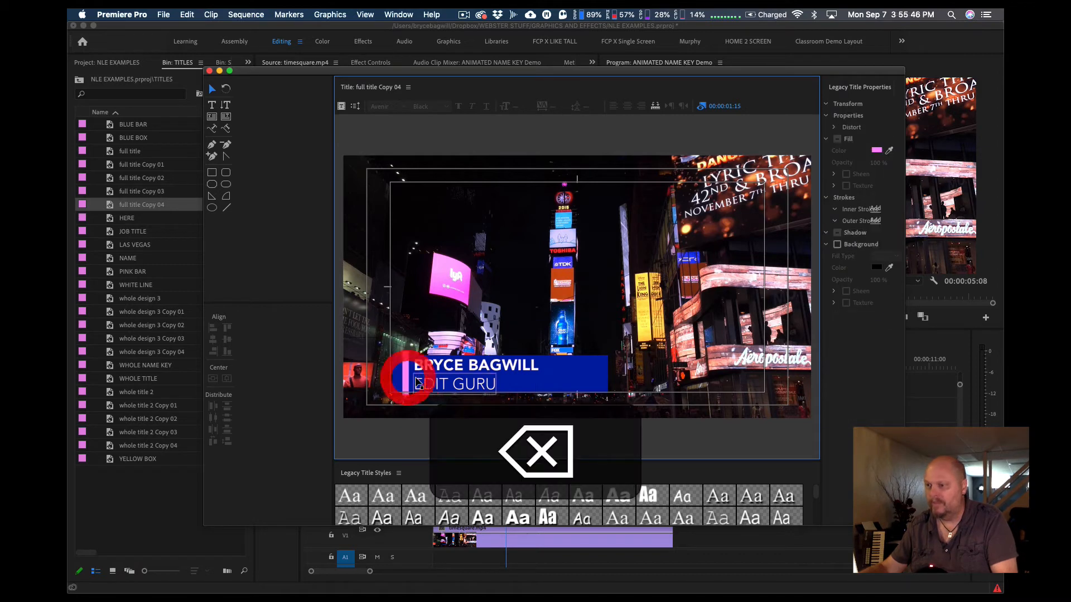
{"action": "left_click", "coordinate": [210, 71]}
{"action": "left_click", "coordinate": [377, 406]}
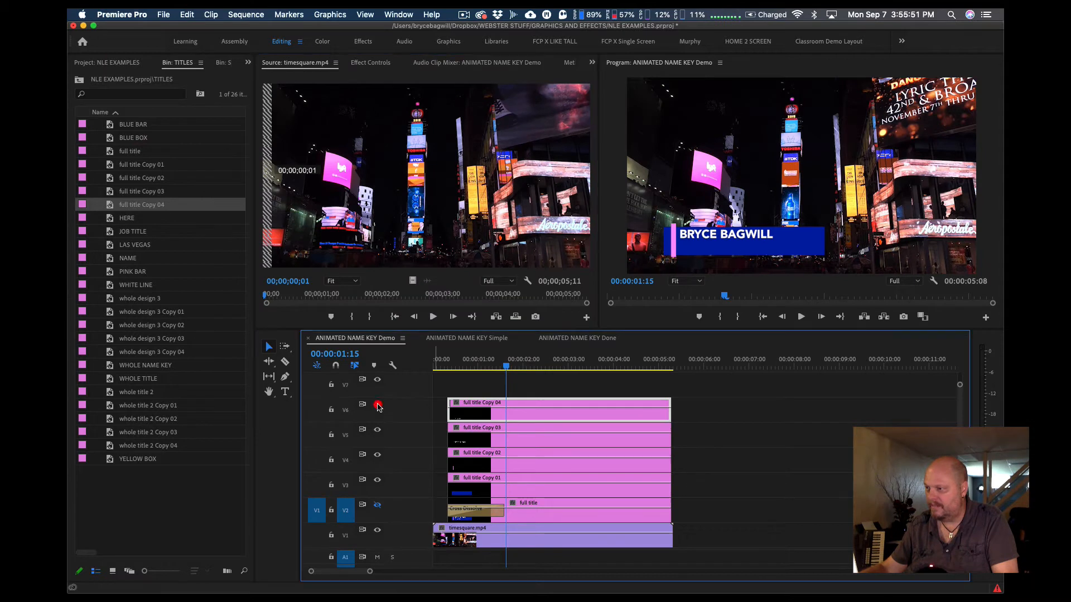
Show V6 again, duplicate the full title onto V7 as Copy 05, and remove its dissolve
{"action": "left_click", "coordinate": [377, 405]}
{"action": "left_click", "coordinate": [378, 405]}
{"action": "left_click", "coordinate": [377, 405]}
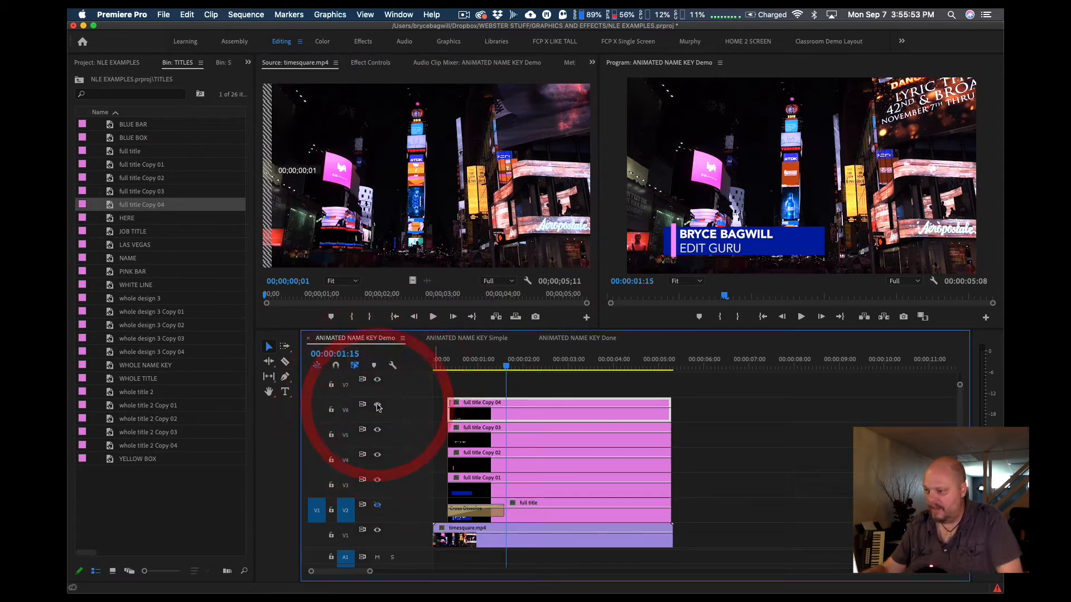
{"action": "left_click_drag", "start_coordinate": [534, 514], "coordinate": [535, 390]}
{"action": "key", "text": "alt"}
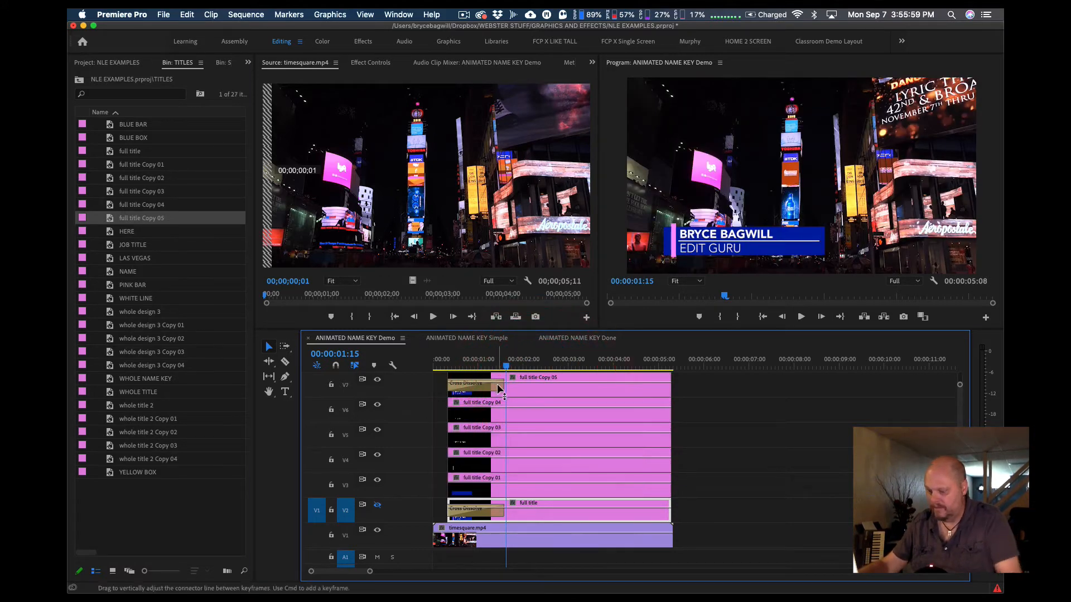
{"action": "left_click", "coordinate": [496, 388]}
{"action": "key", "text": "BackSpace"}
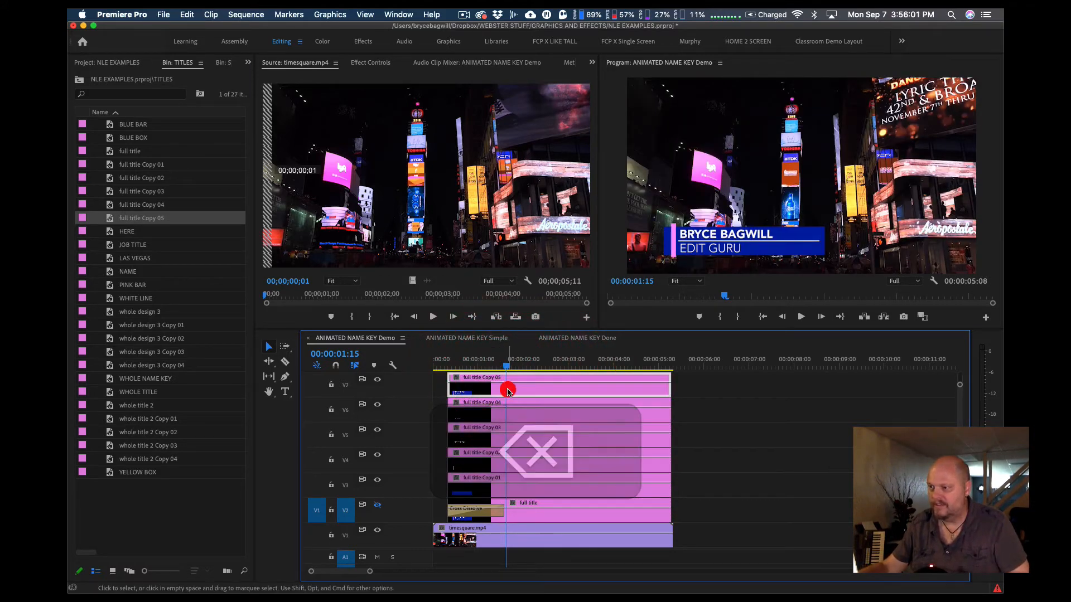
In full title Copy 05, delete the blue bar, name text and EDIT GURU text, then close the editor
{"action": "double_click", "coordinate": [507, 389]}
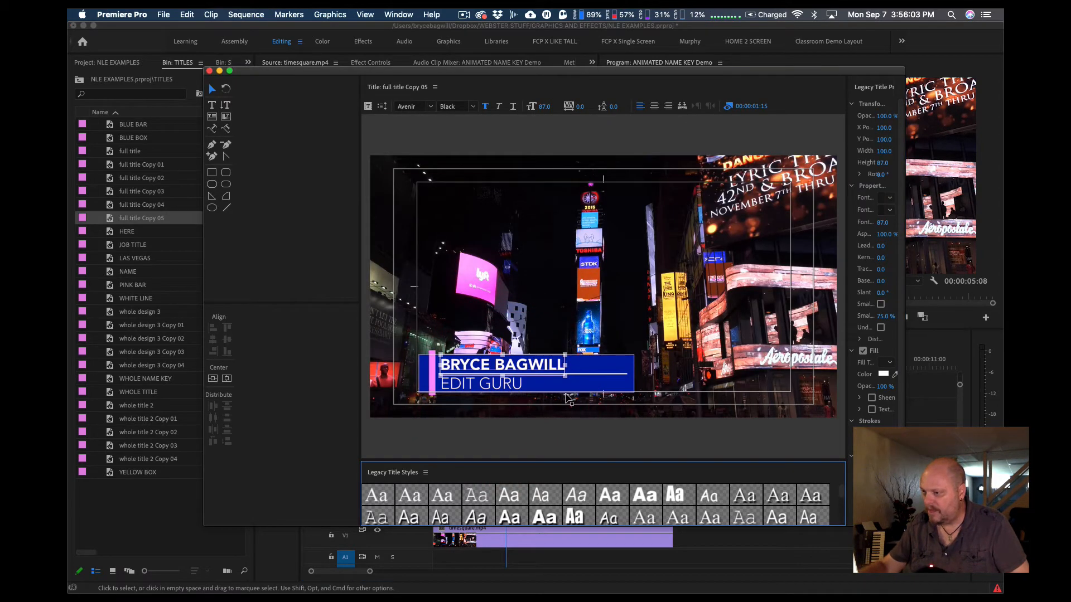
{"action": "left_click", "coordinate": [596, 367]}
{"action": "key", "text": "BackSpace"}
{"action": "left_click", "coordinate": [545, 365]}
{"action": "key", "text": "BackSpace"}
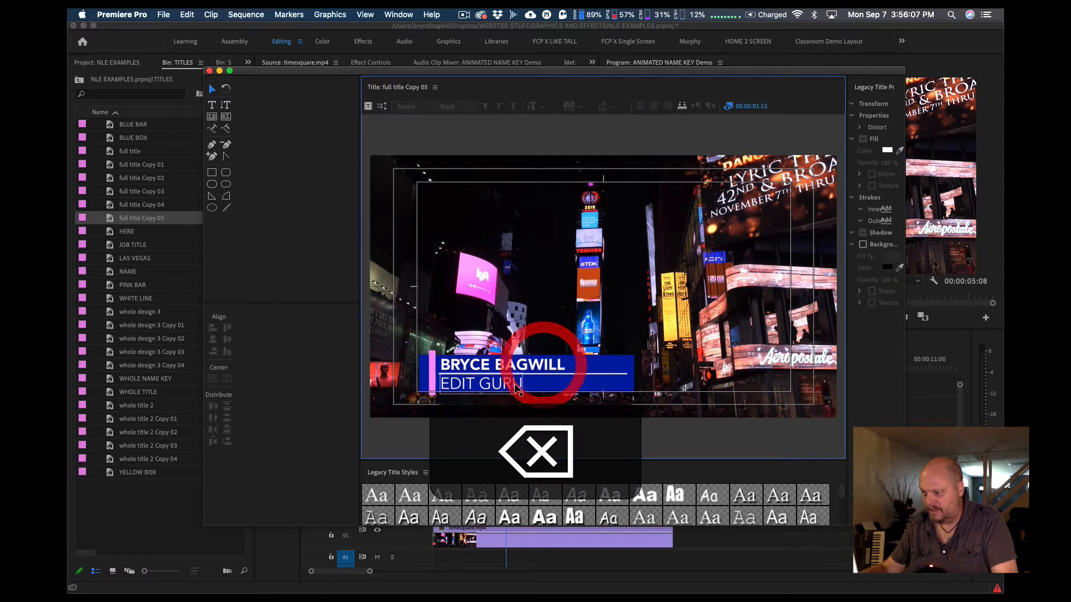
{"action": "left_click", "coordinate": [512, 383]}
{"action": "key", "text": "BackSpace"}
{"action": "left_click", "coordinate": [432, 378]}
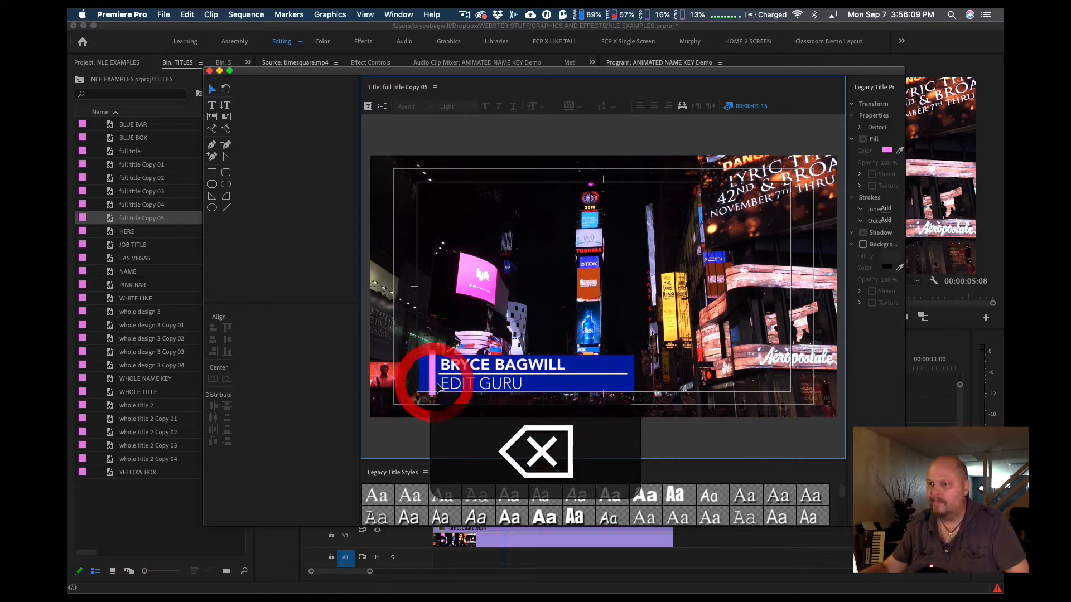
{"action": "left_click", "coordinate": [209, 71]}
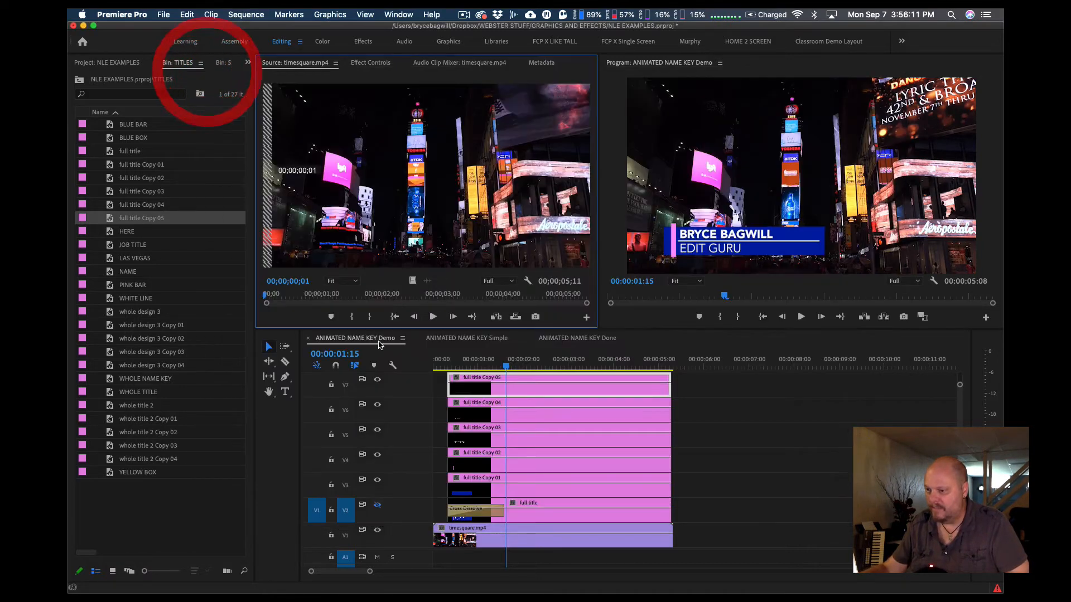
Toggle tracks V7 down to V3 off and back on to preview each title layer
{"action": "left_click", "coordinate": [377, 380]}
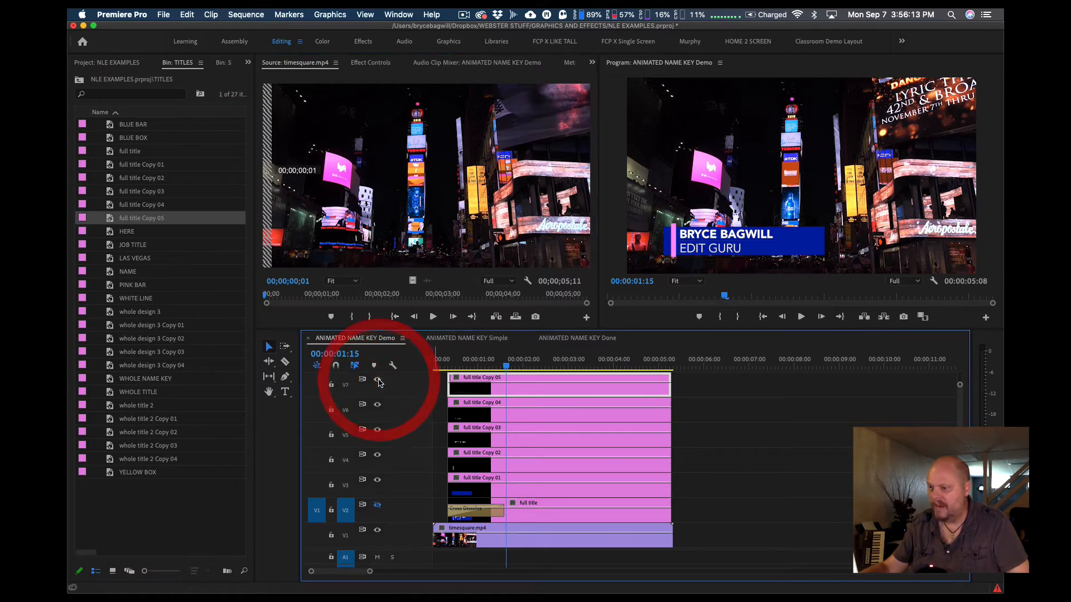
{"action": "left_click", "coordinate": [378, 405]}
{"action": "left_click", "coordinate": [378, 430]}
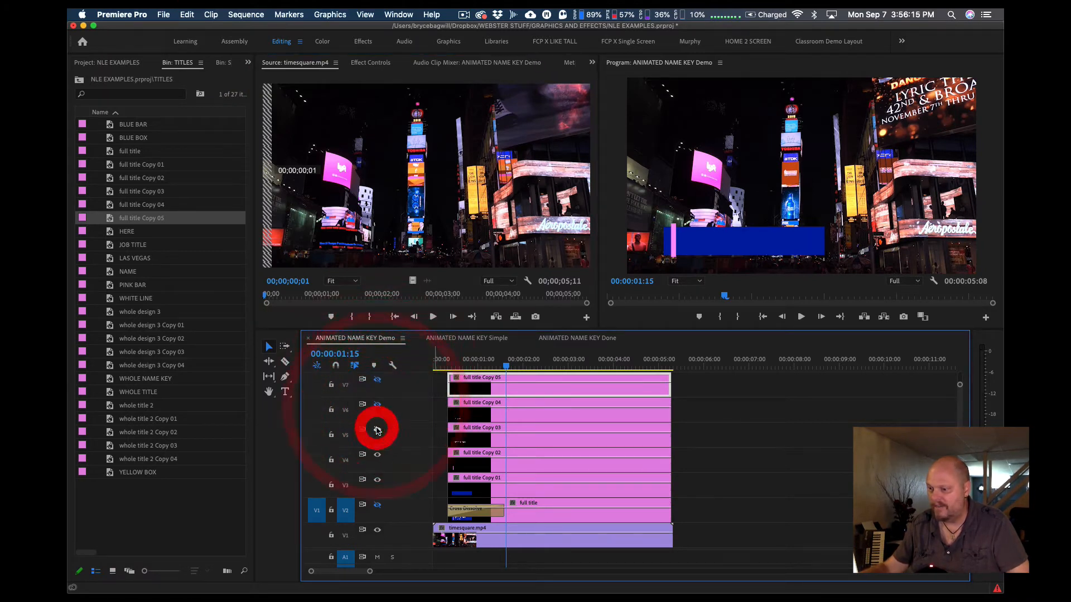
{"action": "left_click", "coordinate": [377, 456]}
{"action": "left_click", "coordinate": [378, 479]}
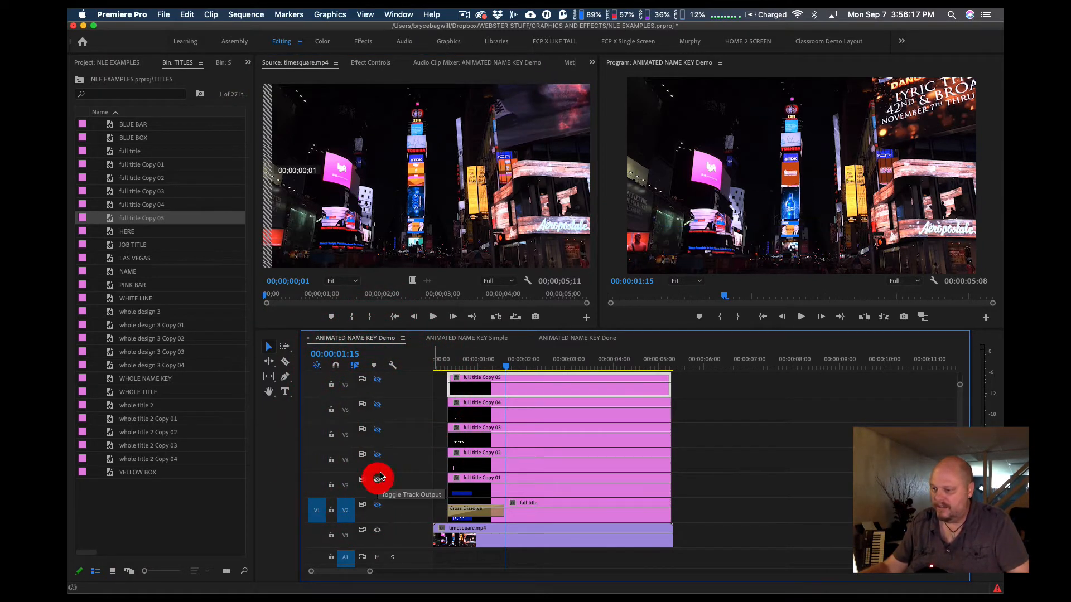
{"action": "left_click", "coordinate": [379, 480]}
{"action": "left_click", "coordinate": [377, 455]}
{"action": "left_click", "coordinate": [377, 430]}
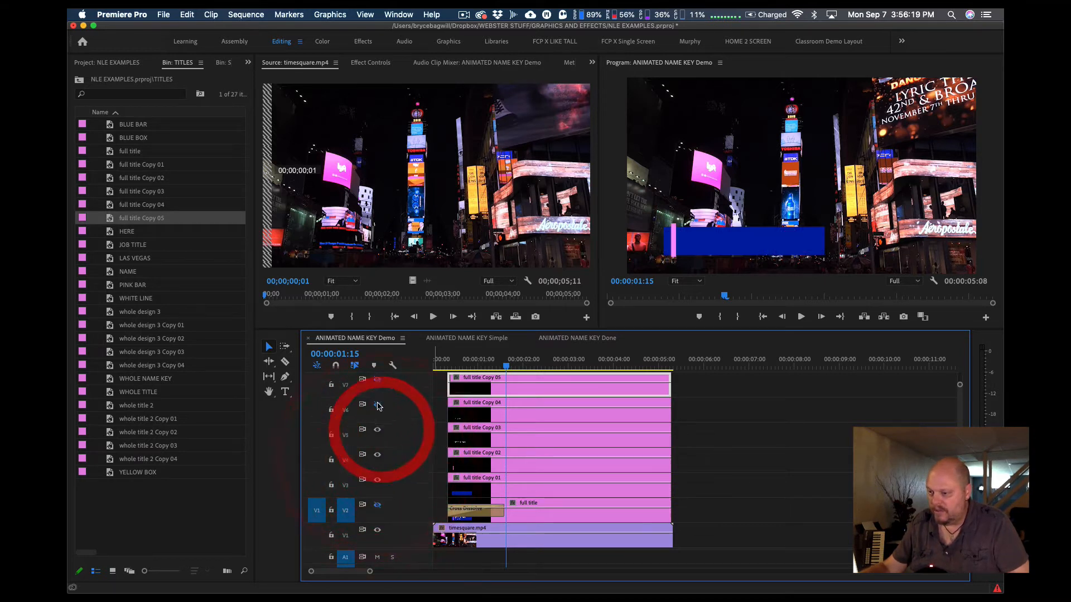
{"action": "left_click", "coordinate": [378, 380]}
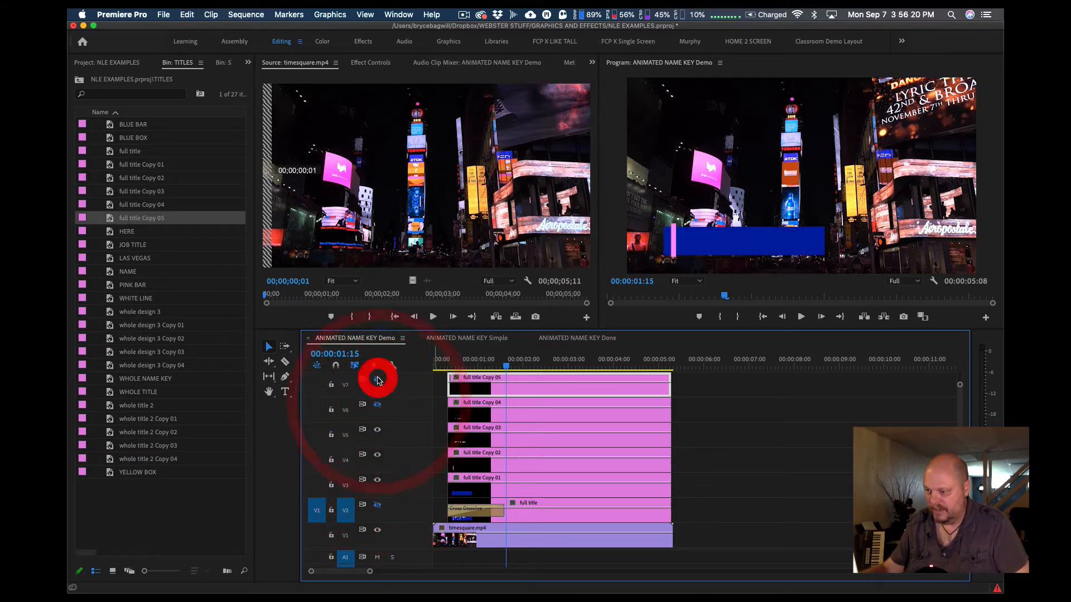
Hide tracks V4–V7, move to 00:00:01:17, and select full title Copy 01 on V3
{"action": "left_click", "coordinate": [376, 405]}
{"action": "left_click", "coordinate": [378, 381]}
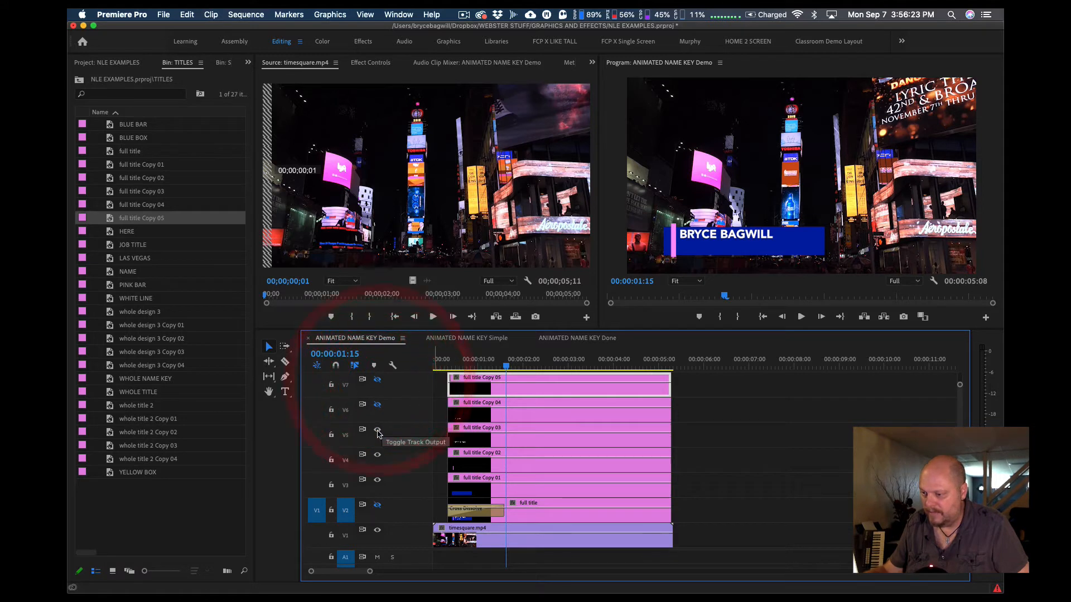
{"action": "left_click", "coordinate": [377, 429]}
{"action": "left_click", "coordinate": [378, 454]}
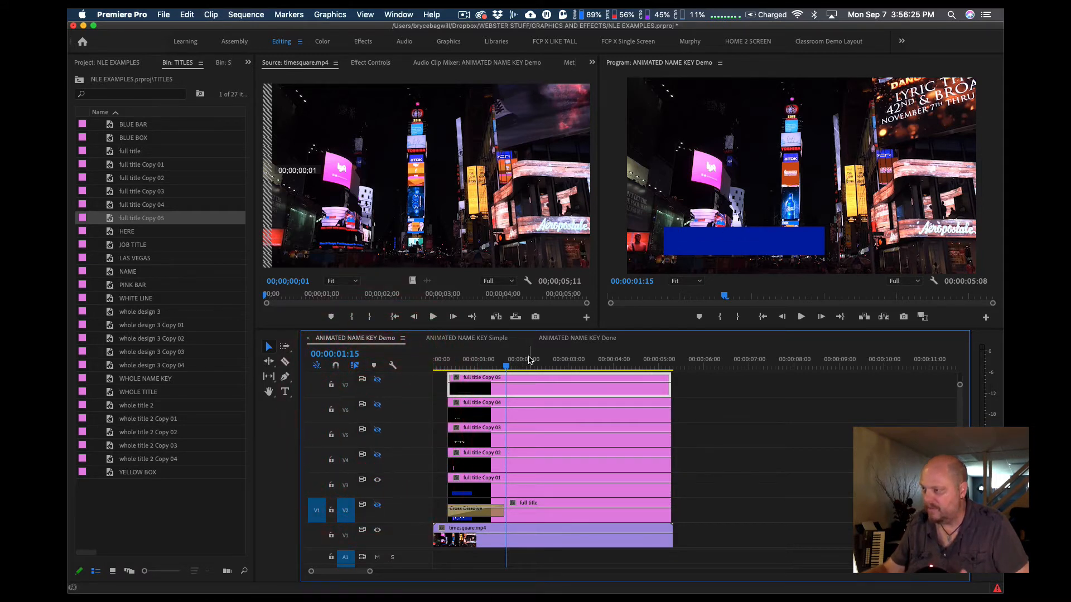
{"action": "left_click", "coordinate": [510, 366]}
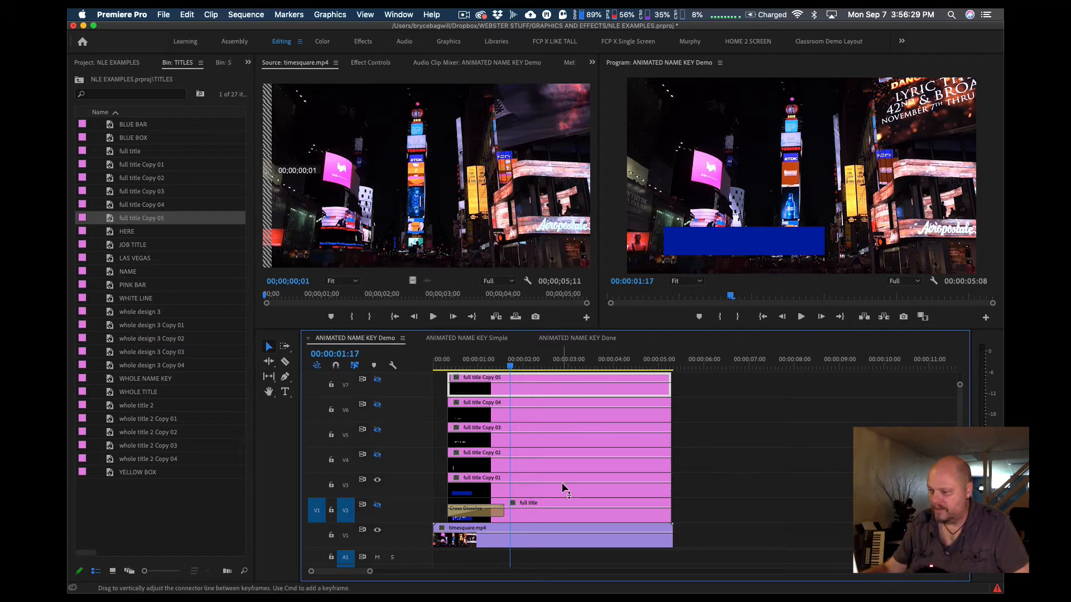
{"action": "left_click", "coordinate": [509, 489]}
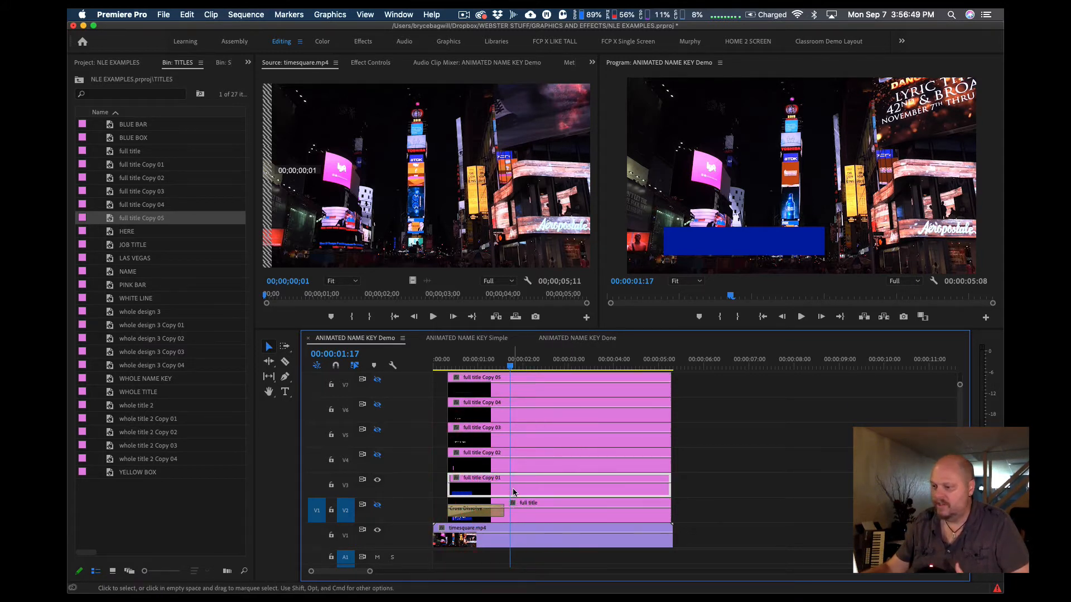
{"action": "left_click", "coordinate": [513, 489]}
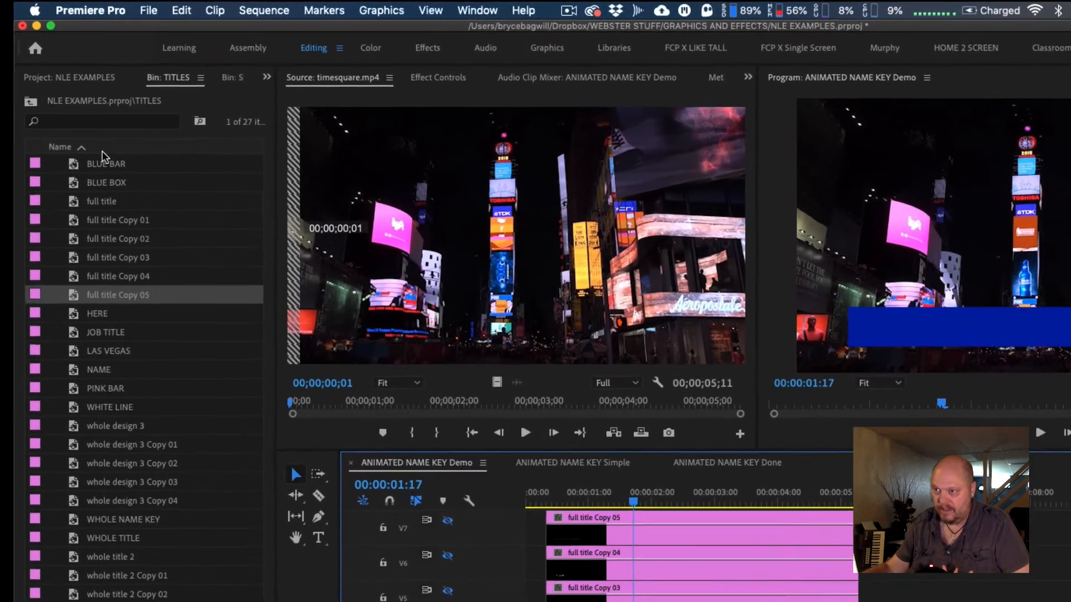
Search the Effects panel for 'crop' and drop Crop onto full title Copy 01, viewing it at 00:00:02:07
{"action": "left_click", "coordinate": [267, 77]}
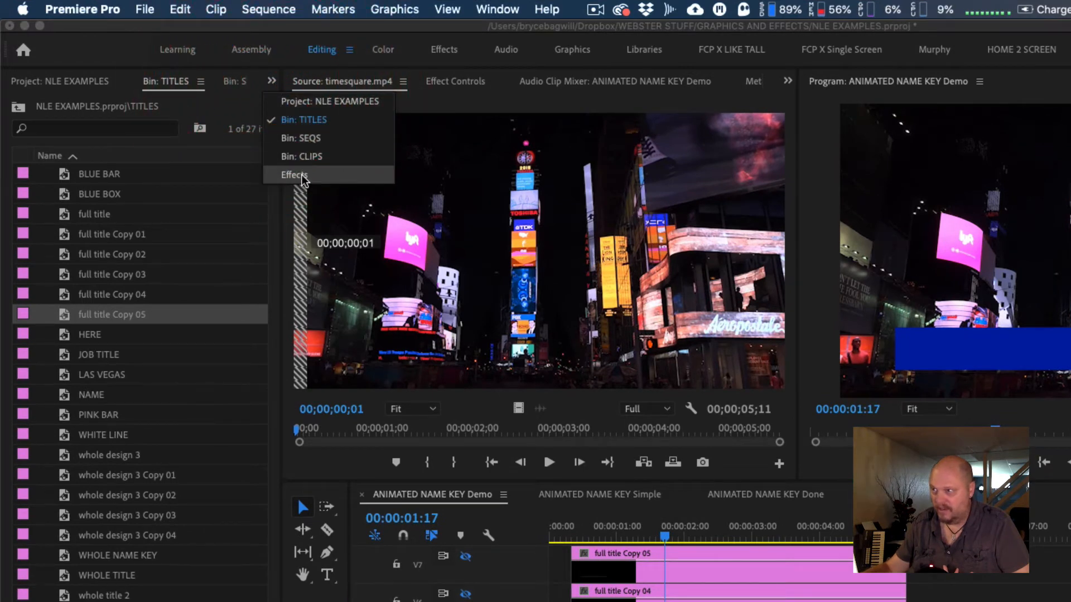
{"action": "left_click", "coordinate": [498, 9]}
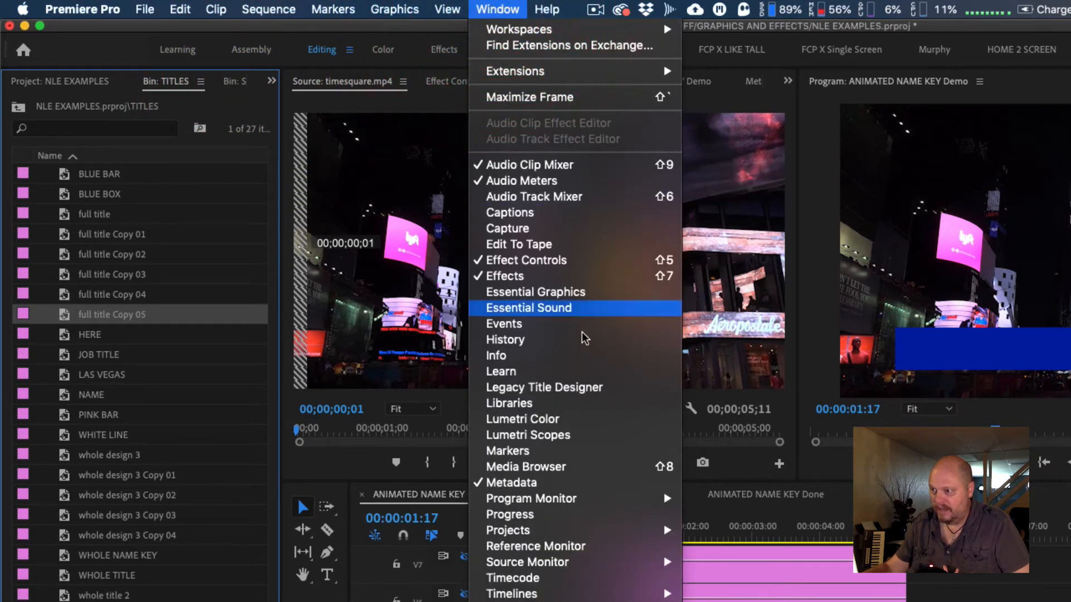
{"action": "left_click", "coordinate": [567, 276]}
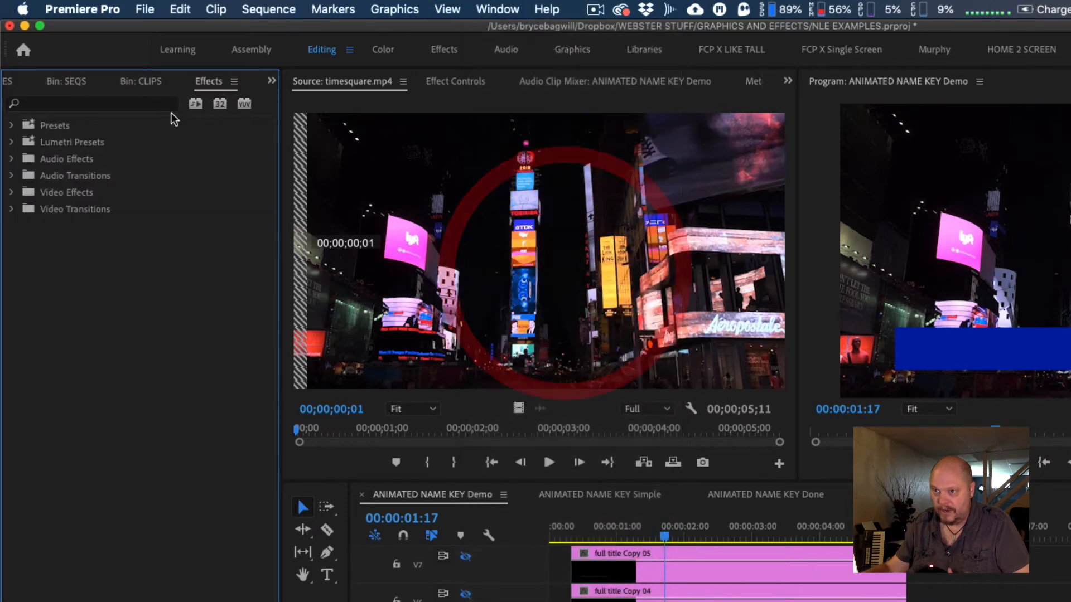
{"action": "left_click", "coordinate": [52, 102]}
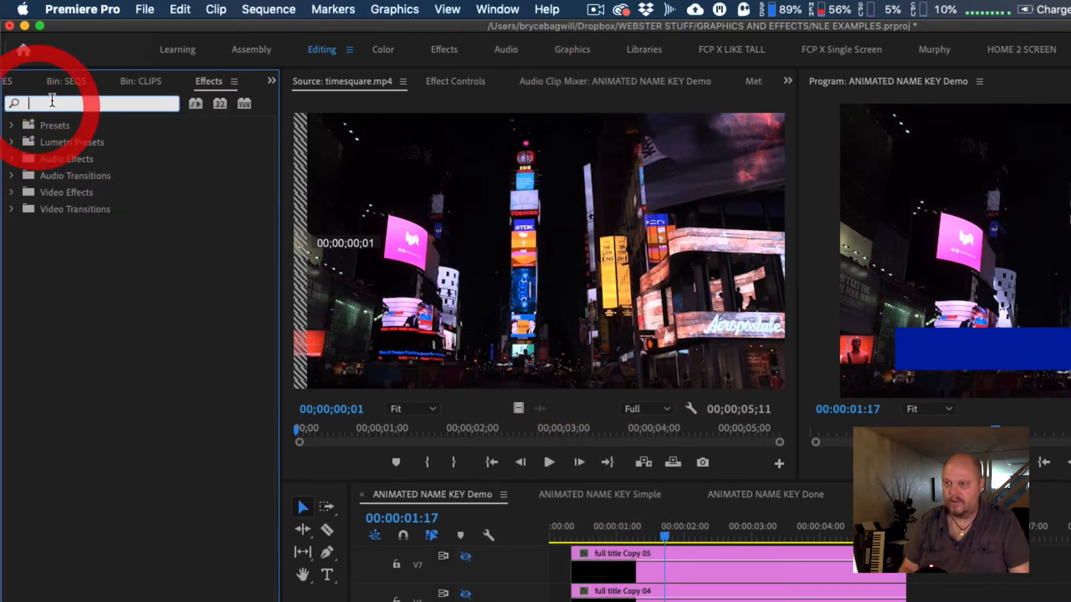
{"action": "type", "text": "crop"}
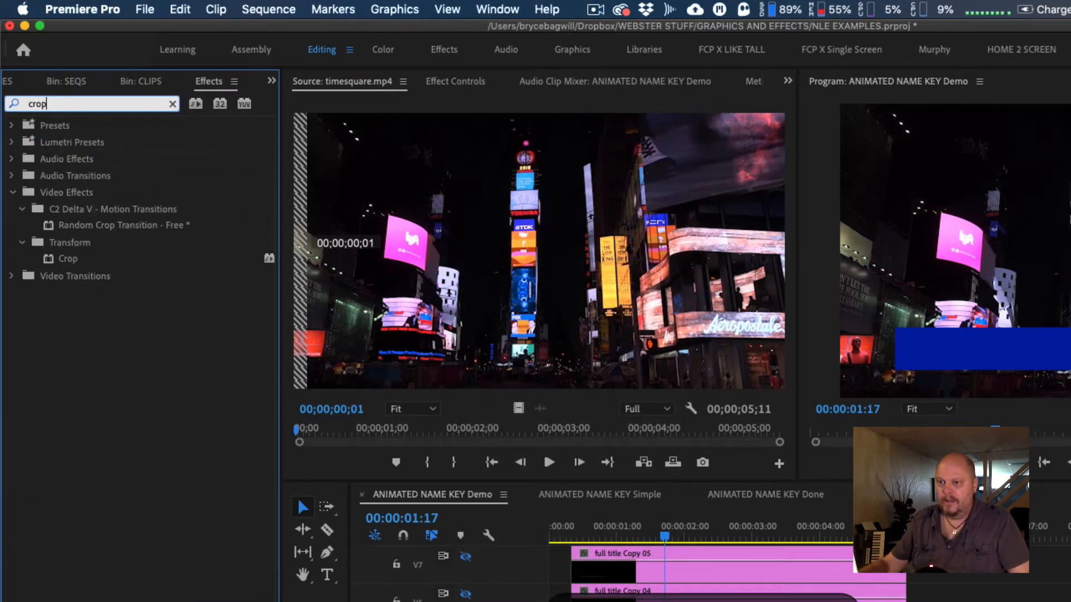
{"action": "left_click_drag", "start_coordinate": [80, 259], "coordinate": [557, 529]}
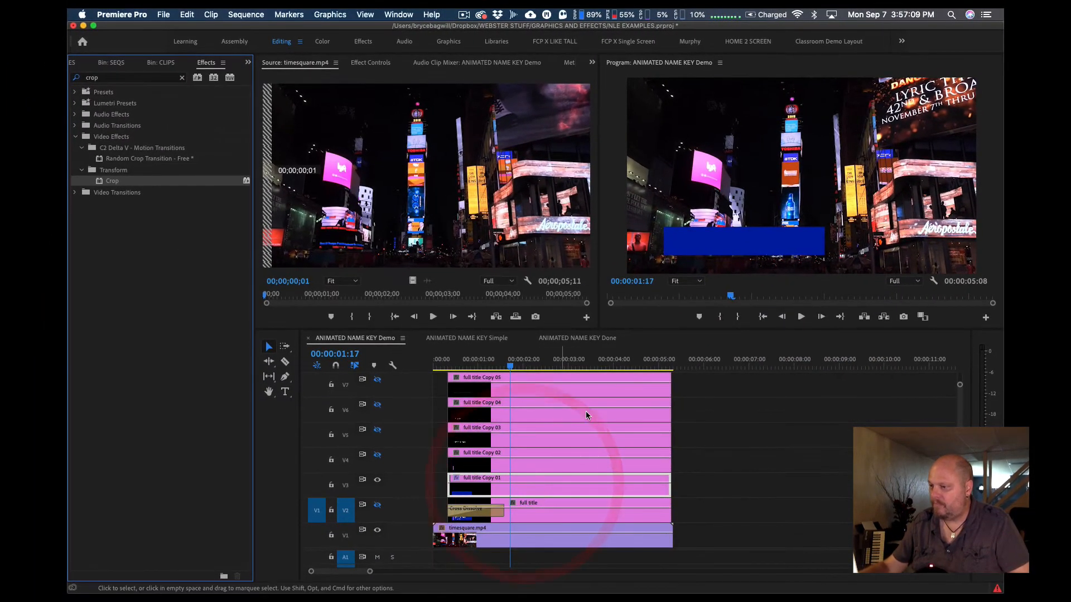
{"action": "left_click", "coordinate": [537, 362]}
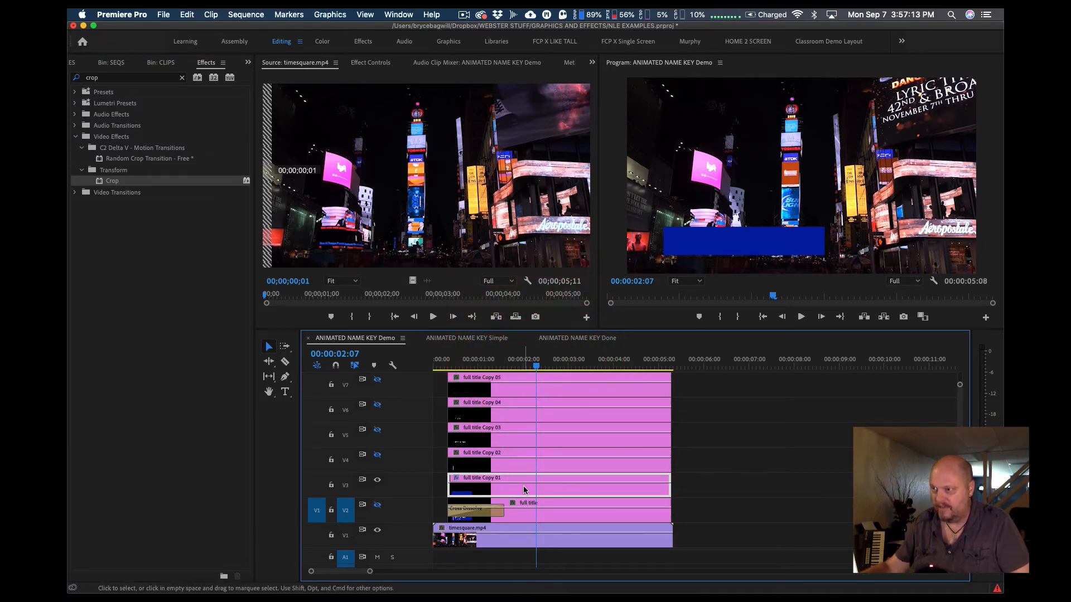
{"action": "key", "text": "grave"}
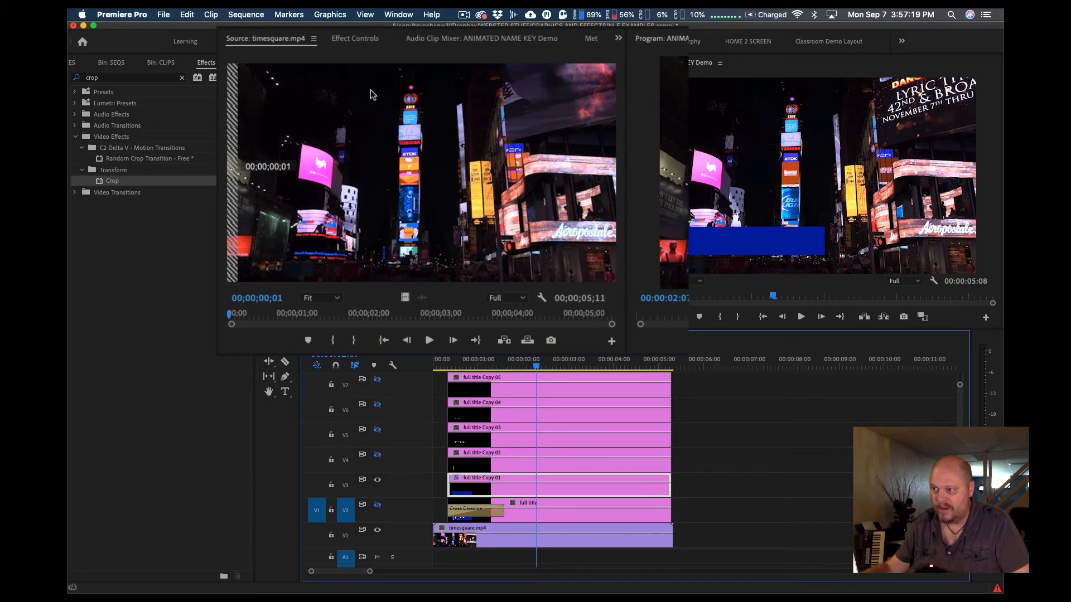
Show Effect Controls for full title Copy 01 and widen the panel and its keyframe area
{"action": "left_click", "coordinate": [360, 39]}
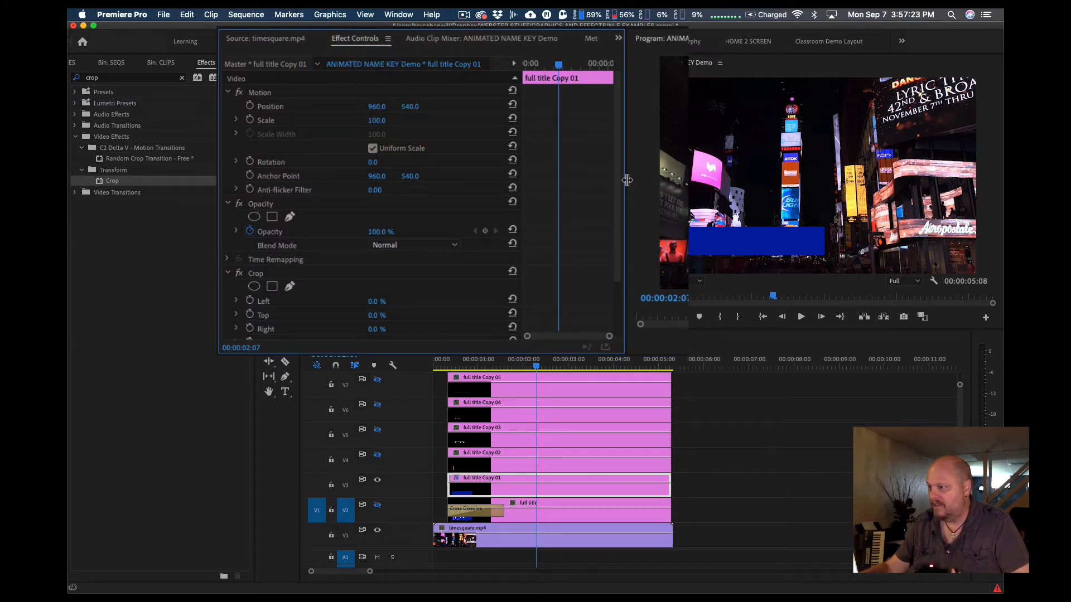
{"action": "left_click_drag", "start_coordinate": [626, 180], "coordinate": [687, 185]}
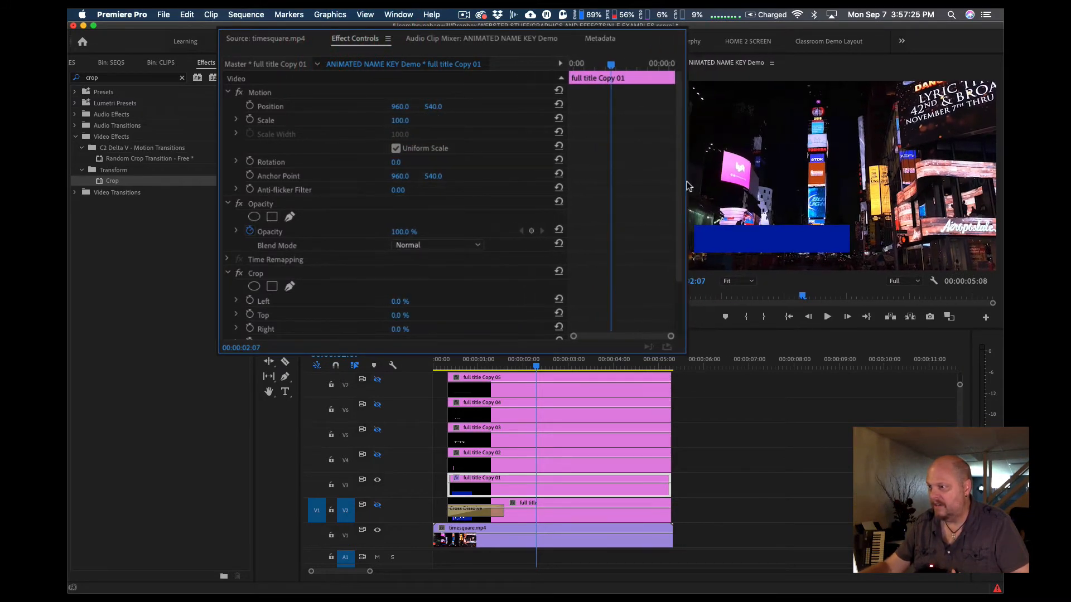
{"action": "left_click", "coordinate": [670, 167]}
{"action": "left_click_drag", "start_coordinate": [567, 75], "coordinate": [499, 96]}
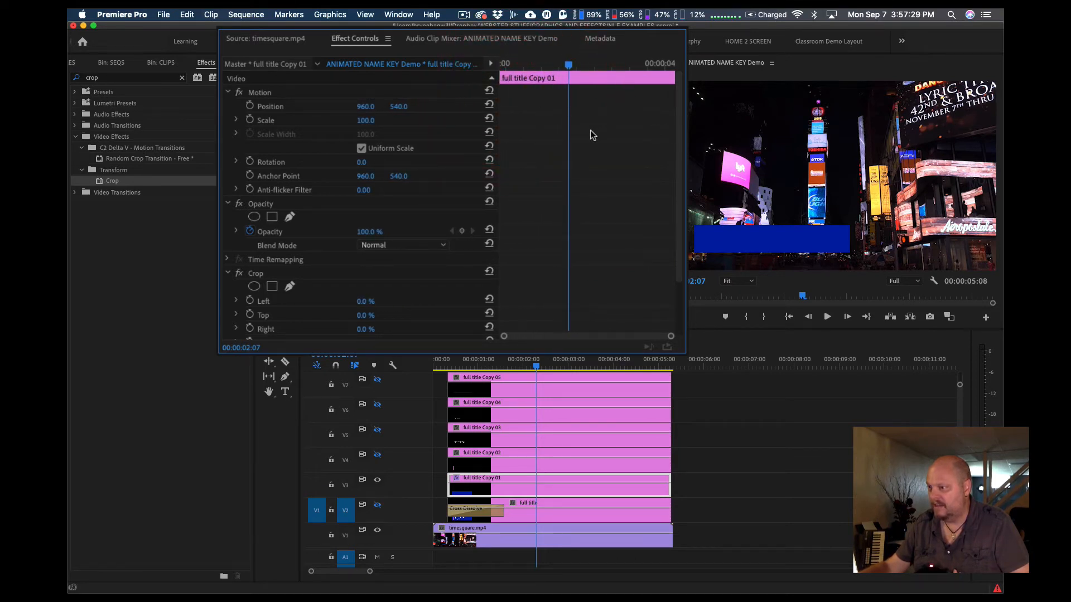
{"action": "left_click_drag", "start_coordinate": [679, 237], "coordinate": [681, 197]}
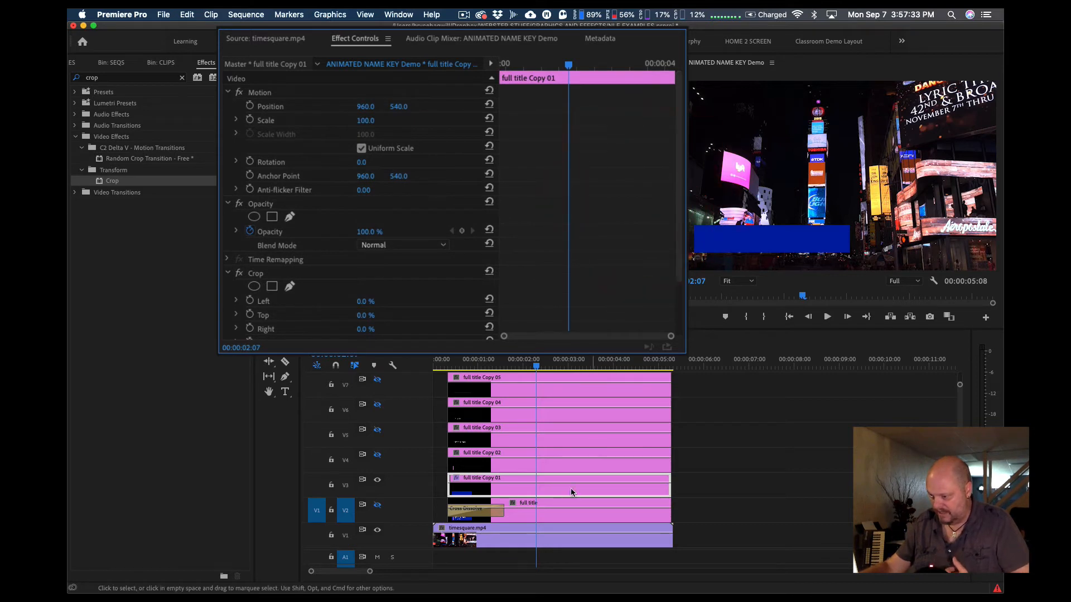
Reselect full title Copy 01 and expand the Crop effect down to its Right property
{"action": "left_click", "coordinate": [541, 491]}
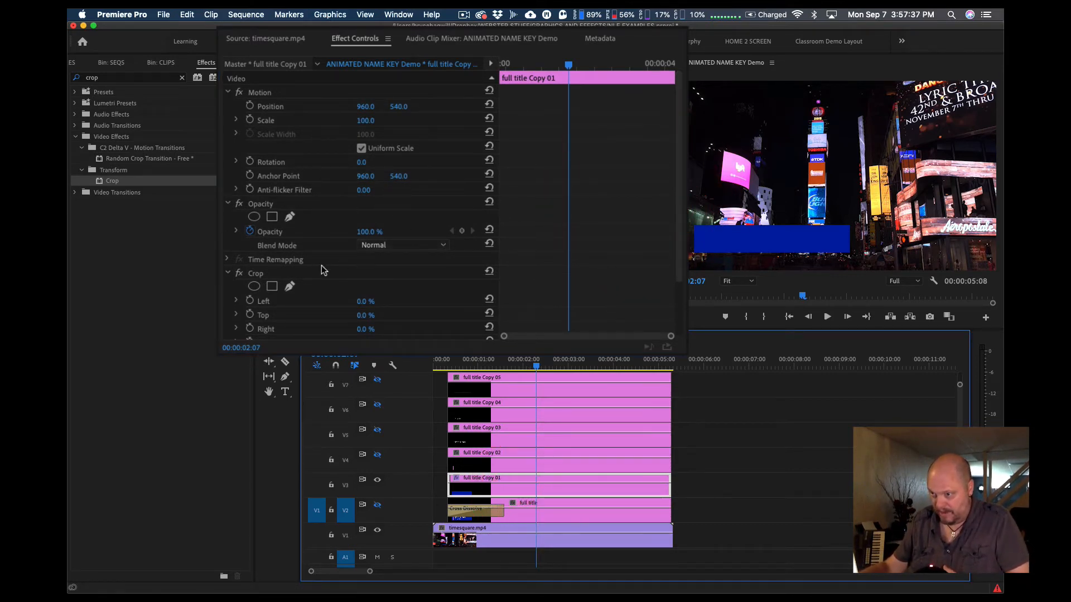
{"action": "left_click", "coordinate": [229, 272]}
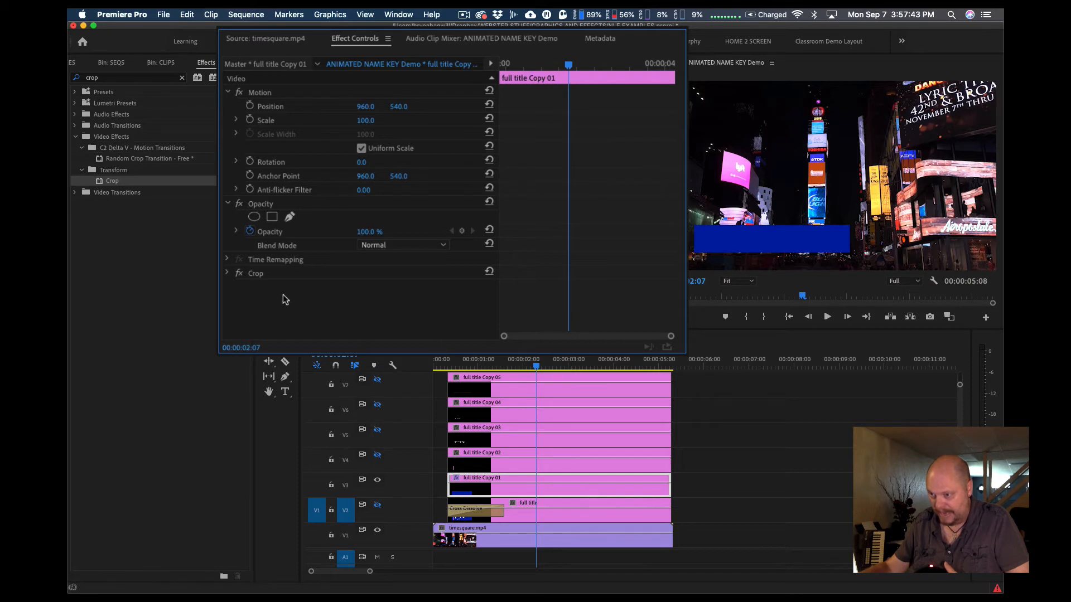
{"action": "left_click", "coordinate": [226, 274]}
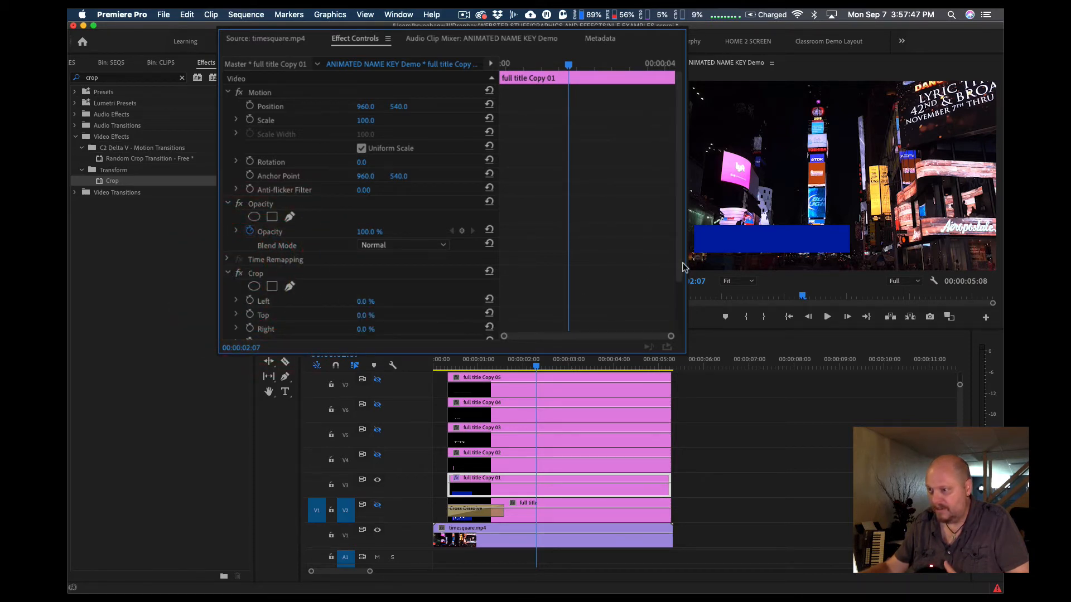
{"action": "scroll", "coordinate": [681, 272], "scroll_direction": "down", "scroll_amount": 3}
{"action": "left_click", "coordinate": [628, 304]}
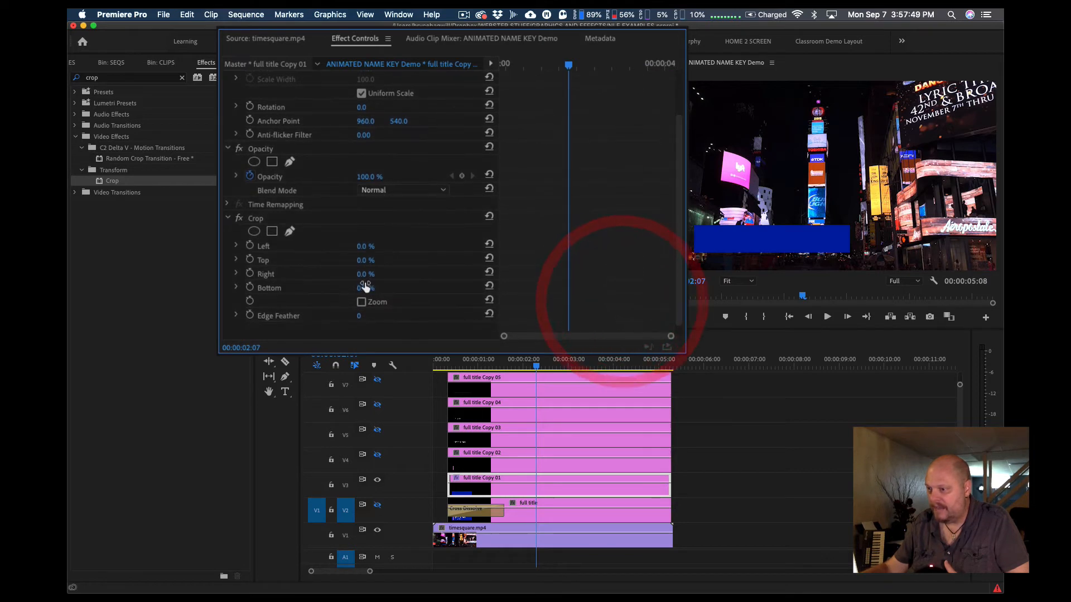
Set Crop Right to 90.1% and add its first keyframe near the clip's start
{"action": "left_click", "coordinate": [235, 275]}
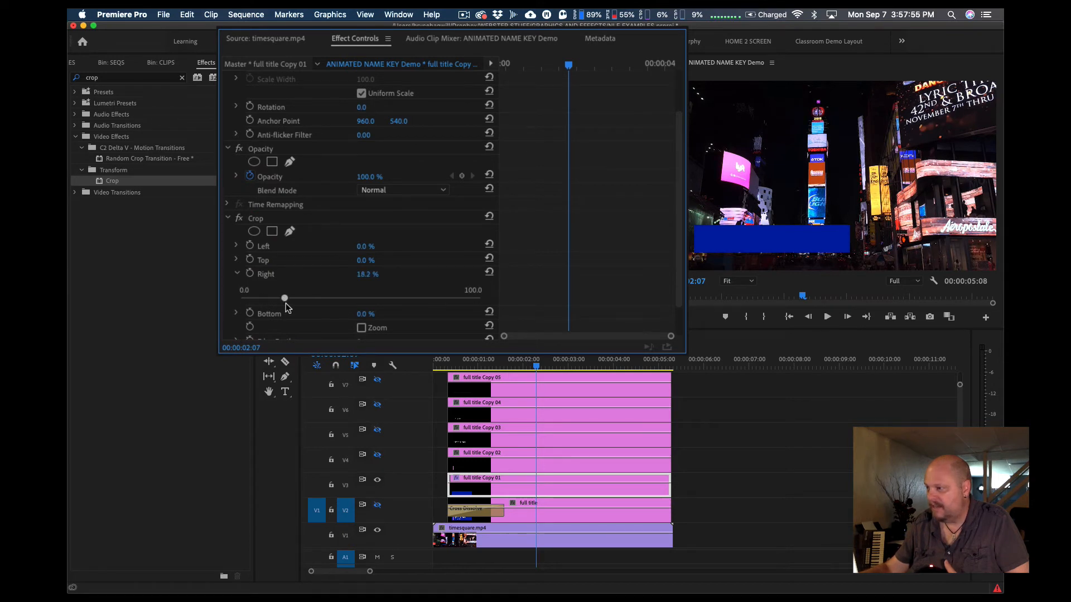
{"action": "left_click_drag", "start_coordinate": [379, 303], "coordinate": [409, 308]}
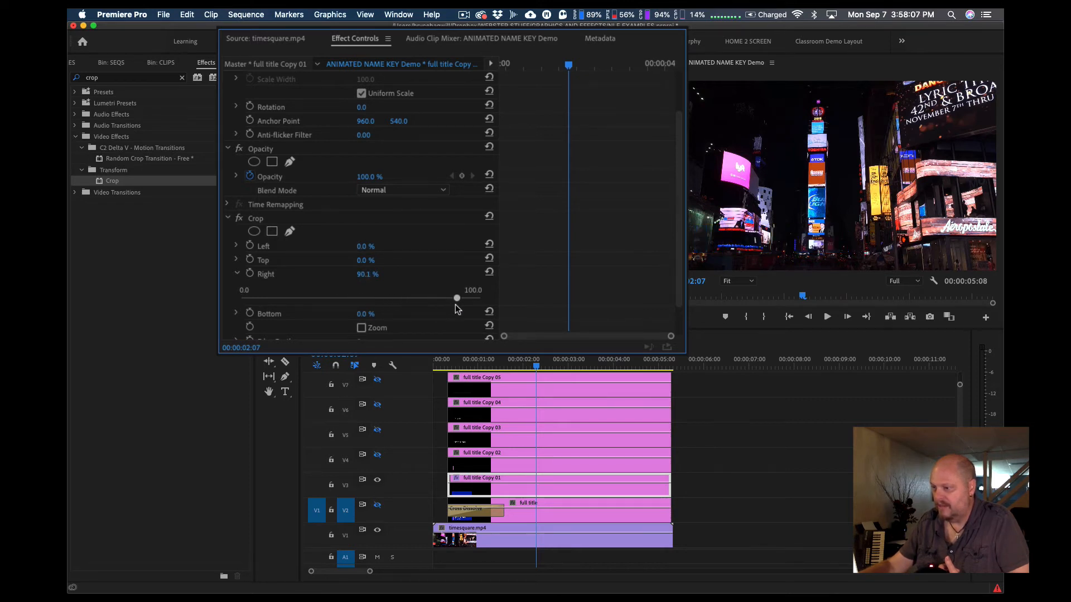
{"action": "left_click", "coordinate": [455, 304]}
{"action": "left_click_drag", "start_coordinate": [537, 366], "coordinate": [447, 368]}
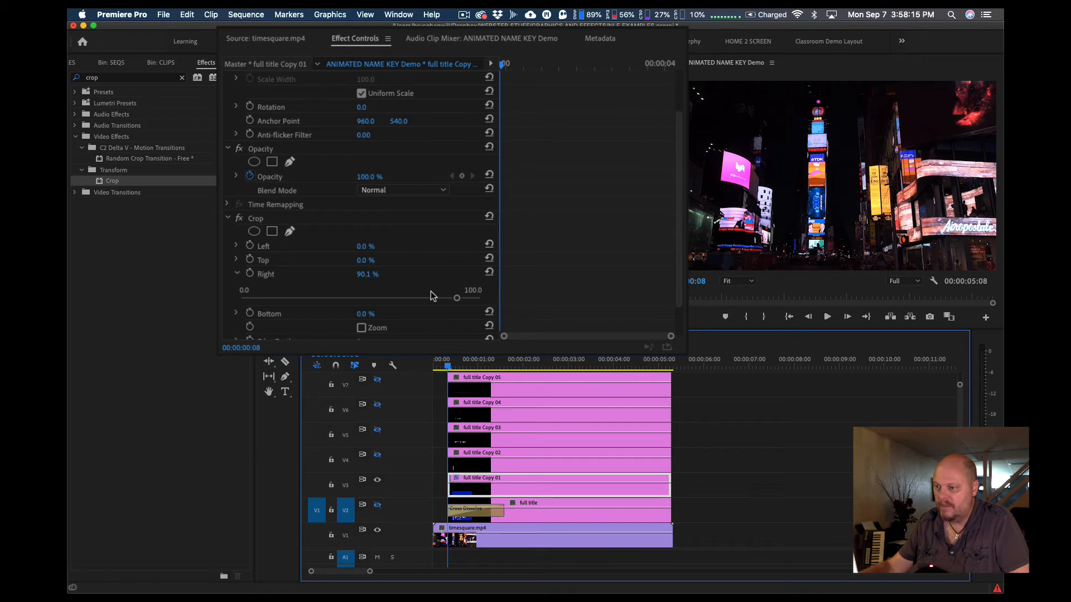
{"action": "left_click", "coordinate": [250, 277]}
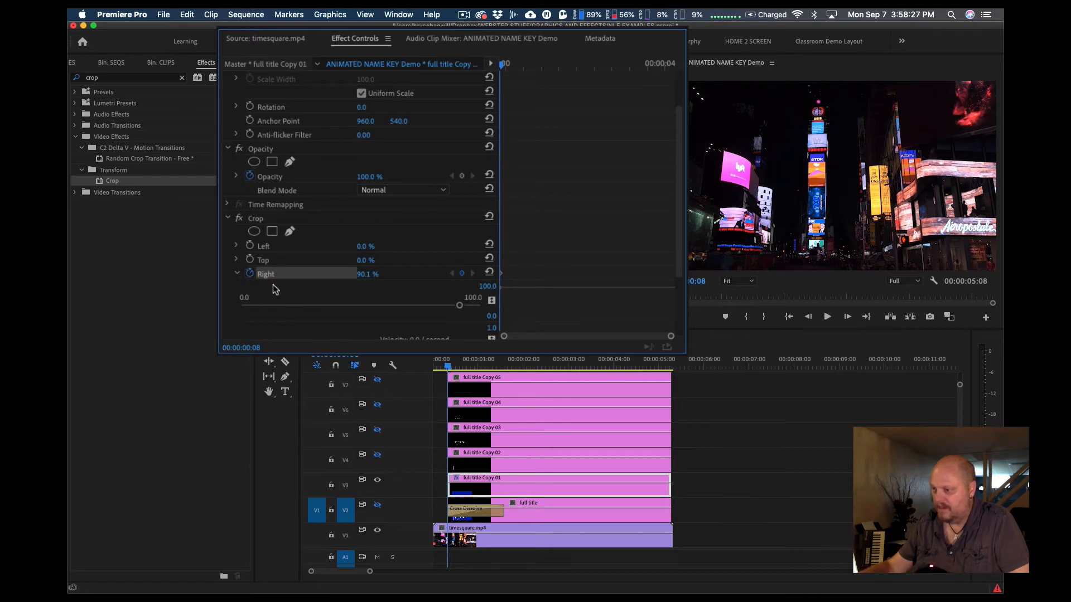
Add another Crop Right keyframe about one second later, at 00:00:01:08
{"action": "left_click", "coordinate": [484, 367]}
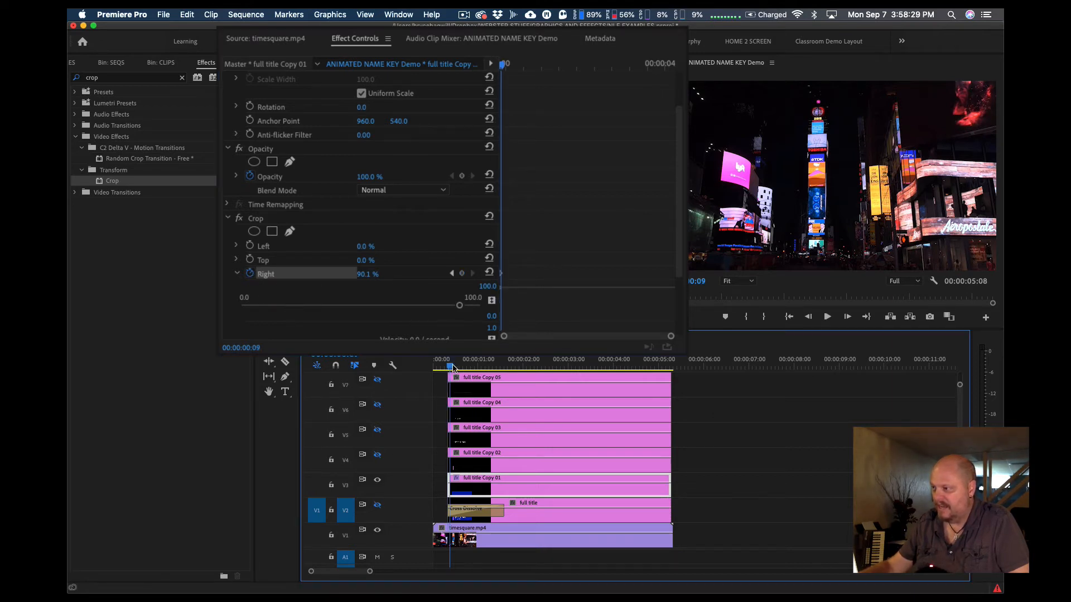
{"action": "left_click_drag", "start_coordinate": [488, 371], "coordinate": [451, 368]}
{"action": "left_click", "coordinate": [503, 366]}
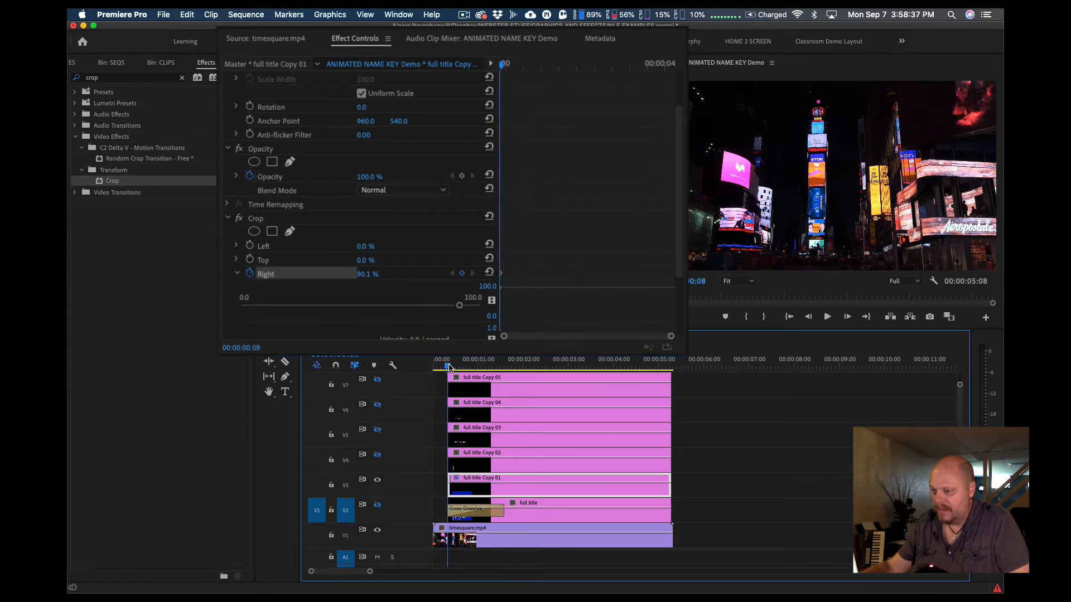
{"action": "left_click", "coordinate": [448, 367]}
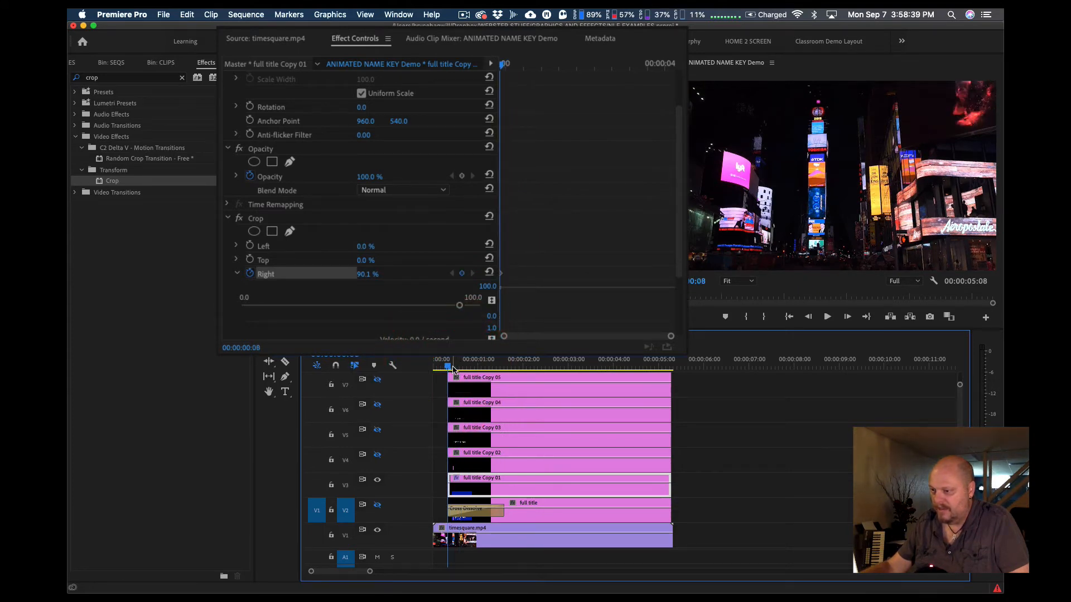
{"action": "left_click_drag", "start_coordinate": [454, 368], "coordinate": [493, 369]}
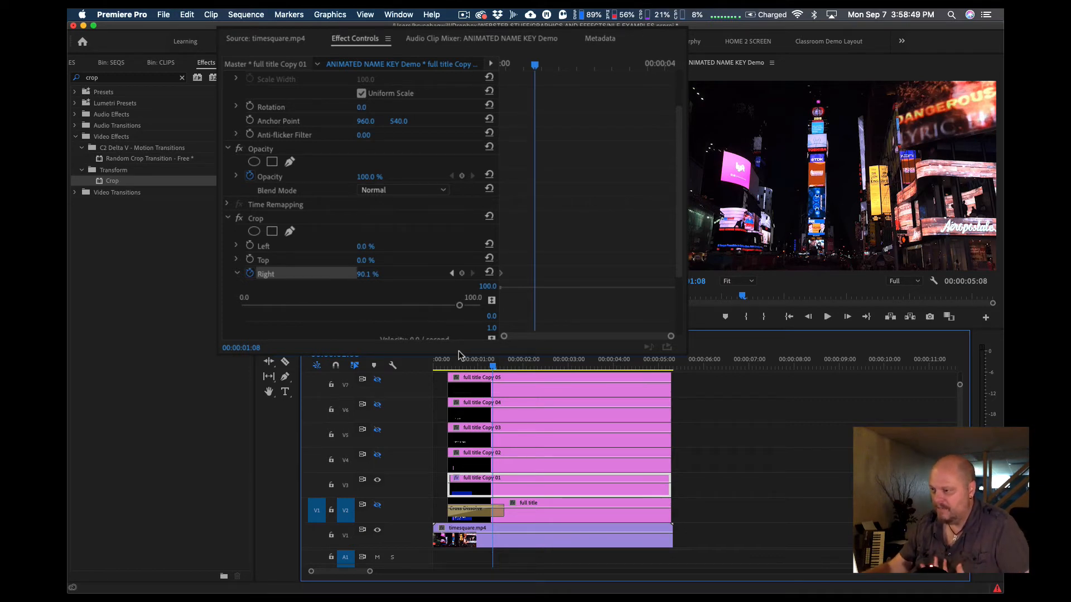
{"action": "key", "text": "grave"}
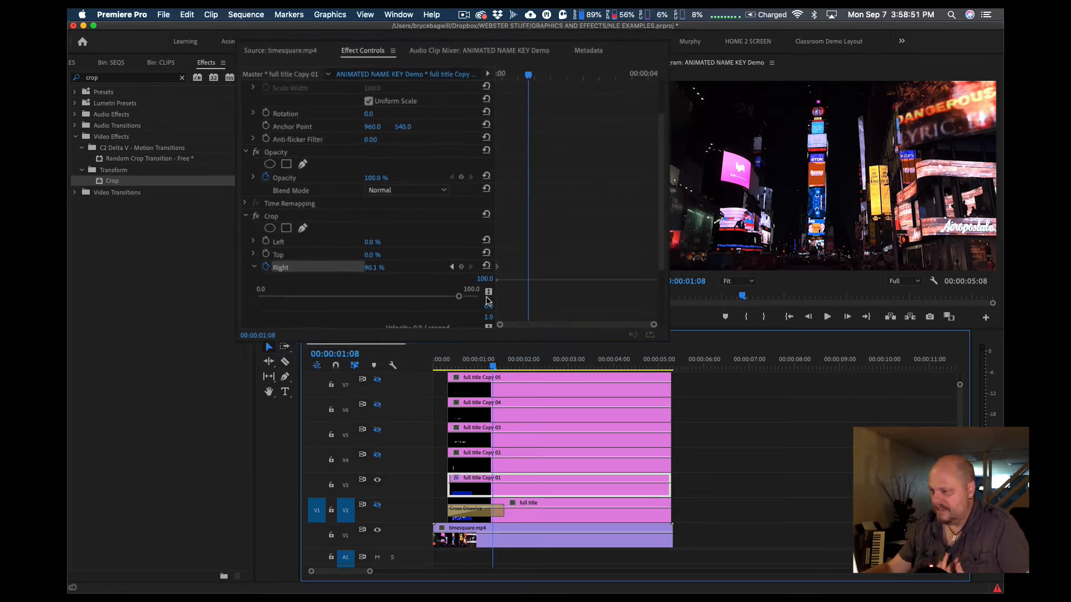
{"action": "left_click", "coordinate": [459, 260]}
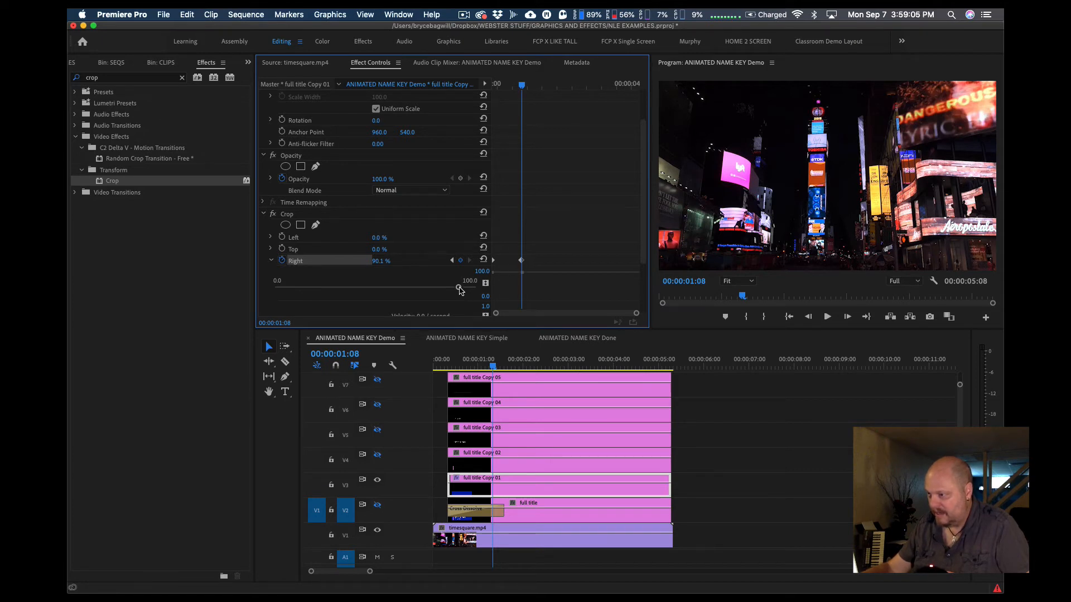
Lower the later keyframe's Crop Right to about 42% and scrub back to check the wipe
{"action": "left_click_drag", "start_coordinate": [459, 289], "coordinate": [359, 289]}
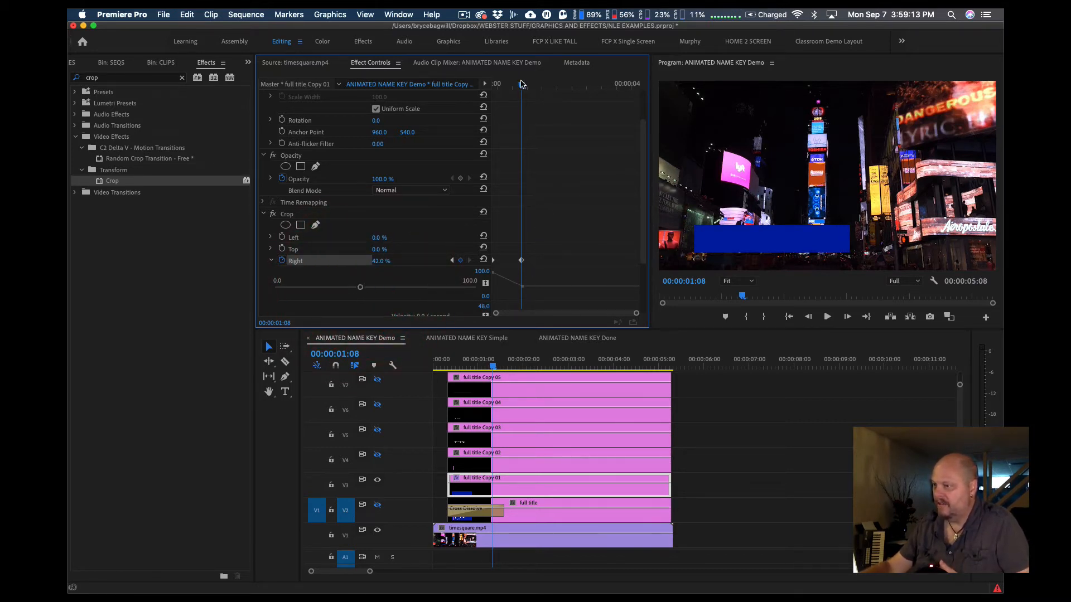
{"action": "mouse_move", "coordinate": [520, 86]}
{"action": "left_mouse_down"}
{"action": "mouse_move", "coordinate": [489, 86]}
{"action": "mouse_move", "coordinate": [544, 85]}
{"action": "mouse_move", "coordinate": [505, 87]}
{"action": "mouse_move", "coordinate": [523, 91]}
{"action": "left_mouse_up"}
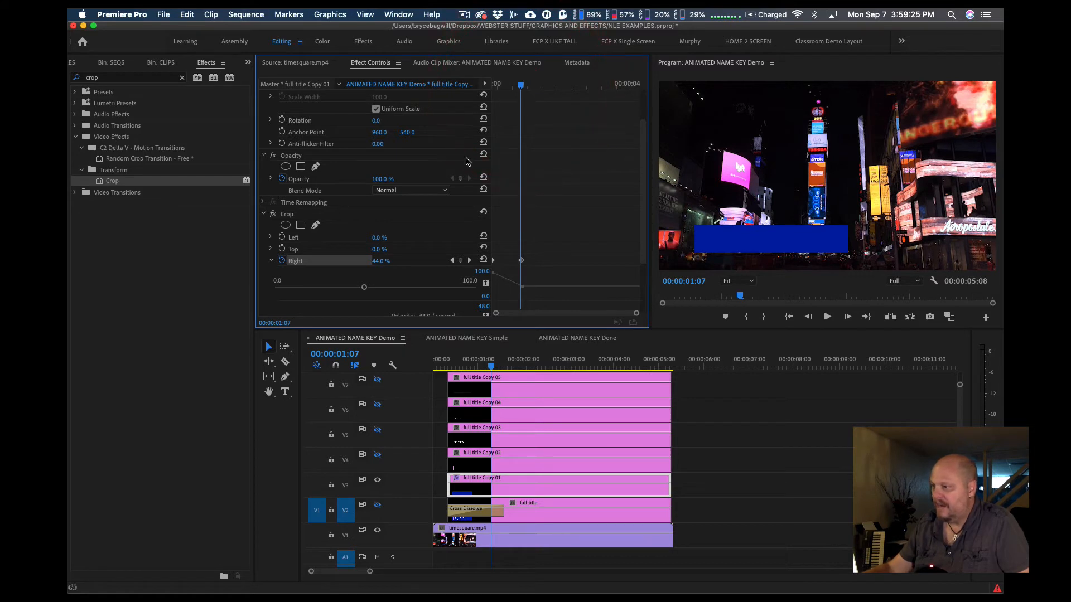
{"action": "left_click_drag", "start_coordinate": [643, 245], "coordinate": [639, 199]}
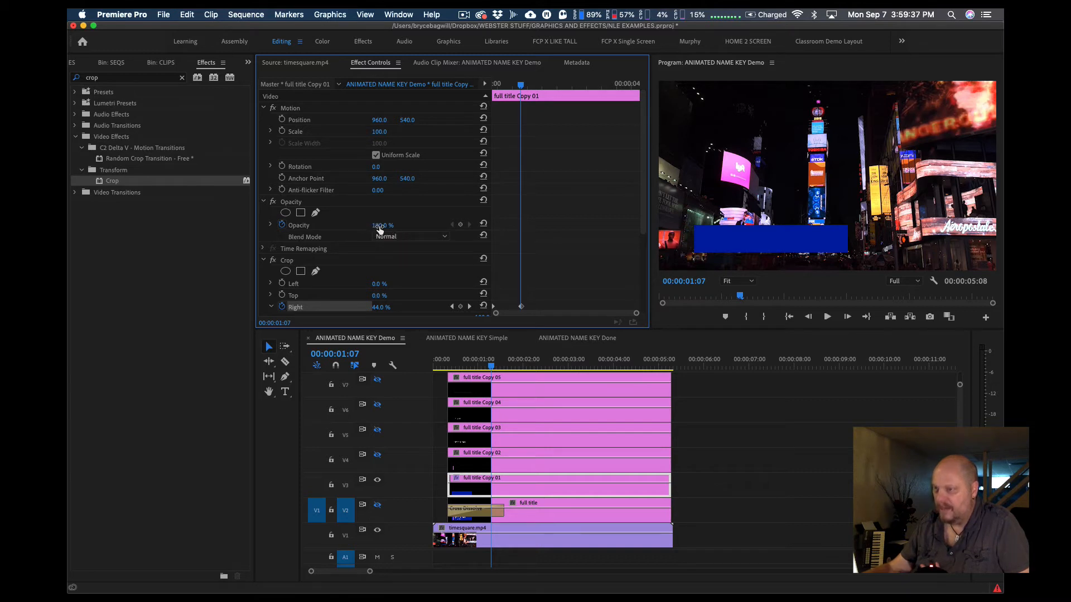
Lower full title Copy 01's Opacity to 79.0%, keyframed at 00:00:01:07
{"action": "left_click", "coordinate": [271, 226]}
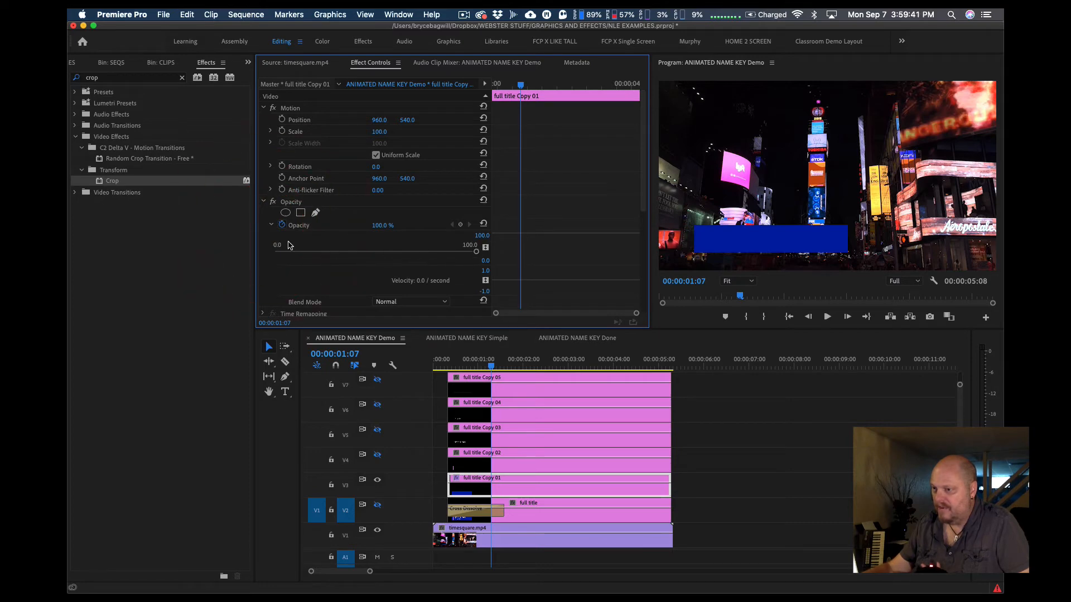
{"action": "left_click", "coordinate": [270, 226]}
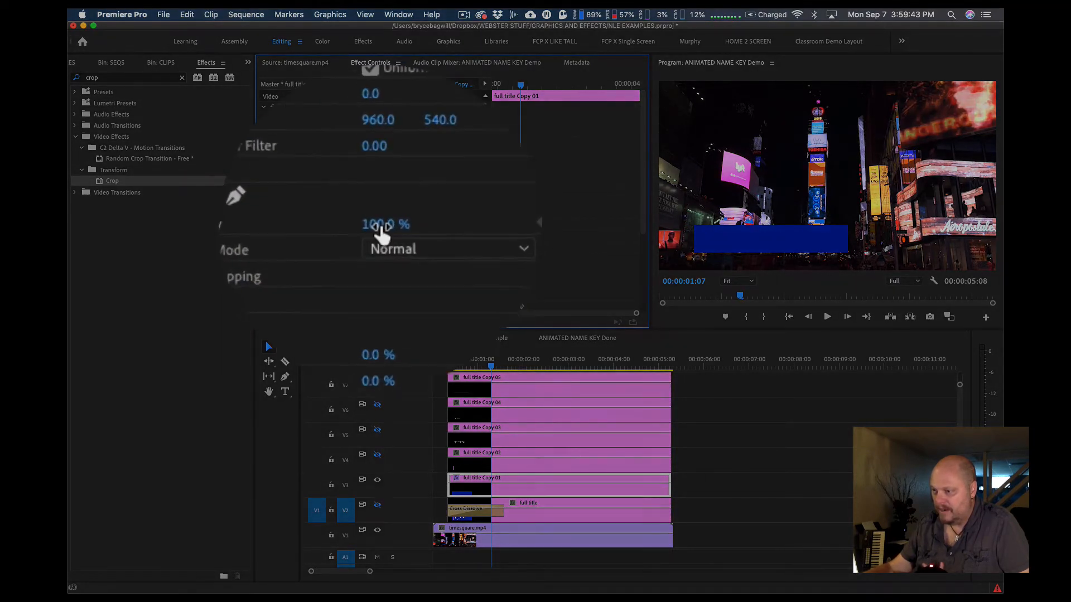
{"action": "left_click", "coordinate": [381, 226]}
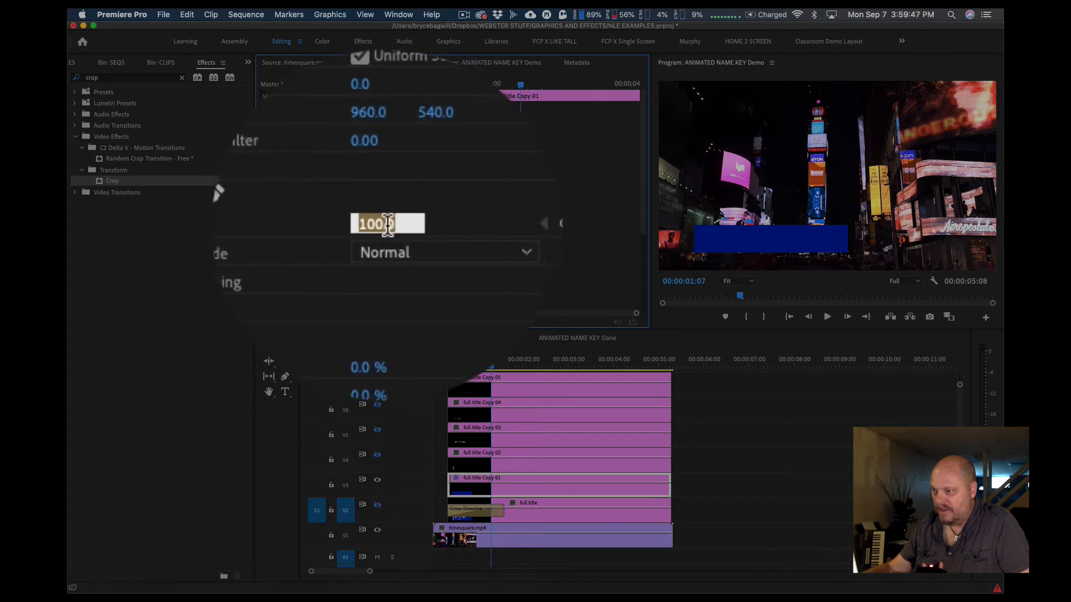
{"action": "left_click", "coordinate": [390, 222]}
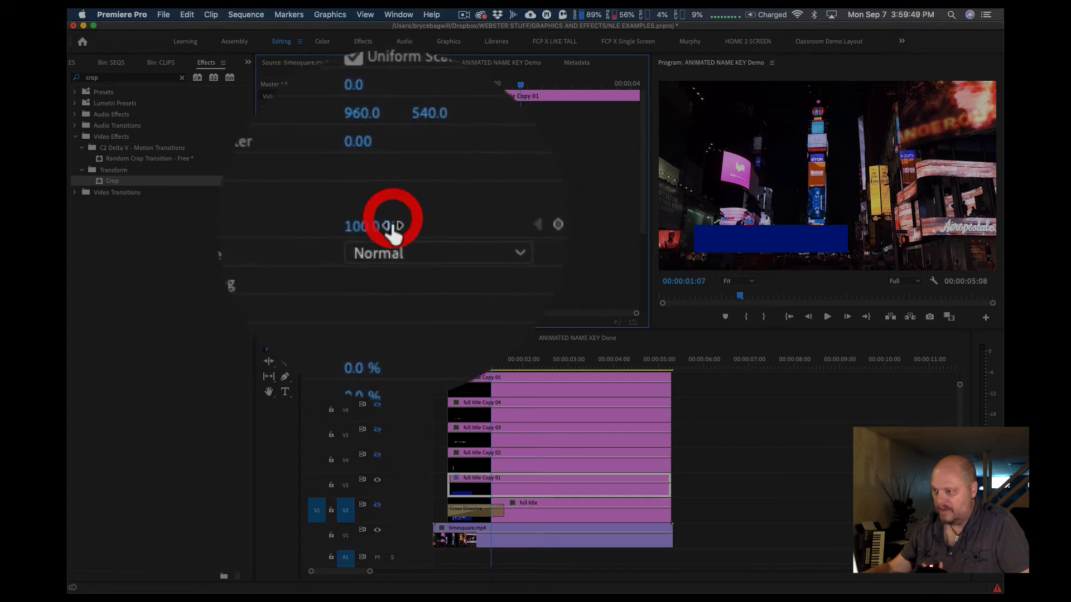
{"action": "mouse_move", "coordinate": [385, 231]}
{"action": "left_mouse_down"}
{"action": "mouse_move", "coordinate": [359, 231]}
{"action": "mouse_move", "coordinate": [407, 224]}
{"action": "mouse_move", "coordinate": [352, 223]}
{"action": "mouse_move", "coordinate": [373, 223]}
{"action": "left_mouse_up"}
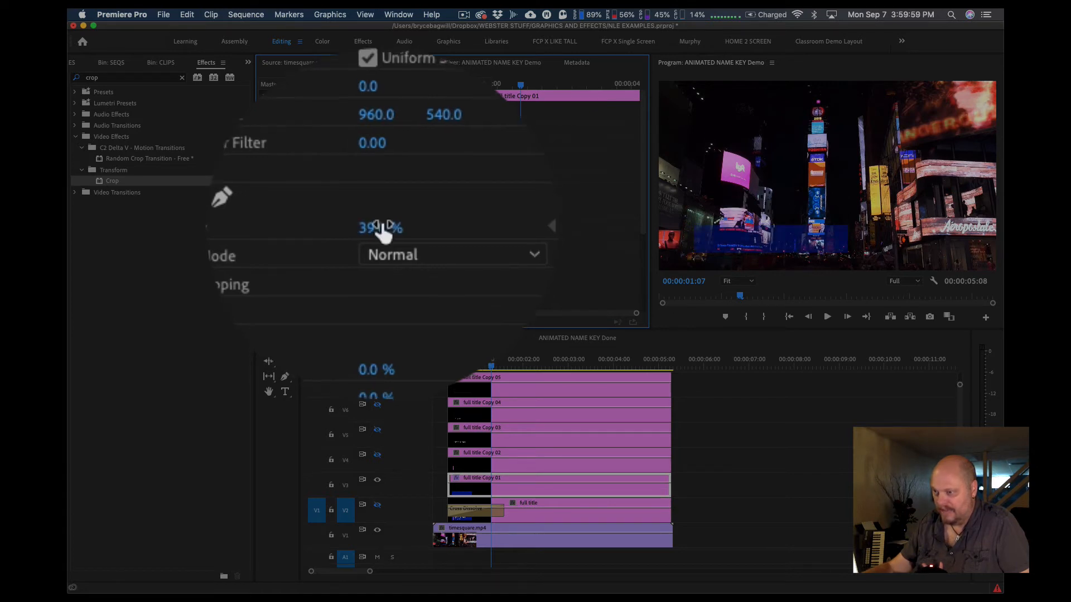
{"action": "left_click", "coordinate": [273, 225]}
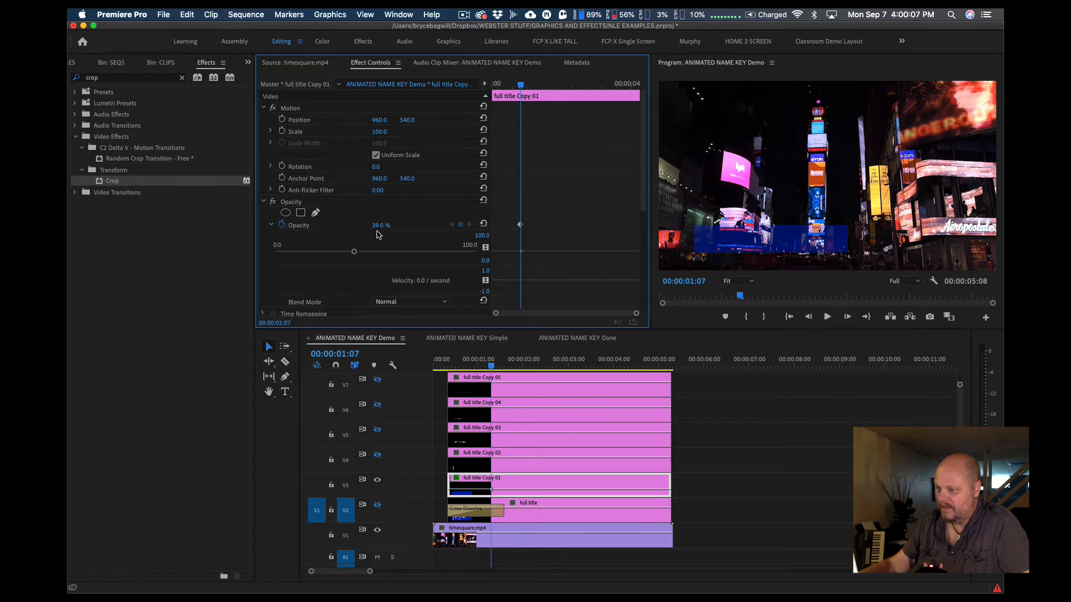
{"action": "mouse_move", "coordinate": [381, 229]}
{"action": "left_mouse_down"}
{"action": "mouse_move", "coordinate": [357, 229]}
{"action": "mouse_move", "coordinate": [413, 229]}
{"action": "mouse_move", "coordinate": [358, 229]}
{"action": "mouse_move", "coordinate": [412, 229]}
{"action": "mouse_move", "coordinate": [401, 228]}
{"action": "left_mouse_up"}
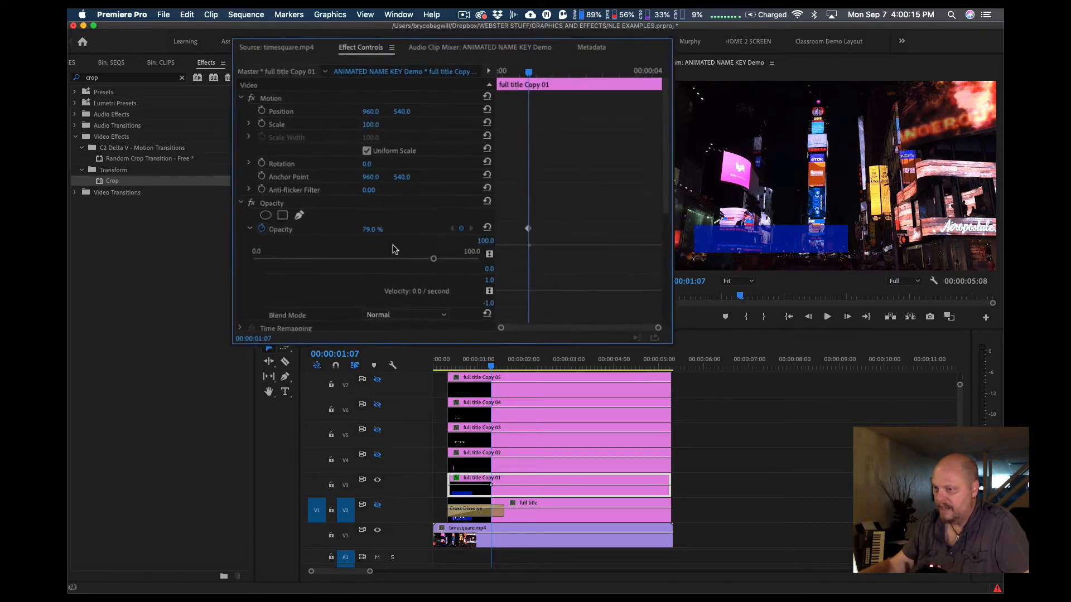
Preview the revealed blue bar around 00:00:01:16 and turn on the V4 title layer
{"action": "left_click", "coordinate": [232, 234]}
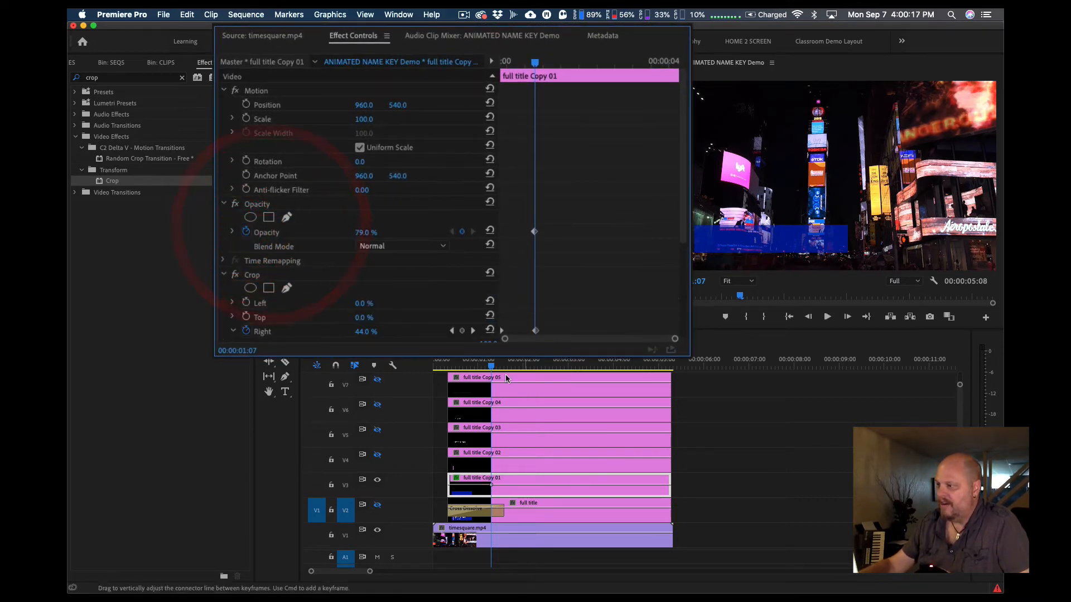
{"action": "left_click", "coordinate": [478, 367]}
{"action": "left_click_drag", "start_coordinate": [483, 367], "coordinate": [507, 367]}
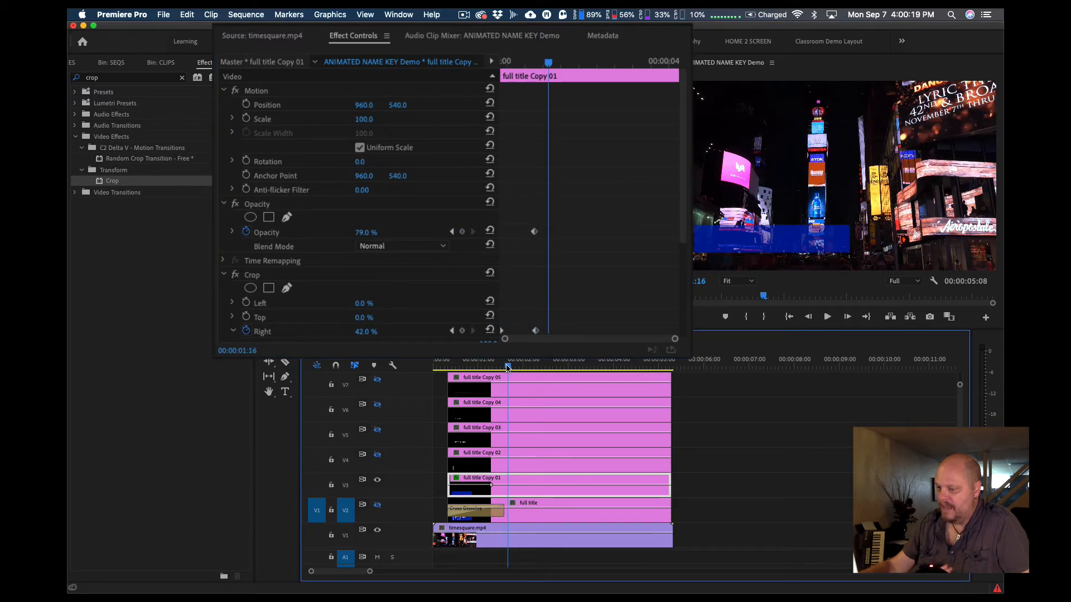
{"action": "left_click", "coordinate": [506, 367]}
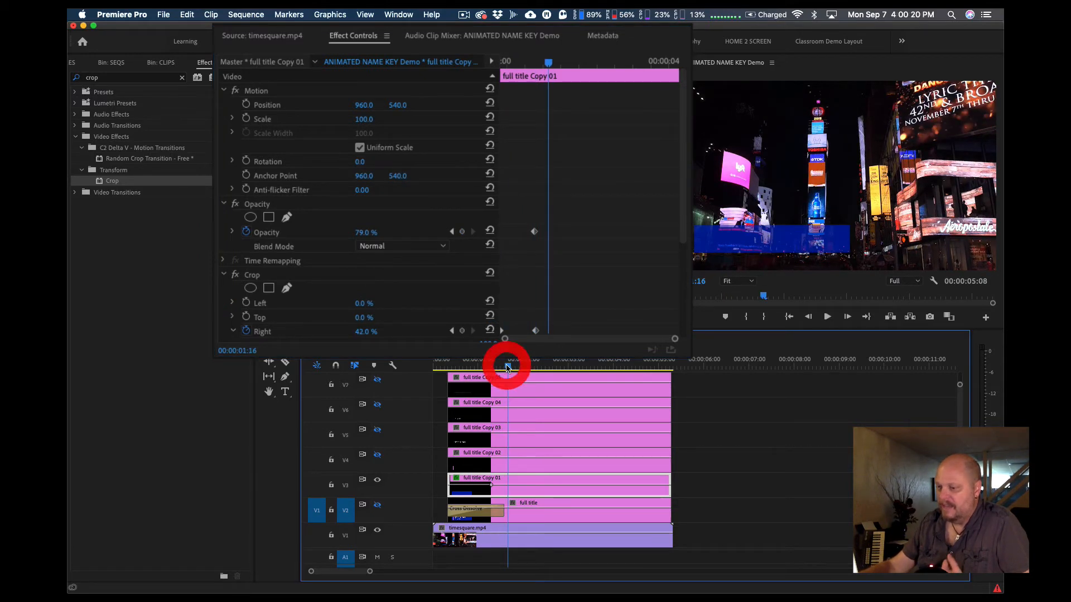
{"action": "left_click", "coordinate": [377, 456]}
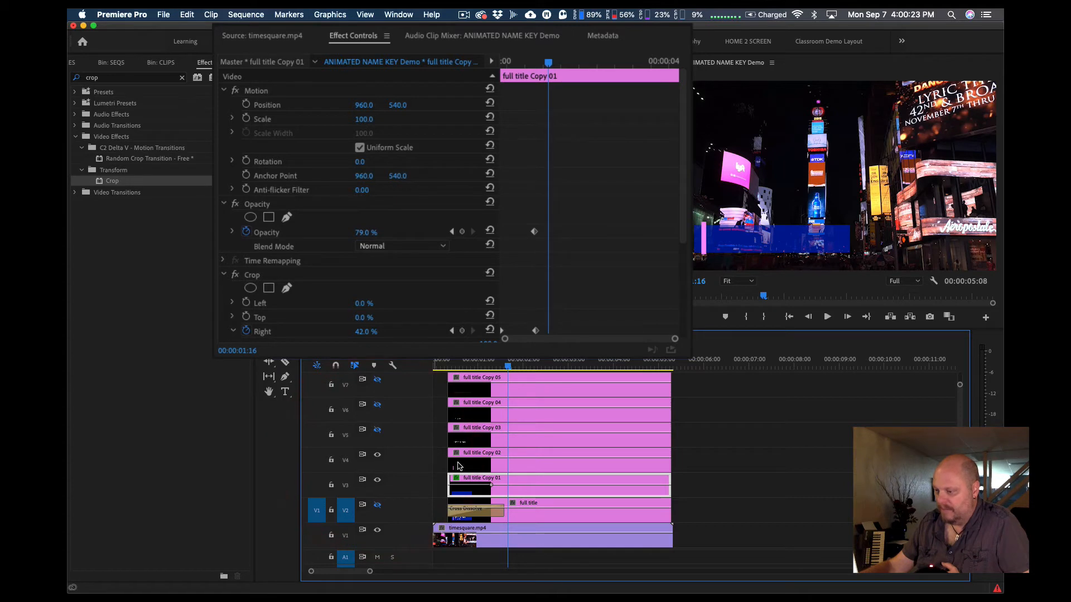
Select full title Copy 02 and park the playhead at 00:00:01:08, matching the crop keyframe
{"action": "left_click", "coordinate": [511, 467]}
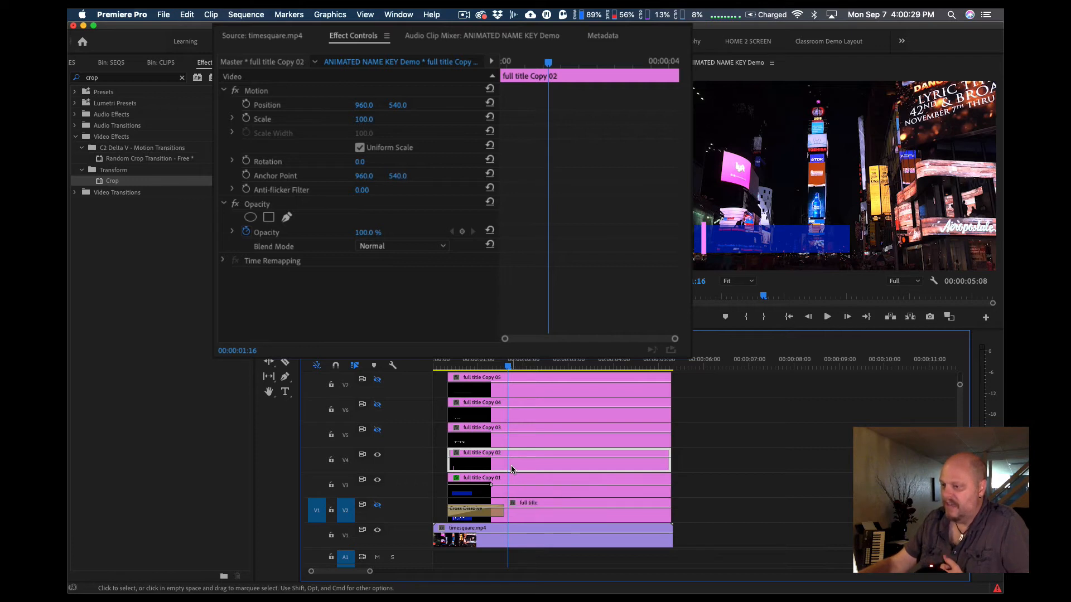
{"action": "left_click", "coordinate": [504, 468]}
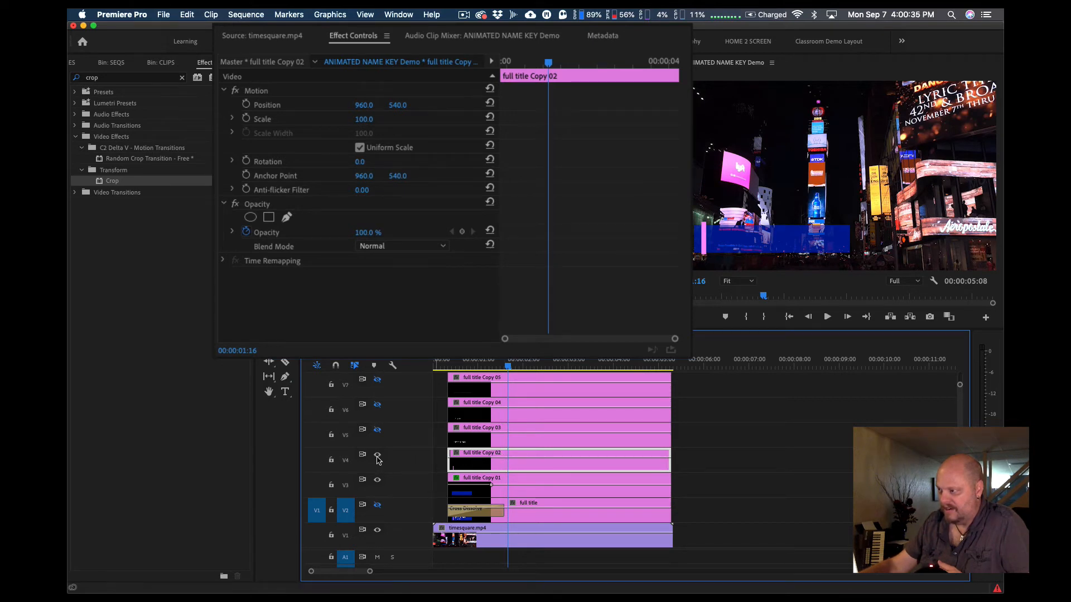
{"action": "left_click", "coordinate": [378, 456]}
{"action": "left_click", "coordinate": [538, 461]}
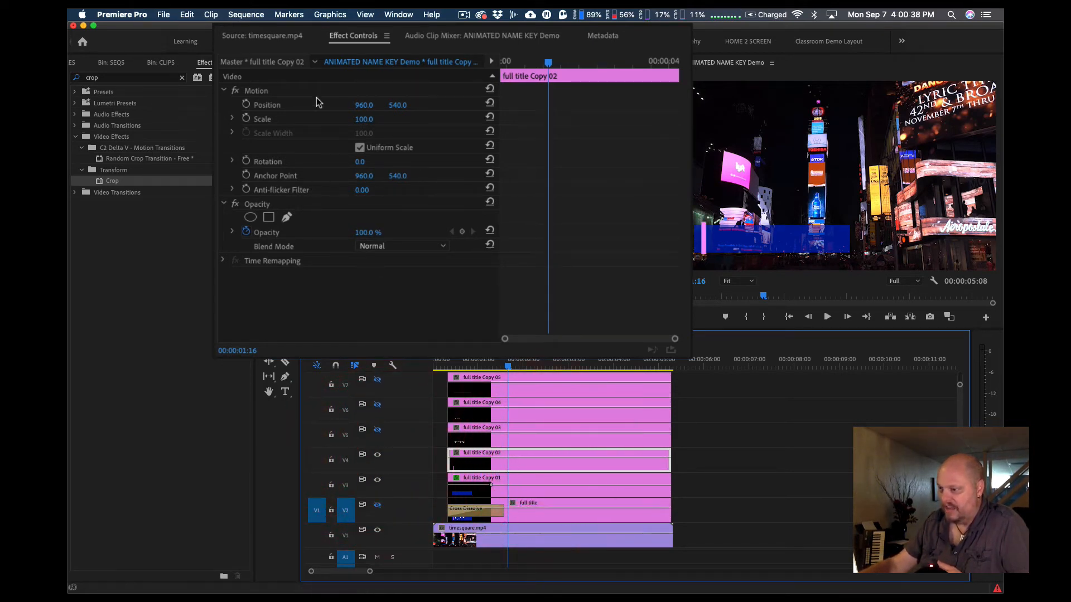
{"action": "left_click", "coordinate": [522, 488]}
{"action": "left_click", "coordinate": [519, 463]}
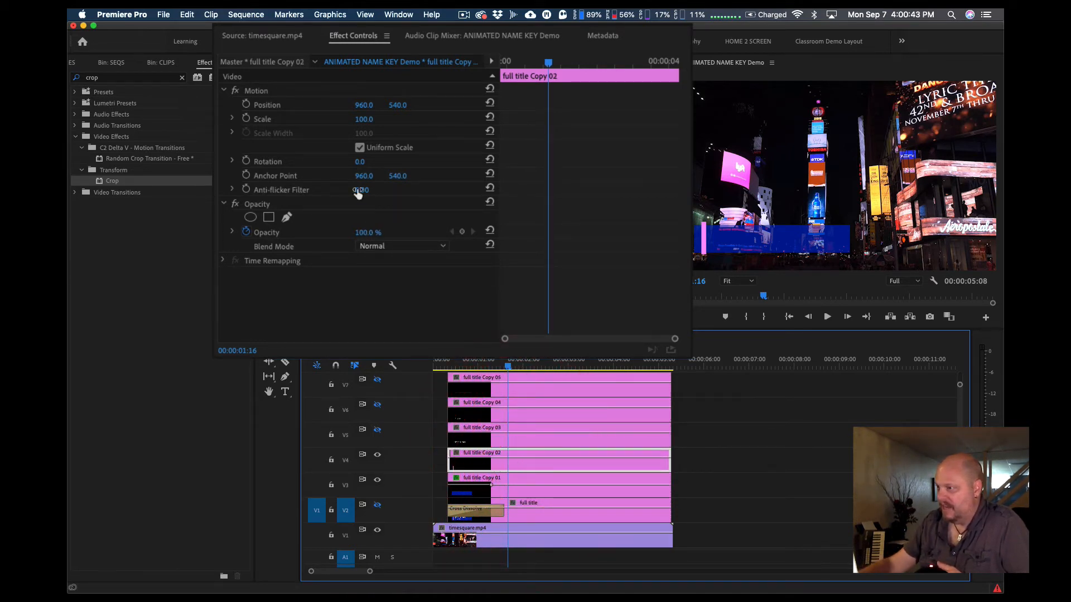
{"action": "left_click_drag", "start_coordinate": [548, 62], "coordinate": [538, 63]}
{"action": "left_click", "coordinate": [539, 63]}
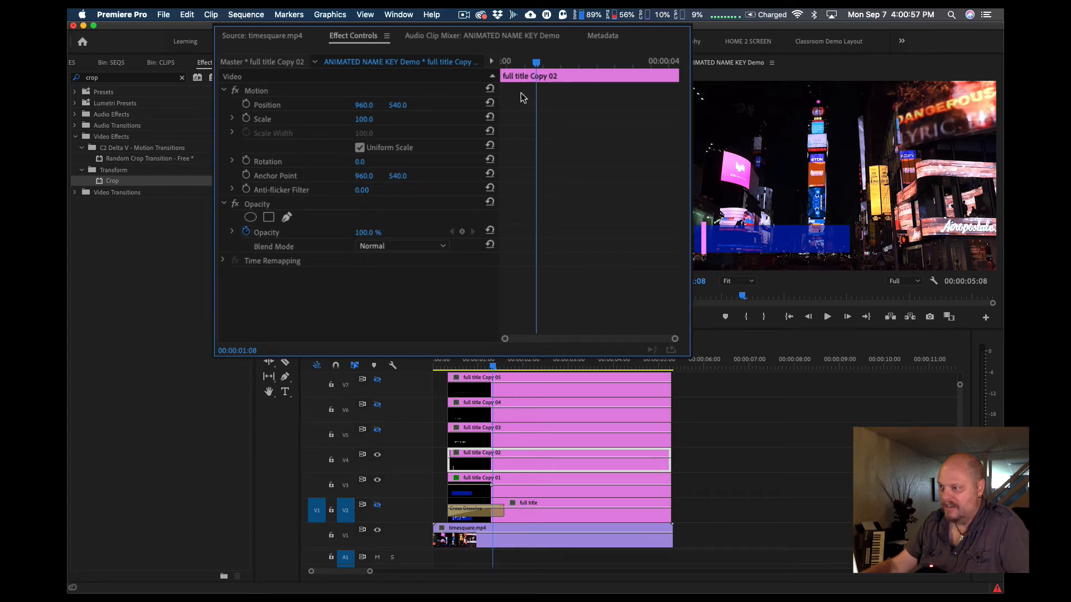
Keyframe full title Copy 02's Position, setting it to 960, 401.0 at 00:00:00:08
{"action": "left_click", "coordinate": [246, 105]}
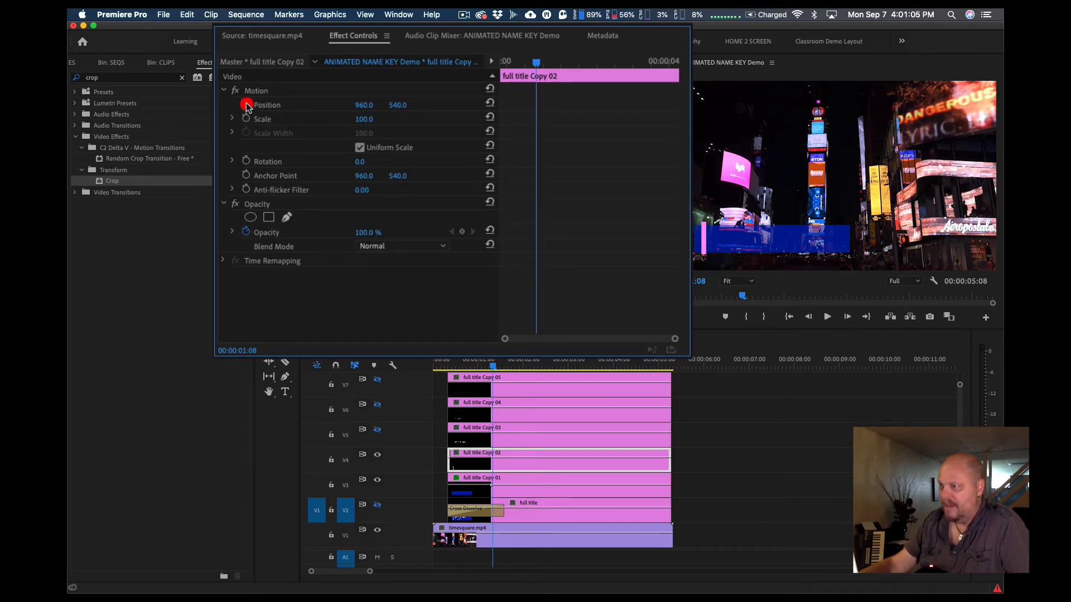
{"action": "left_click_drag", "start_coordinate": [539, 66], "coordinate": [503, 63]}
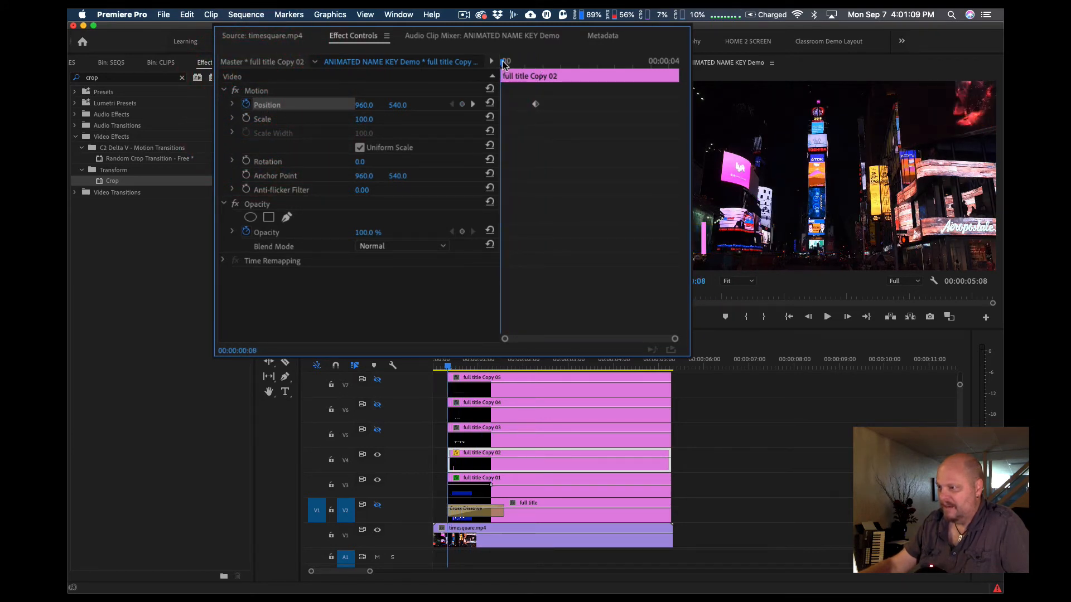
{"action": "left_click", "coordinate": [514, 93]}
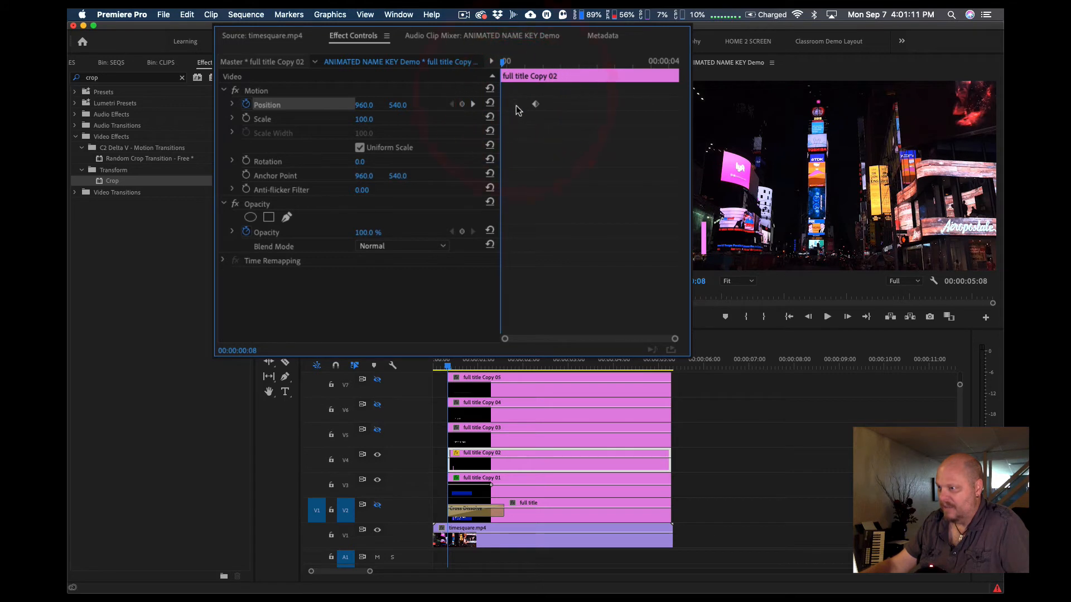
{"action": "left_click", "coordinate": [463, 106]}
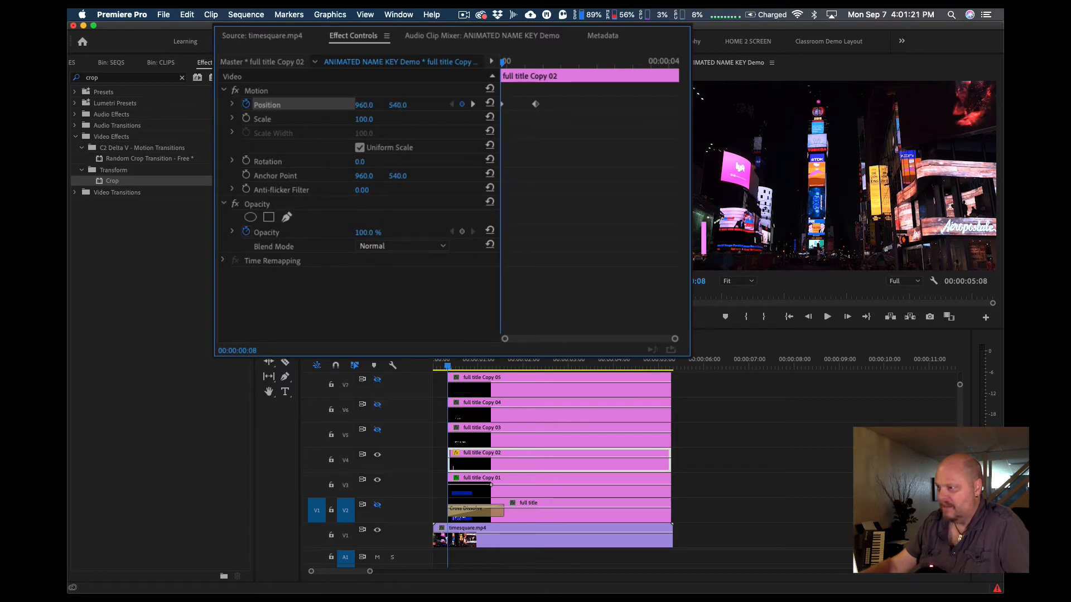
{"action": "left_click_drag", "start_coordinate": [398, 105], "coordinate": [391, 105]}
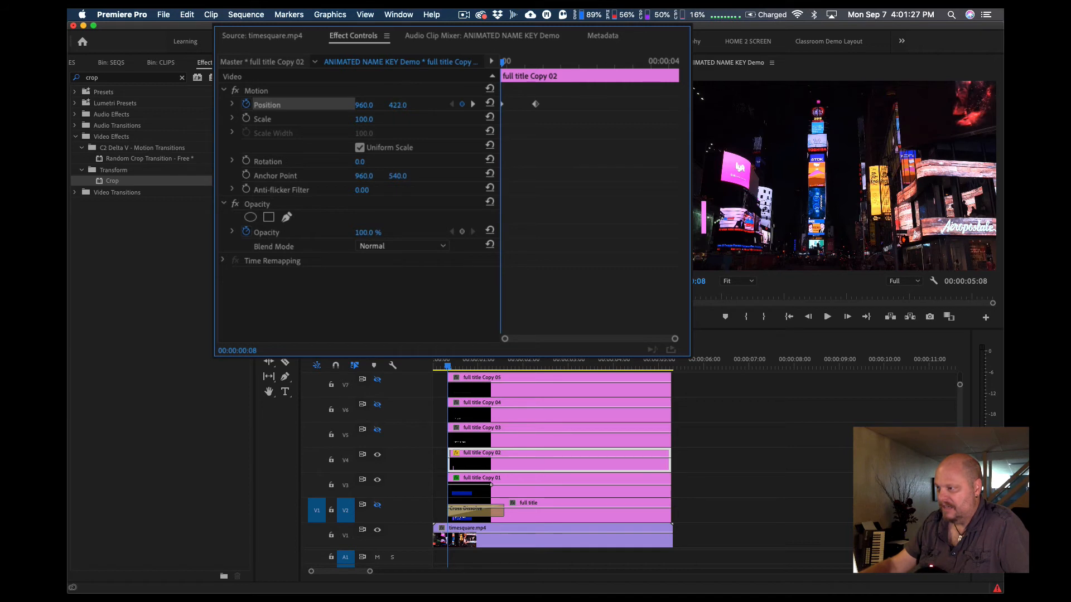
{"action": "left_click_drag", "start_coordinate": [398, 105], "coordinate": [396, 105]}
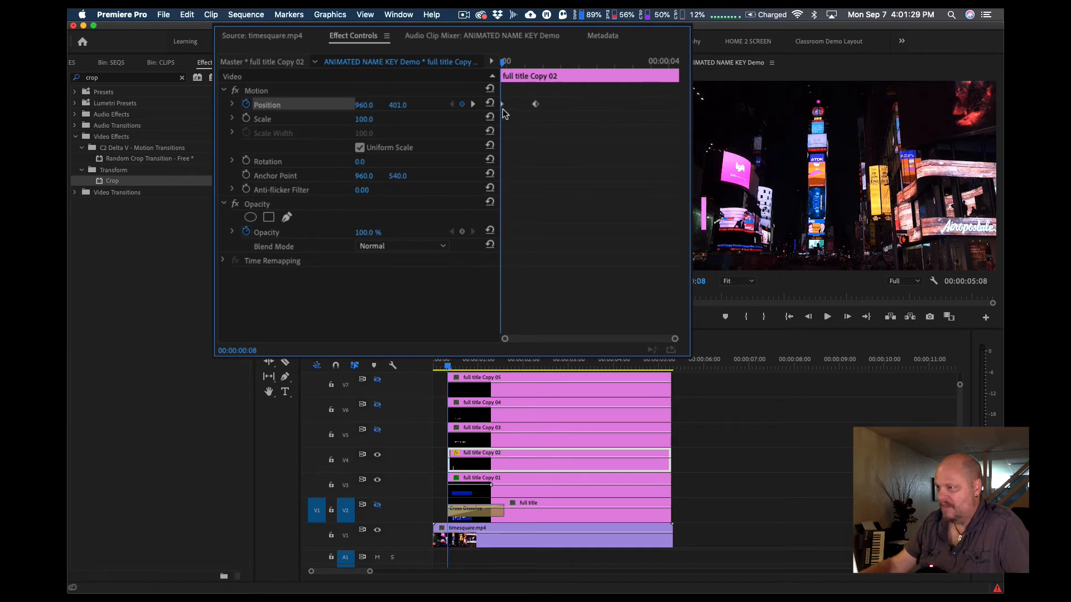
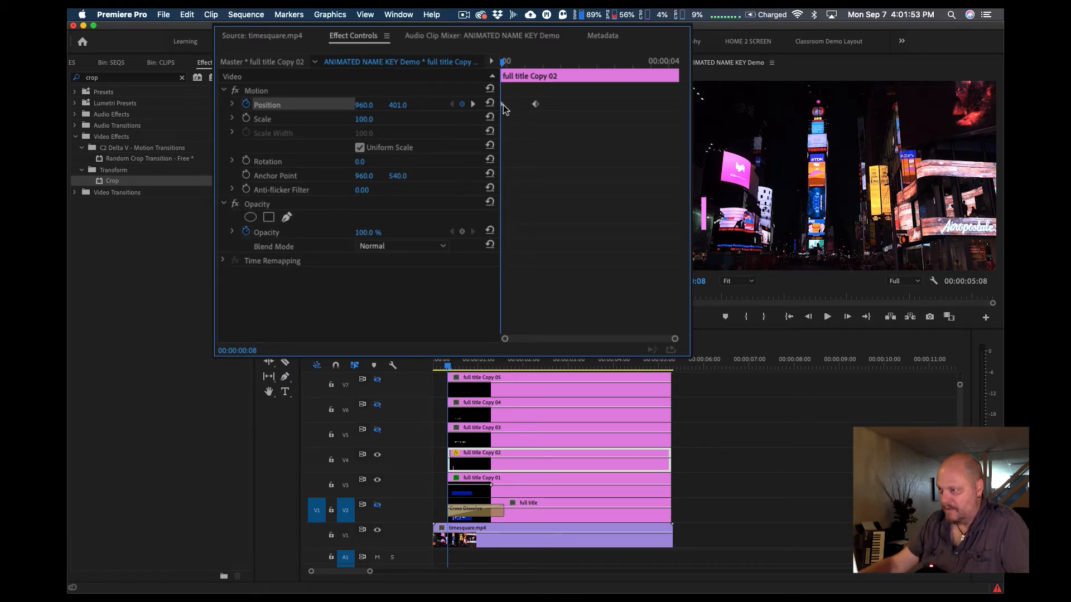
Reset full title Copy 02's opacity animation and keyframe 0% opacity at the clip start
{"action": "left_click", "coordinate": [247, 233]}
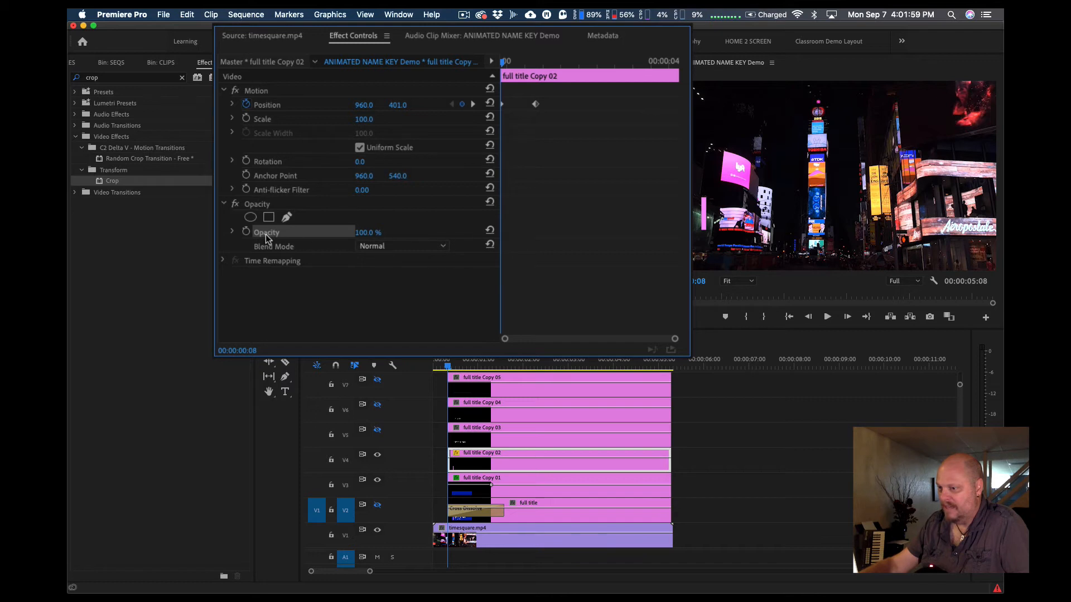
{"action": "left_click", "coordinate": [246, 231]}
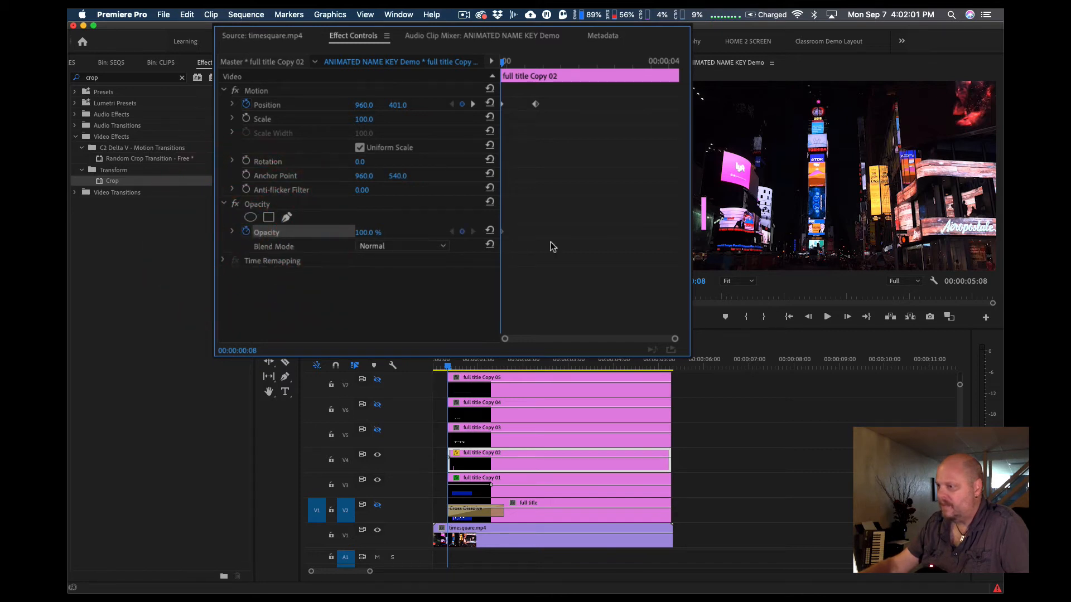
{"action": "left_click", "coordinate": [368, 233]}
{"action": "type", "text": "0"}
{"action": "key", "text": "Return"}
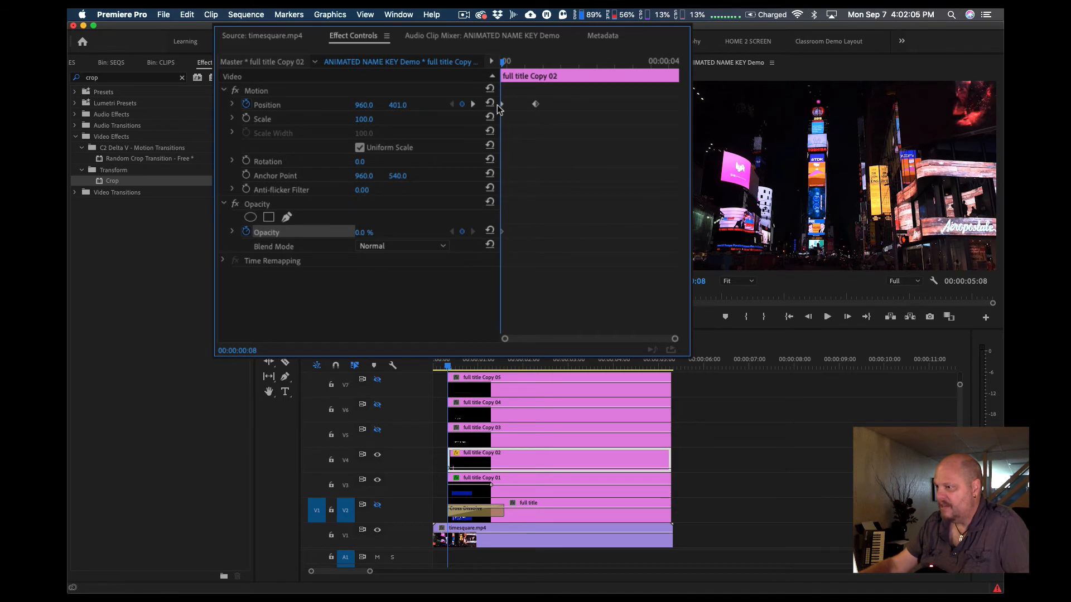
Keyframe 100% opacity at the bar's end Position keyframe, preview, then show the Copy 03 track
{"action": "mouse_move", "coordinate": [504, 63]}
{"action": "left_mouse_down"}
{"action": "mouse_move", "coordinate": [534, 69]}
{"action": "mouse_move", "coordinate": [535, 89]}
{"action": "mouse_move", "coordinate": [504, 72]}
{"action": "left_mouse_up"}
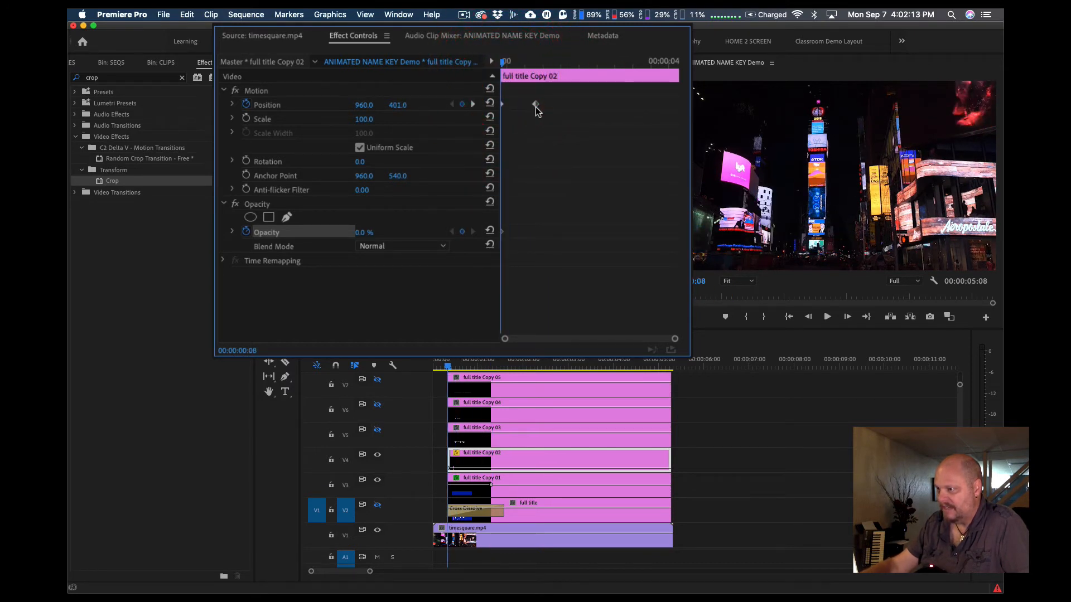
{"action": "left_click", "coordinate": [472, 104]}
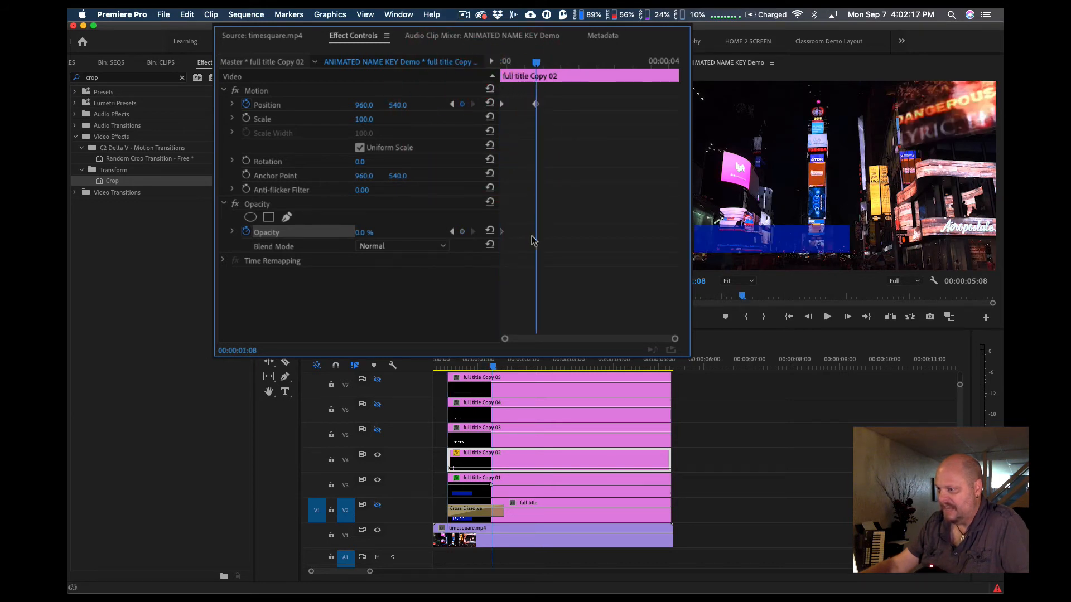
{"action": "left_click", "coordinate": [463, 234]}
{"action": "left_click_drag", "start_coordinate": [370, 238], "coordinate": [385, 238]}
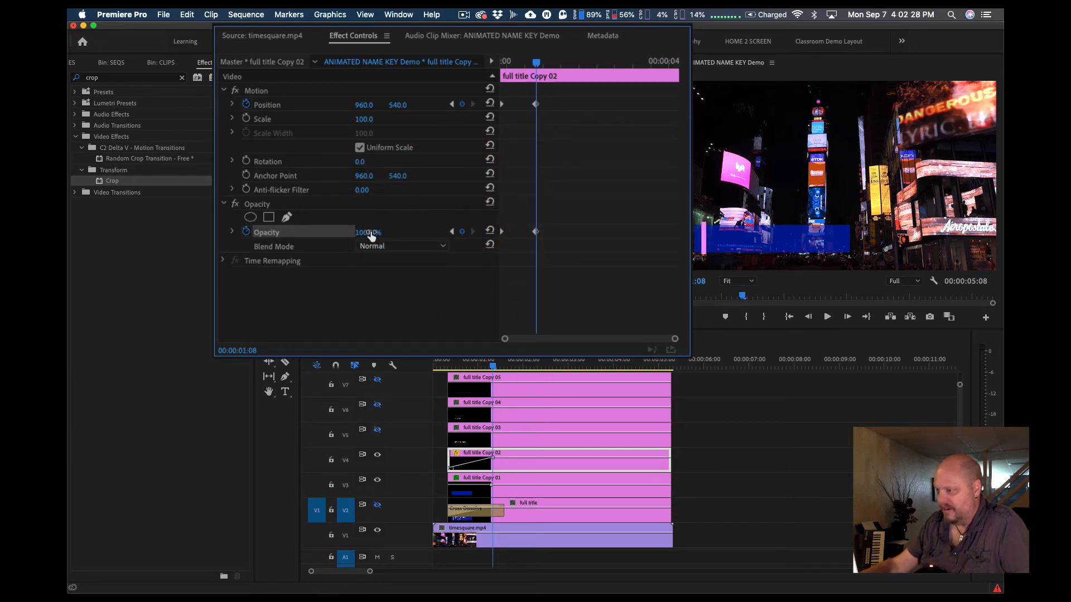
{"action": "mouse_move", "coordinate": [535, 62]}
{"action": "left_mouse_down"}
{"action": "mouse_move", "coordinate": [499, 63]}
{"action": "mouse_move", "coordinate": [541, 63]}
{"action": "left_mouse_up"}
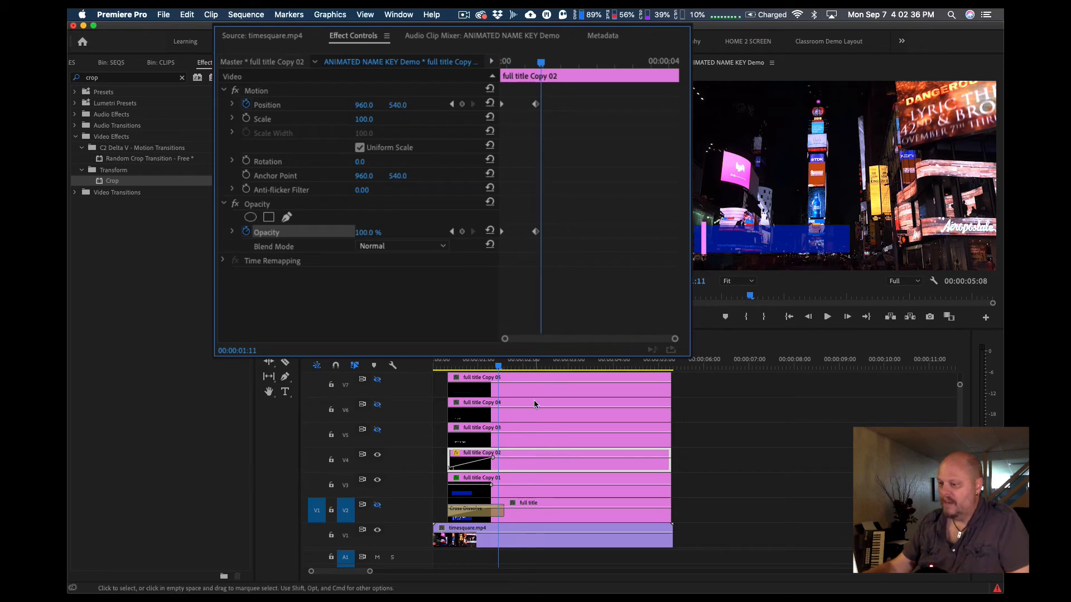
{"action": "left_click", "coordinate": [502, 444]}
{"action": "left_click", "coordinate": [377, 429]}
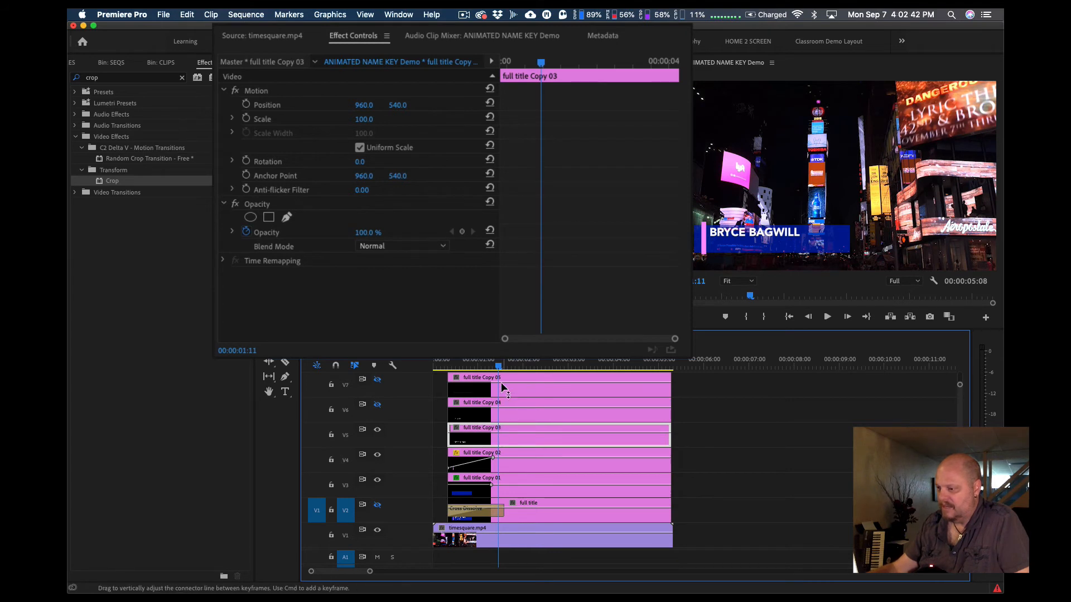
Park the playhead exactly on Copy 02's end Position keyframe at 00:00:01:08
{"action": "left_click", "coordinate": [502, 471]}
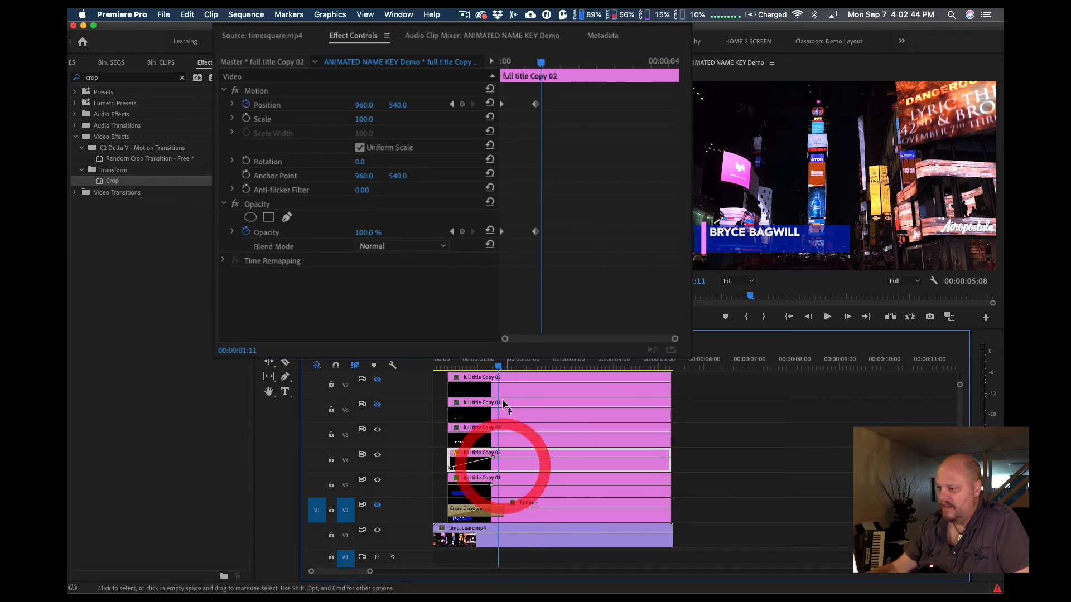
{"action": "left_click_drag", "start_coordinate": [498, 368], "coordinate": [494, 368]}
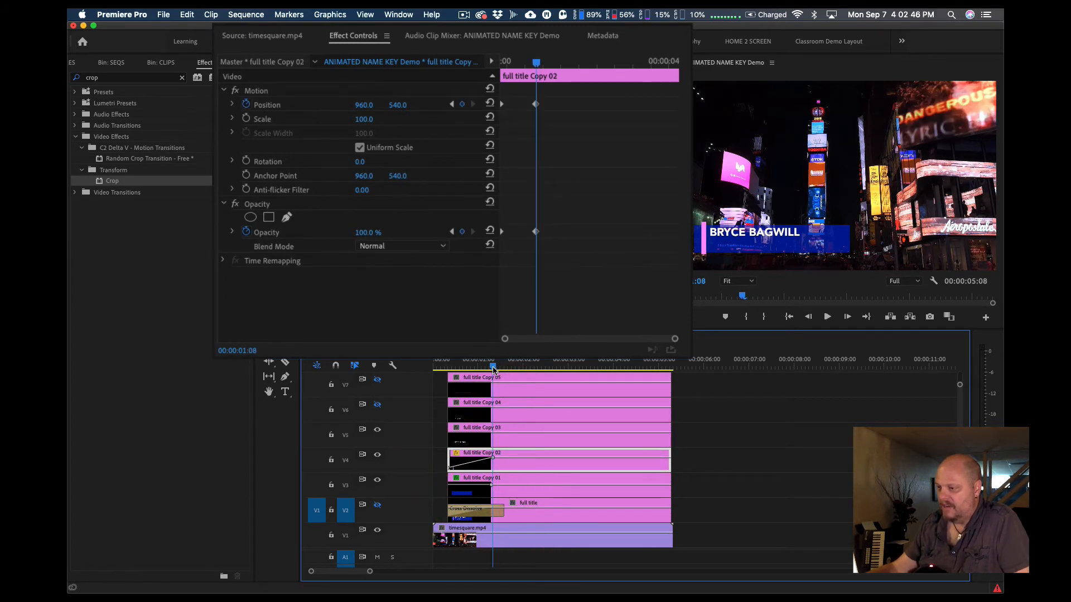
{"action": "left_click", "coordinate": [495, 369]}
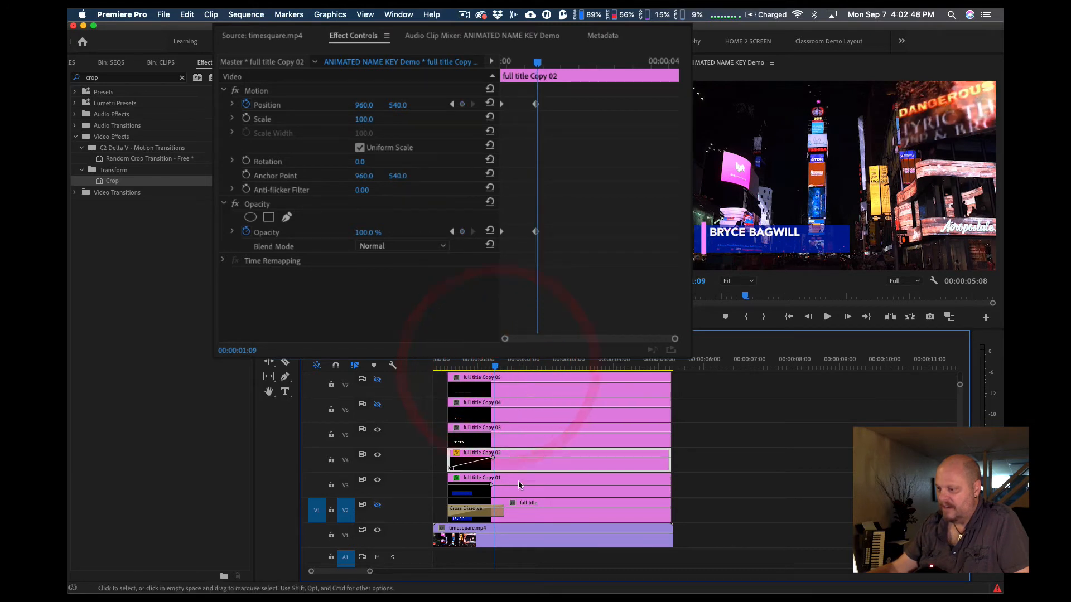
{"action": "left_click", "coordinate": [502, 463]}
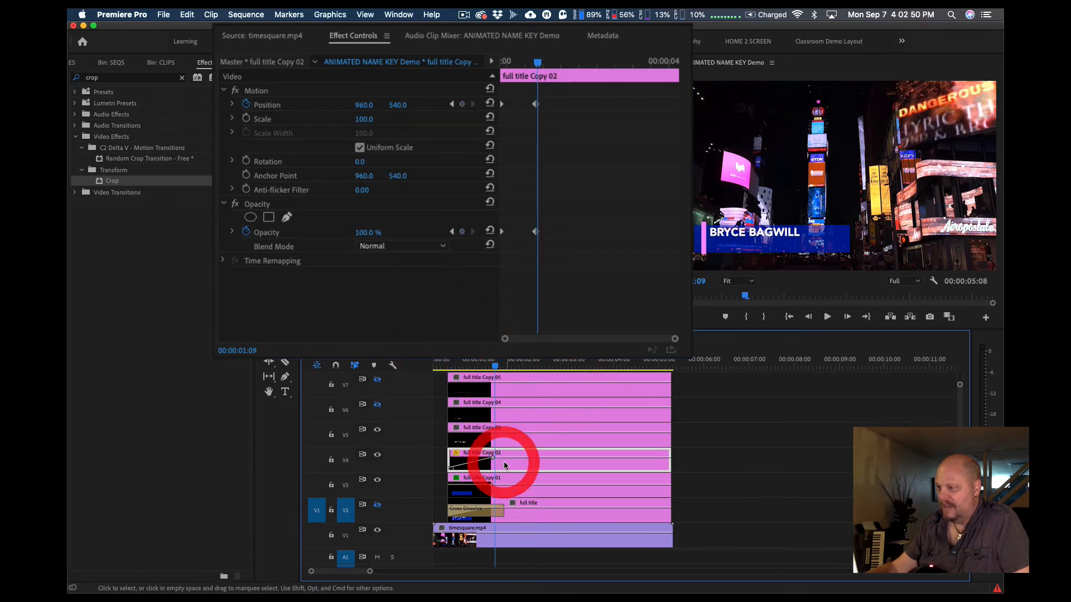
{"action": "left_click", "coordinate": [452, 104]}
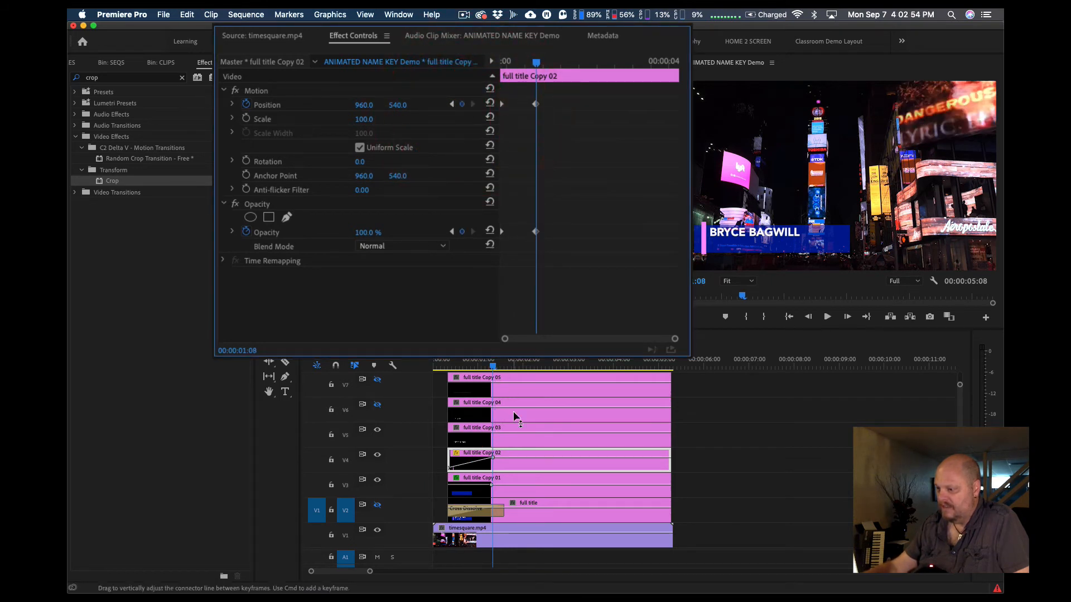
Keyframe Copy 03's opacity at 100% at 00:00:01:08 and 0% at the clip start
{"action": "left_click", "coordinate": [495, 439]}
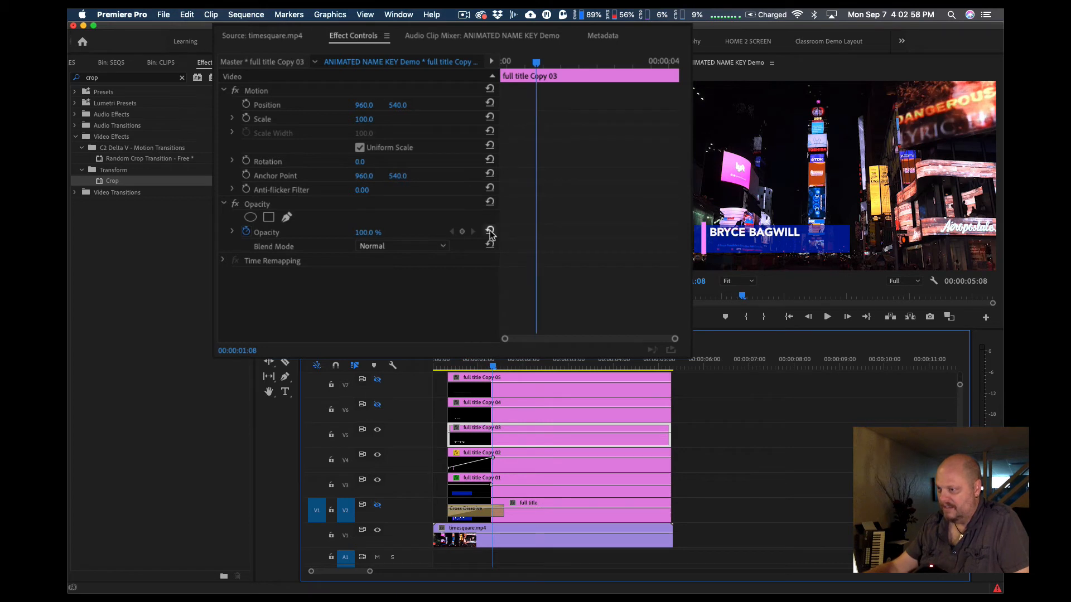
{"action": "left_click", "coordinate": [247, 232]}
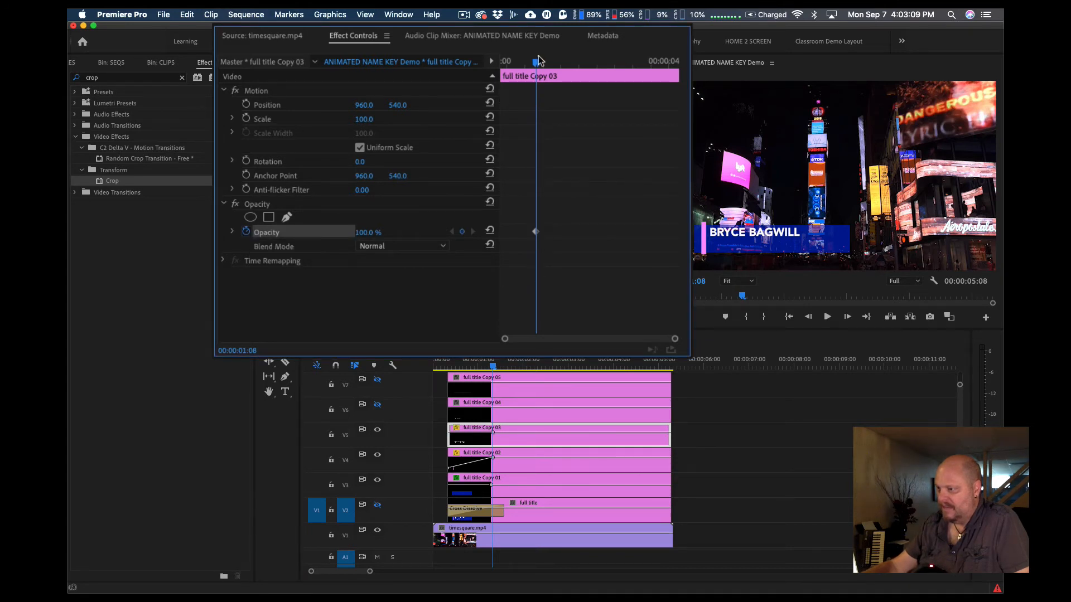
{"action": "left_click_drag", "start_coordinate": [539, 60], "coordinate": [485, 88]}
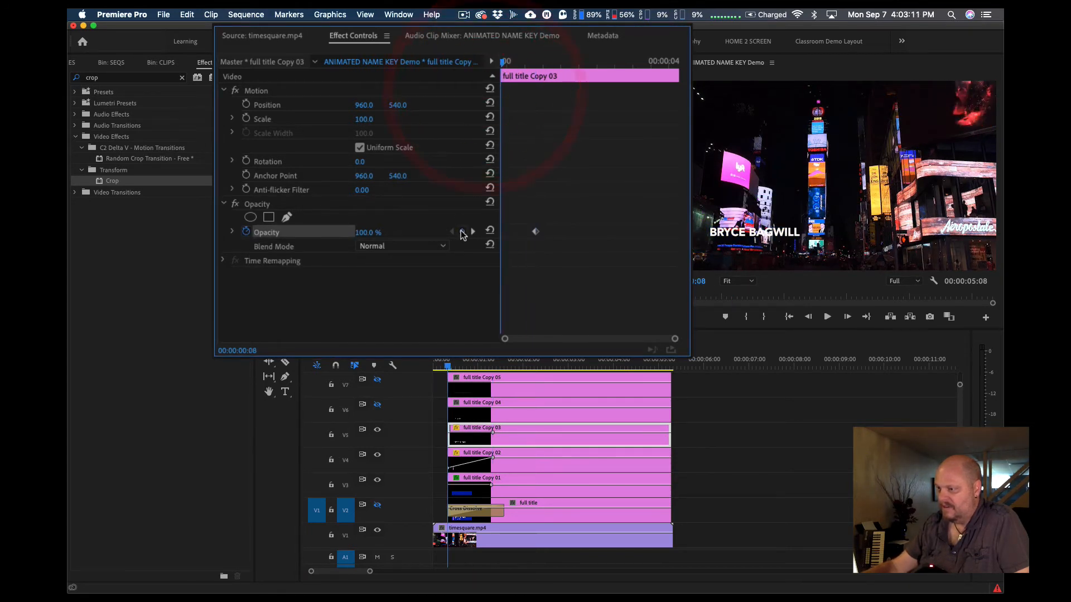
{"action": "left_click", "coordinate": [462, 232]}
{"action": "left_click", "coordinate": [368, 232]}
{"action": "type", "text": "0"}
{"action": "key", "text": "Return"}
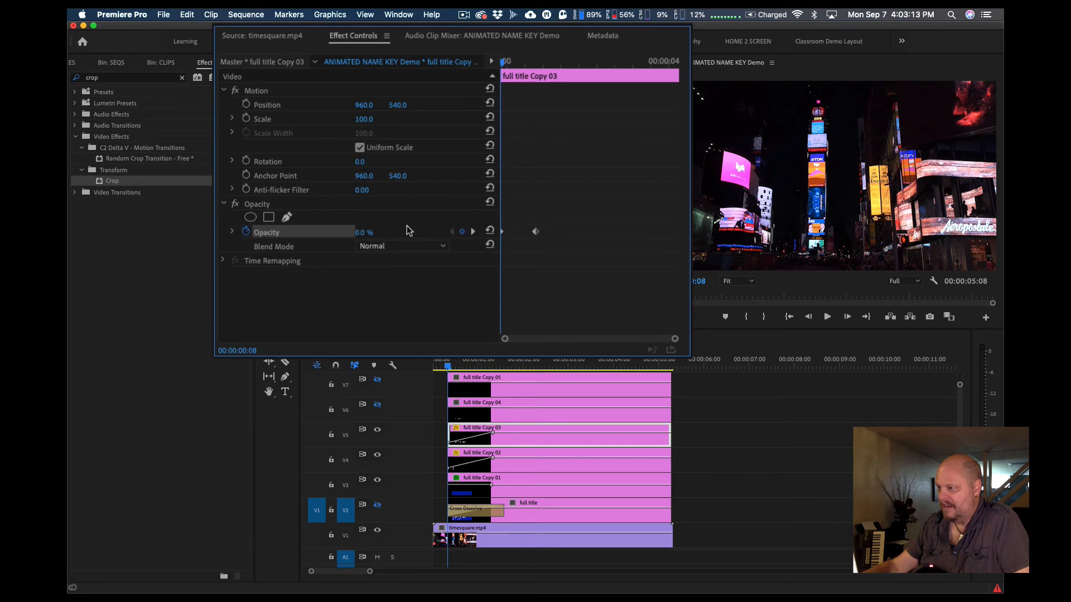
{"action": "left_click_drag", "start_coordinate": [506, 62], "coordinate": [521, 85]}
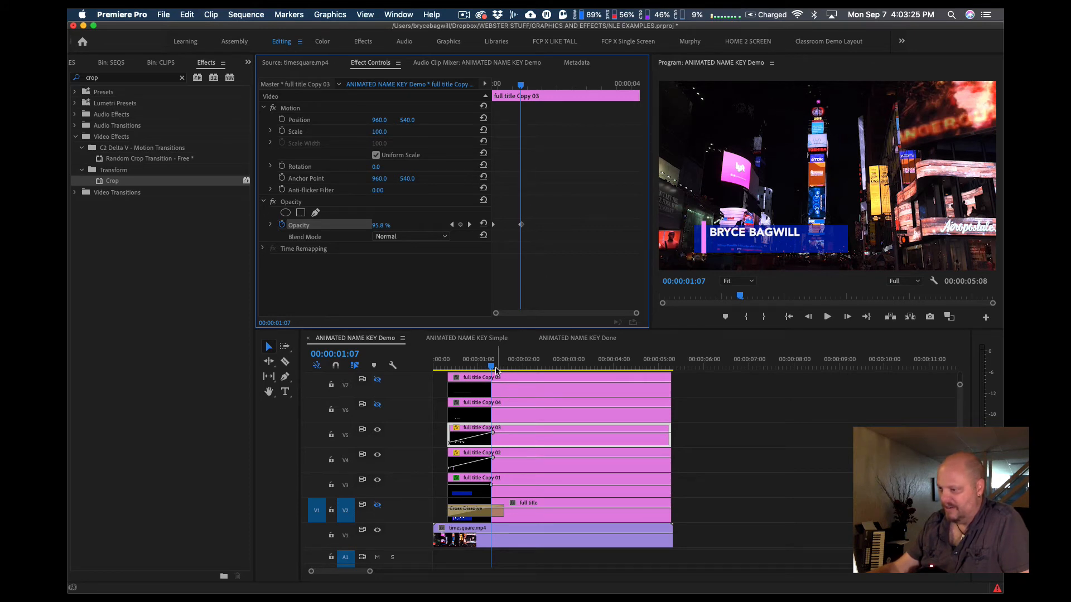
Recheck the name fade, then turn on the V6 track and select full title Copy 04
{"action": "left_click", "coordinate": [491, 369]}
{"action": "left_click_drag", "start_coordinate": [492, 369], "coordinate": [495, 367]}
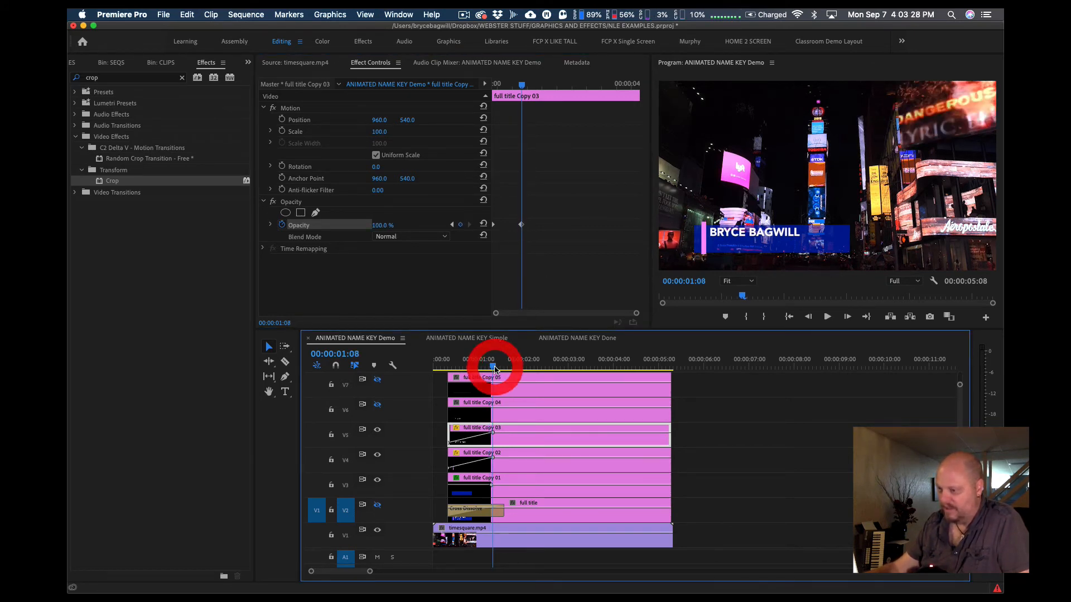
{"action": "left_click", "coordinate": [378, 407]}
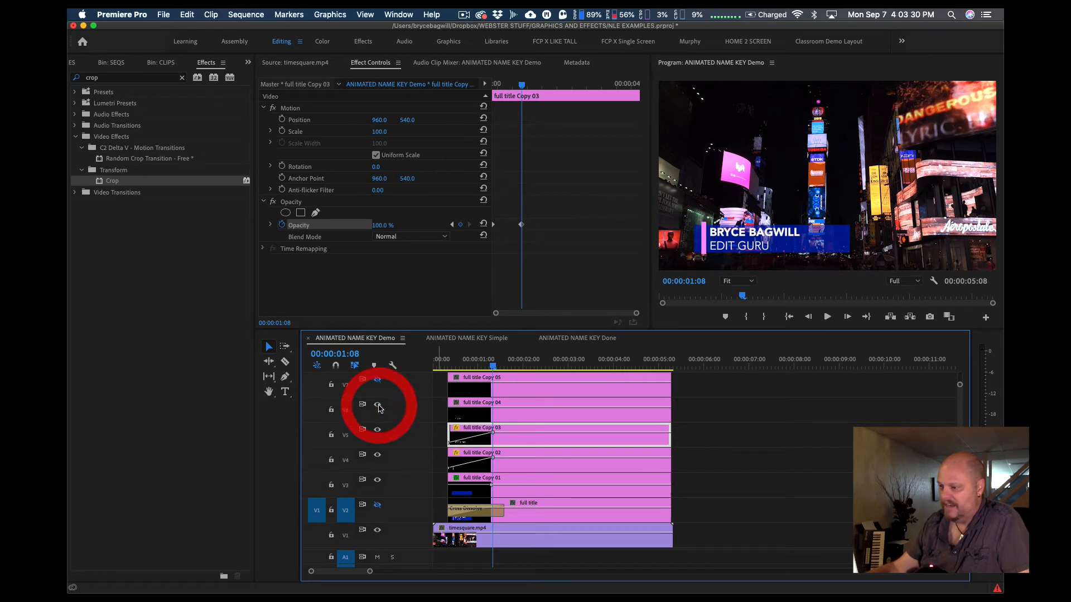
{"action": "left_click", "coordinate": [483, 416]}
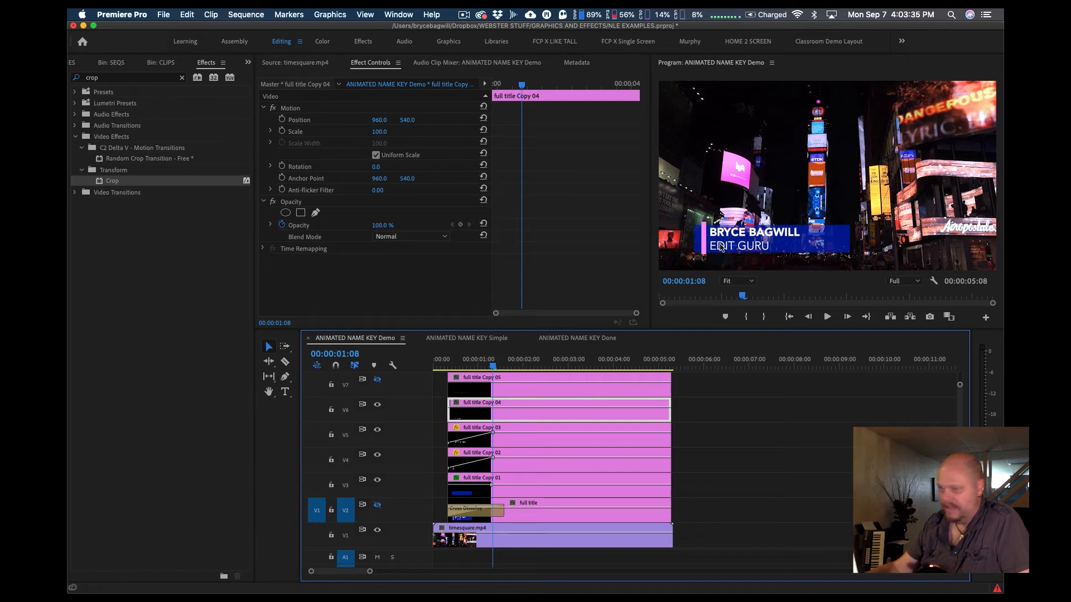
Apply Crop to full title Copy 04 and keyframe its Right crop at 63%
{"action": "left_click_drag", "start_coordinate": [112, 181], "coordinate": [519, 411]}
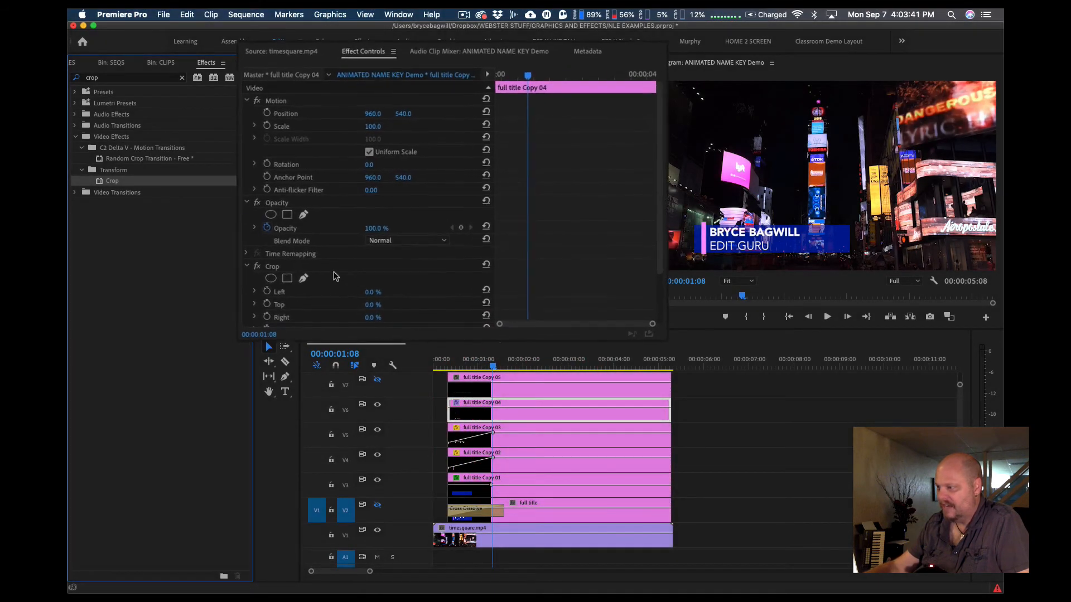
{"action": "left_click_drag", "start_coordinate": [679, 257], "coordinate": [647, 308]}
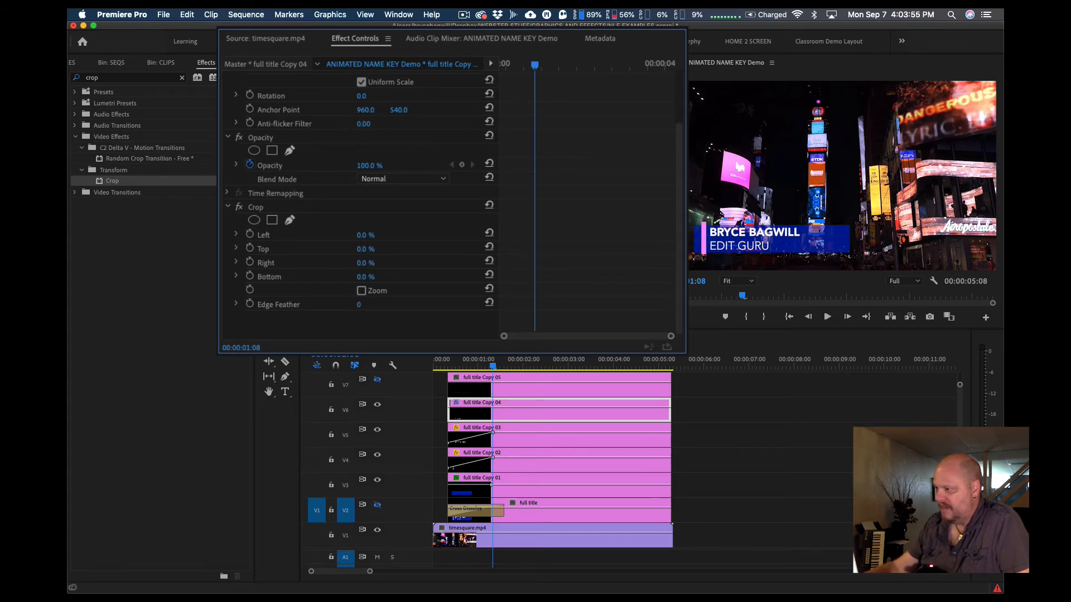
{"action": "left_click_drag", "start_coordinate": [366, 264], "coordinate": [405, 263]}
{"action": "left_click", "coordinate": [249, 263]}
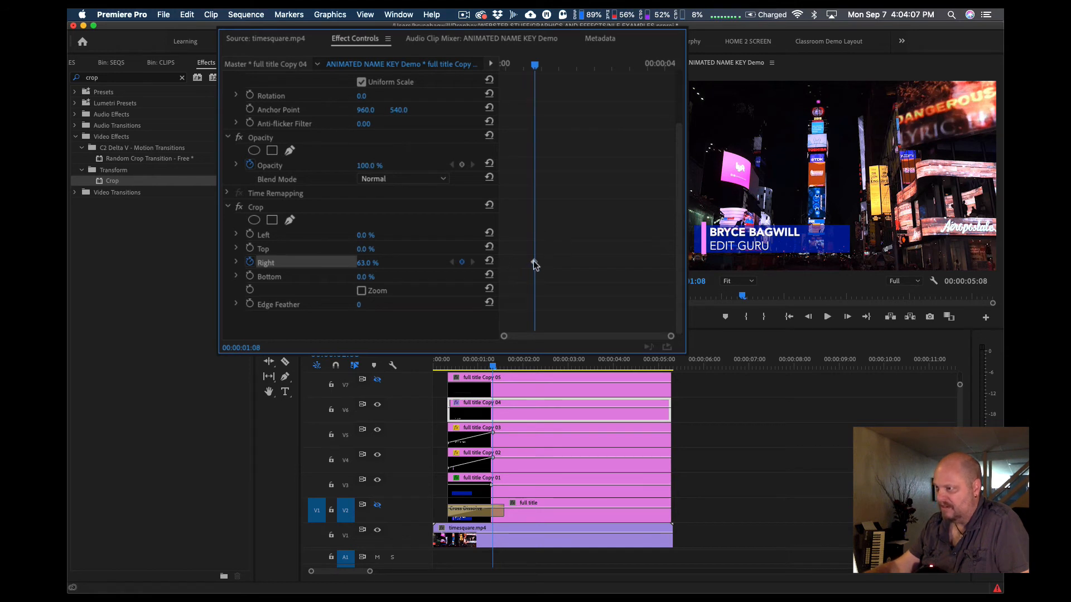
Keyframe Copy 04's Right crop at 89% at the clip start and preview the EDIT GURU wipe
{"action": "left_click_drag", "start_coordinate": [534, 66], "coordinate": [501, 68]}
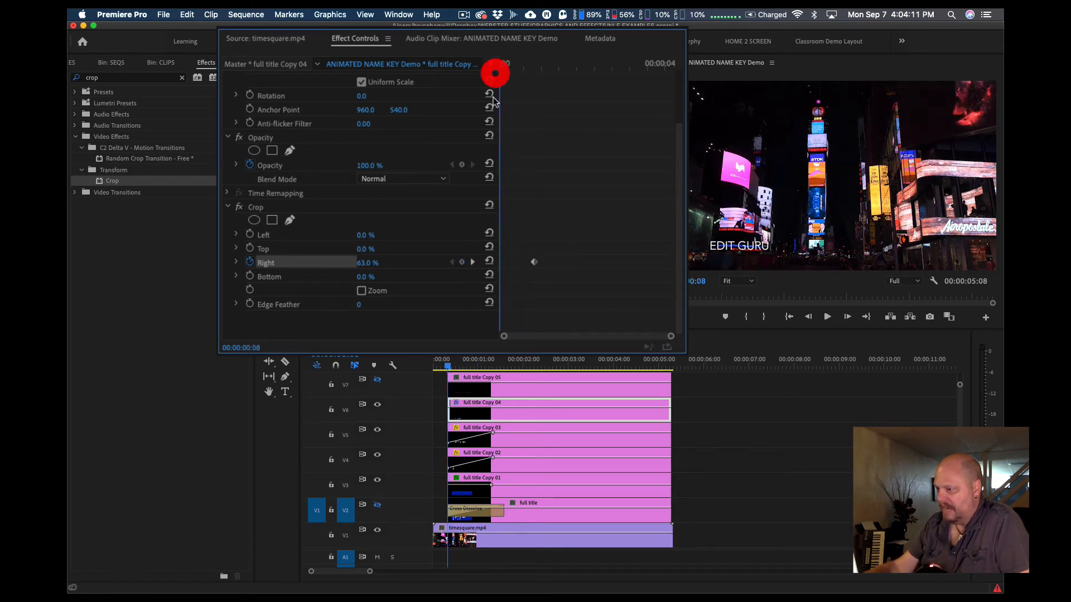
{"action": "left_click", "coordinate": [462, 262]}
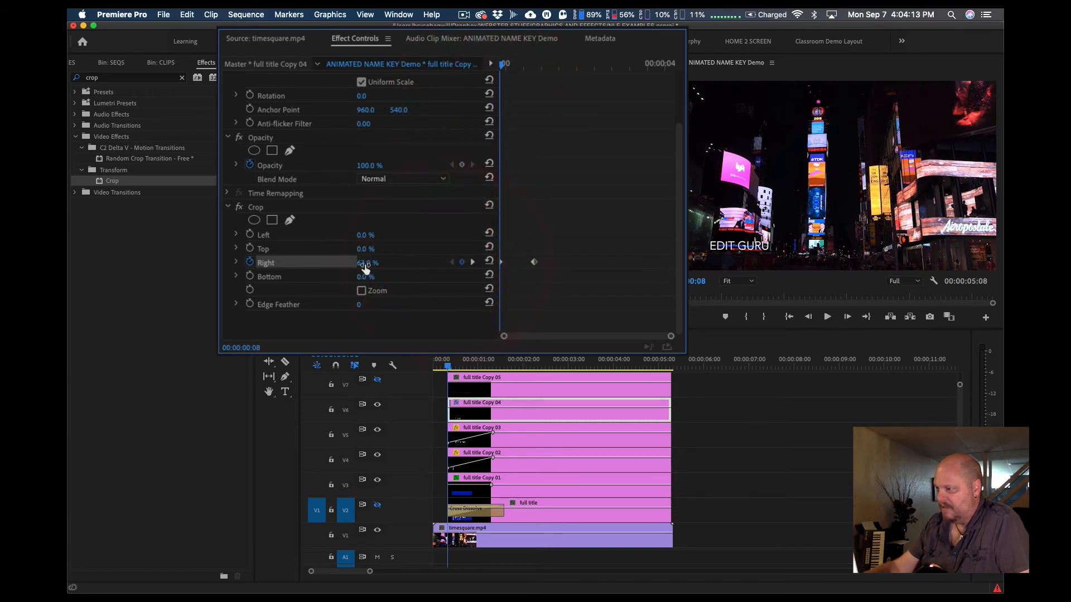
{"action": "mouse_move", "coordinate": [368, 263]}
{"action": "left_mouse_down"}
{"action": "mouse_move", "coordinate": [339, 262]}
{"action": "mouse_move", "coordinate": [379, 263]}
{"action": "left_mouse_up"}
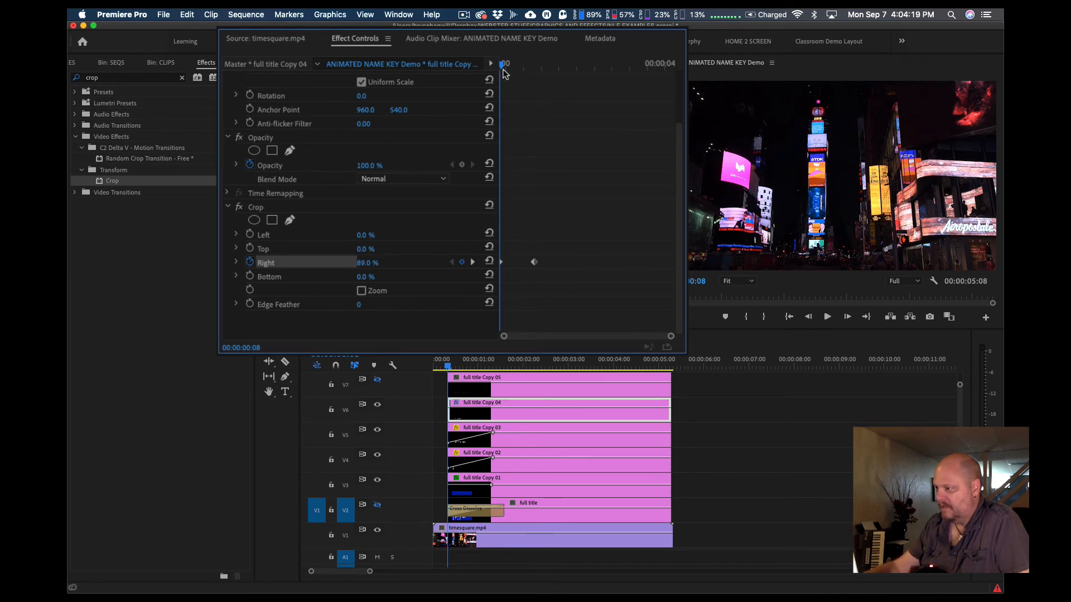
{"action": "left_click_drag", "start_coordinate": [504, 69], "coordinate": [539, 72]}
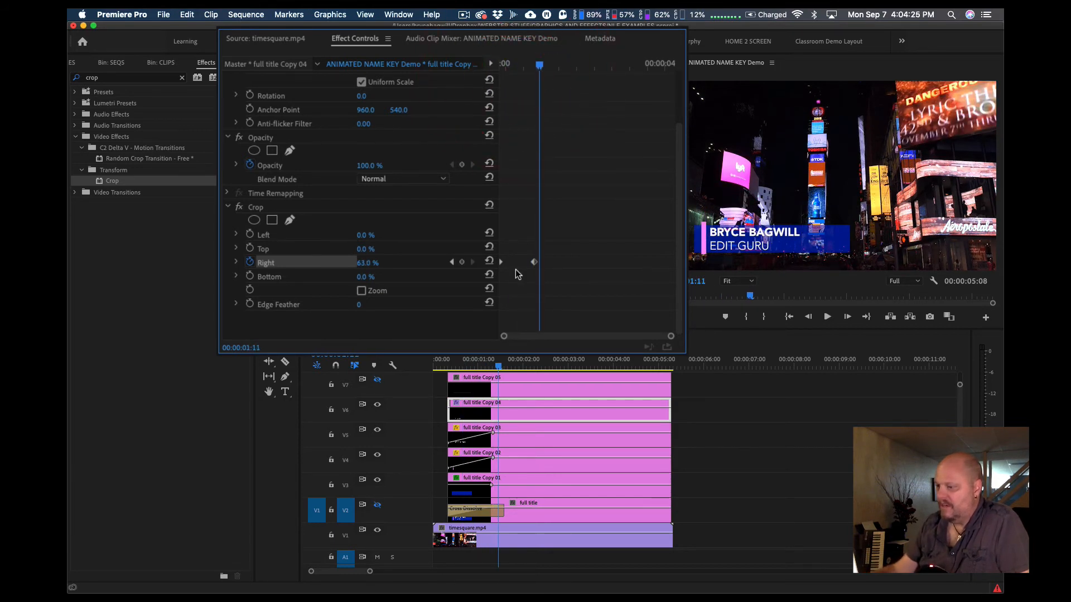
{"action": "left_click", "coordinate": [501, 388]}
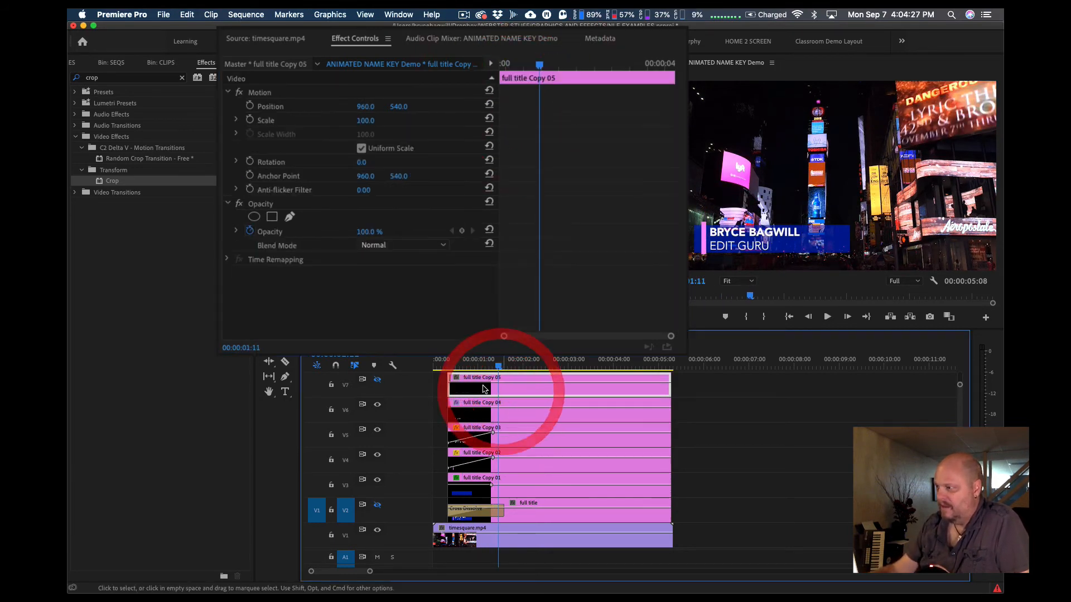
Match timing to Copy 02 by stepping to its Position keyframes at 00:00:01:08, then reselect Copy 05
{"action": "left_click", "coordinate": [378, 382]}
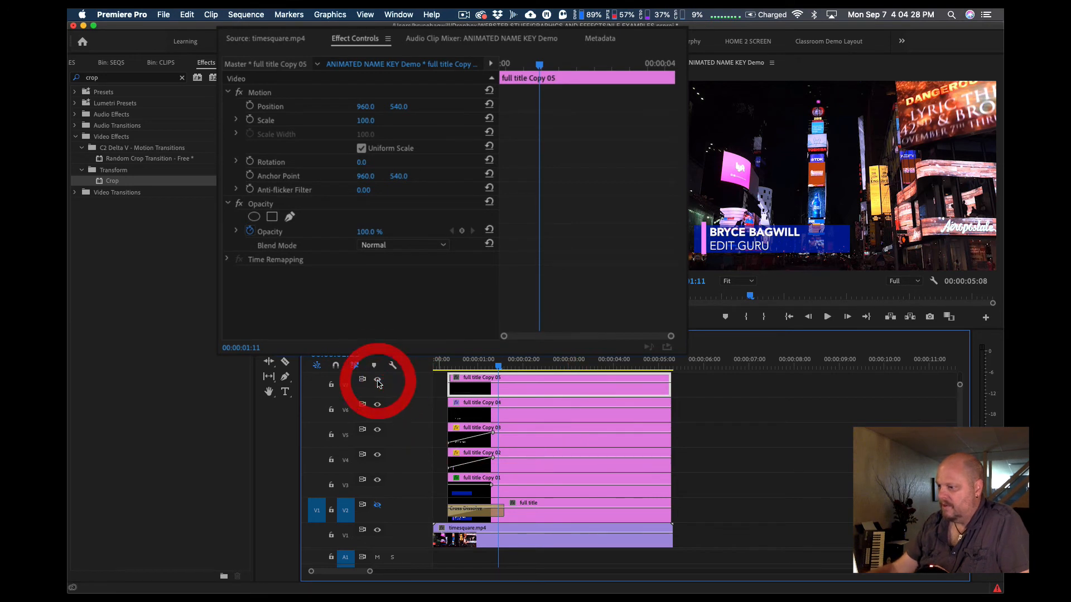
{"action": "left_click", "coordinate": [504, 386]}
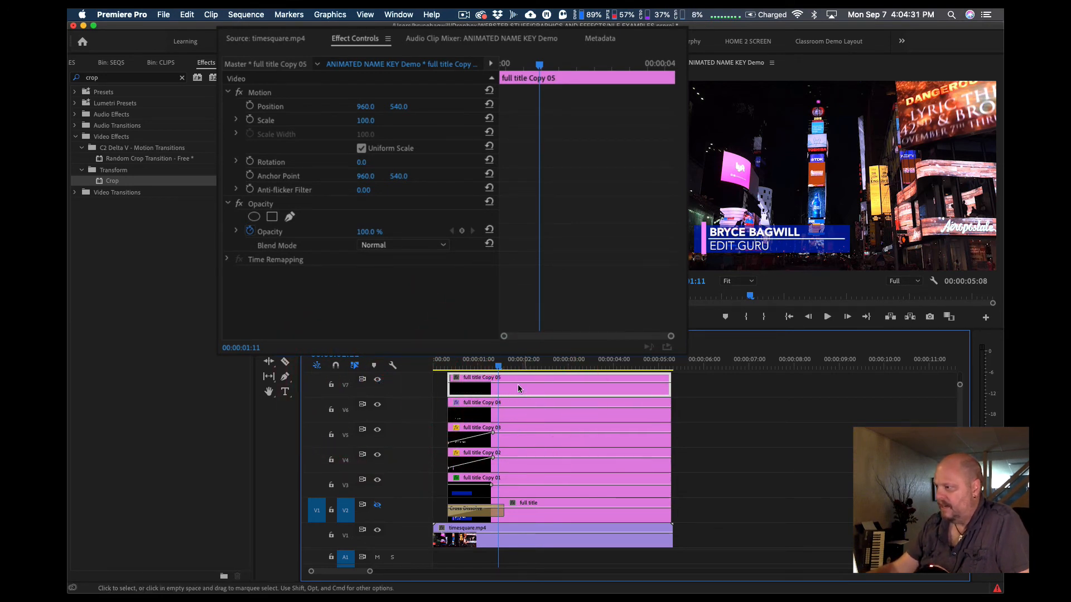
{"action": "left_click", "coordinate": [494, 370]}
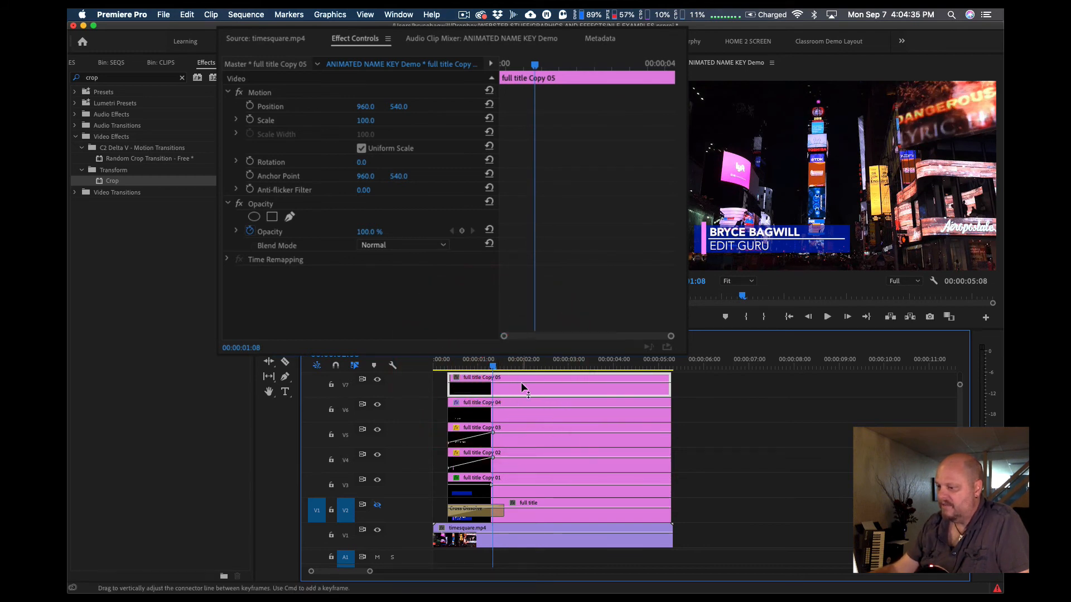
{"action": "left_click", "coordinate": [502, 463]}
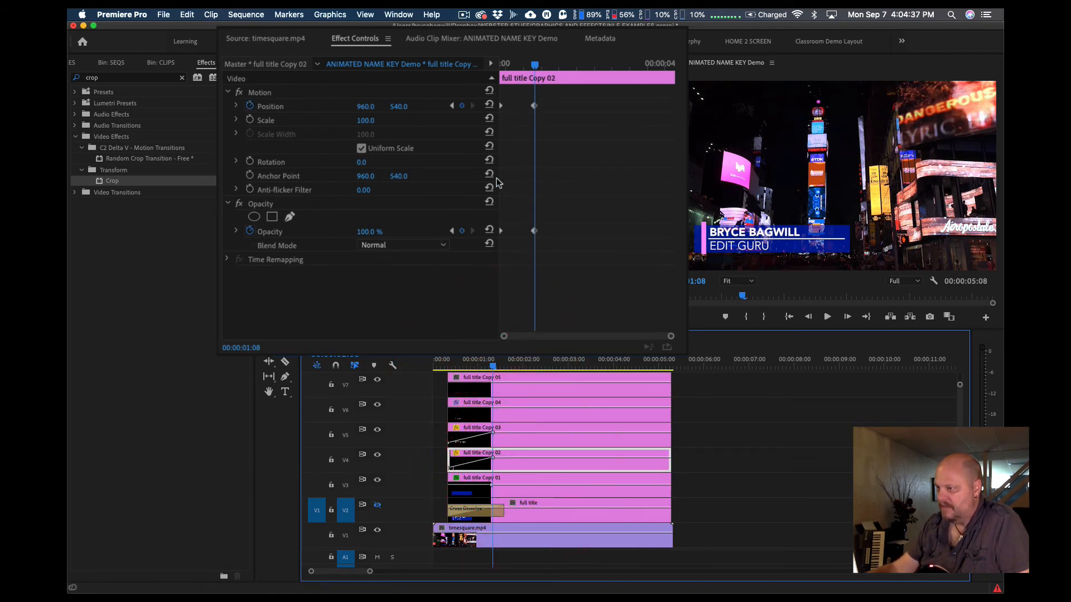
{"action": "left_click", "coordinate": [452, 106]}
{"action": "left_click", "coordinate": [473, 106]}
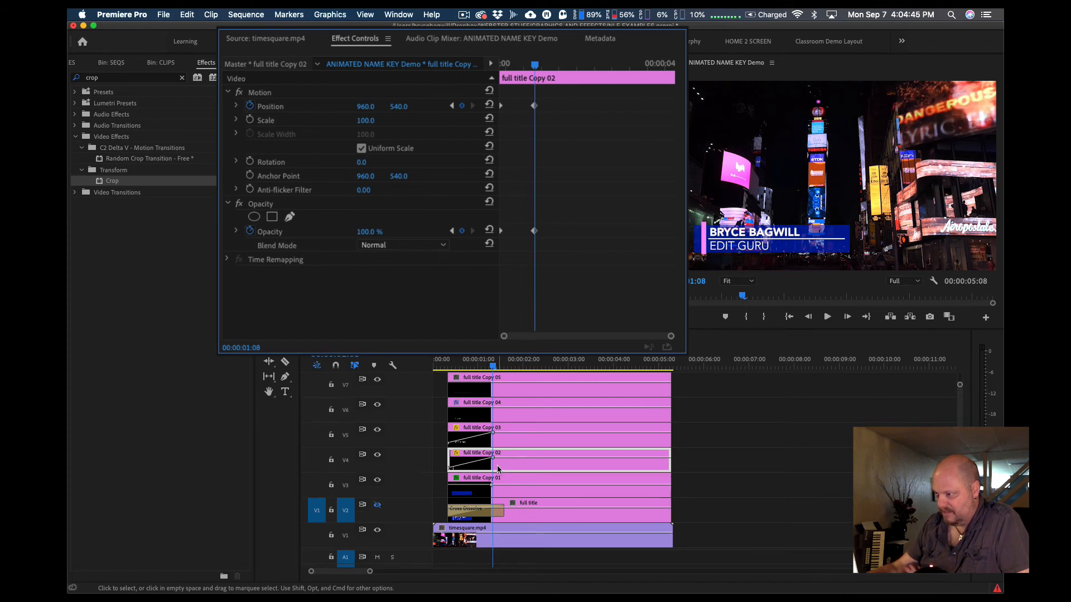
{"action": "left_click", "coordinate": [495, 390]}
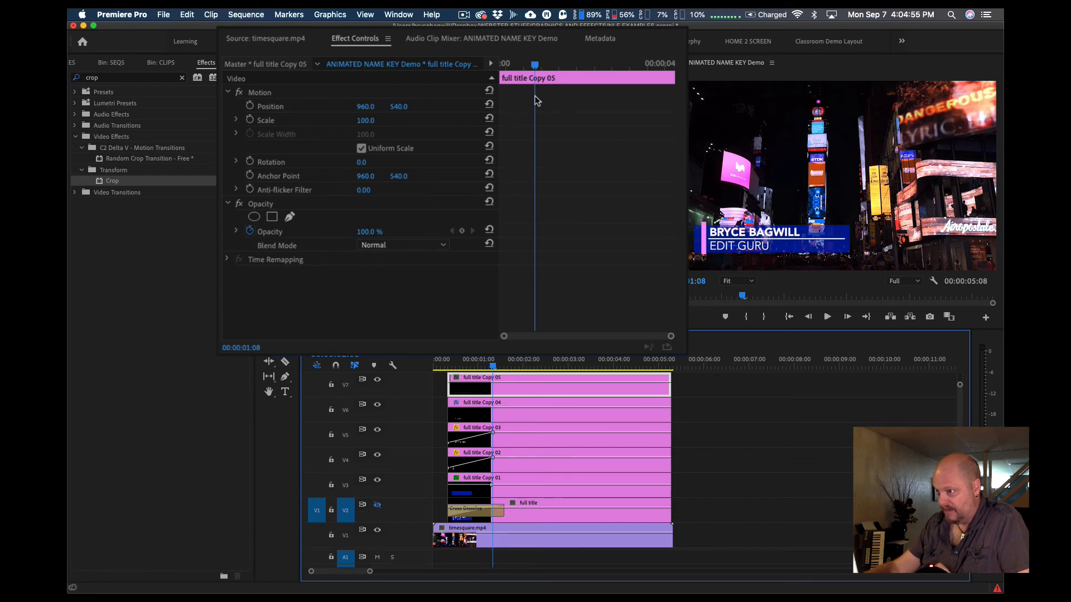
Keyframe Copy 05's Position from X 1479 at 00:00:00:08 to near centre, and start opacity keyframing at 00:00:01:07
{"action": "left_click", "coordinate": [251, 106]}
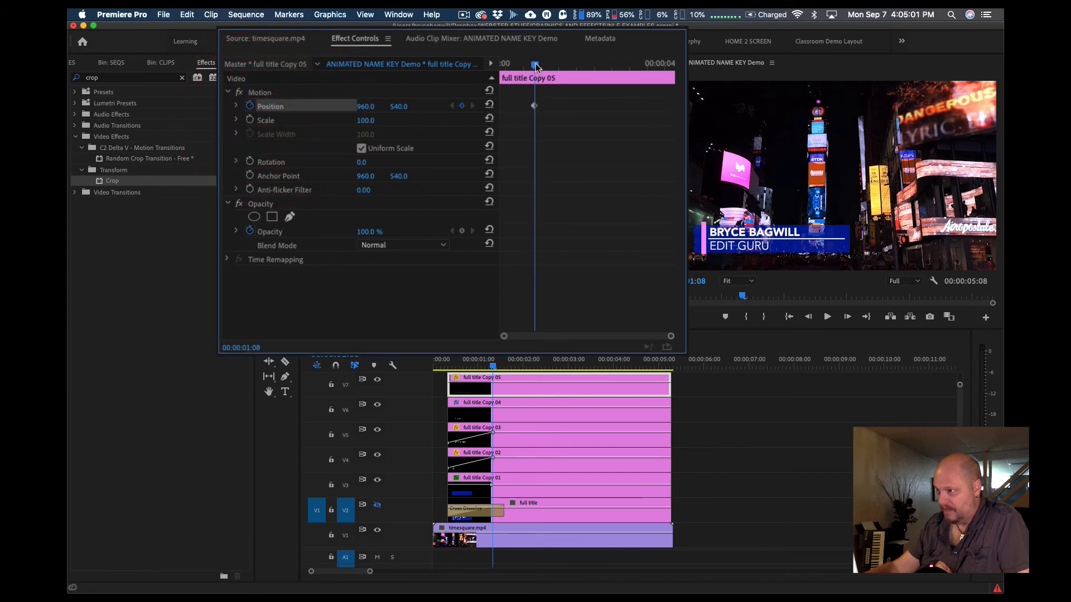
{"action": "left_click_drag", "start_coordinate": [534, 66], "coordinate": [497, 63]}
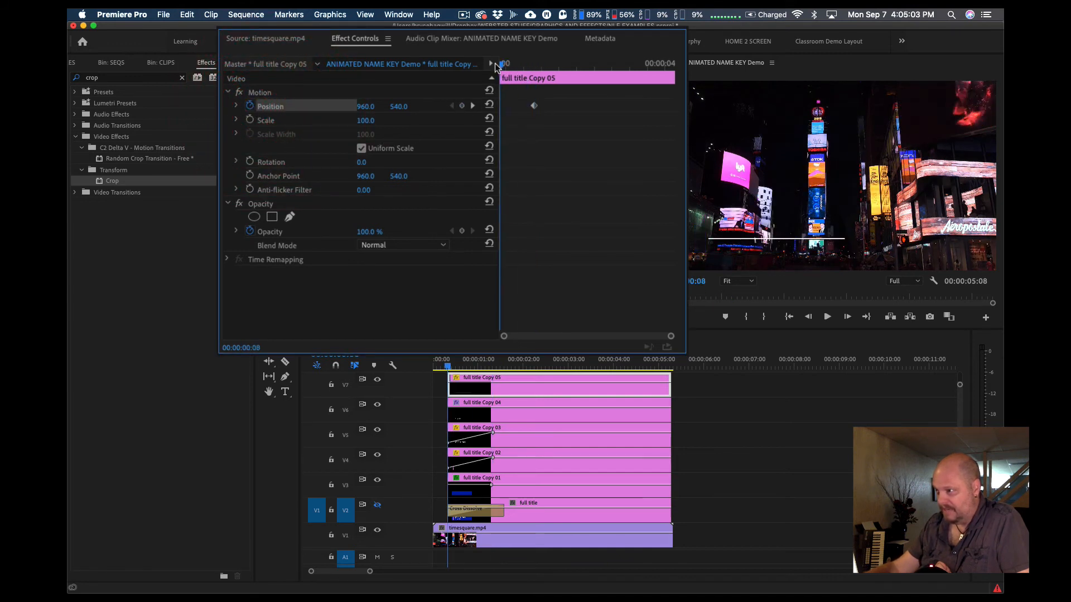
{"action": "left_click", "coordinate": [462, 106]}
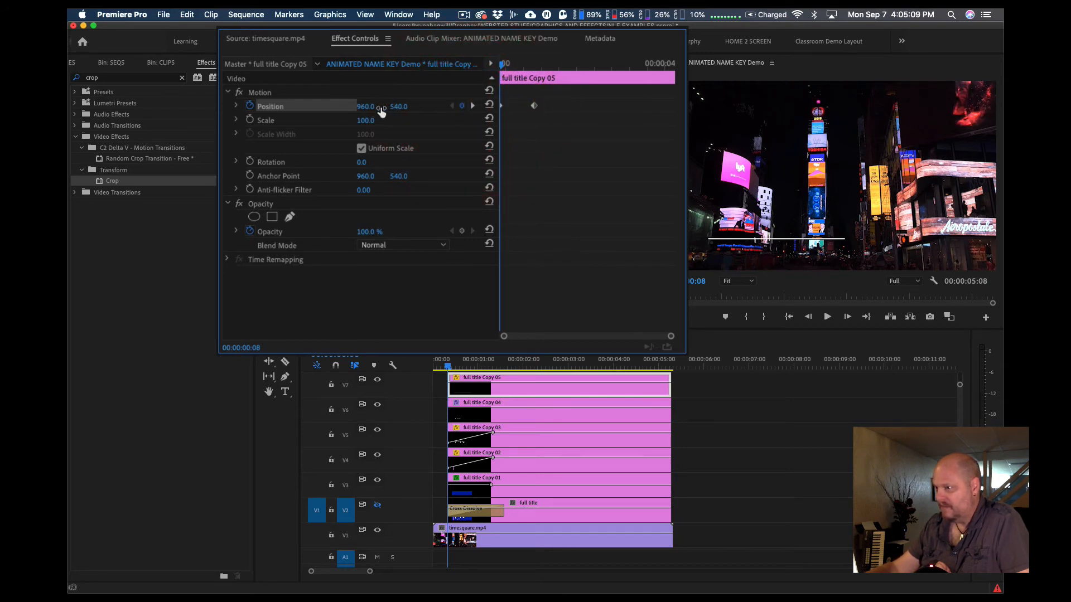
{"action": "left_click_drag", "start_coordinate": [369, 109], "coordinate": [373, 117]}
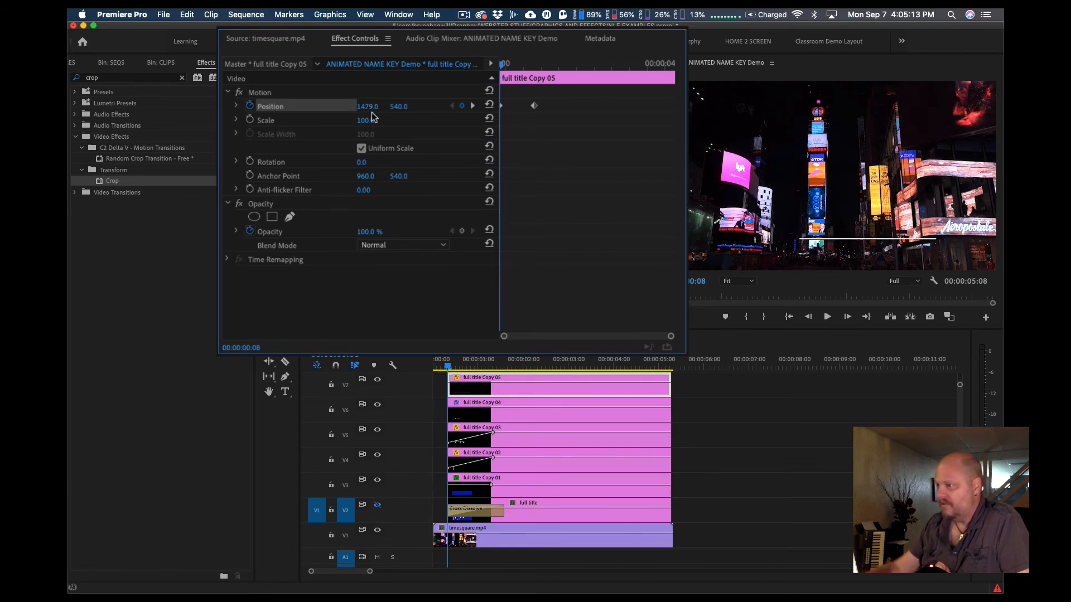
{"action": "left_click_drag", "start_coordinate": [505, 67], "coordinate": [534, 70]}
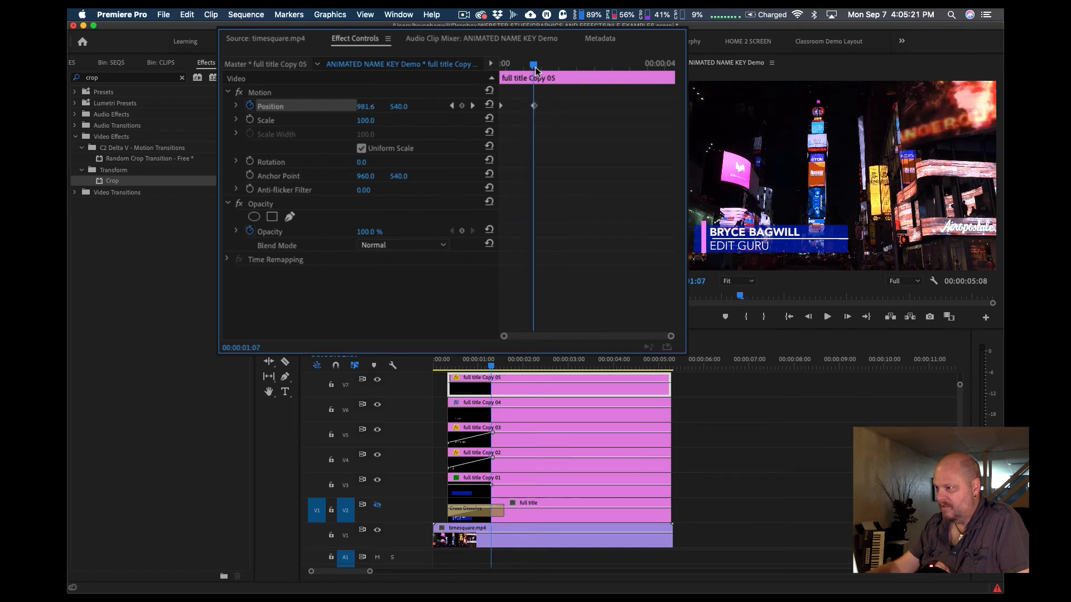
{"action": "left_click", "coordinate": [533, 67]}
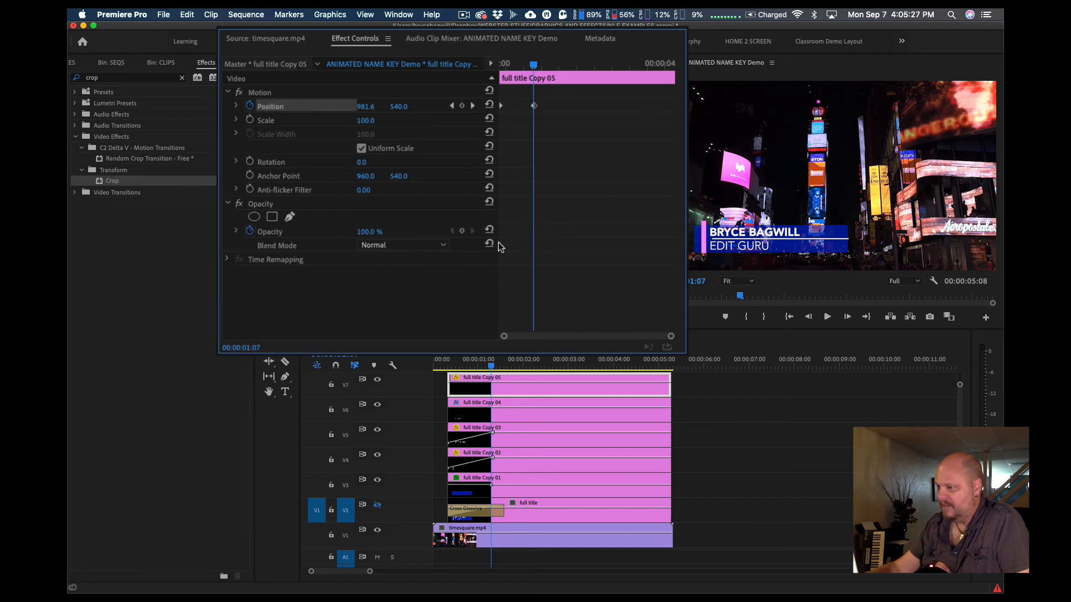
{"action": "left_click", "coordinate": [251, 231]}
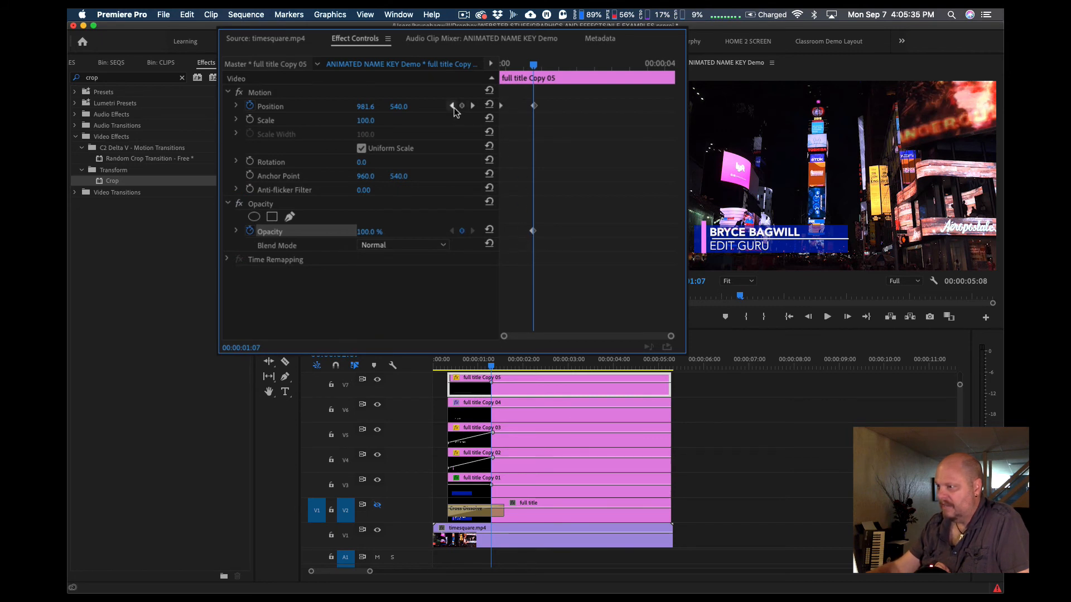
Set Copy 05's opacity to 0% at its first keyframe and play back the slide-in
{"action": "left_click", "coordinate": [452, 105]}
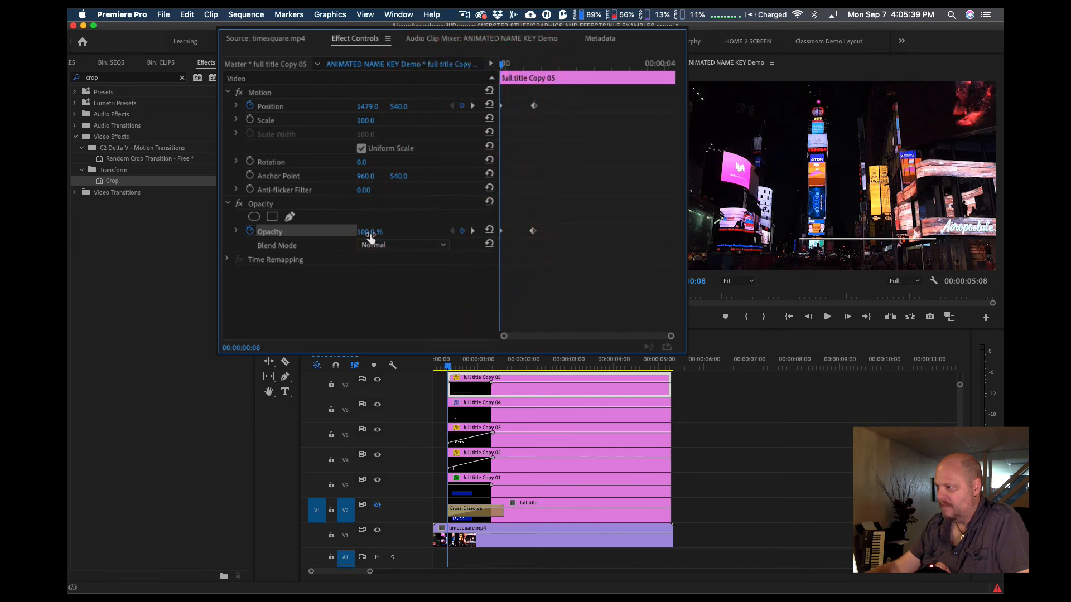
{"action": "mouse_move", "coordinate": [370, 233]}
{"action": "left_mouse_down"}
{"action": "mouse_move", "coordinate": [325, 232]}
{"action": "mouse_move", "coordinate": [365, 233]}
{"action": "left_mouse_up"}
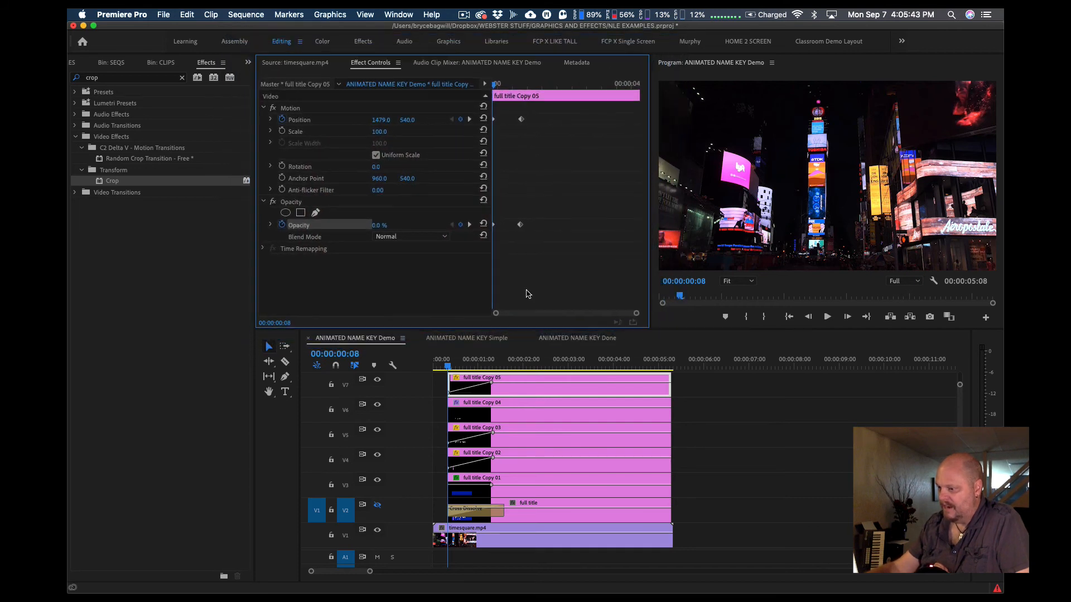
{"action": "left_click", "coordinate": [437, 367]}
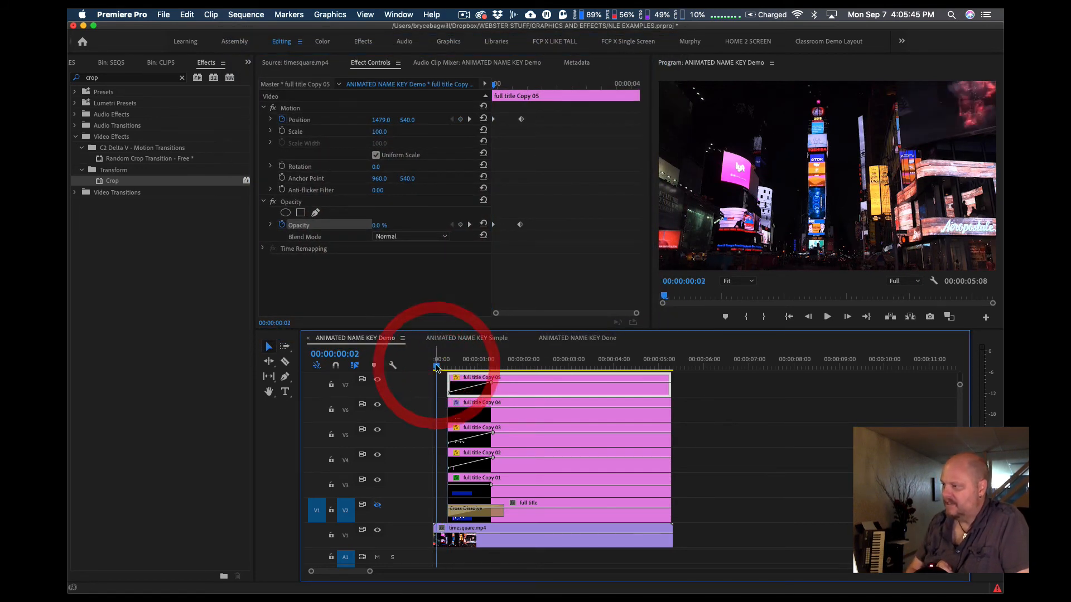
{"action": "key", "text": "space"}
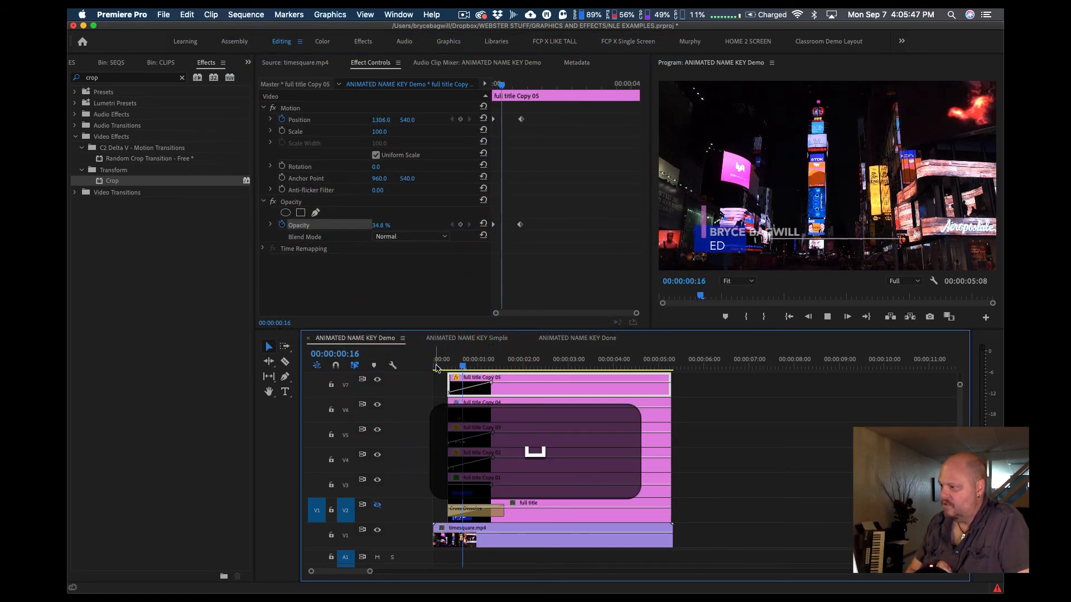
{"action": "key", "text": "space"}
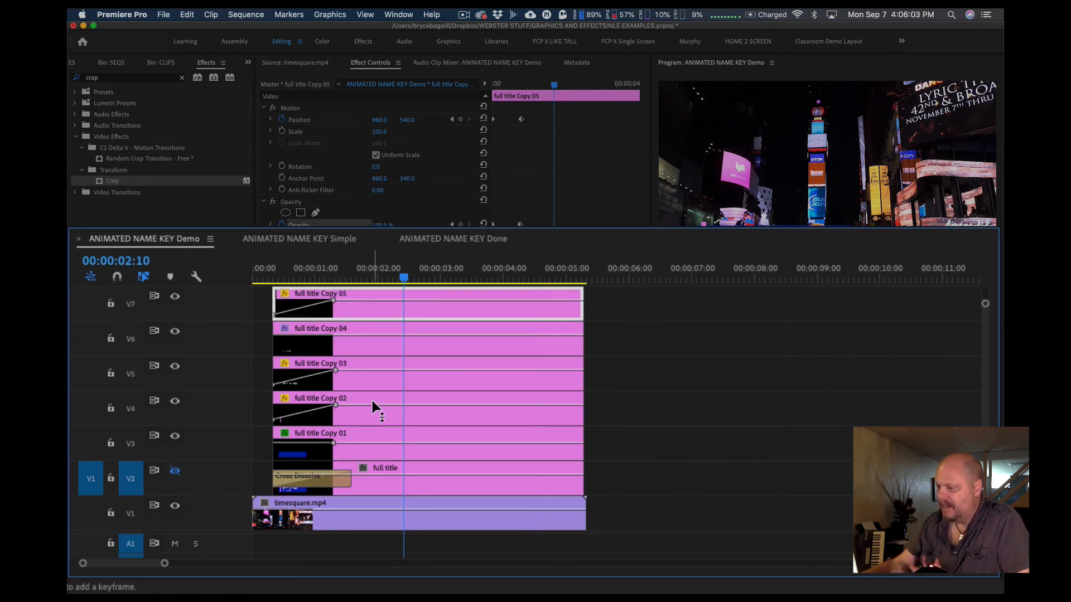
Shift Copy 03 fifteen frames later, and Copy 04 and Copy 05 progressively further, then scrub the result
{"action": "left_click", "coordinate": [305, 275]}
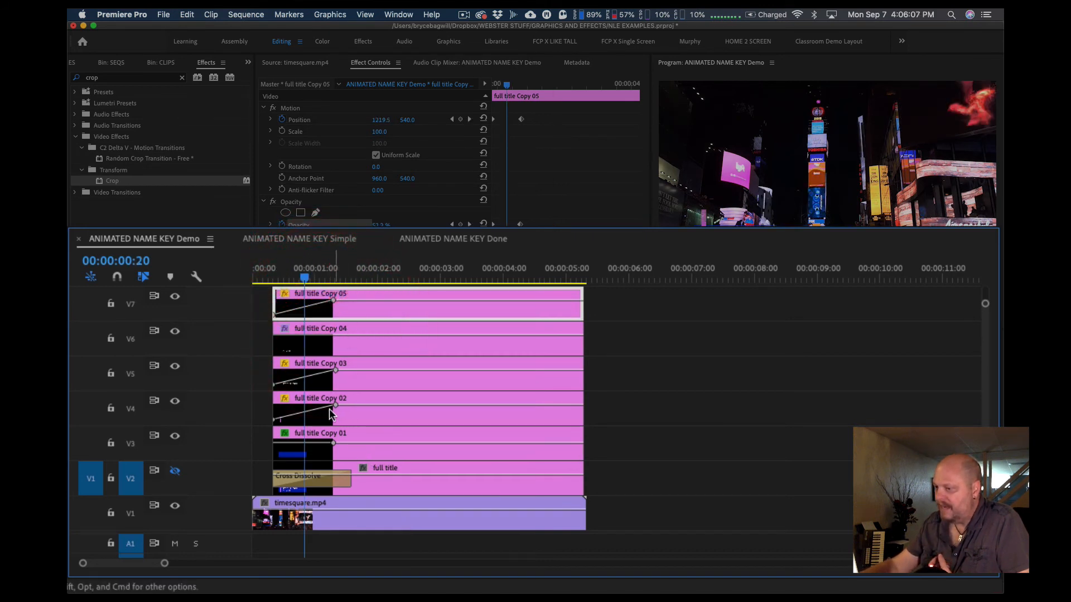
{"action": "left_click", "coordinate": [310, 276]}
{"action": "left_click", "coordinate": [303, 276]}
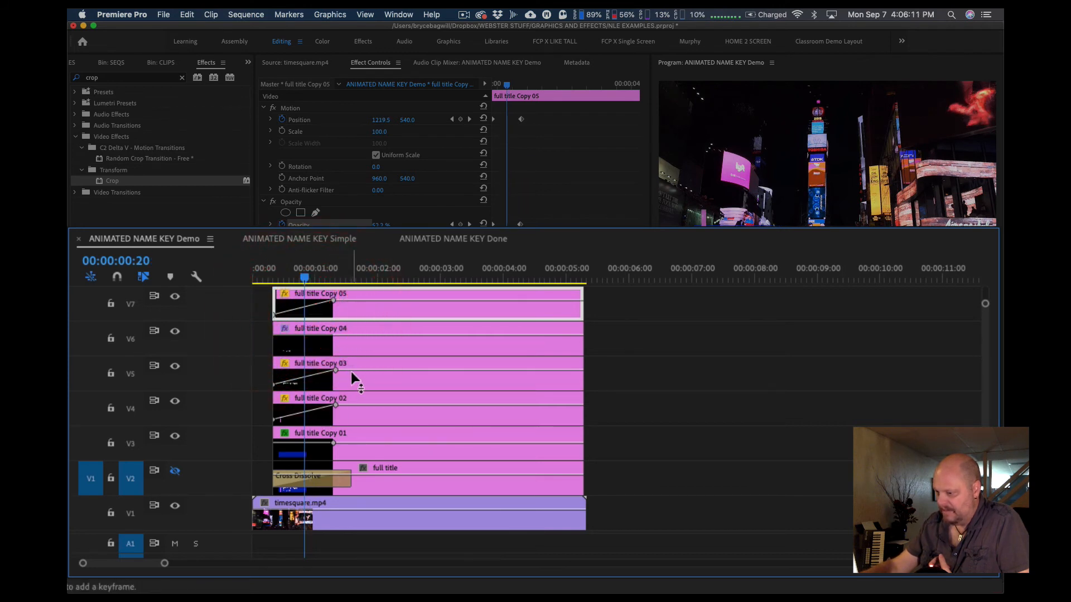
{"action": "left_click", "coordinate": [174, 366]}
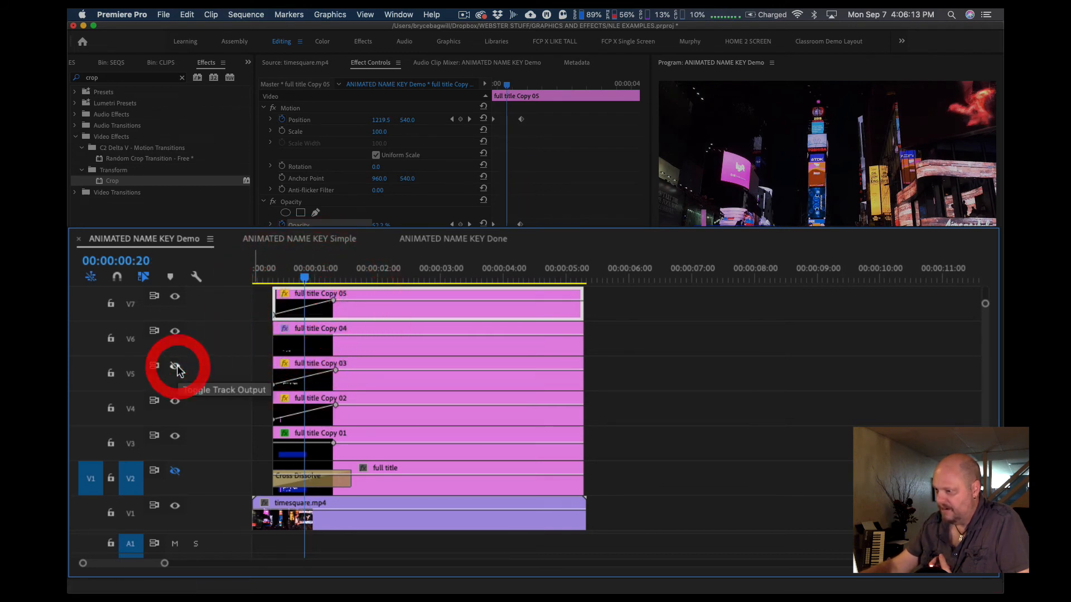
{"action": "left_click_drag", "start_coordinate": [375, 382], "coordinate": [409, 383]}
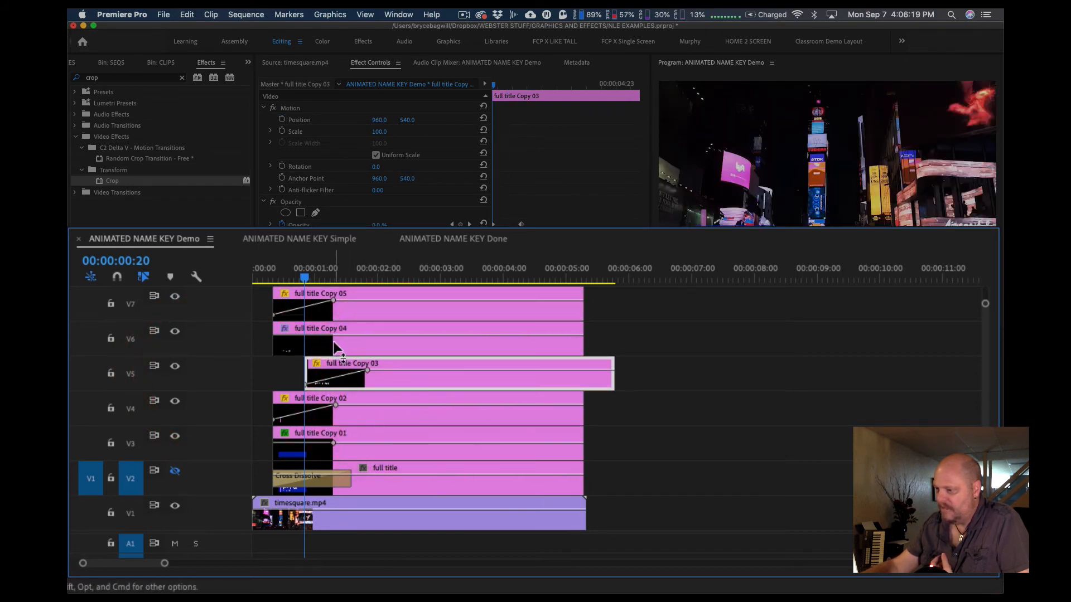
{"action": "left_click", "coordinate": [176, 333]}
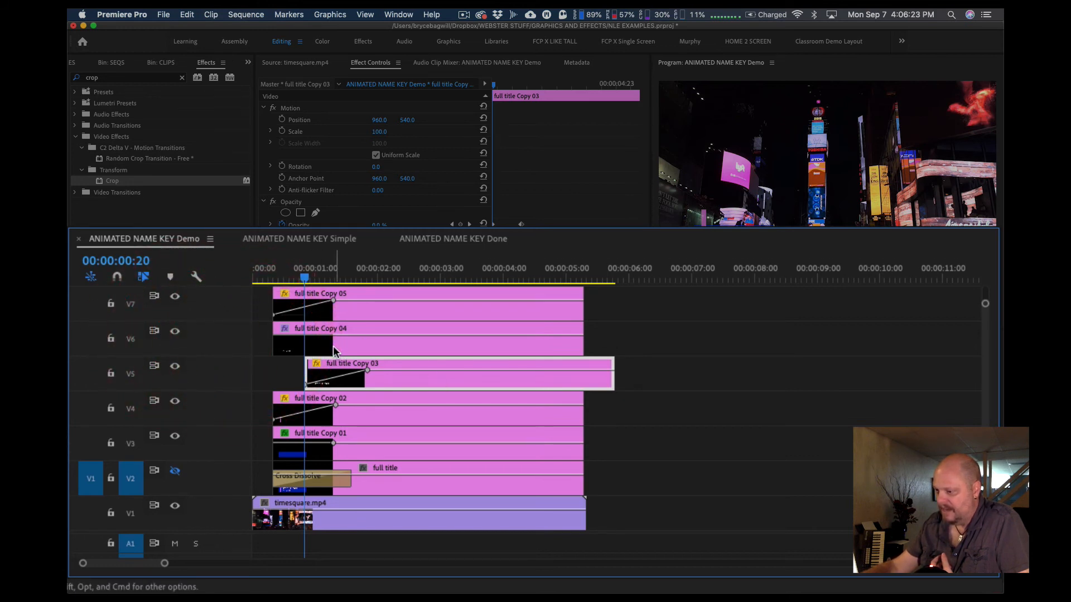
{"action": "left_click_drag", "start_coordinate": [331, 350], "coordinate": [390, 349]}
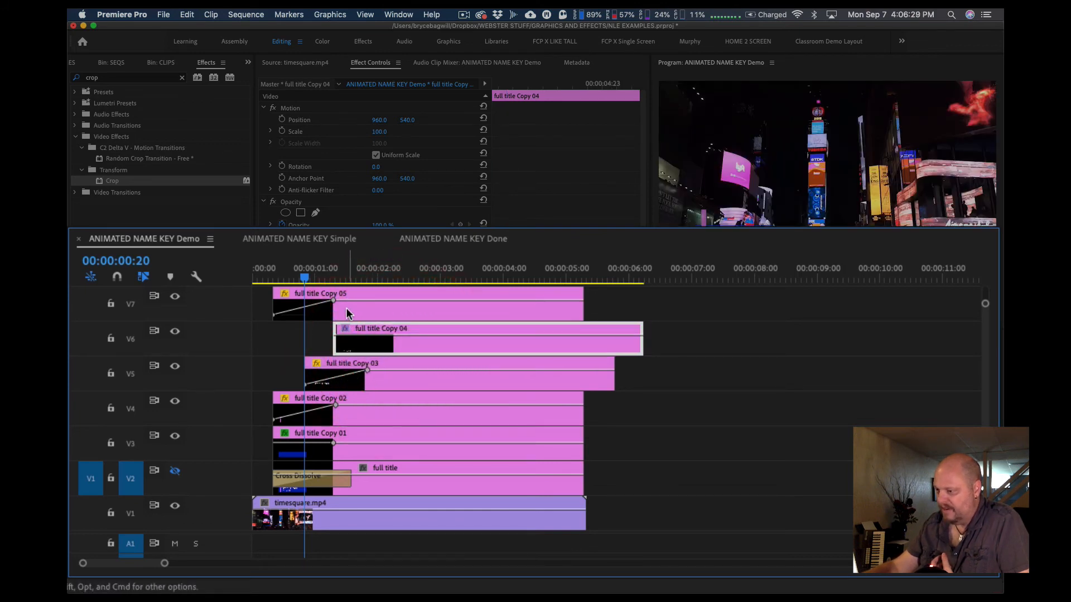
{"action": "left_click_drag", "start_coordinate": [347, 307], "coordinate": [419, 306]}
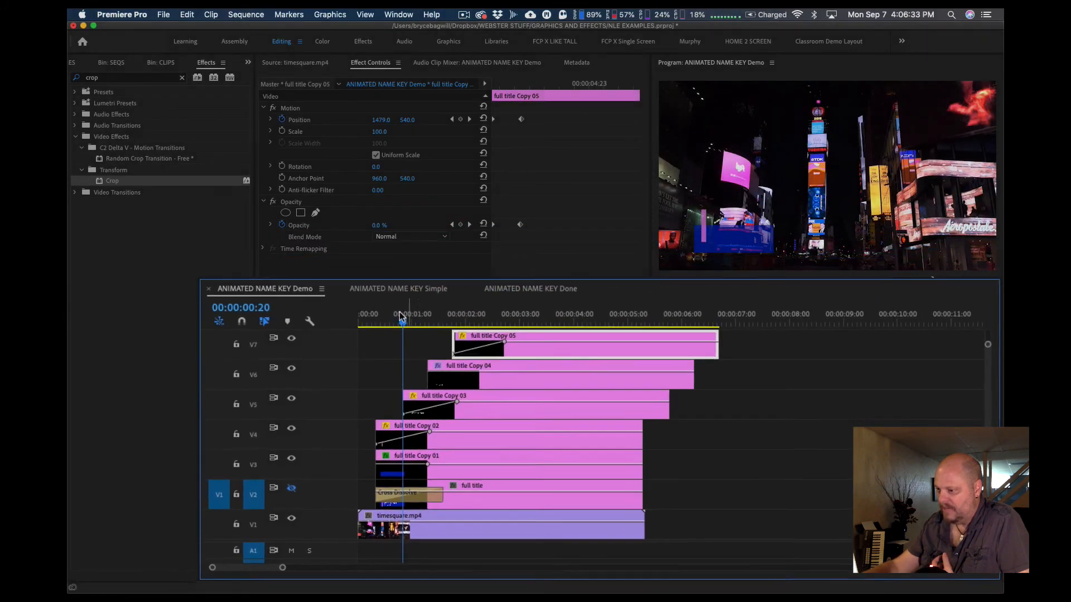
{"action": "left_click_drag", "start_coordinate": [470, 363], "coordinate": [448, 367]}
Play back the staggered lower-third and check frames 00:00:02:03 and 00:00:01:20
{"action": "key", "text": "space"}
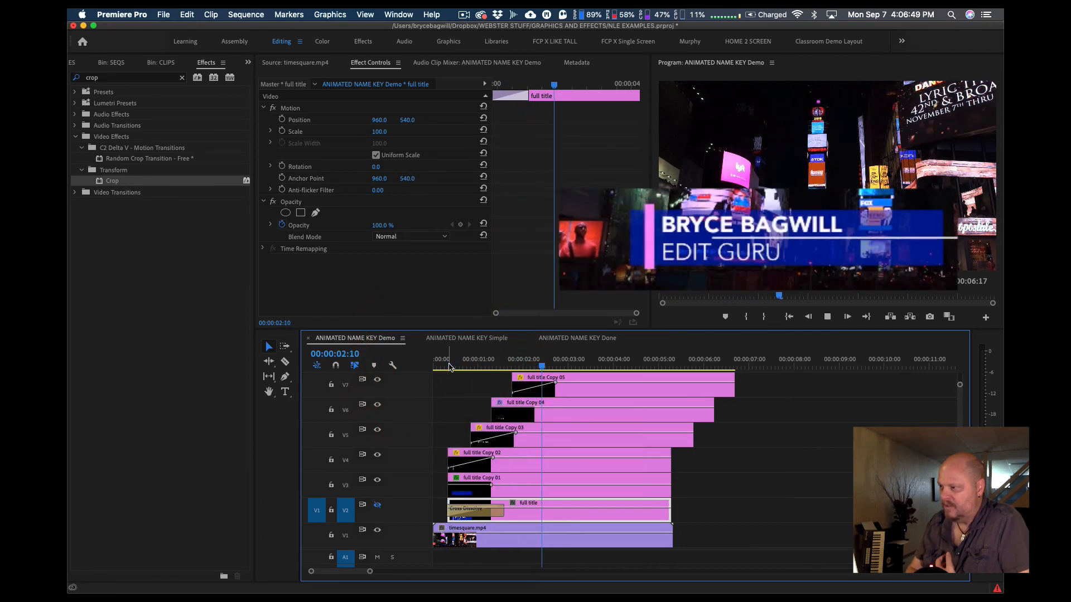
{"action": "key", "text": "space"}
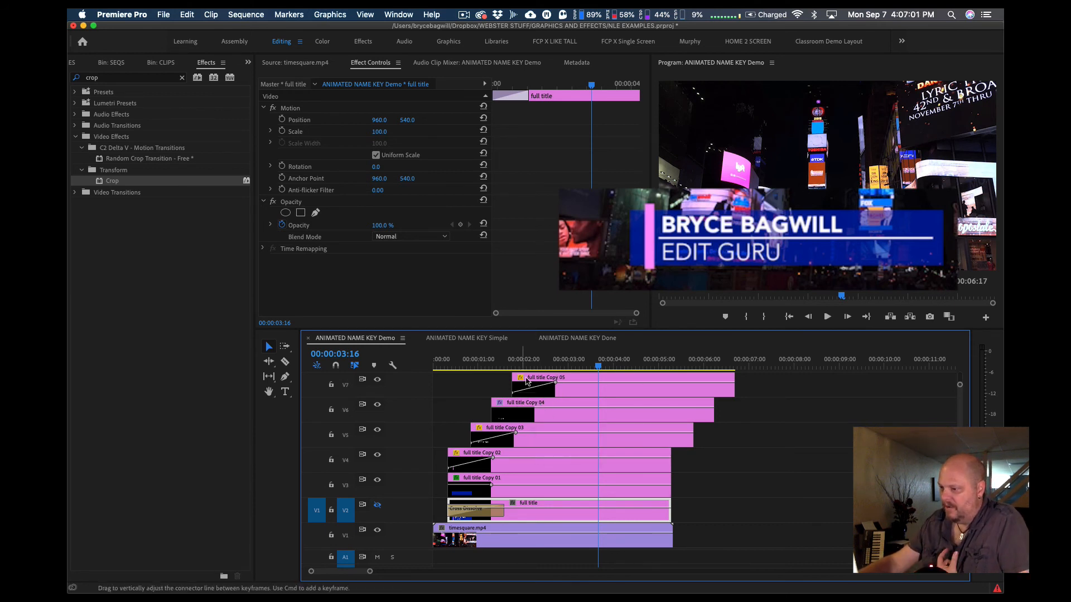
{"action": "left_click", "coordinate": [530, 365]}
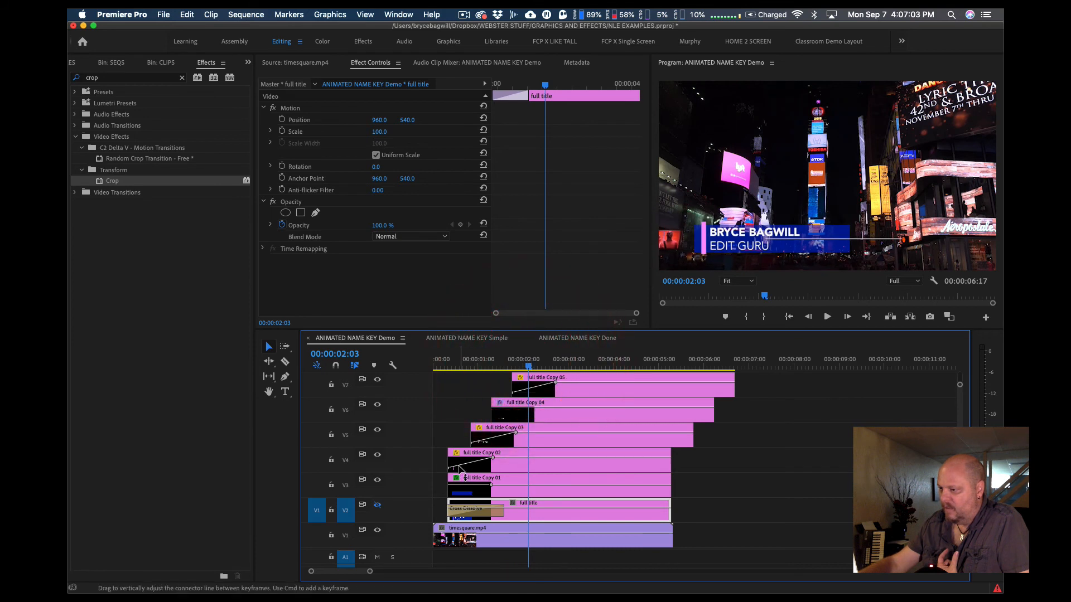
{"action": "left_click", "coordinate": [515, 366]}
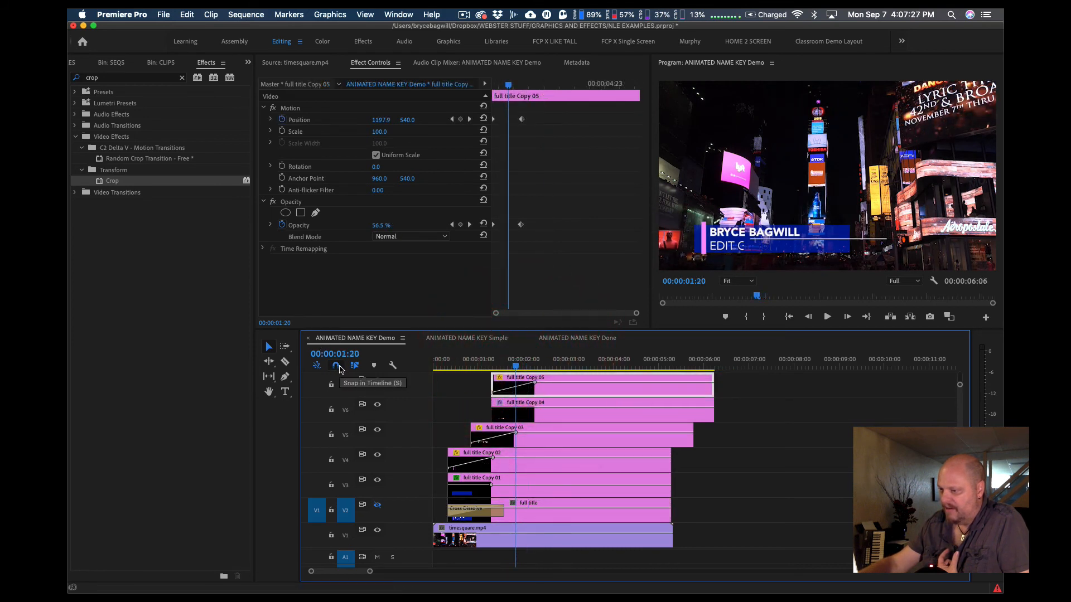
Move full title Copy 05 17 frames earlier and play back the lower-third from the start
{"action": "left_click_drag", "start_coordinate": [547, 387], "coordinate": [504, 384]}
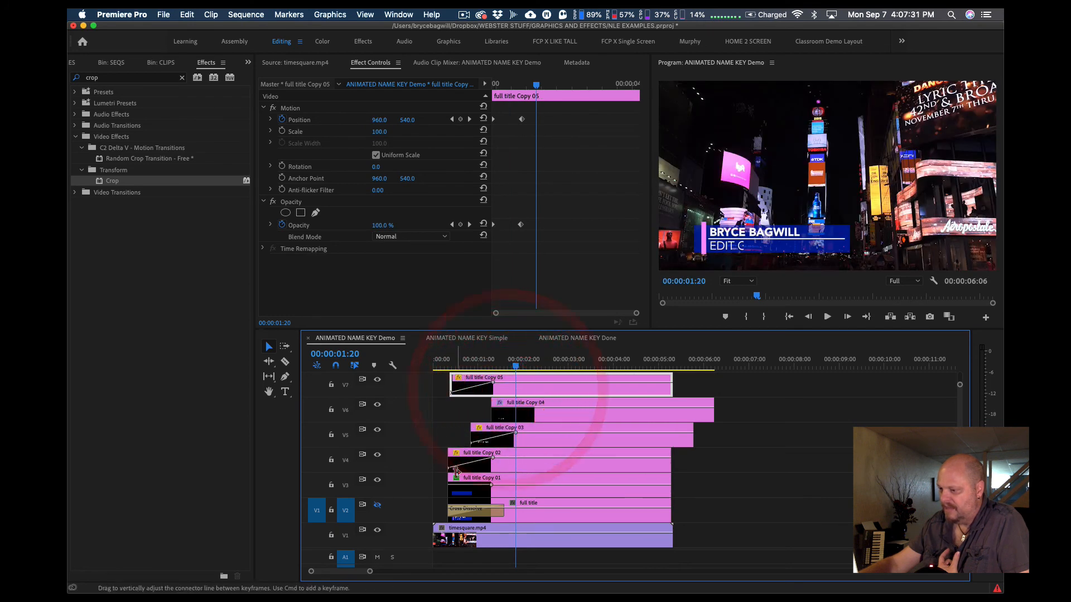
{"action": "left_click", "coordinate": [459, 367]}
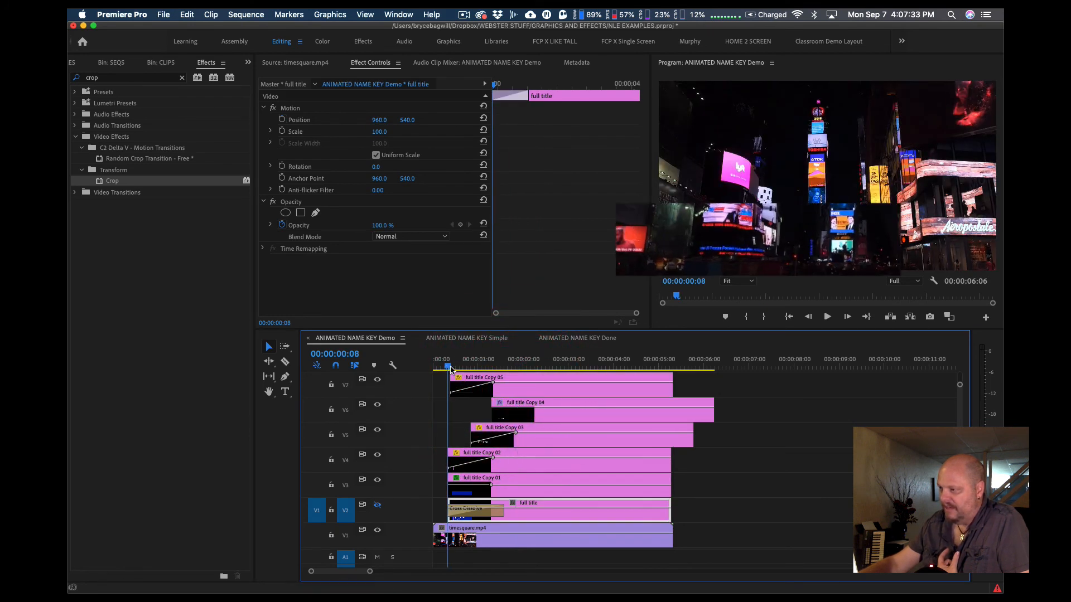
{"action": "left_click", "coordinate": [443, 368]}
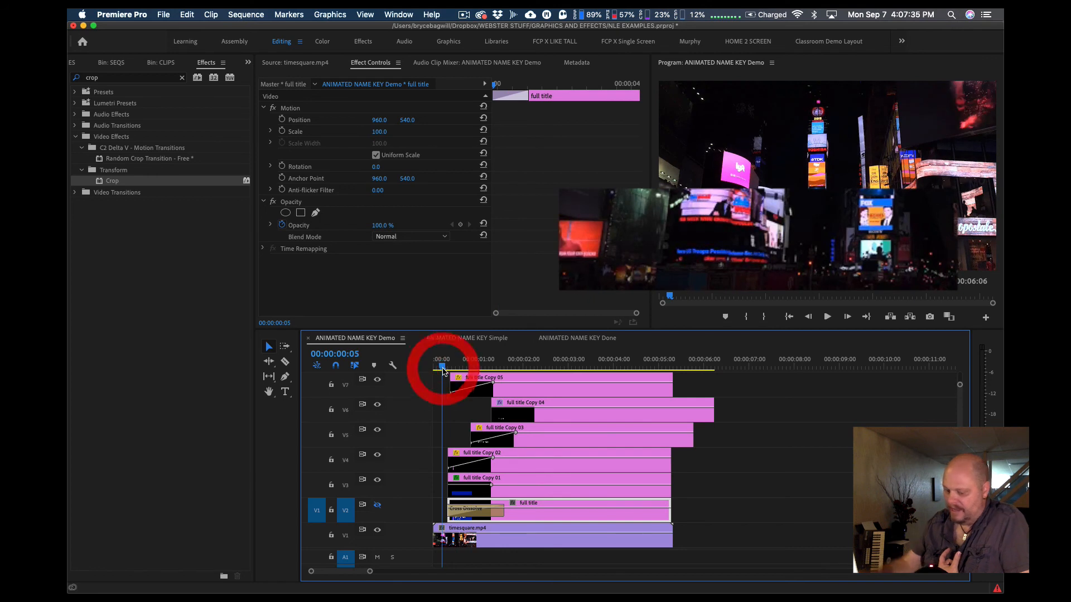
{"action": "key", "text": "space"}
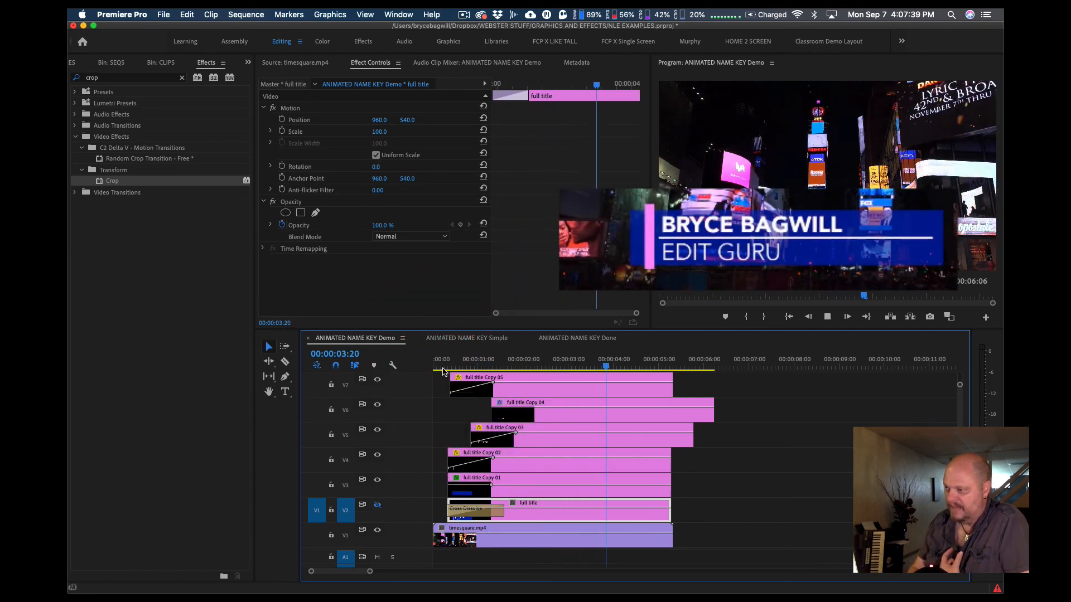
{"action": "key", "text": "space"}
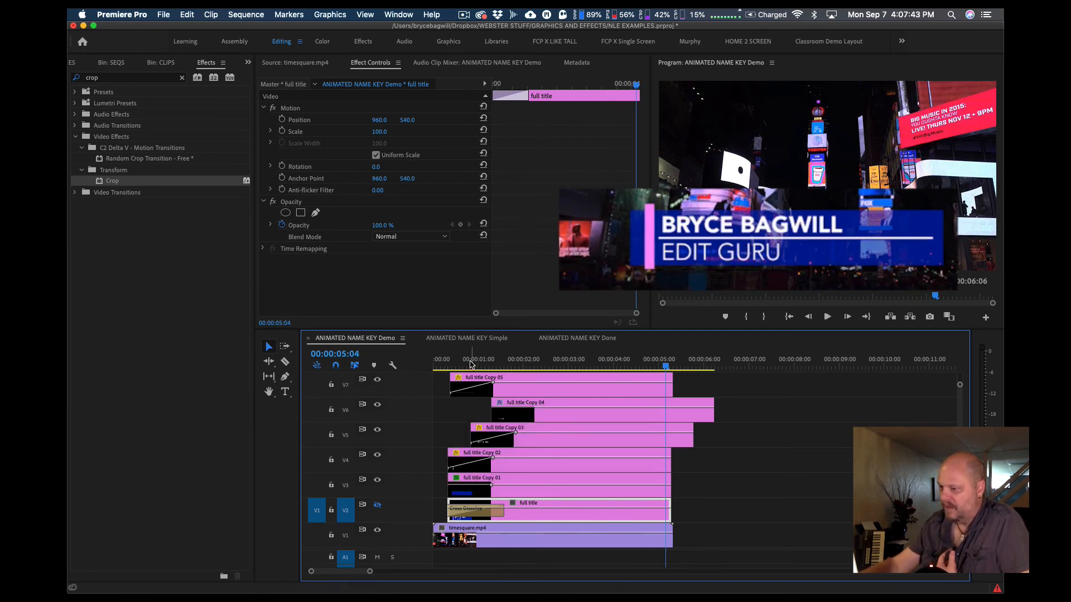
{"action": "left_click_drag", "start_coordinate": [471, 360], "coordinate": [448, 368]}
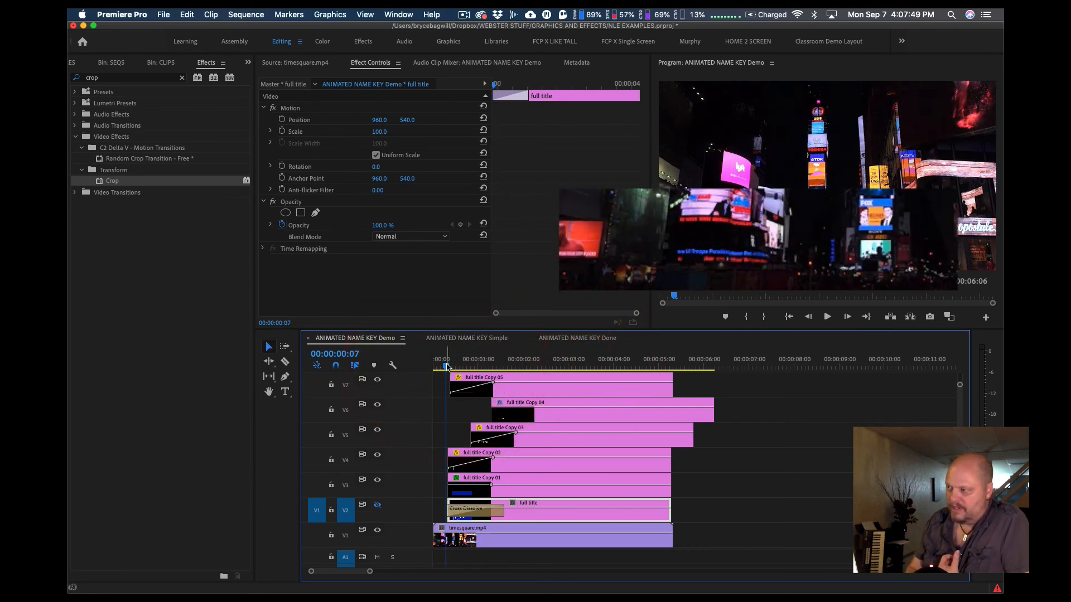
{"action": "key", "text": "space"}
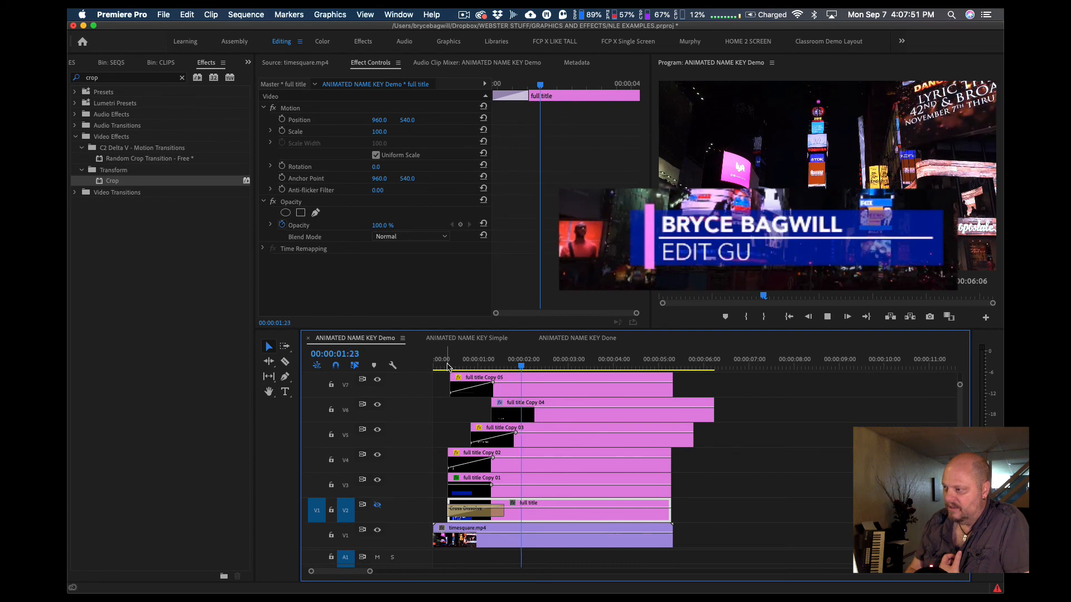
{"action": "key", "text": "space"}
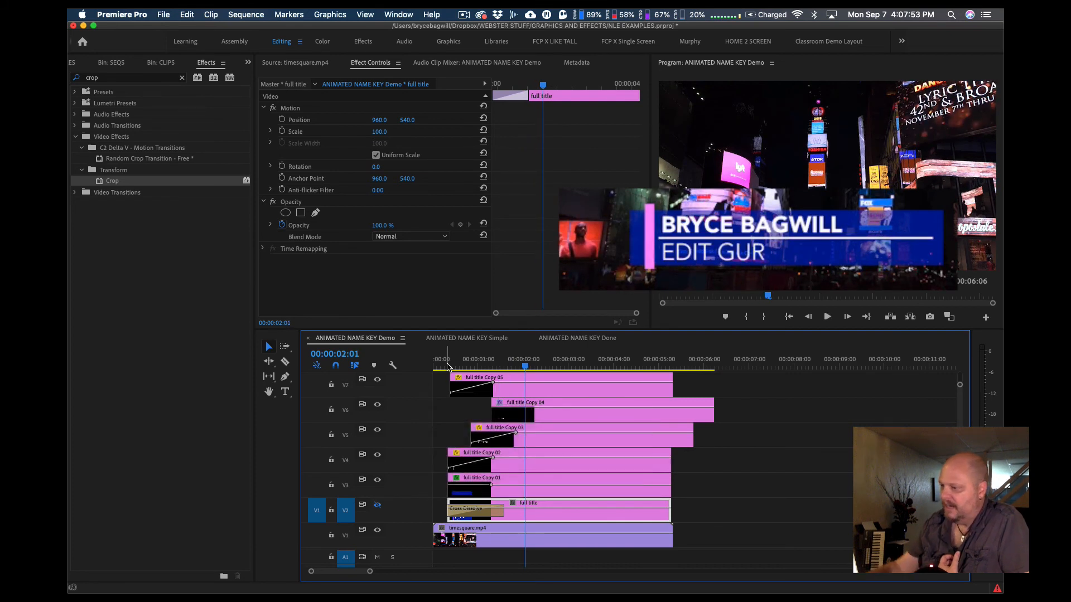
Select Copy 05 and line the playhead up with its Position keyframe
{"action": "left_click", "coordinate": [524, 393]}
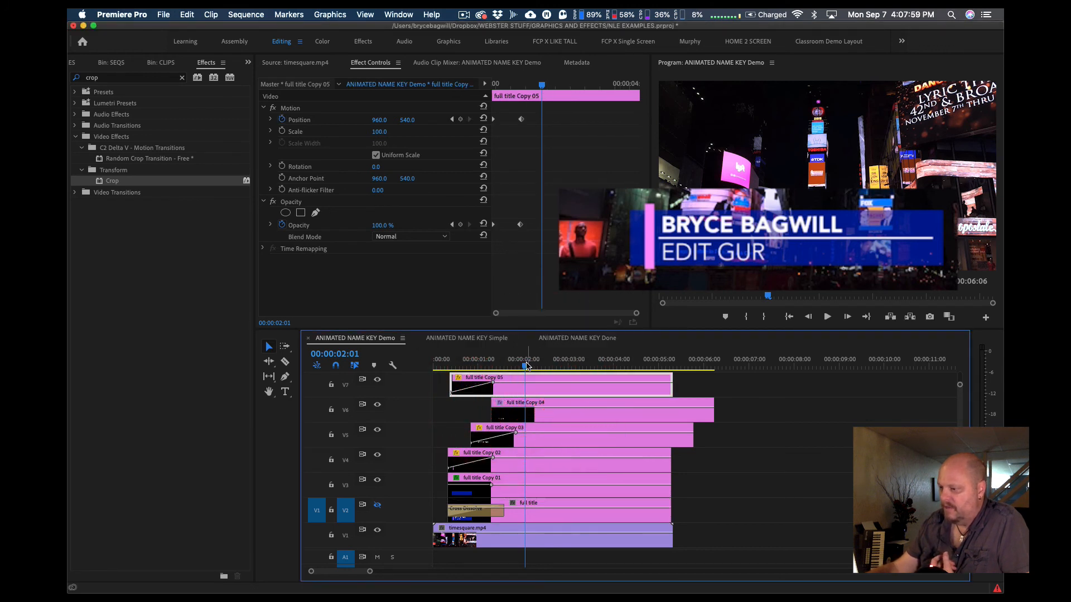
{"action": "left_click_drag", "start_coordinate": [527, 366], "coordinate": [502, 369]}
{"action": "left_click", "coordinate": [500, 367]}
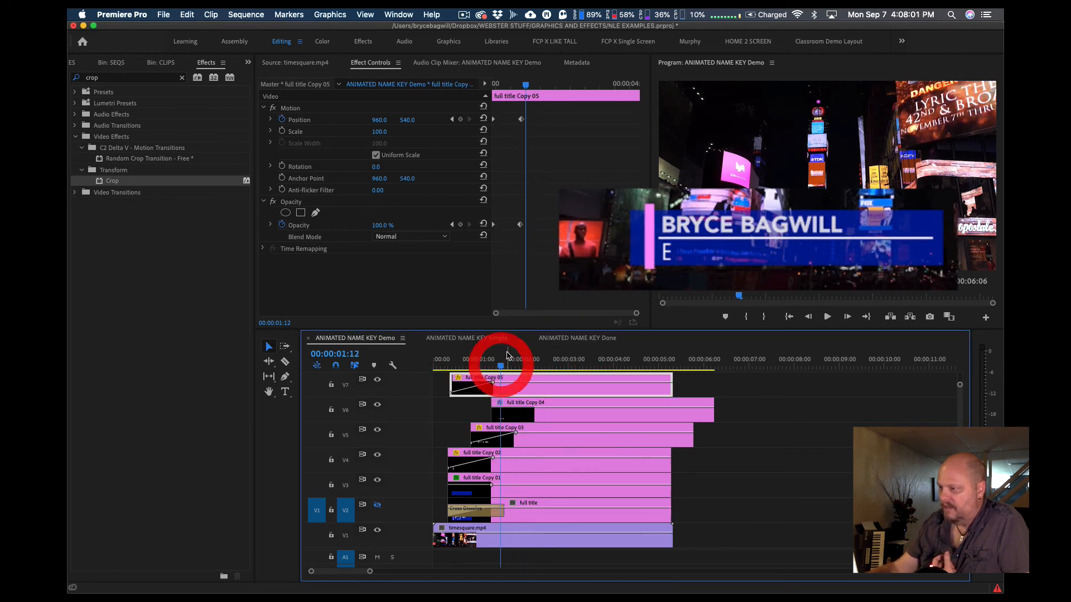
{"action": "left_click", "coordinate": [524, 85]}
{"action": "left_click_drag", "start_coordinate": [523, 86], "coordinate": [521, 86]}
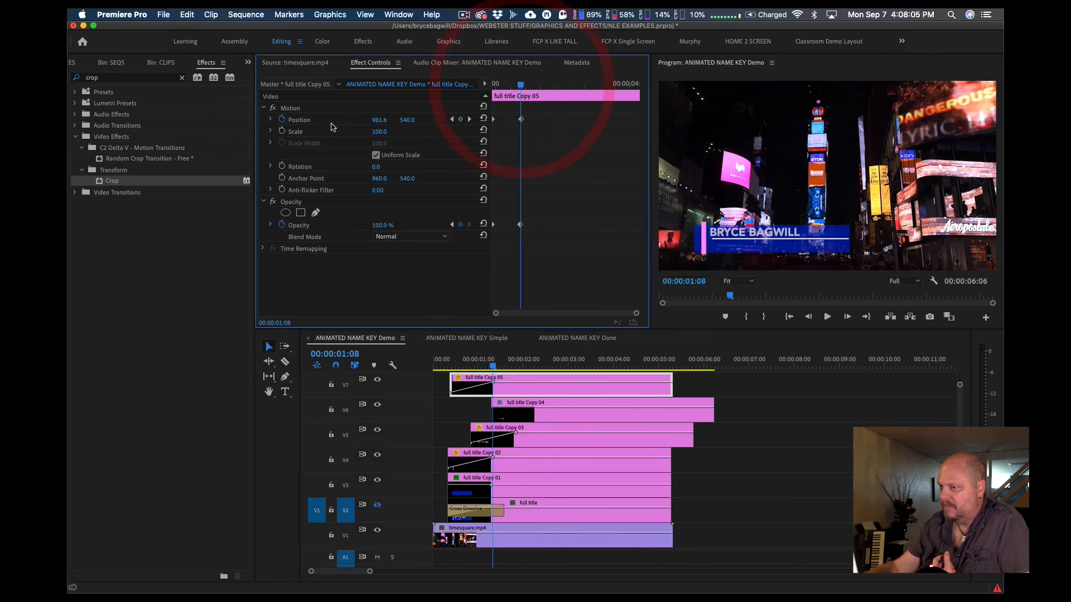
Set Copy 05's Position keyframe to Ease In and preview the smoother slide-in
{"action": "right_click", "coordinate": [521, 120]}
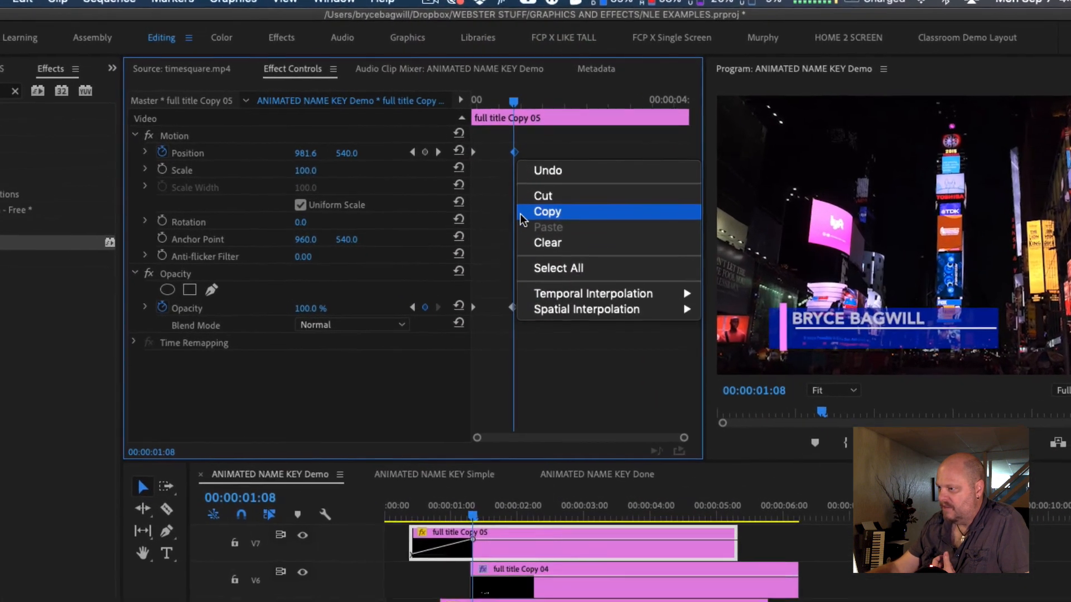
{"action": "mouse_move", "coordinate": [556, 298]}
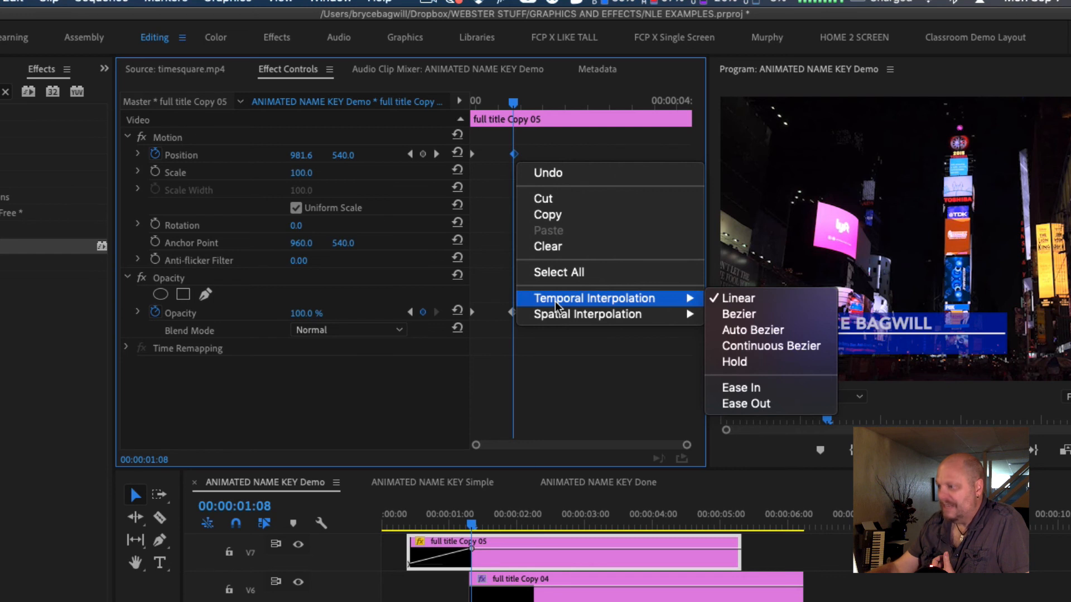
{"action": "left_click", "coordinate": [758, 389]}
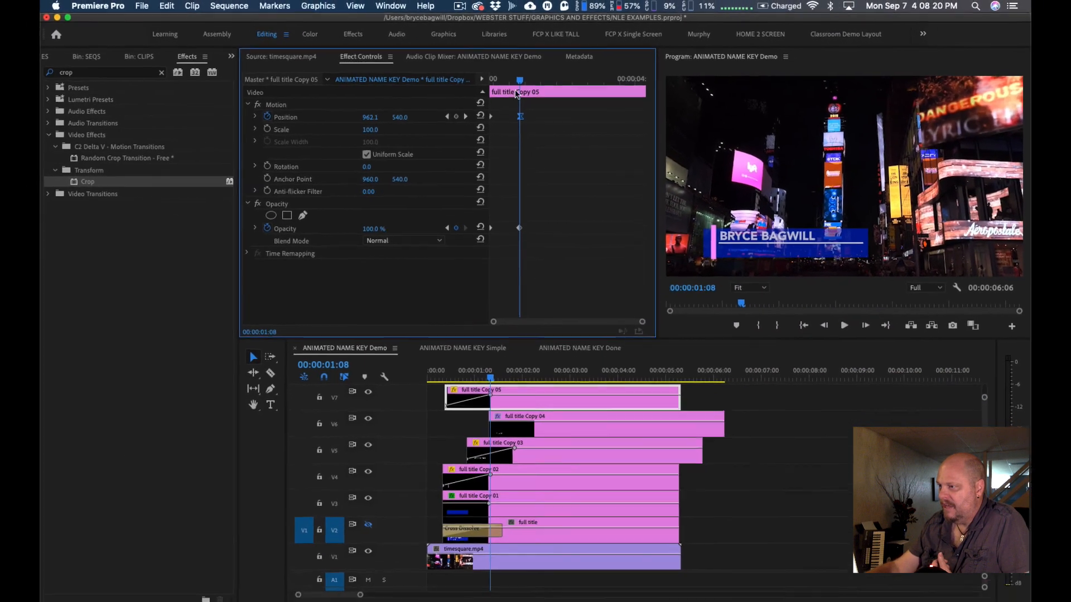
{"action": "left_click_drag", "start_coordinate": [515, 98], "coordinate": [476, 100]}
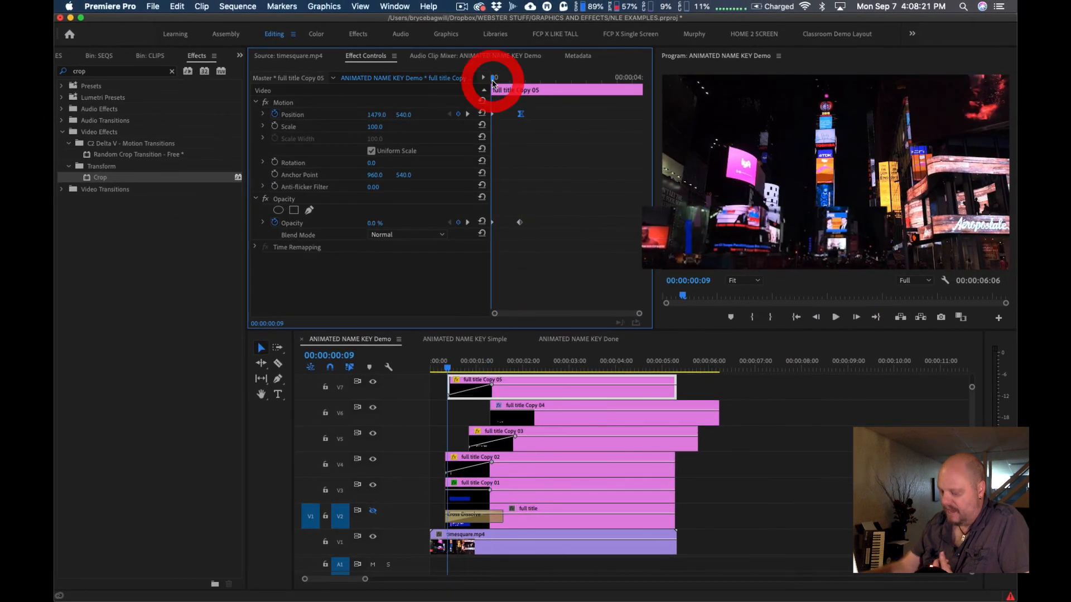
{"action": "key", "text": "space"}
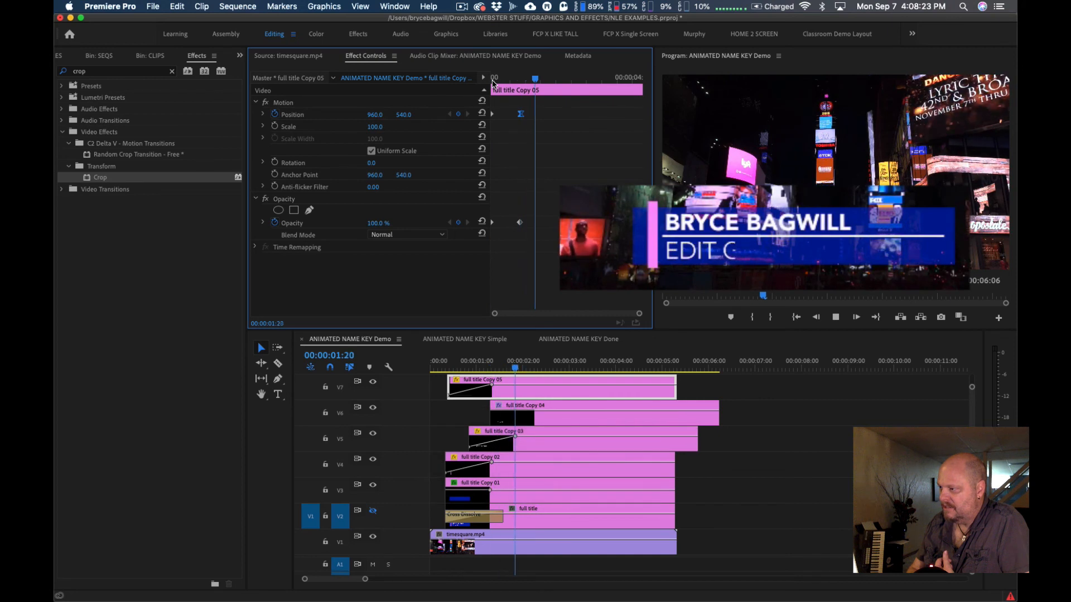
{"action": "key", "text": "space"}
{"action": "left_click", "coordinate": [503, 80]}
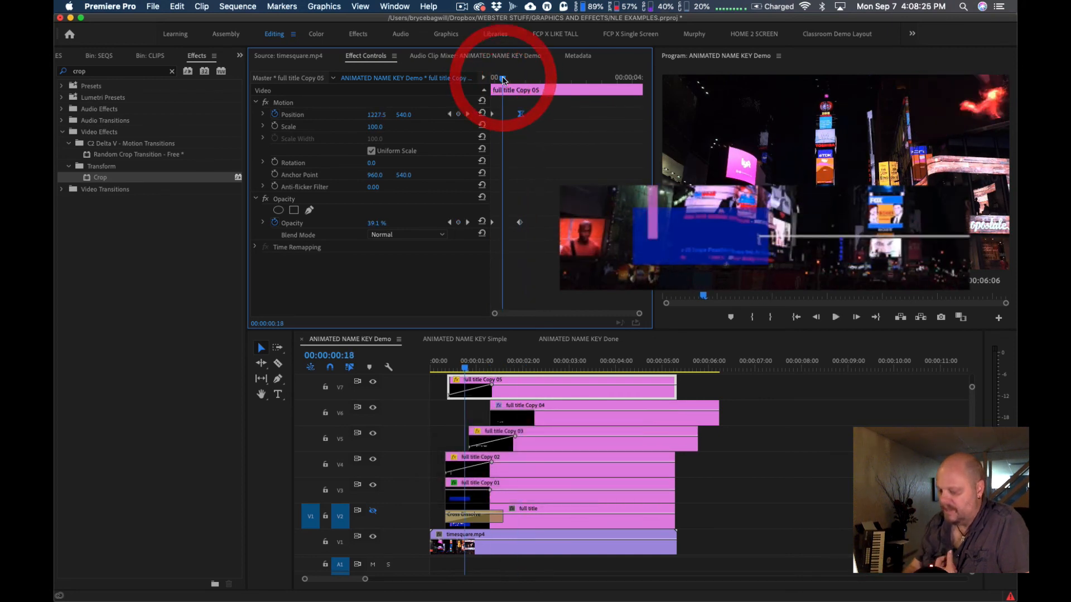
{"action": "key", "text": "space"}
{"action": "key", "text": "space"}
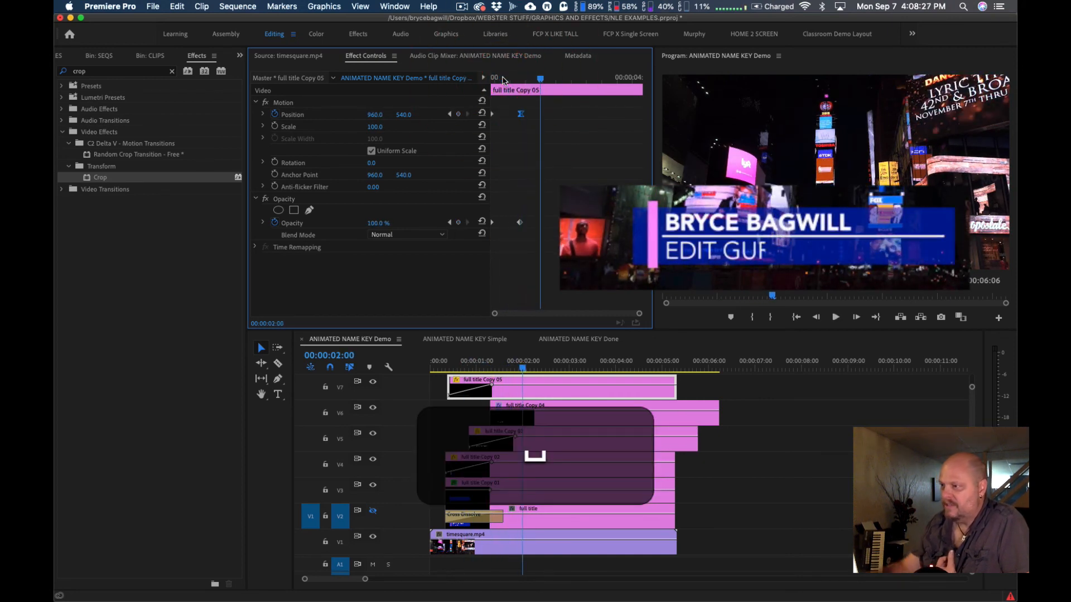
{"action": "left_click_drag", "start_coordinate": [503, 80], "coordinate": [494, 80]}
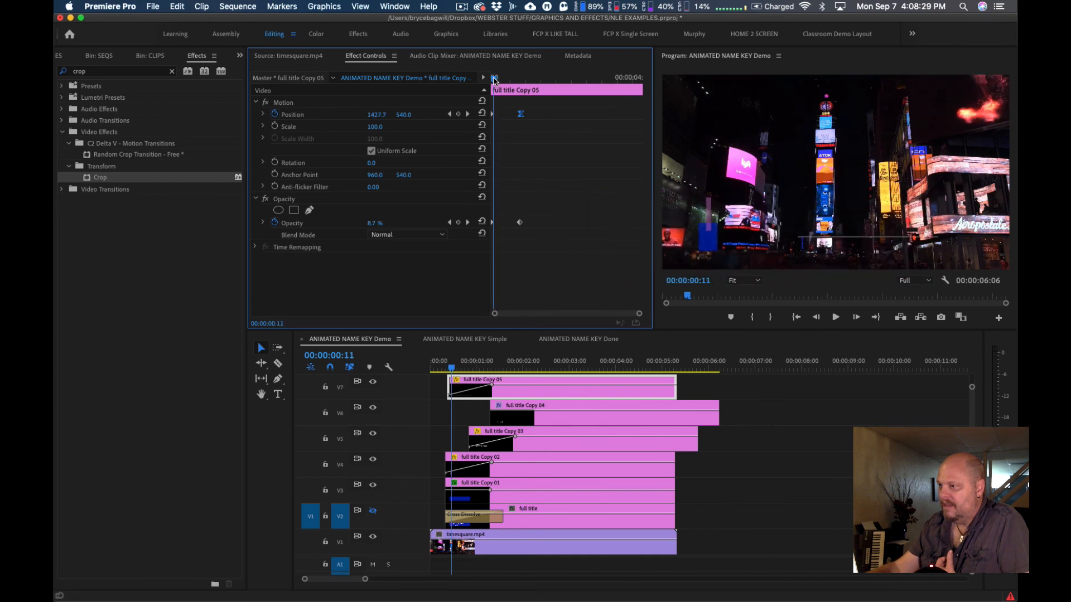
{"action": "left_click", "coordinate": [494, 80]}
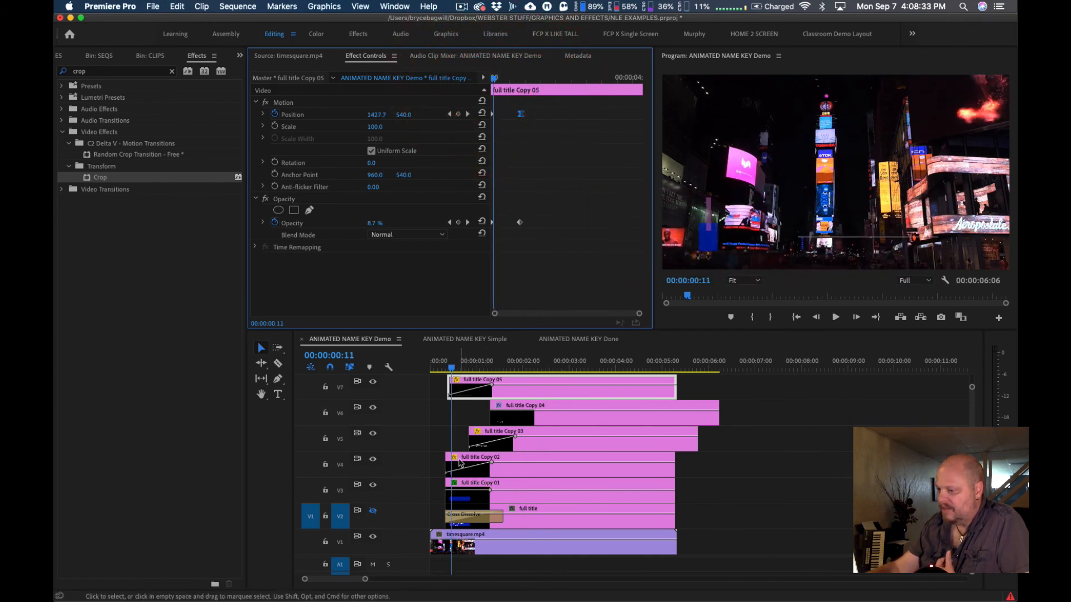
Set full title Copy 02's Position keyframe to Ease In as well
{"action": "left_click", "coordinate": [466, 471]}
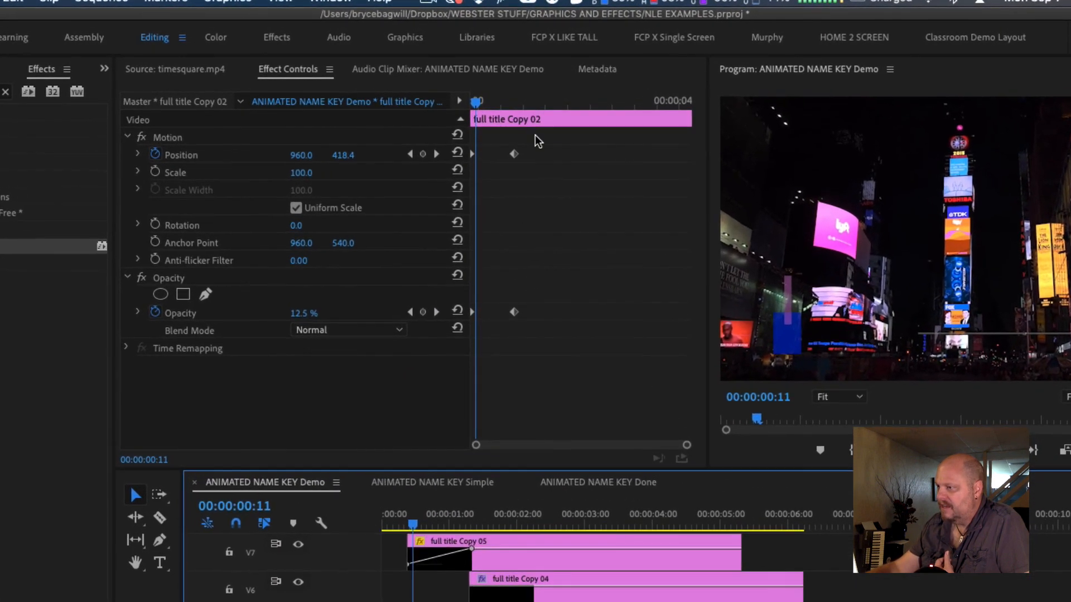
{"action": "left_click", "coordinate": [514, 155]}
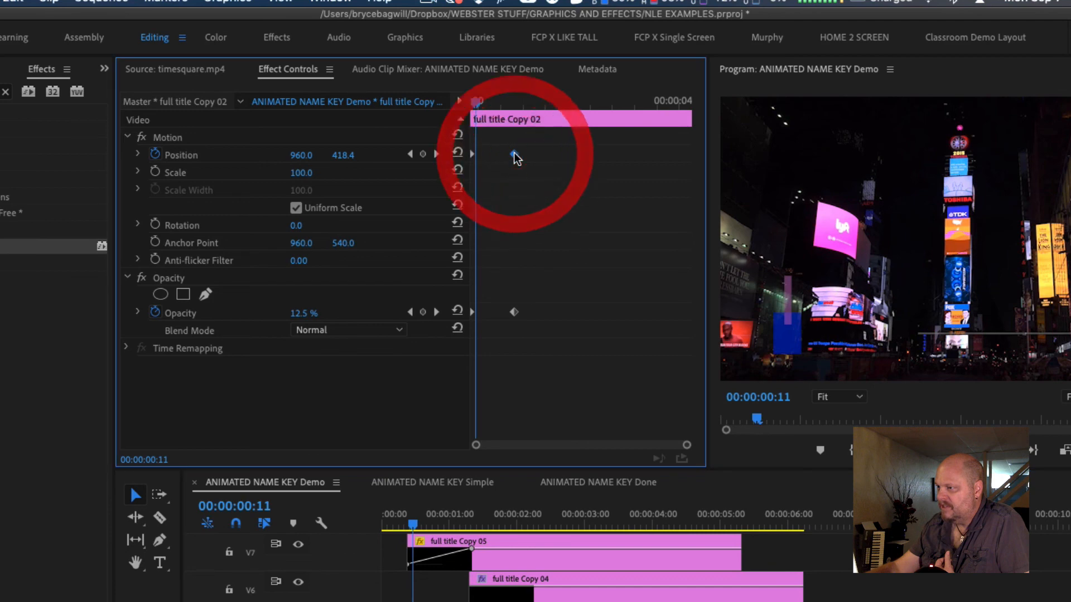
{"action": "right_click", "coordinate": [514, 155]}
{"action": "mouse_move", "coordinate": [559, 296]}
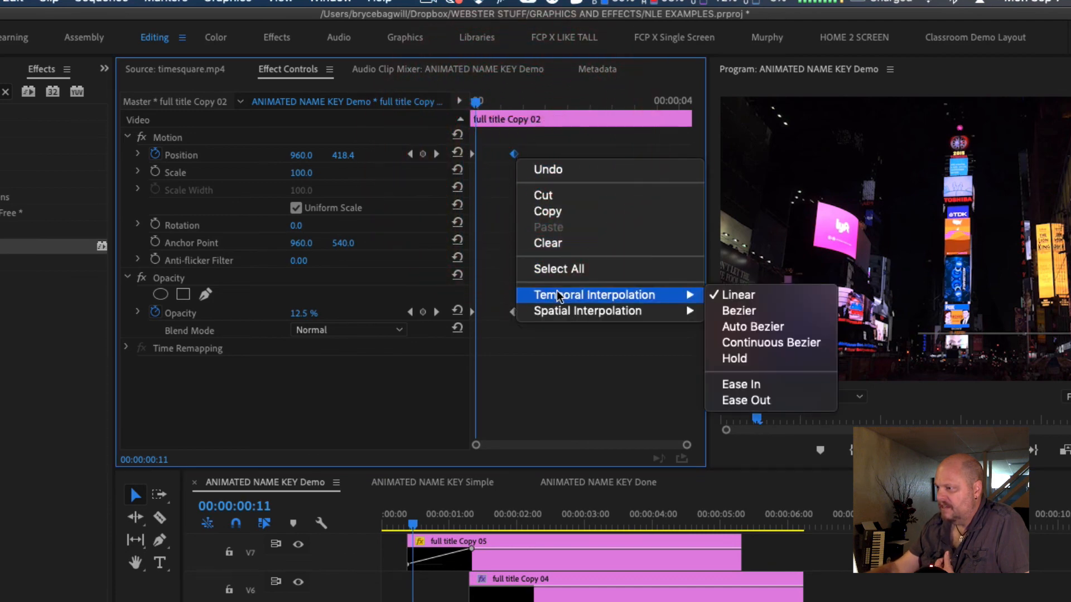
{"action": "left_click", "coordinate": [740, 385]}
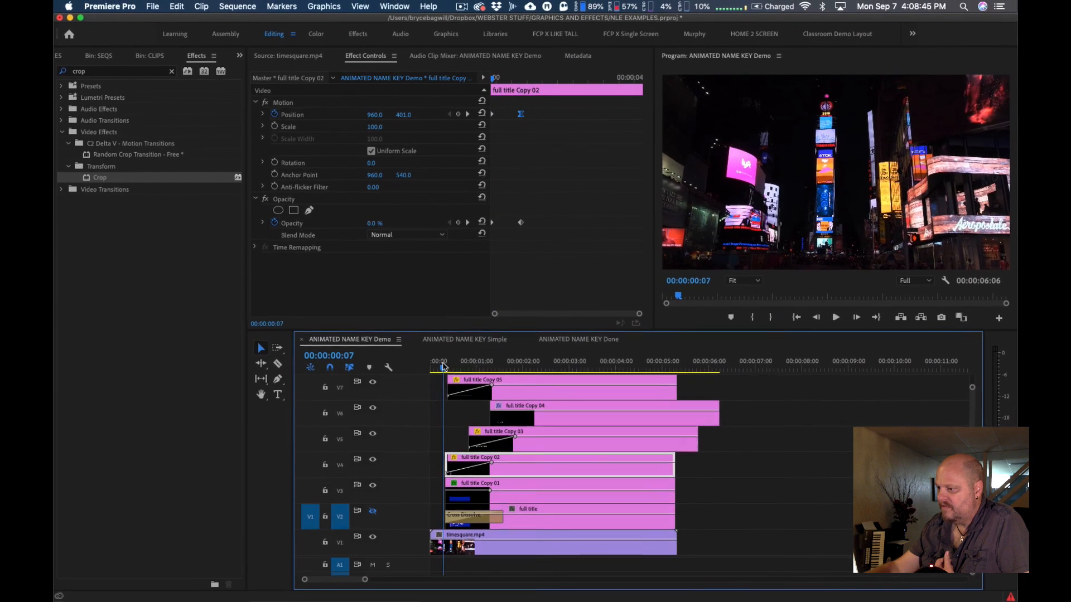
{"action": "left_click", "coordinate": [437, 424]}
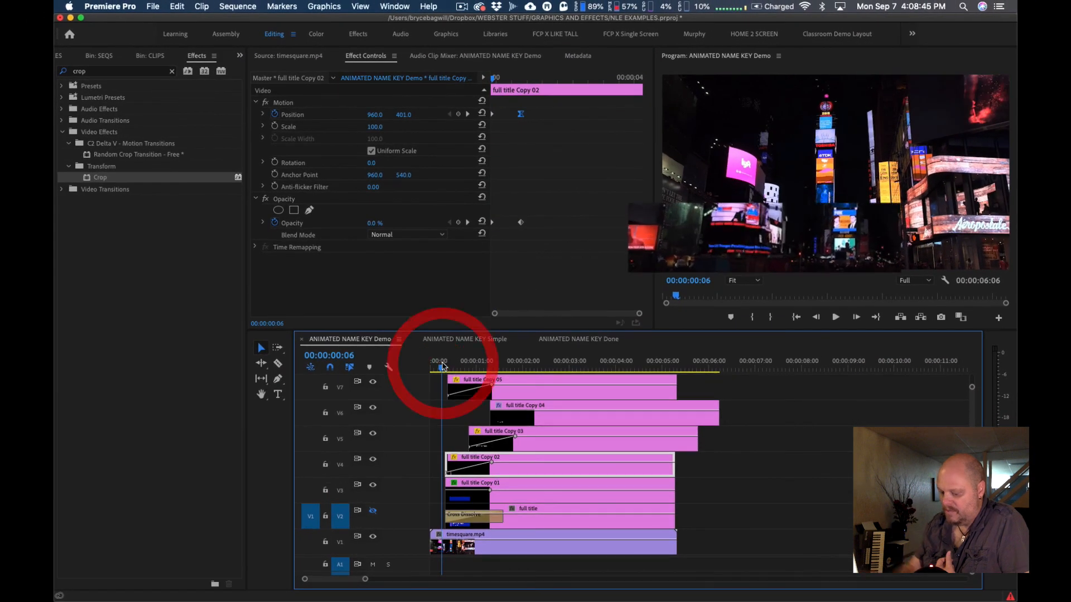
Replay the eased-in lower-third from the sequence start, then list the left pane's other panels
{"action": "key", "text": "space"}
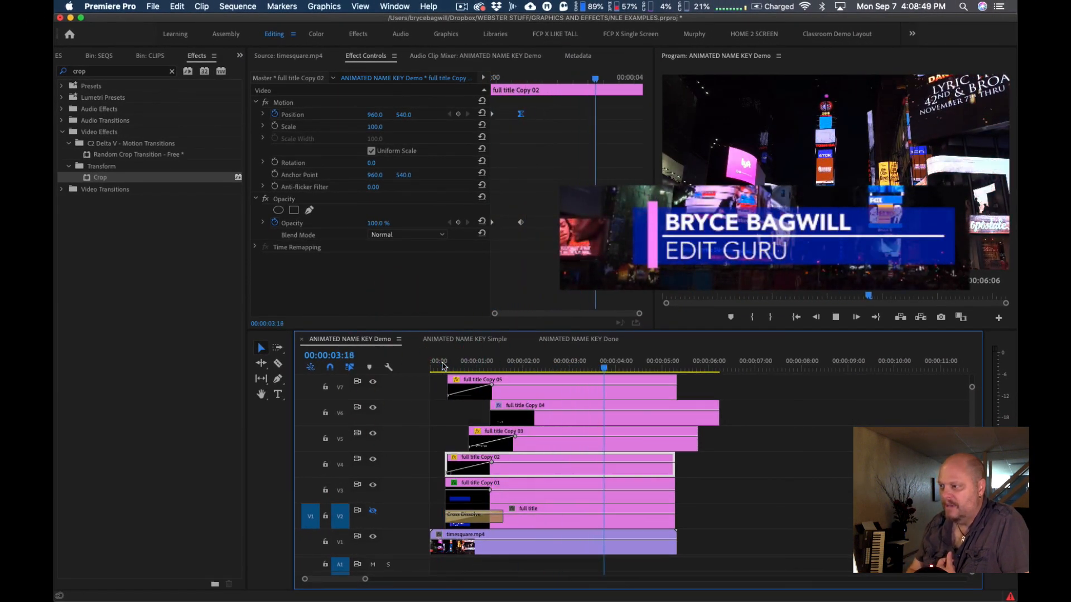
{"action": "key", "text": "space"}
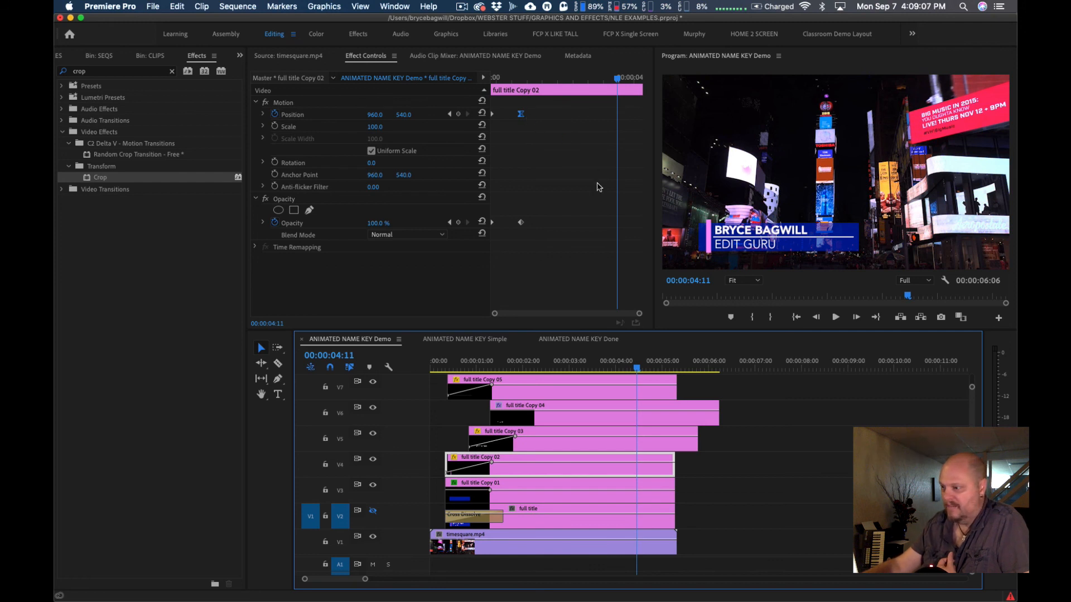
{"action": "left_click_drag", "start_coordinate": [579, 368], "coordinate": [458, 368]}
{"action": "left_click", "coordinate": [431, 367]}
{"action": "key", "text": "space"}
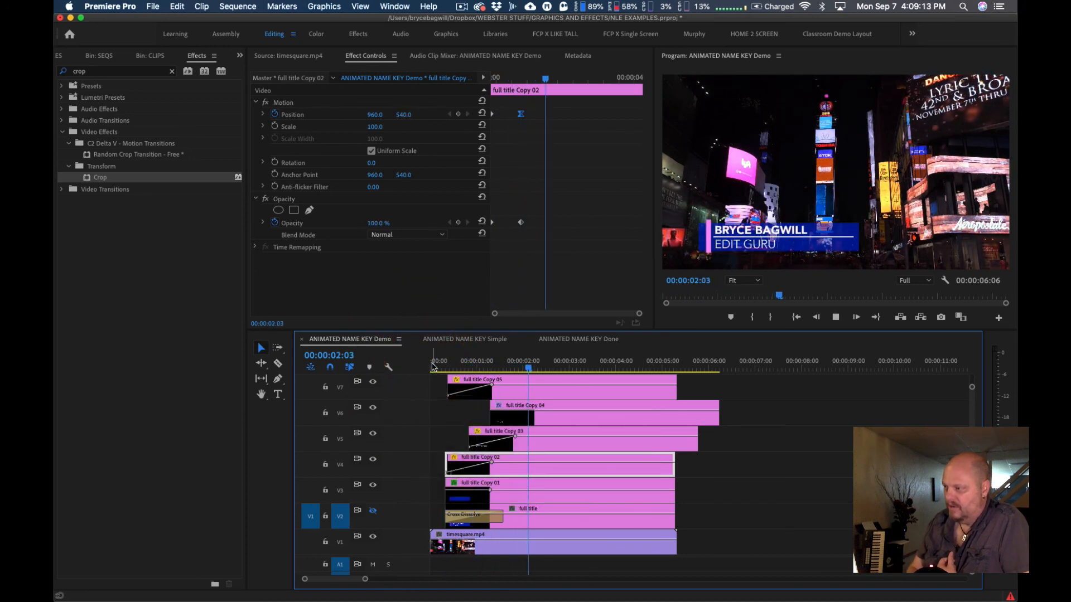
{"action": "key", "text": "space"}
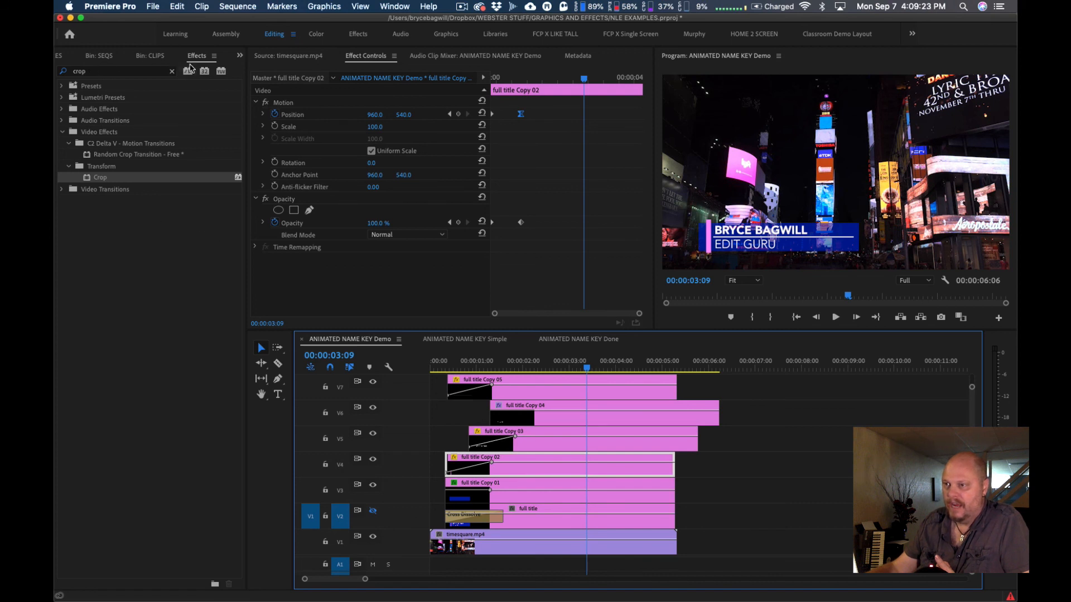
{"action": "left_click", "coordinate": [240, 56]}
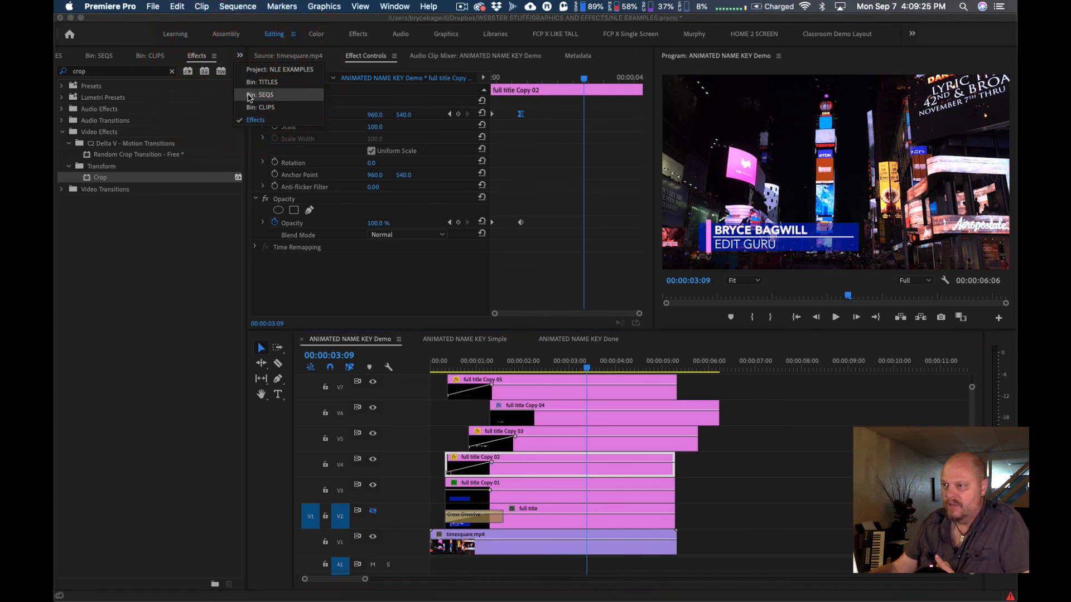
Show the SEQS bin and open the ANIMATED TITLE Simple sequence
{"action": "left_click", "coordinate": [254, 95]}
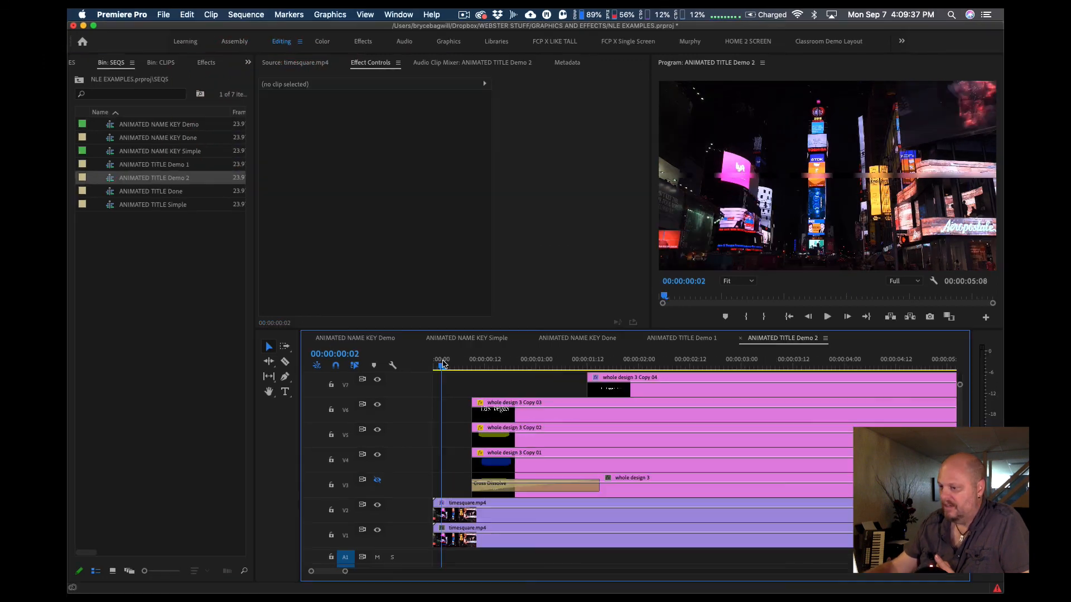
{"action": "left_click", "coordinate": [444, 362]}
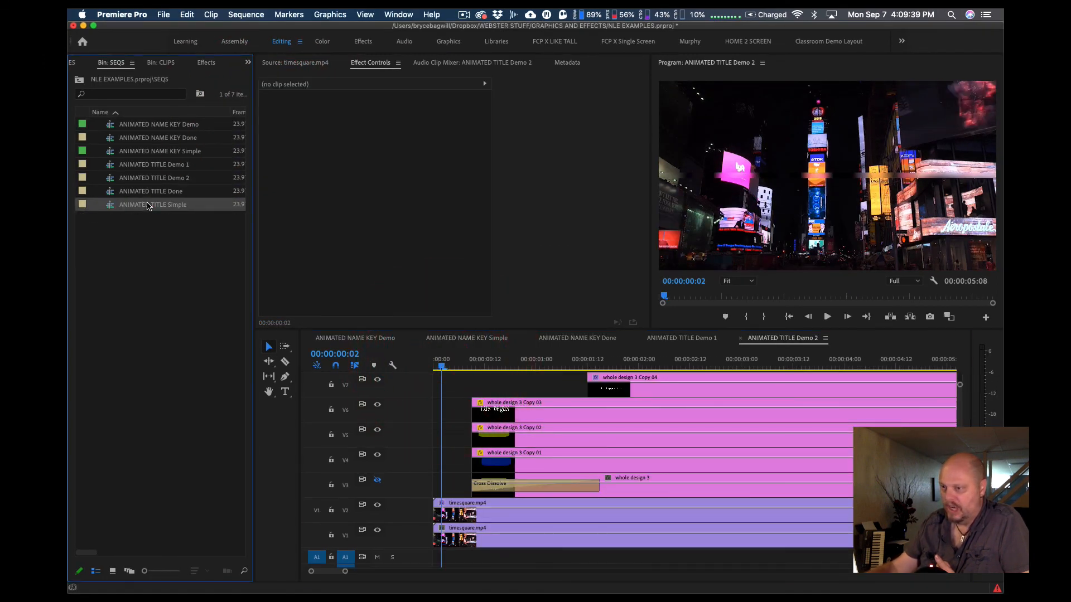
{"action": "double_click", "coordinate": [148, 205]}
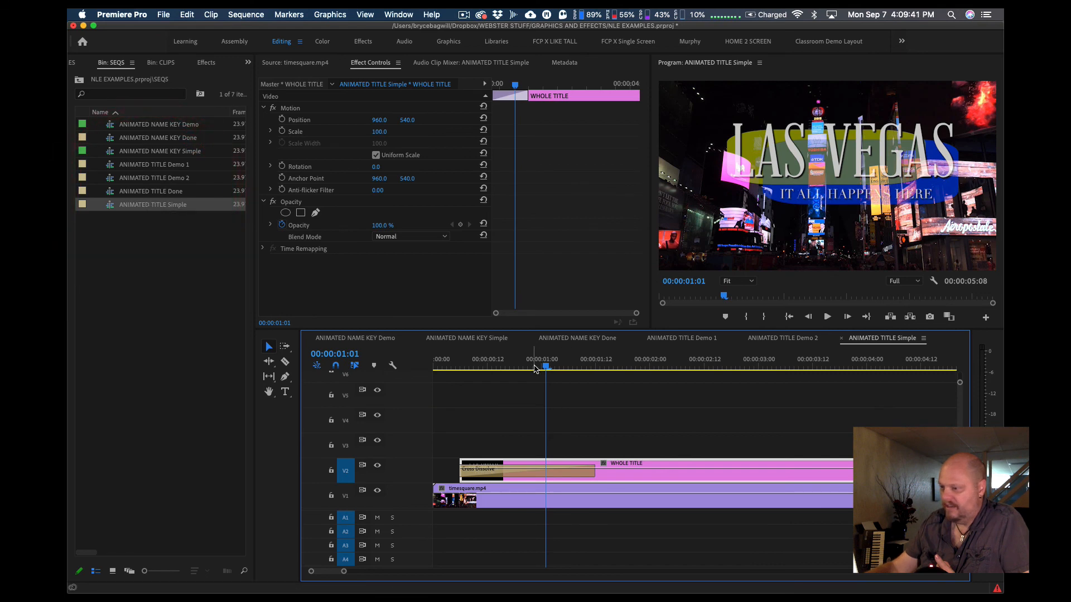
Play the LAS VEGAS title's fade-in from the start, then open ANIMATED TITLE Done
{"action": "left_click_drag", "start_coordinate": [545, 366], "coordinate": [358, 360]}
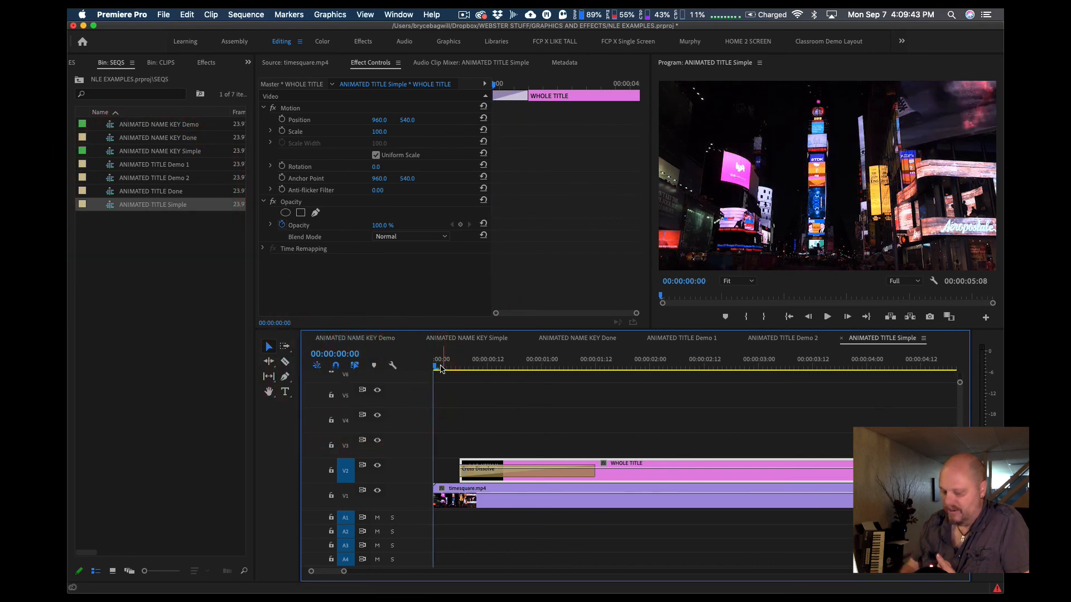
{"action": "key", "text": "space"}
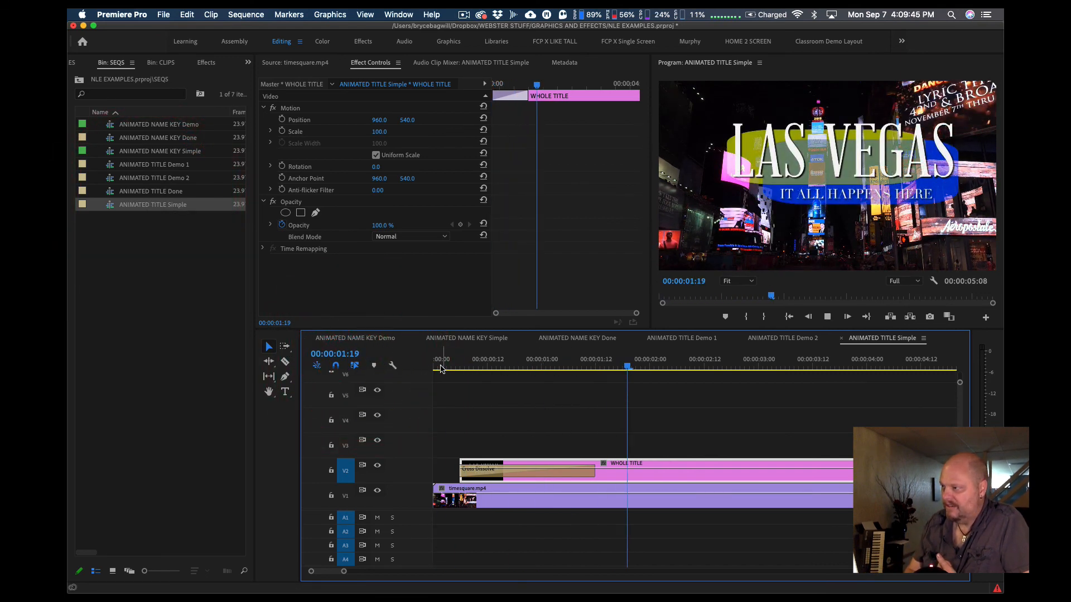
{"action": "key", "text": "space"}
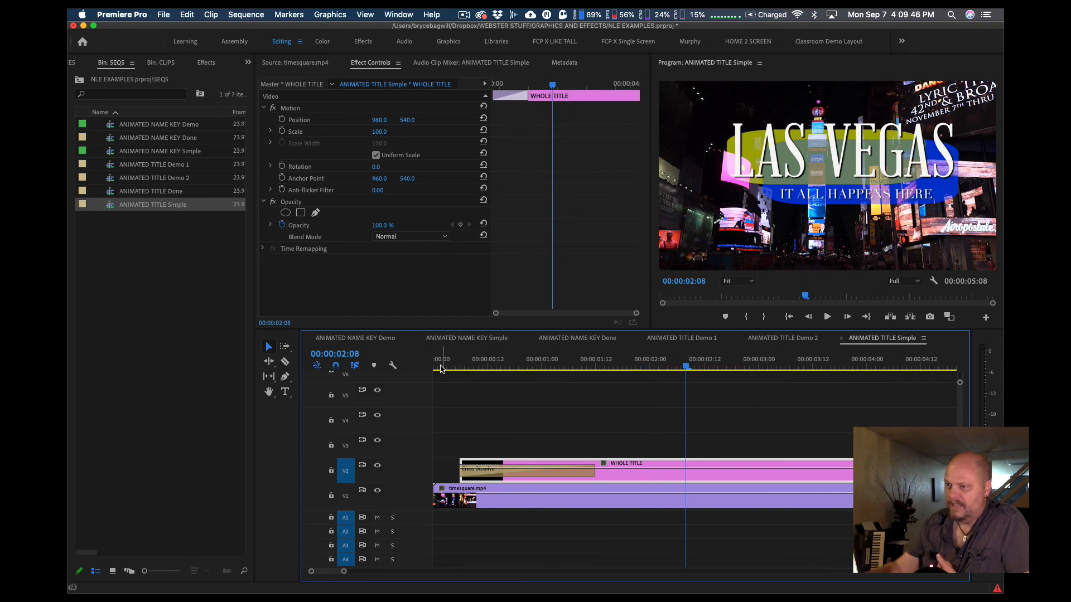
{"action": "double_click", "coordinate": [112, 191]}
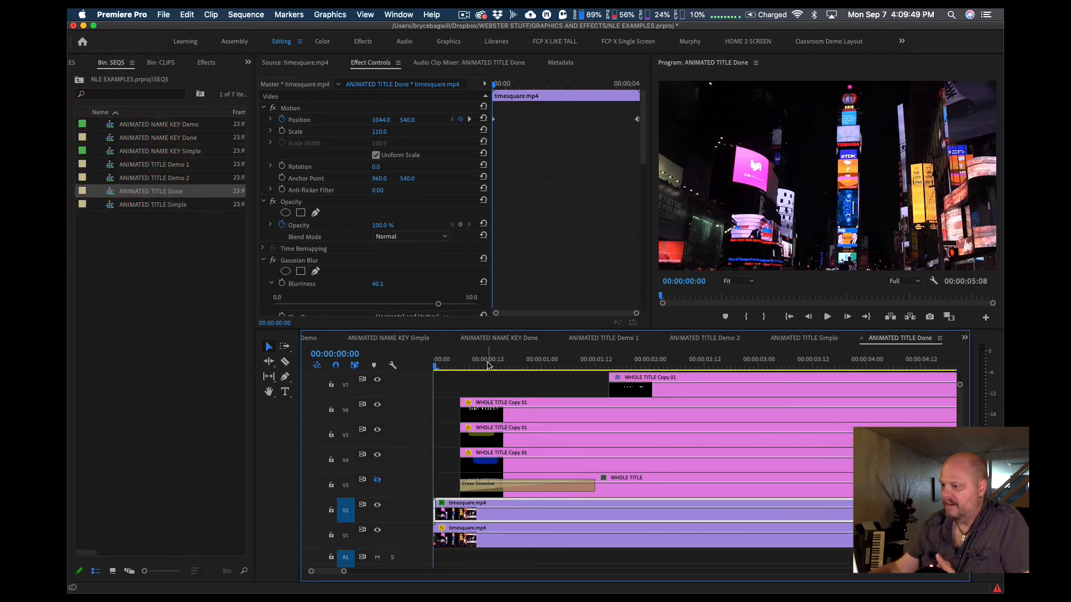
{"action": "left_click", "coordinate": [415, 360]}
{"action": "key", "text": "space"}
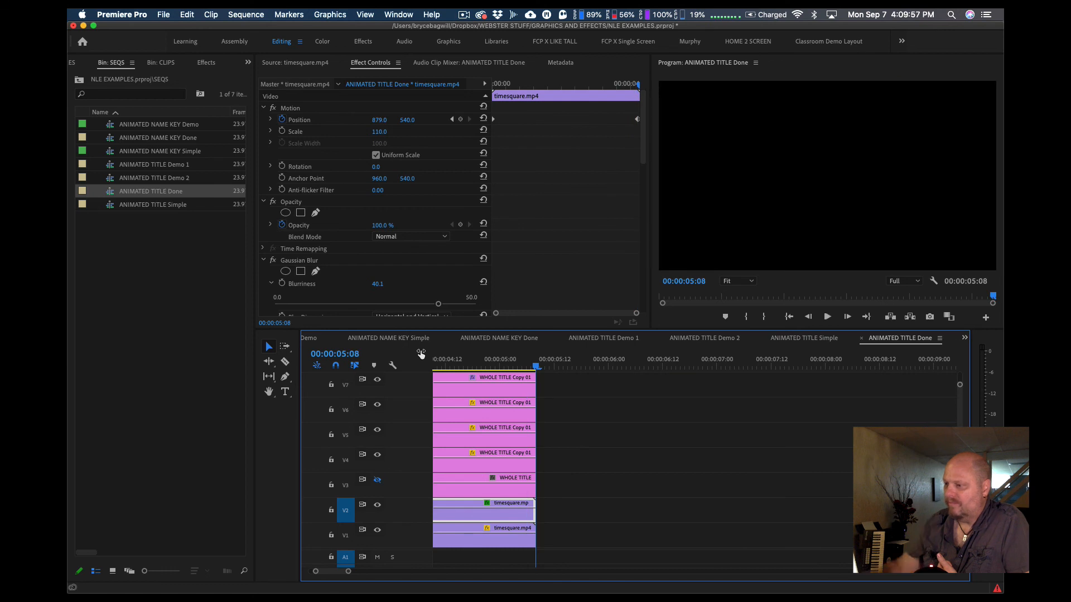
{"action": "left_click_drag", "start_coordinate": [514, 365], "coordinate": [501, 366]}
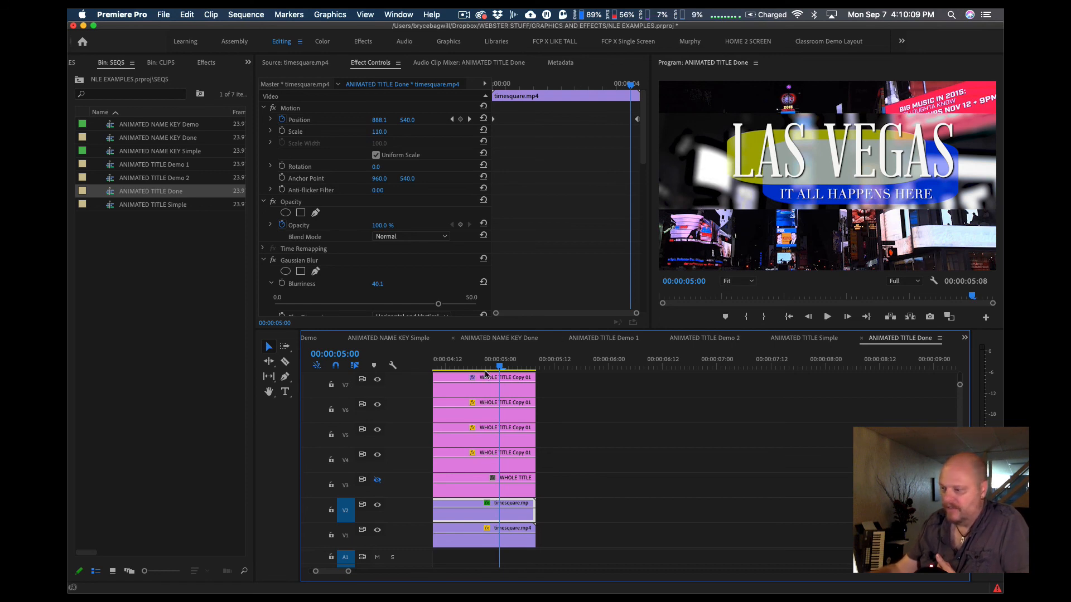
{"action": "left_click", "coordinate": [464, 367]}
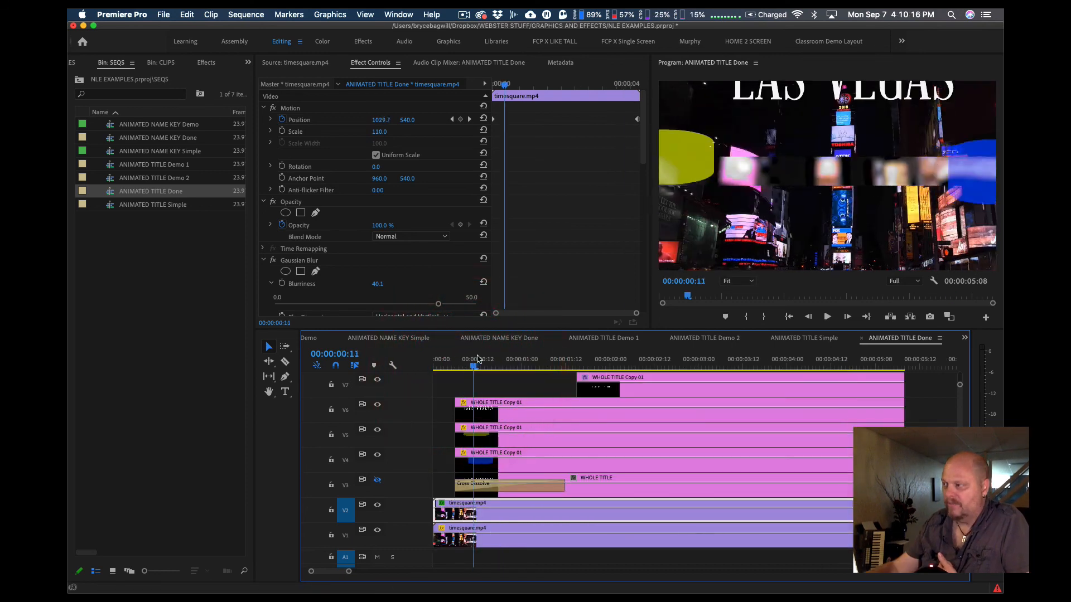
{"action": "mouse_move", "coordinate": [473, 361]}
{"action": "left_mouse_down"}
{"action": "mouse_move", "coordinate": [495, 362]}
{"action": "mouse_move", "coordinate": [463, 361]}
{"action": "mouse_move", "coordinate": [480, 342]}
{"action": "left_mouse_up"}
{"action": "key", "text": "space"}
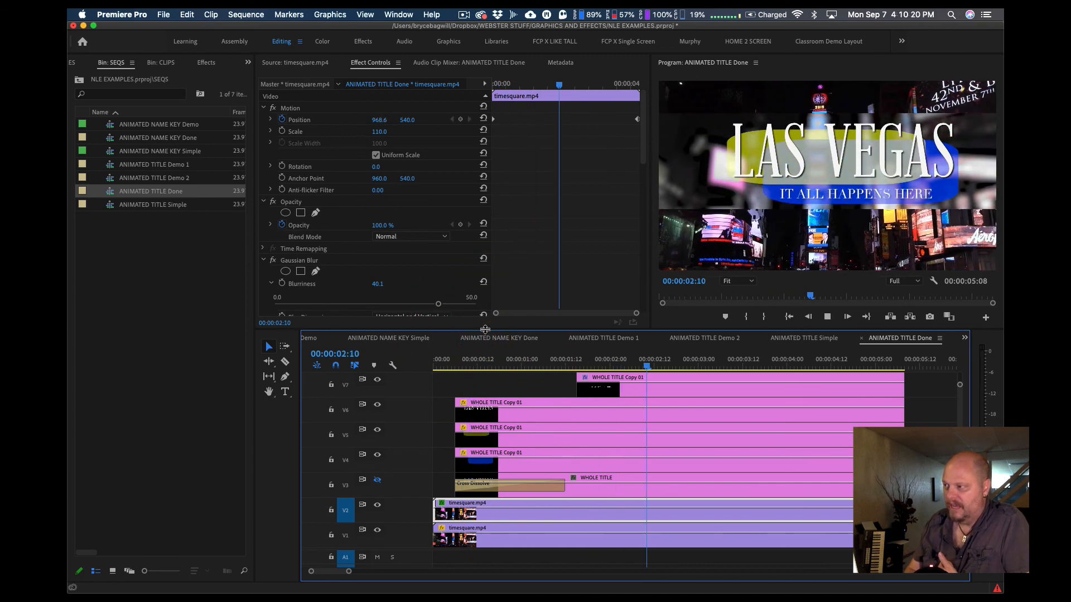
{"action": "key", "text": "space"}
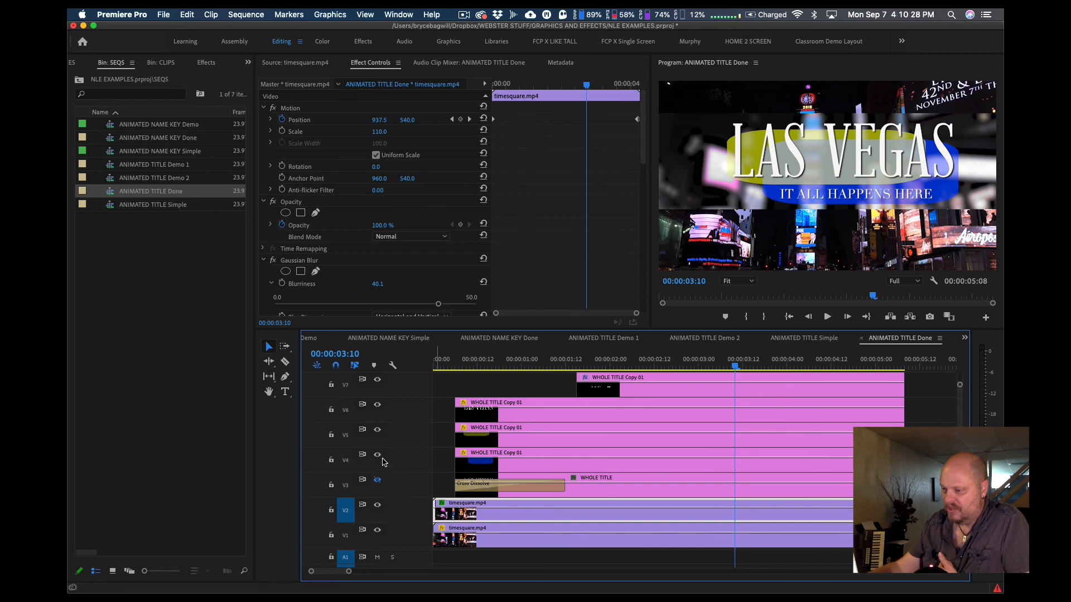
Toggle the V3, V4 blue band and V5 layers off and back on to compare
{"action": "left_click", "coordinate": [378, 481]}
{"action": "left_click", "coordinate": [379, 456]}
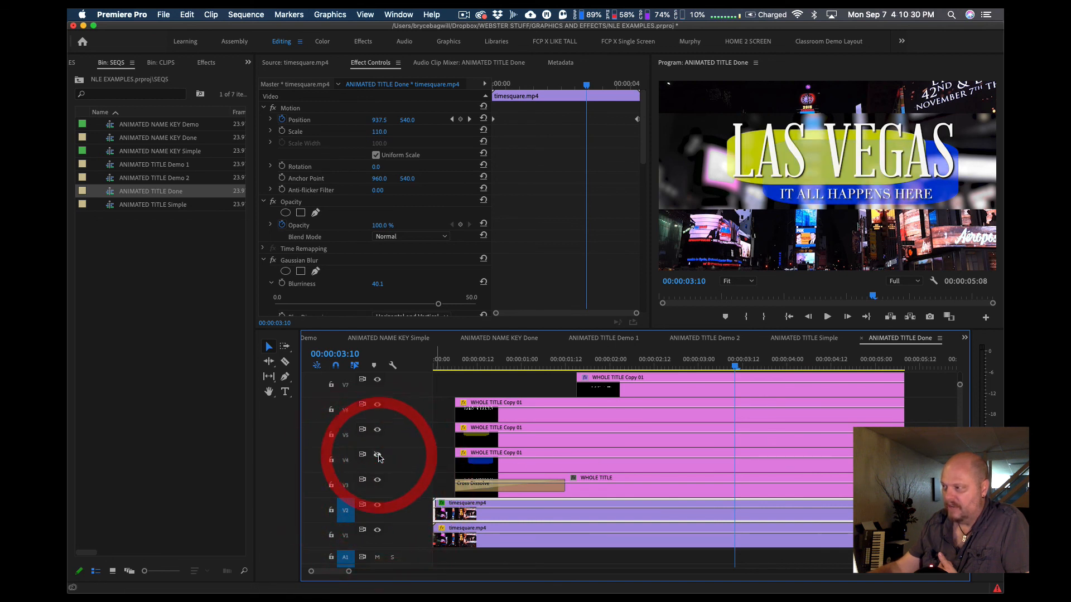
{"action": "left_click", "coordinate": [377, 482]}
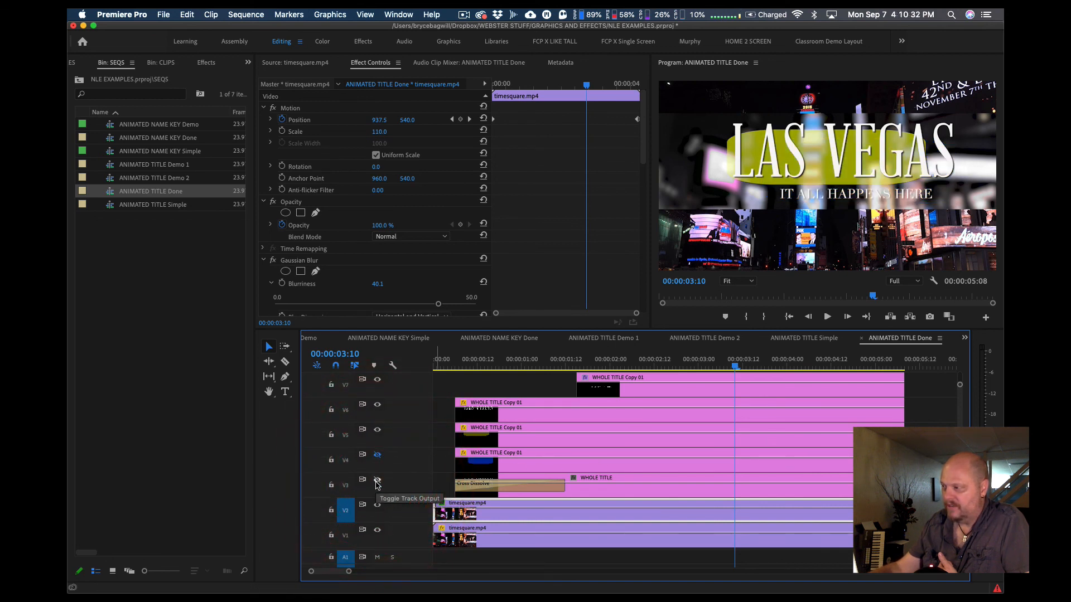
{"action": "left_click", "coordinate": [378, 456]}
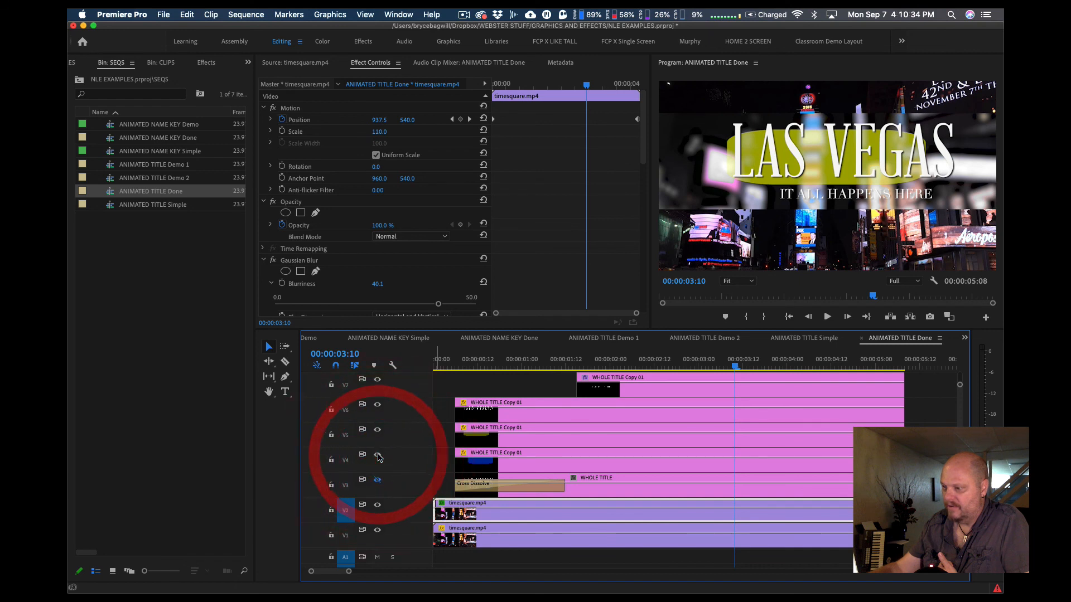
{"action": "left_click", "coordinate": [379, 456]}
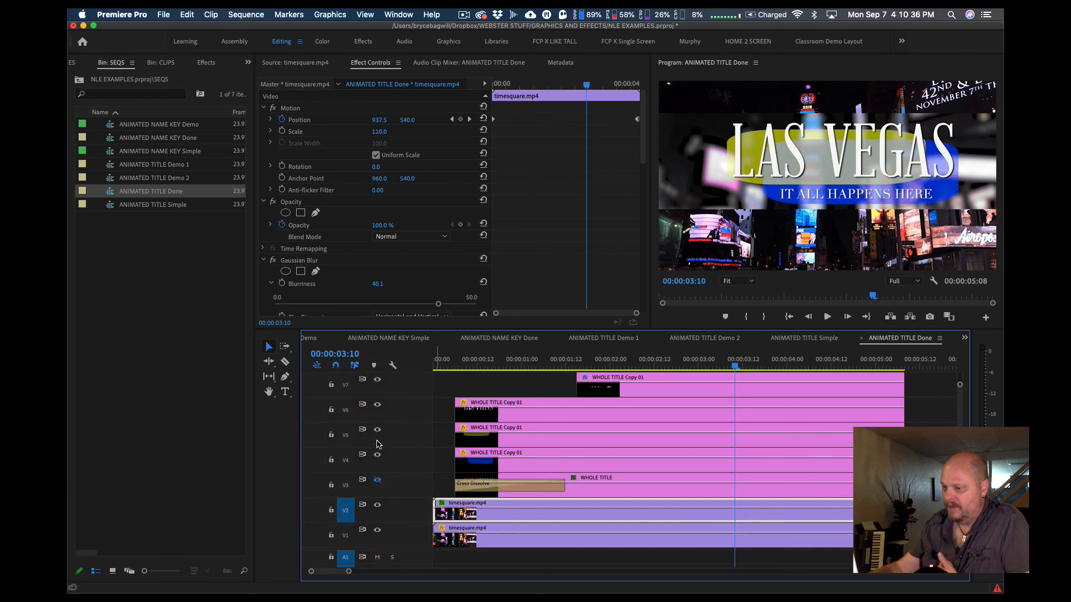
{"action": "left_click", "coordinate": [378, 430]}
{"action": "left_click", "coordinate": [377, 430]}
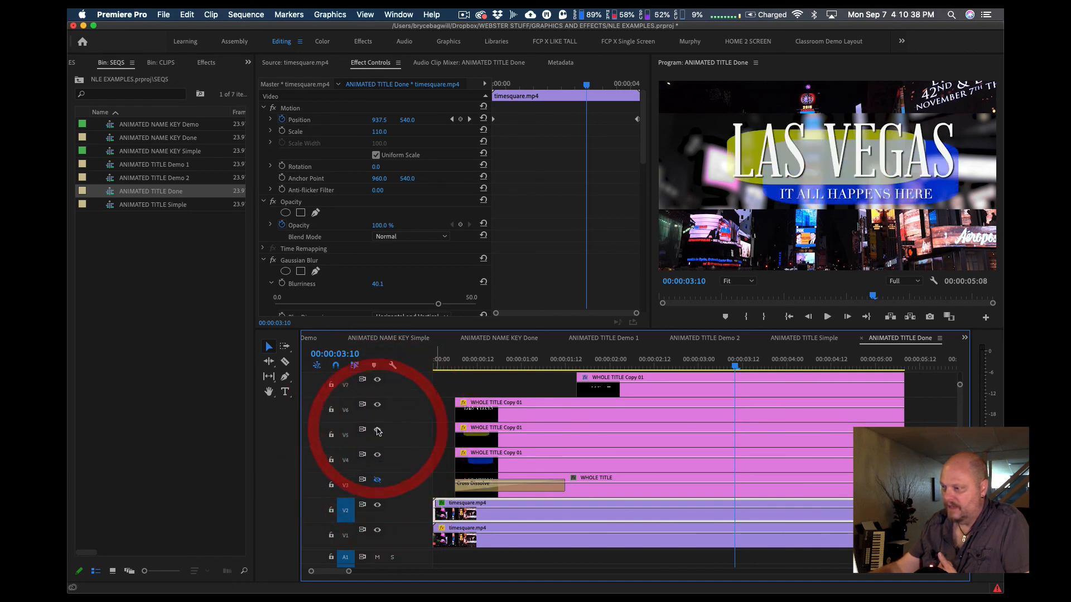
Toggle the V6 LAS VEGAS text and V7 layers off and on, parking at 00:00:02:20
{"action": "left_click", "coordinate": [377, 404]}
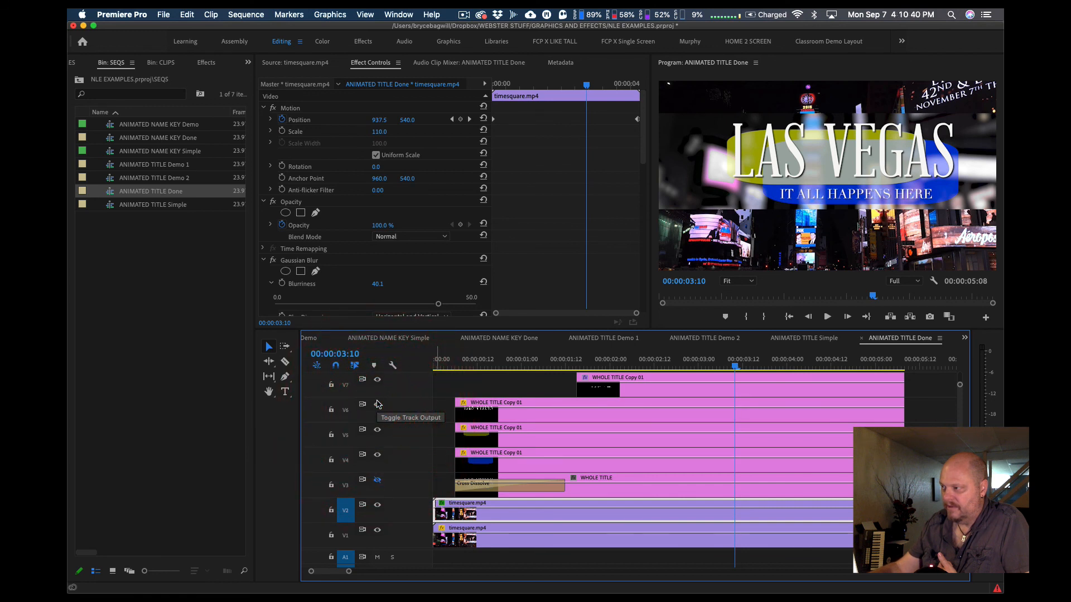
{"action": "left_click", "coordinate": [378, 405]}
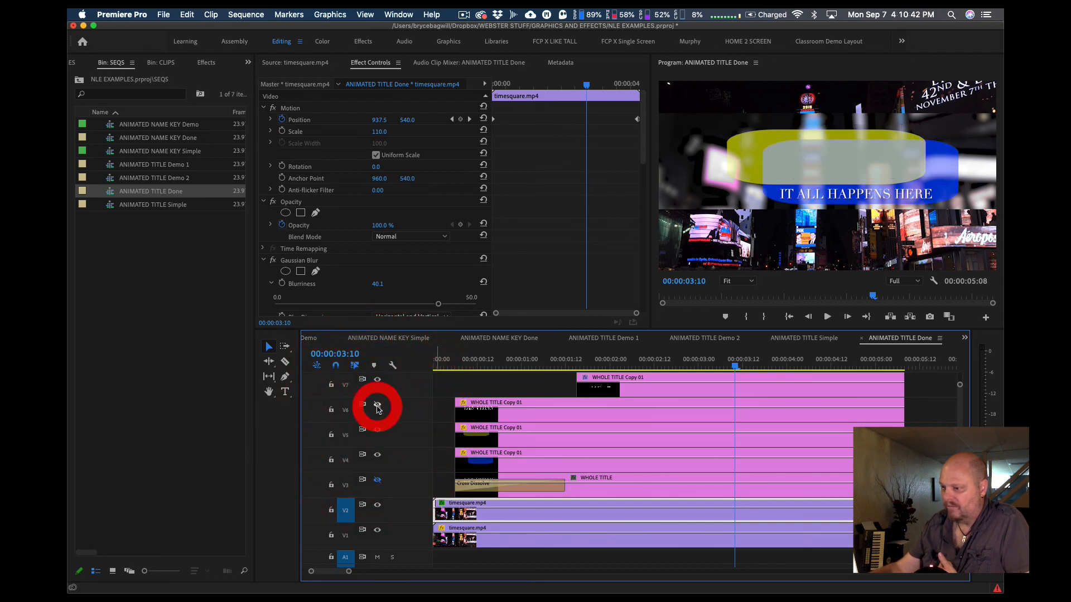
{"action": "left_click", "coordinate": [377, 405]}
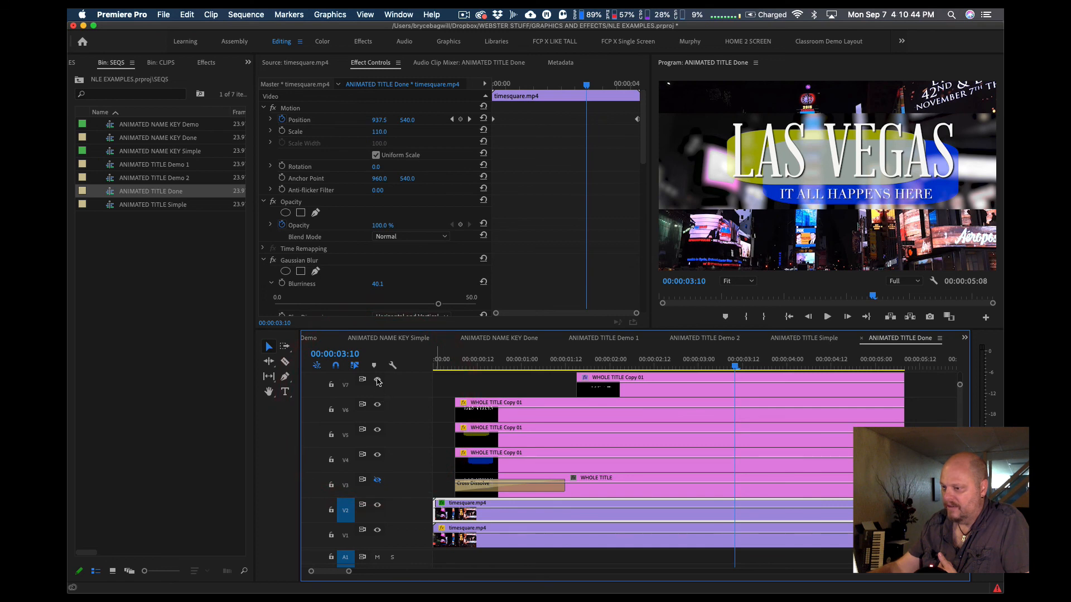
{"action": "left_click", "coordinate": [378, 380]}
{"action": "left_click", "coordinate": [377, 380]}
{"action": "left_click", "coordinate": [684, 366]}
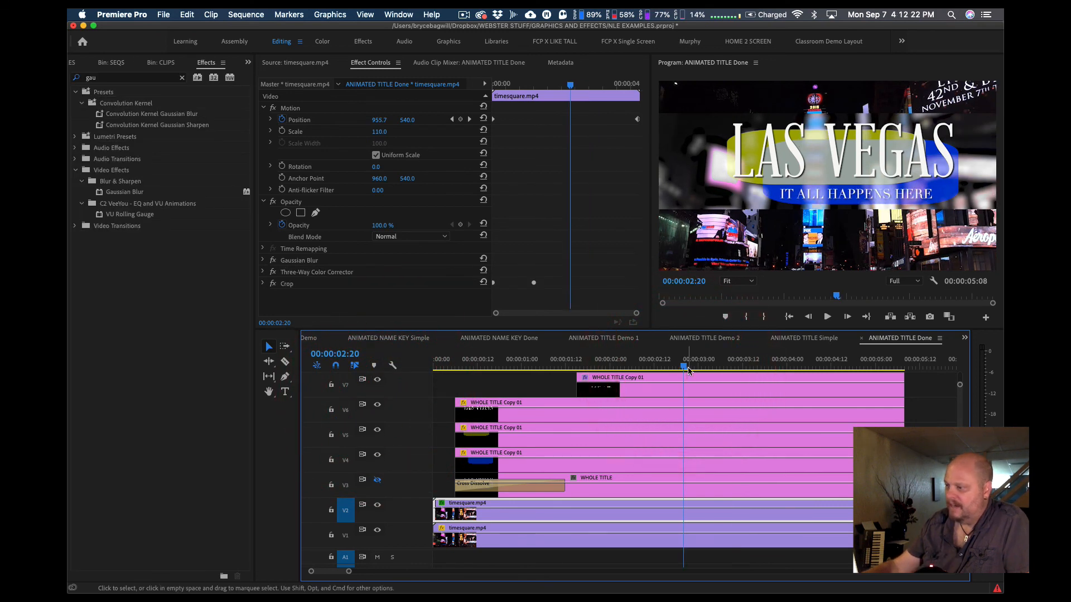
Disable the blurred V2 street copy, play the title without it, then switch to ANIMATED NAME KEY Simple
{"action": "left_click_drag", "start_coordinate": [688, 369], "coordinate": [765, 368]}
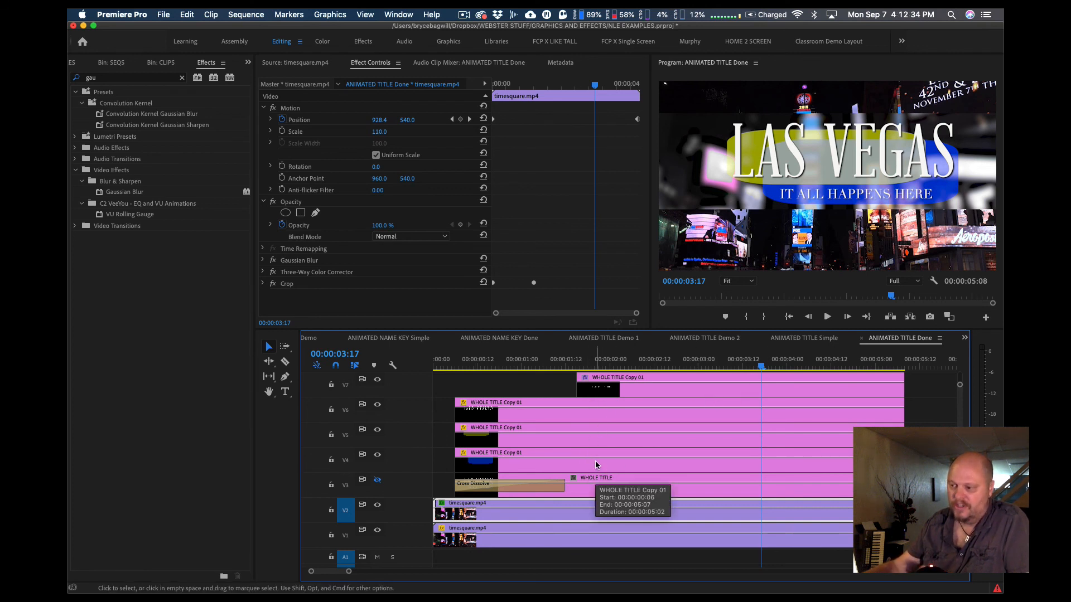
{"action": "left_click", "coordinate": [532, 364]}
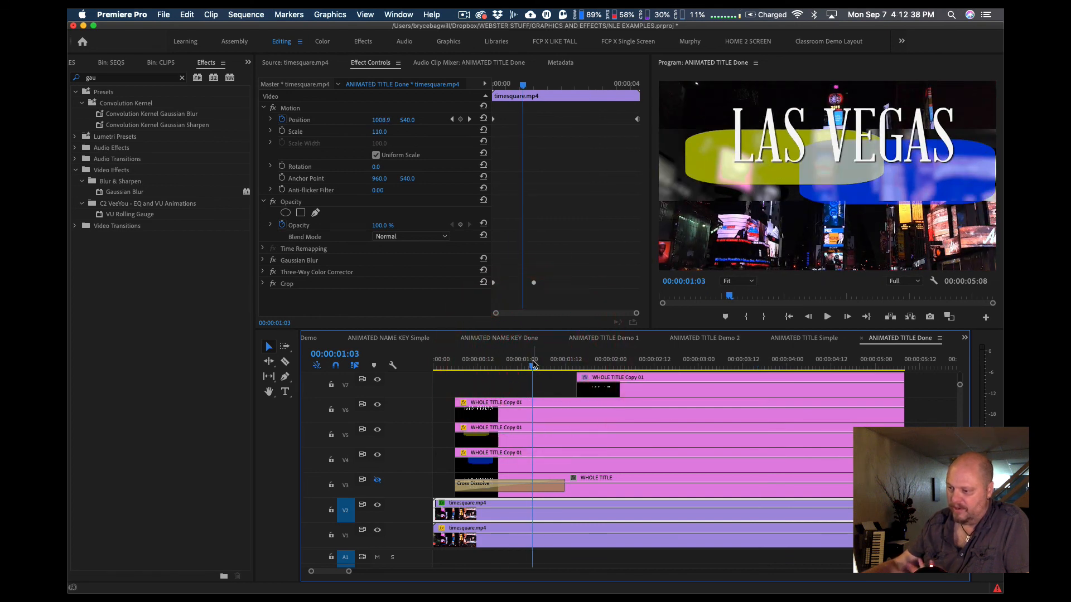
{"action": "left_click", "coordinate": [376, 506]}
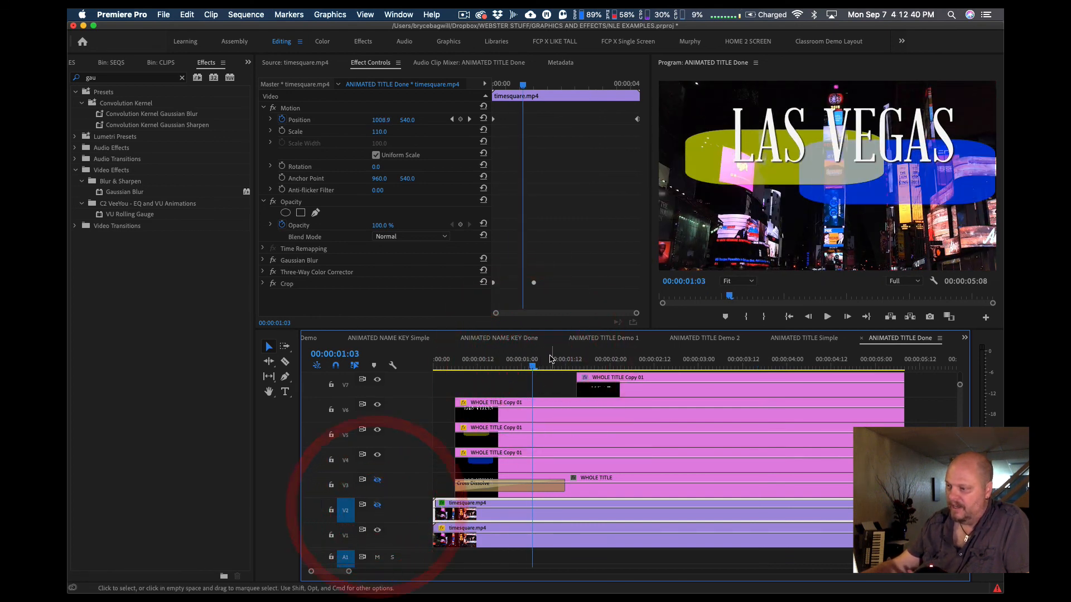
{"action": "left_click", "coordinate": [450, 367]}
{"action": "key", "text": "space"}
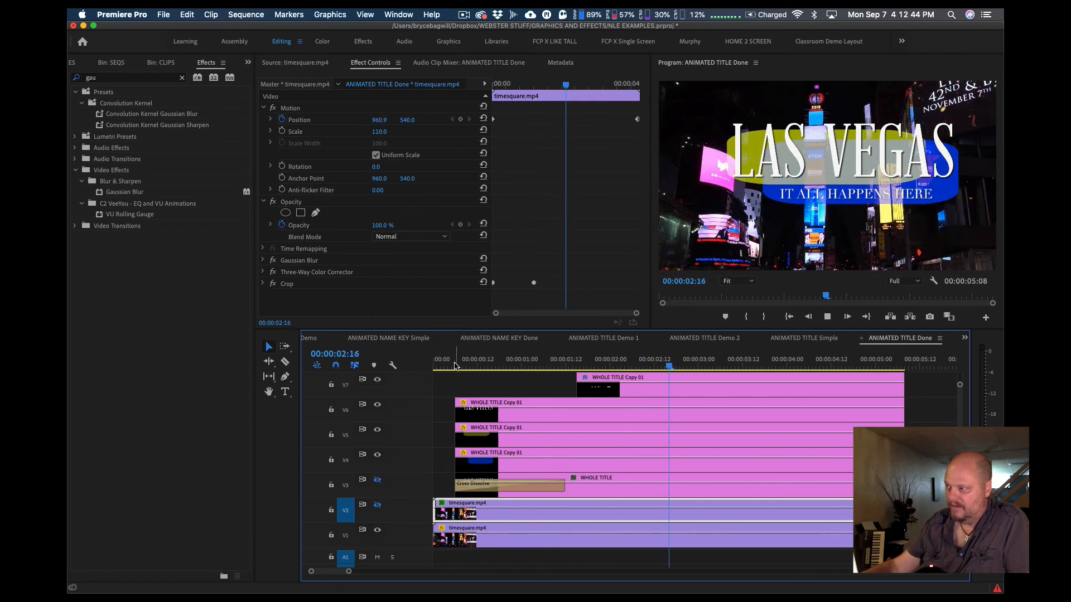
{"action": "key", "text": "space"}
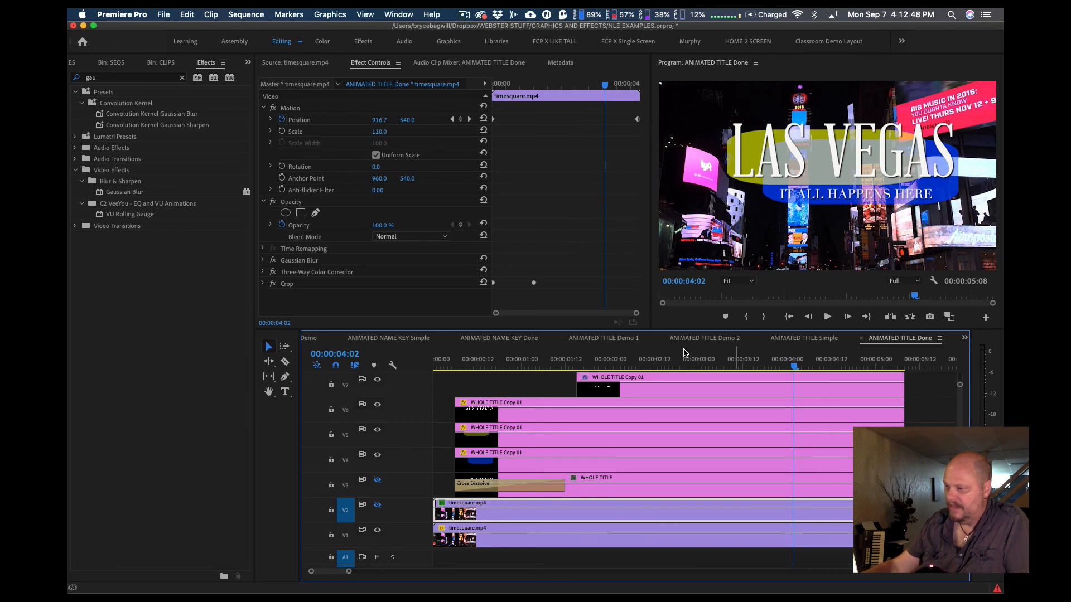
{"action": "left_click", "coordinate": [406, 342]}
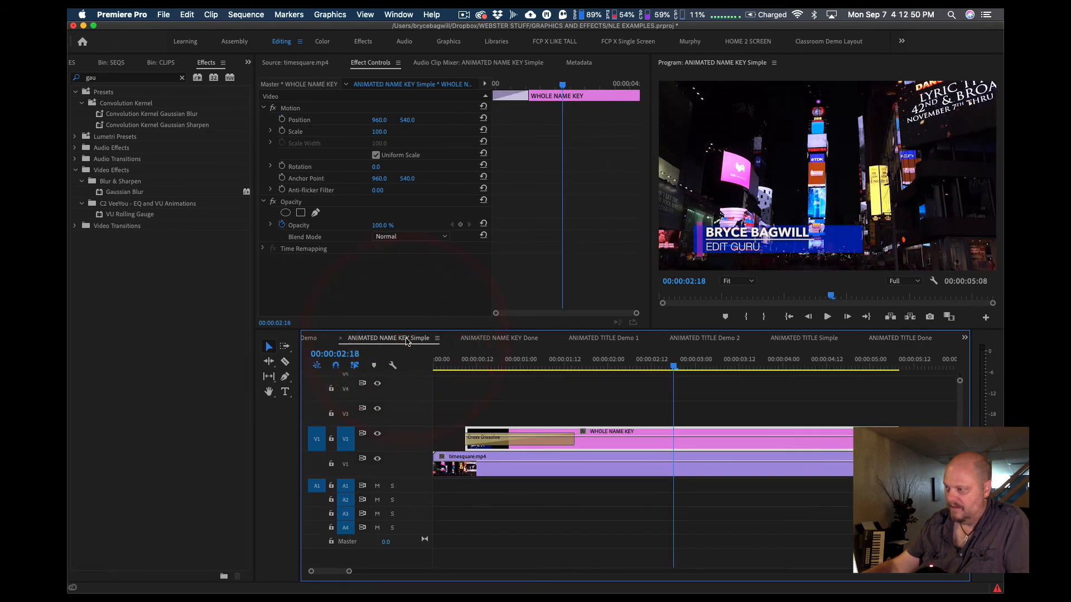